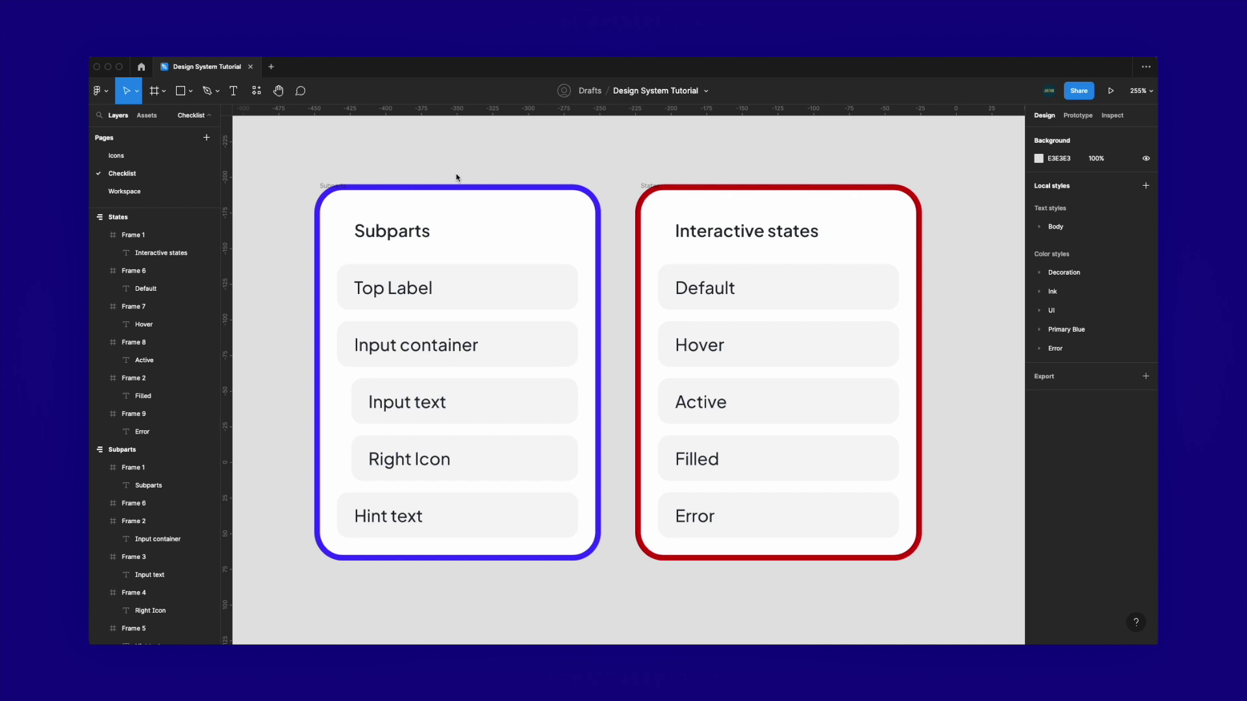
Draw a frame about 418 × 207 below the Subparts and Interactive states cards and set its corner radius to 24
{"action": "left_click", "coordinate": [548, 189]}
{"action": "scroll", "coordinate": [549, 189], "scroll_direction": "down", "scroll_amount": 3}
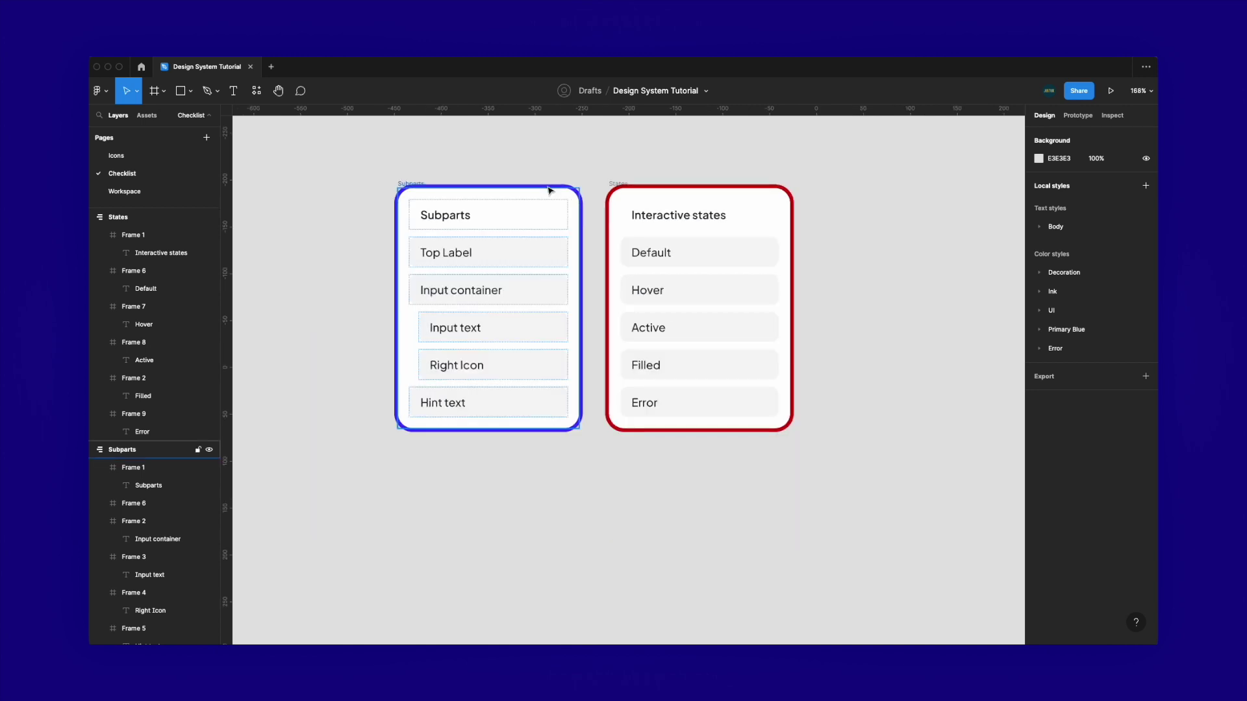
{"action": "key", "text": "Escape"}
{"action": "scroll", "coordinate": [556, 156], "scroll_direction": "down", "scroll_amount": 3}
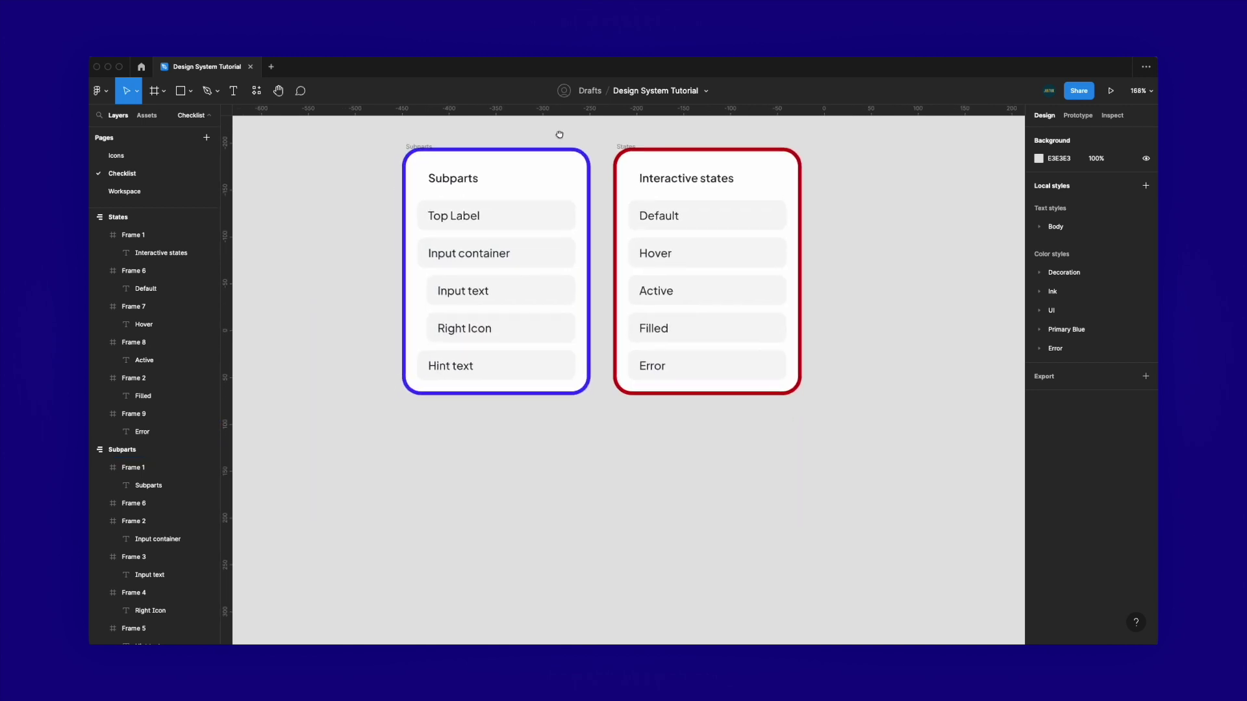
{"action": "scroll", "coordinate": [511, 411], "scroll_direction": "down", "scroll_amount": 2}
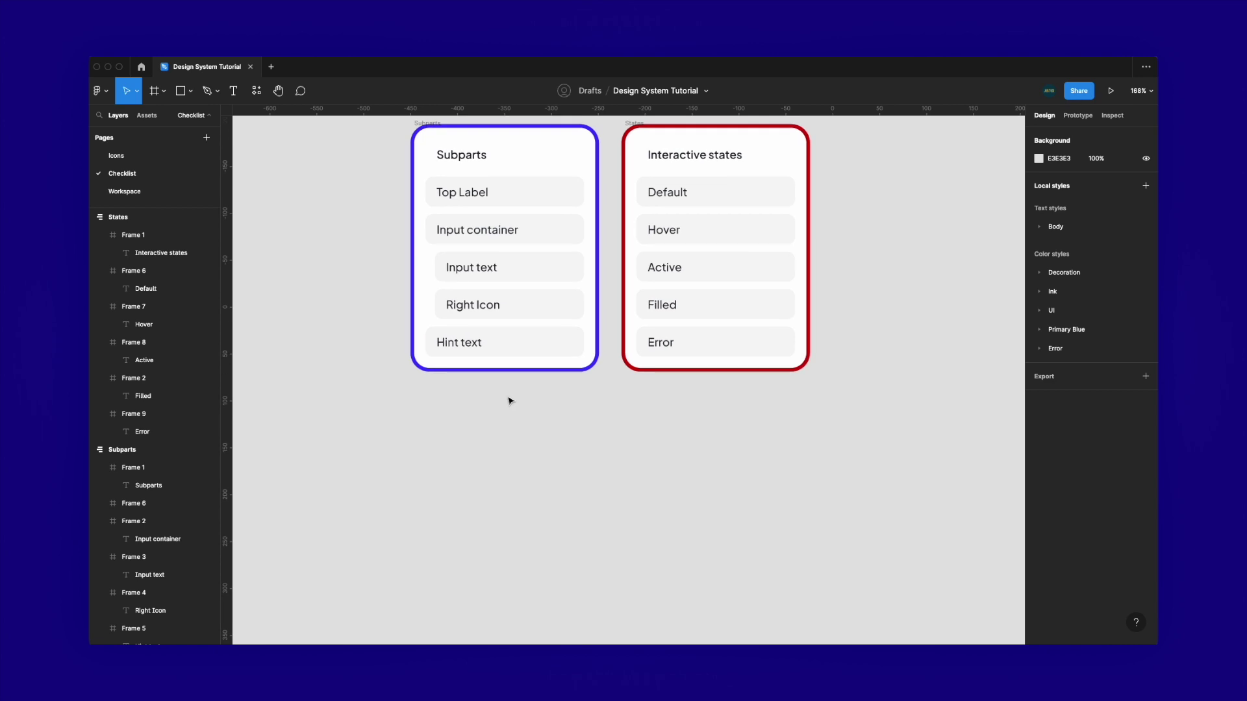
{"action": "key", "text": "f"}
{"action": "left_click_drag", "start_coordinate": [410, 409], "coordinate": [806, 602]}
{"action": "left_click", "coordinate": [1118, 218]}
{"action": "type", "text": "24"}
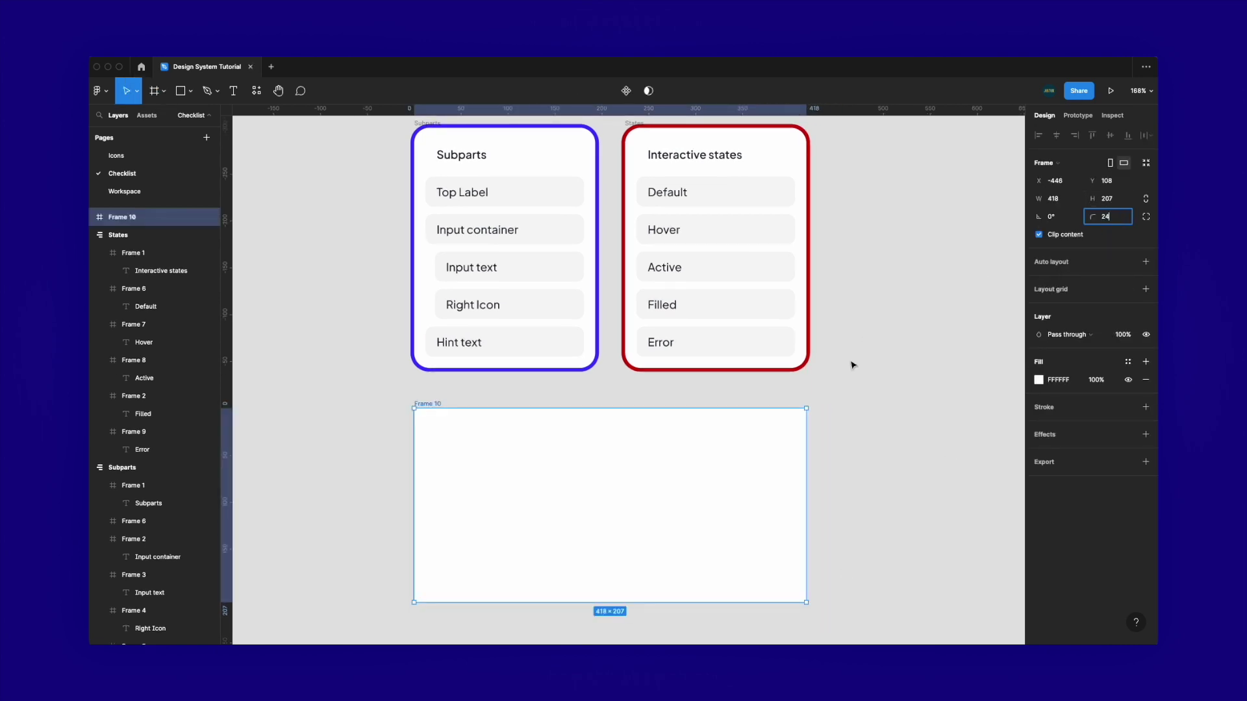
{"action": "left_click", "coordinate": [852, 363]}
Check the Subparts card's corner radius and match it on the new frame by setting its radius to 16
{"action": "left_click", "coordinate": [432, 154]}
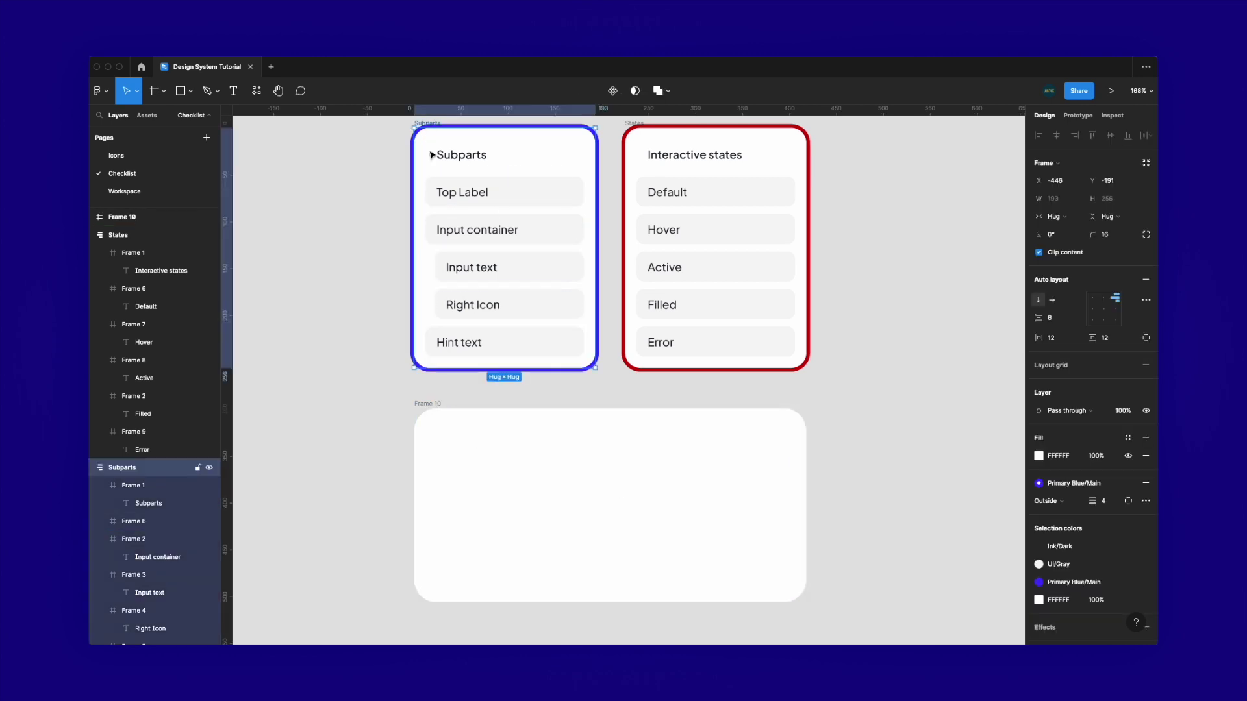
{"action": "left_click", "coordinate": [426, 405]}
{"action": "left_click", "coordinate": [1113, 217]}
{"action": "type", "text": "16"}
{"action": "left_click", "coordinate": [920, 374]}
Rename the new frame below the cards as Playground
{"action": "left_click", "coordinate": [421, 403]}
{"action": "double_click", "coordinate": [421, 403]}
{"action": "type", "text": "Playground"}
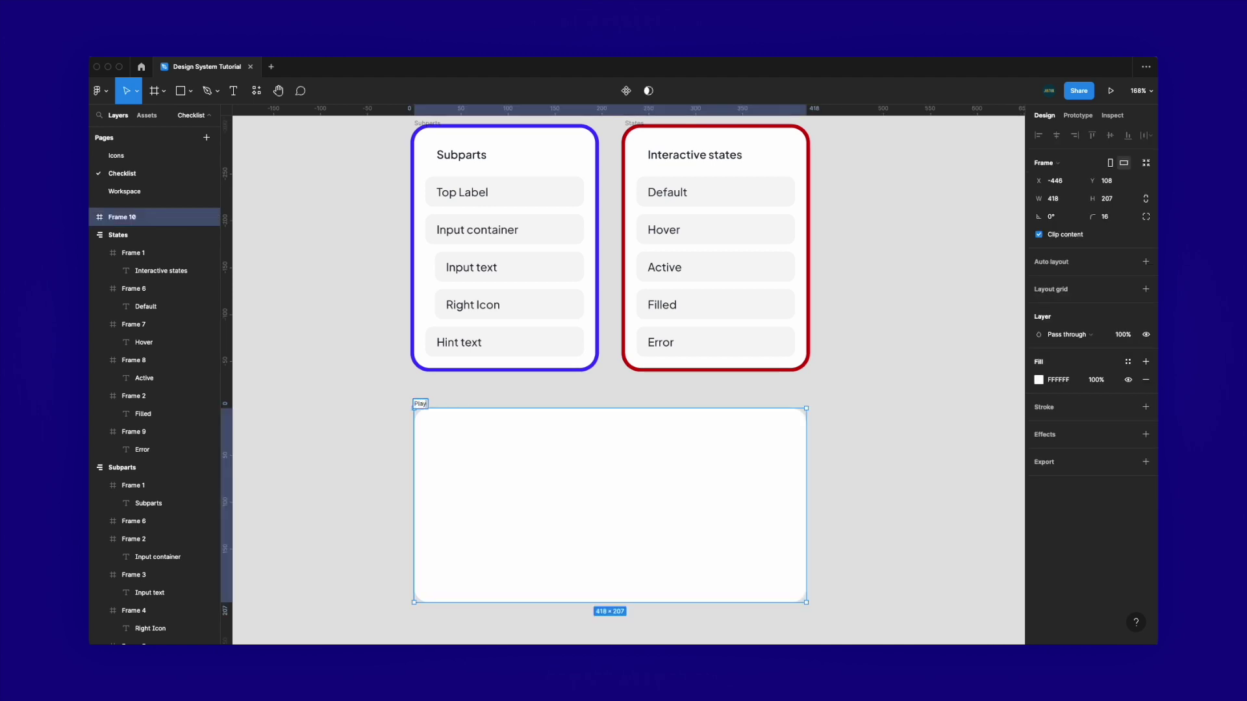
{"action": "key", "text": "Return"}
Extend the Playground frame downward to a height of about 232 and deselect it
{"action": "scroll", "coordinate": [460, 398], "scroll_direction": "down", "scroll_amount": 2}
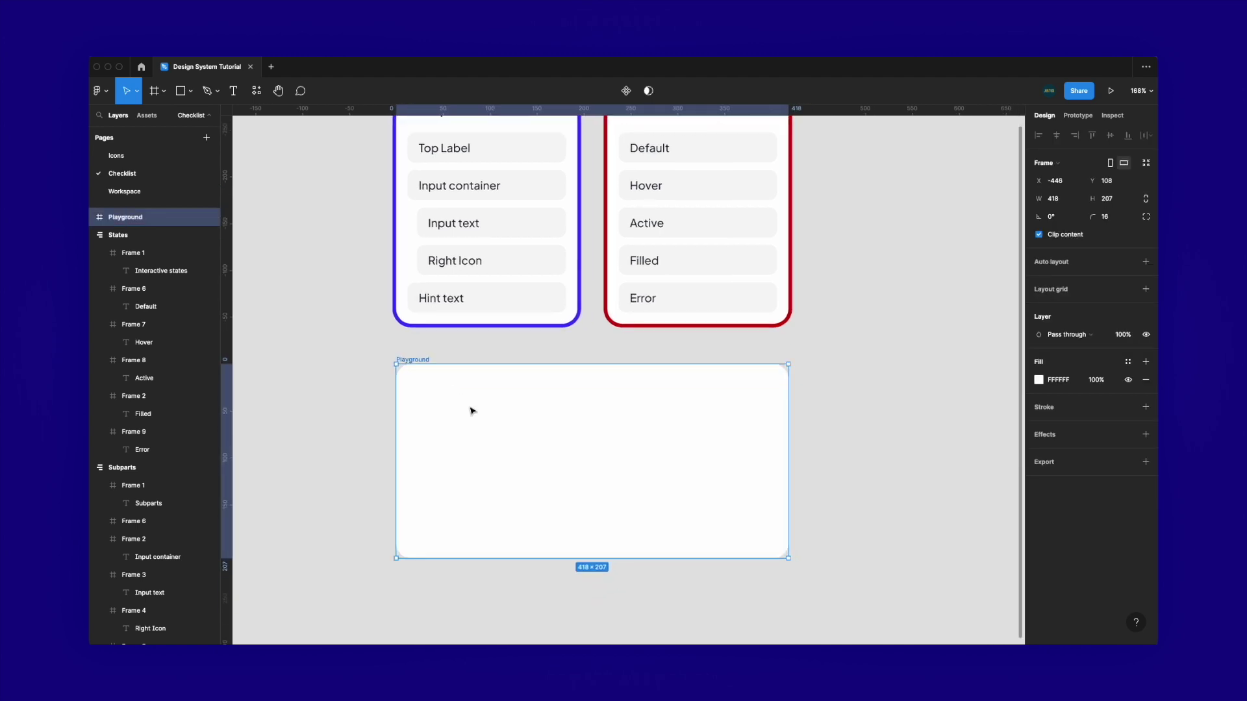
{"action": "left_click_drag", "start_coordinate": [792, 377], "coordinate": [789, 380]}
{"action": "left_click_drag", "start_coordinate": [481, 558], "coordinate": [479, 582]}
{"action": "scroll", "coordinate": [462, 451], "scroll_direction": "up", "scroll_amount": 2}
{"action": "scroll", "coordinate": [462, 454], "scroll_direction": "up", "scroll_amount": 3}
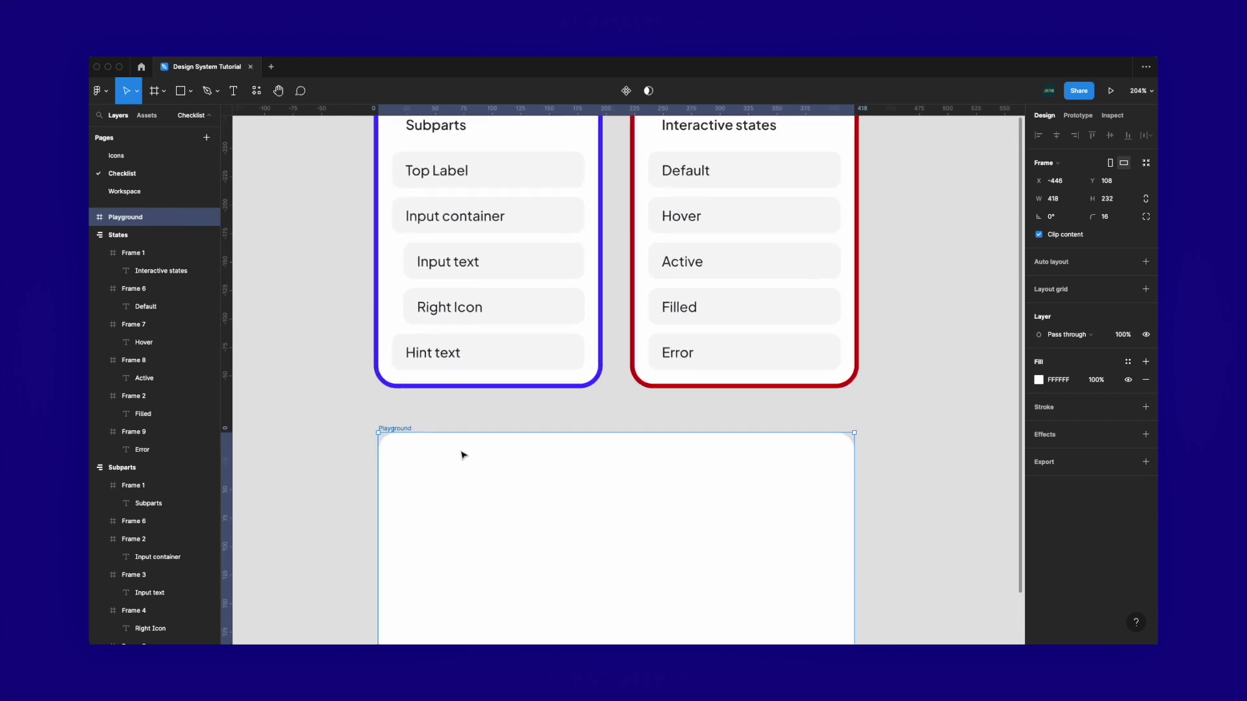
{"action": "scroll", "coordinate": [439, 516], "scroll_direction": "down", "scroll_amount": 2}
{"action": "scroll", "coordinate": [440, 518], "scroll_direction": "down", "scroll_amount": 2}
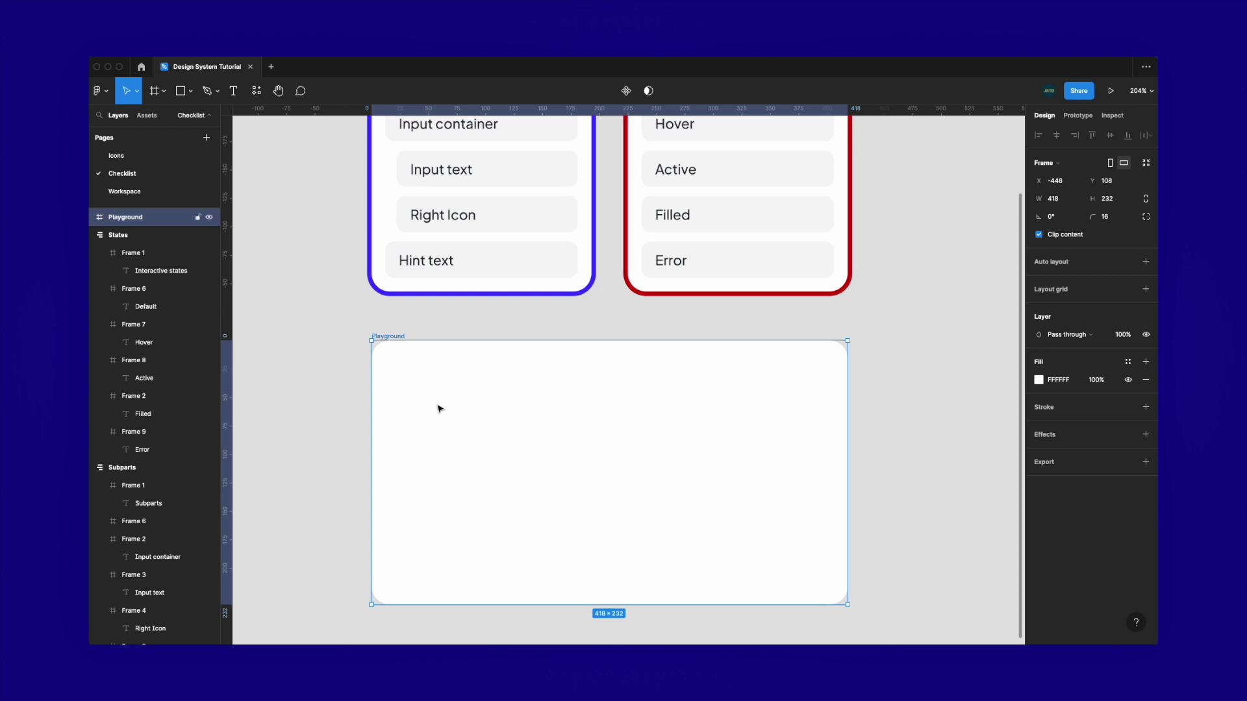
{"action": "left_click", "coordinate": [430, 336]}
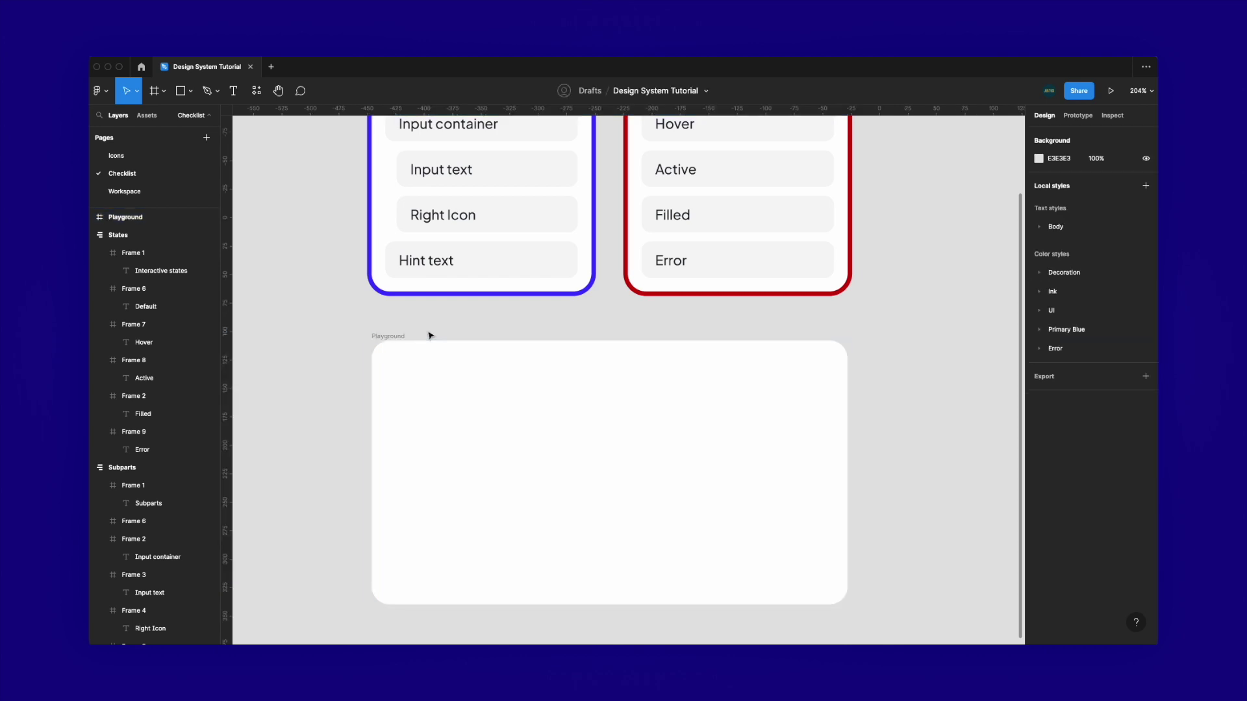
Add the text "Top label" near the upper-left corner of the Playground frame using the Body/Medium text style
{"action": "key", "text": "t"}
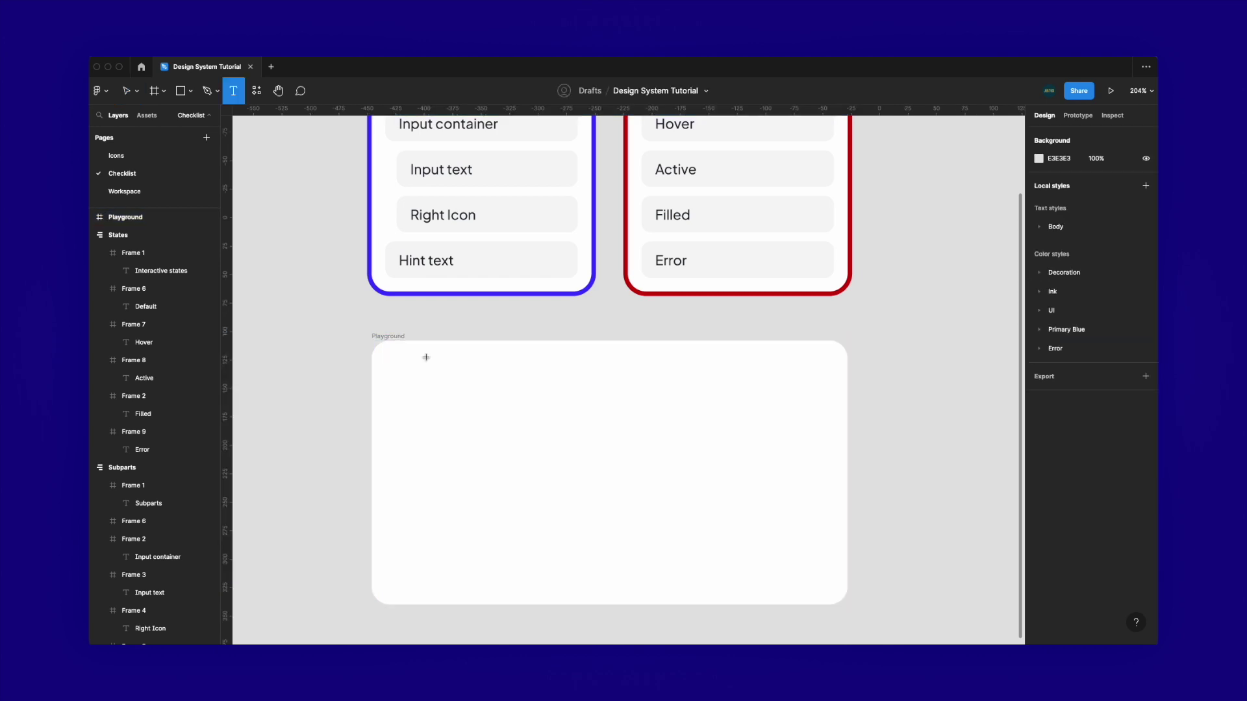
{"action": "left_click", "coordinate": [409, 397]}
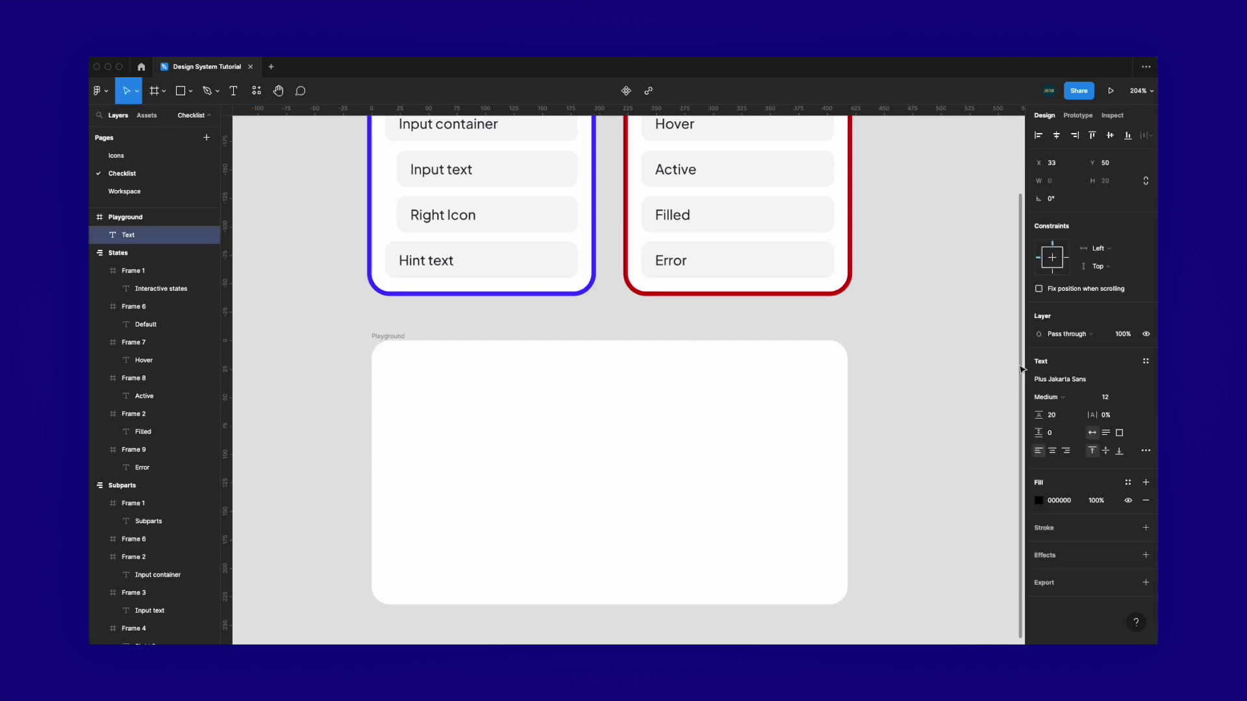
{"action": "left_click", "coordinate": [1145, 361]}
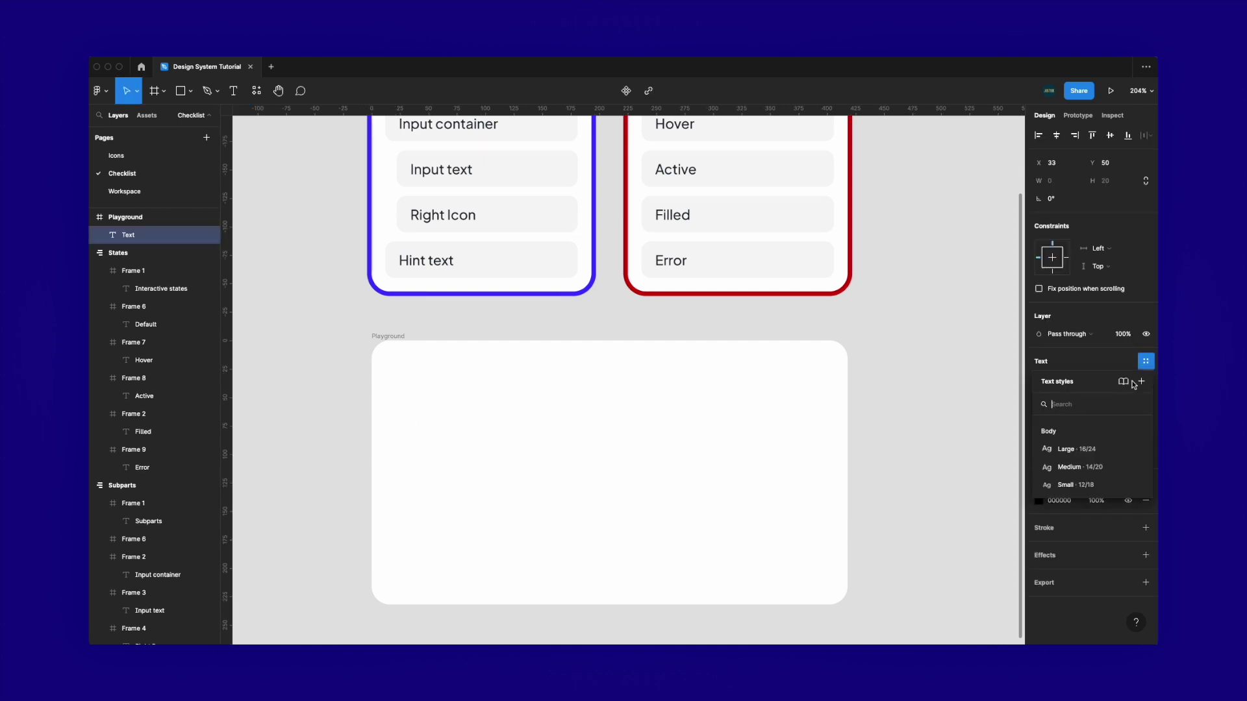
{"action": "left_click", "coordinate": [1091, 467]}
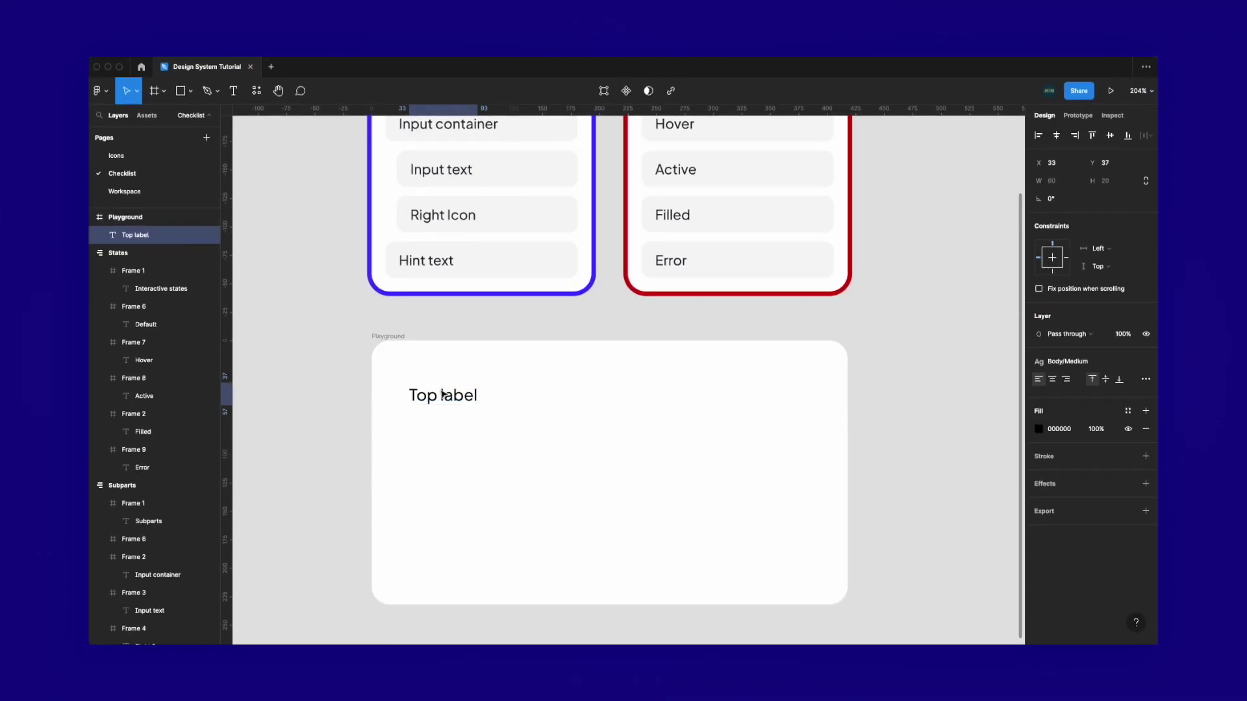
{"action": "left_click", "coordinate": [443, 395]}
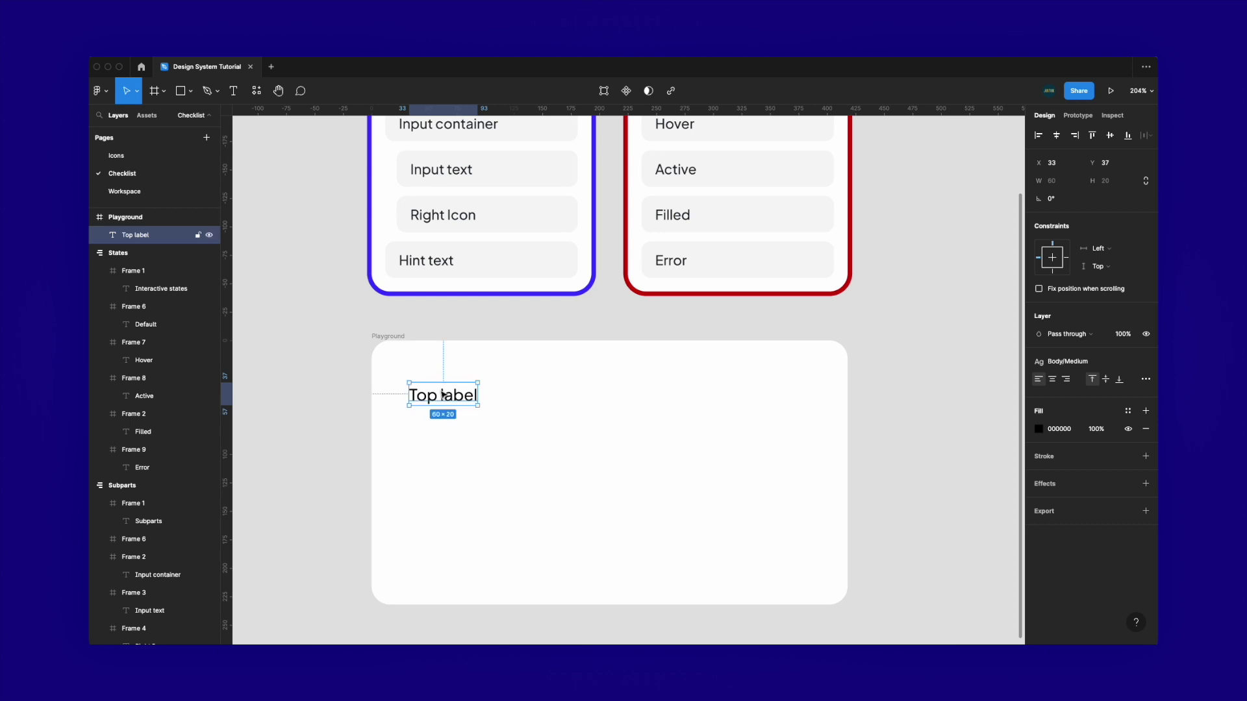
Draw an input container frame beneath the Top label text, aligned with its left edge and sized 200 × 40
{"action": "key", "text": "f"}
{"action": "left_click_drag", "start_coordinate": [414, 419], "coordinate": [615, 465]}
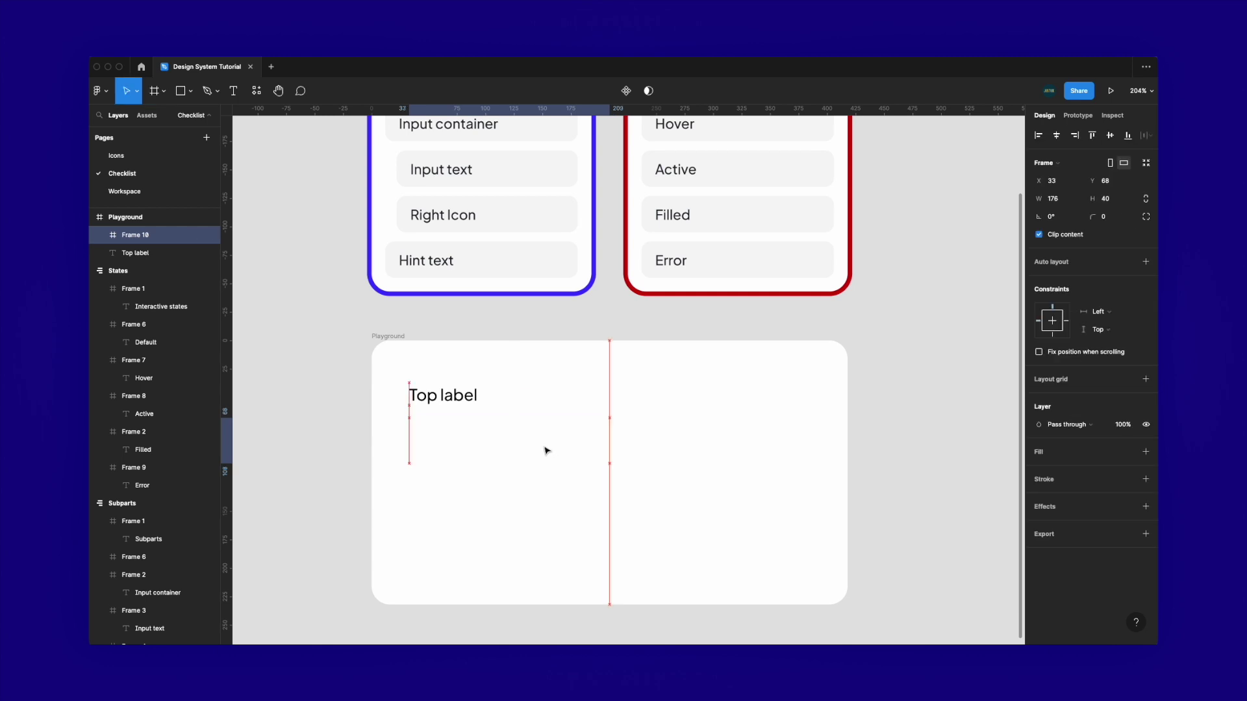
{"action": "key", "text": "Up"}
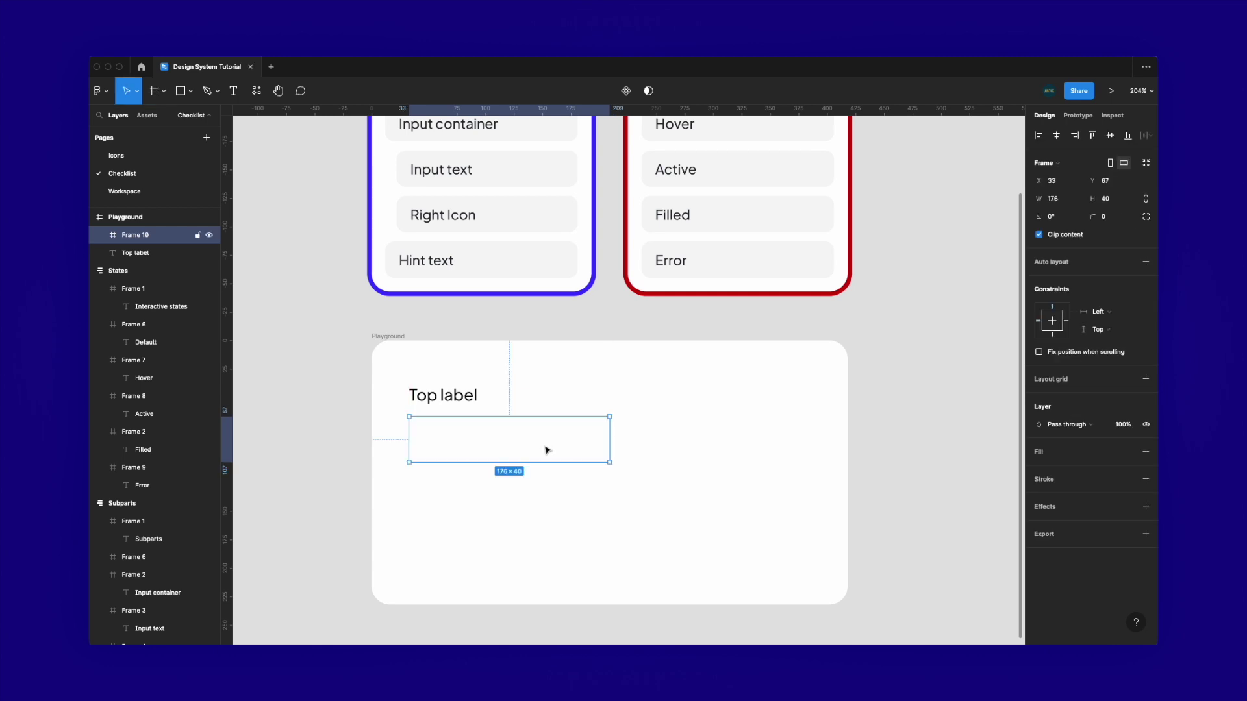
{"action": "left_click_drag", "start_coordinate": [609, 435], "coordinate": [638, 435]}
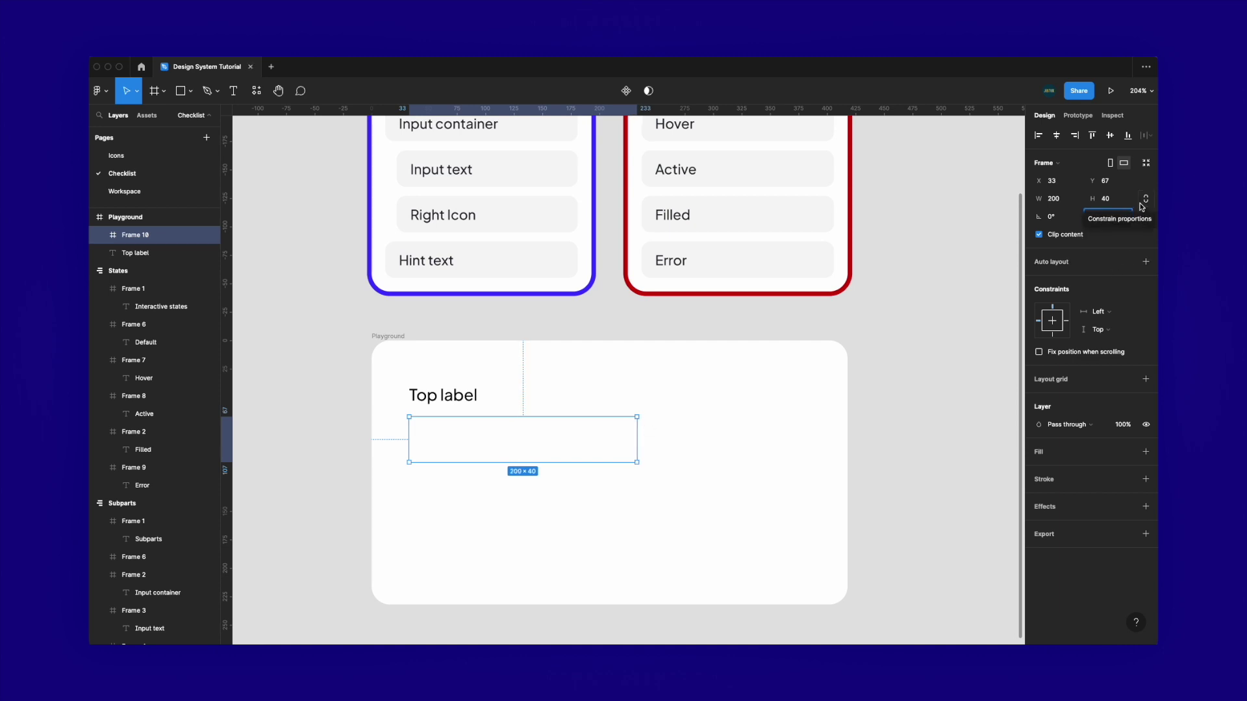
Set the input container's corner radius to 8 and give it a stroke with the Decoration/Light color style
{"action": "type", "text": "8"}
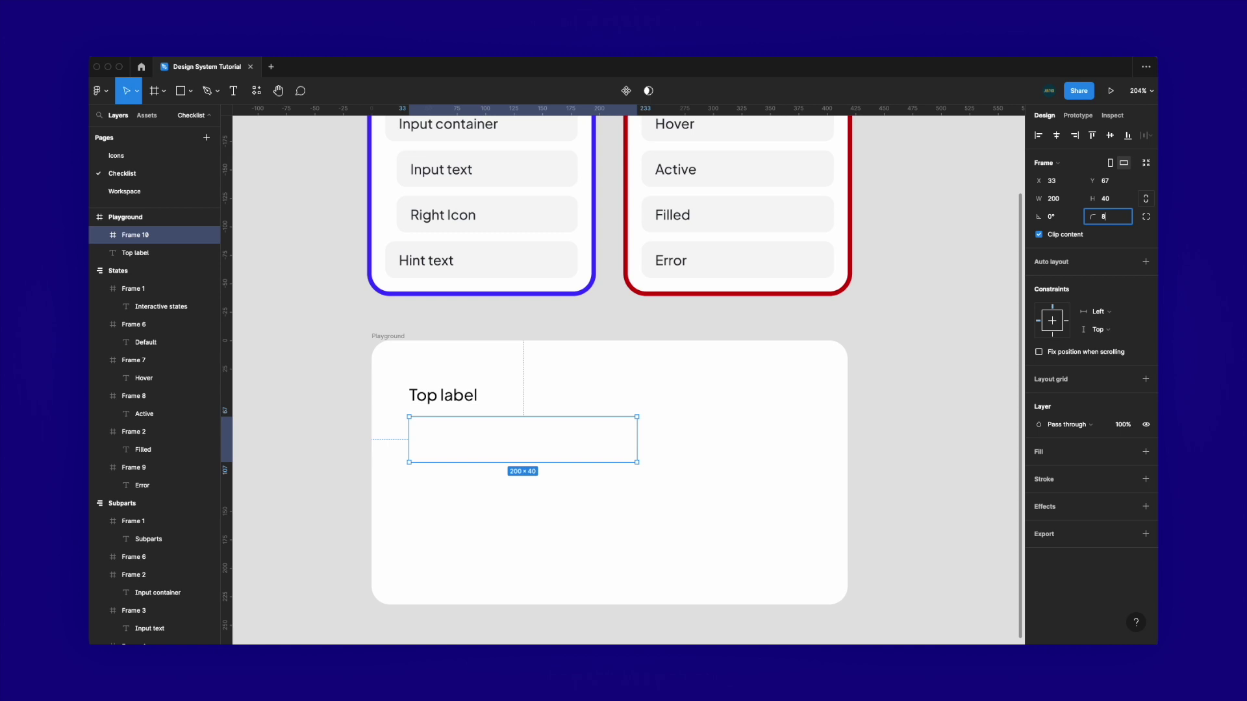
{"action": "key", "text": "Return"}
{"action": "left_click", "coordinate": [1146, 451]}
{"action": "left_click", "coordinate": [1129, 487]}
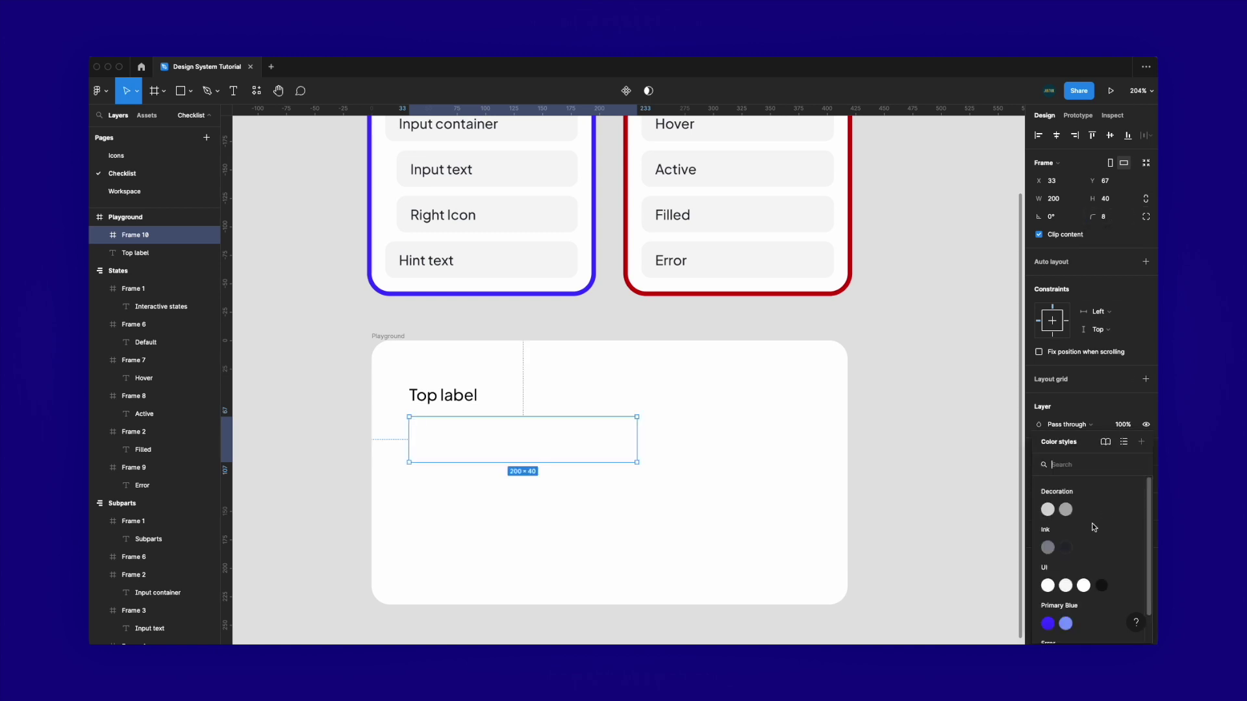
{"action": "left_click", "coordinate": [1048, 510]}
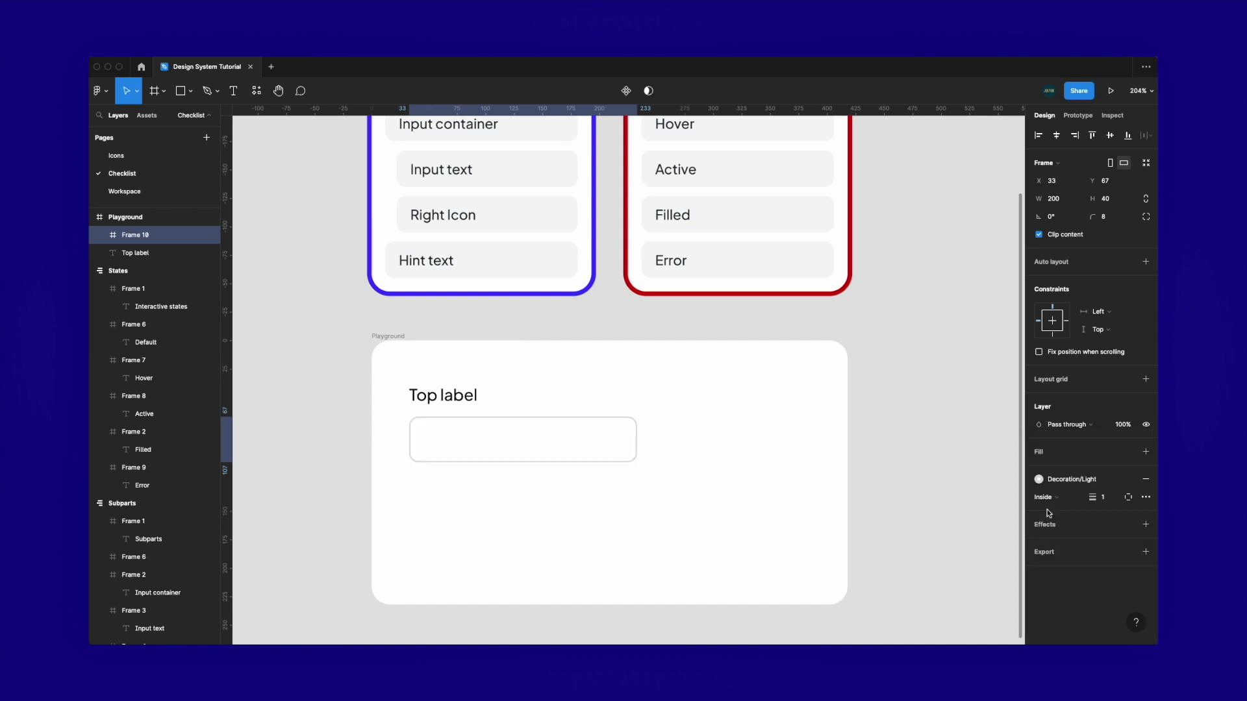
Move the input container up so it sits 8 px below the Top label text
{"action": "left_click_drag", "start_coordinate": [517, 447], "coordinate": [519, 445]}
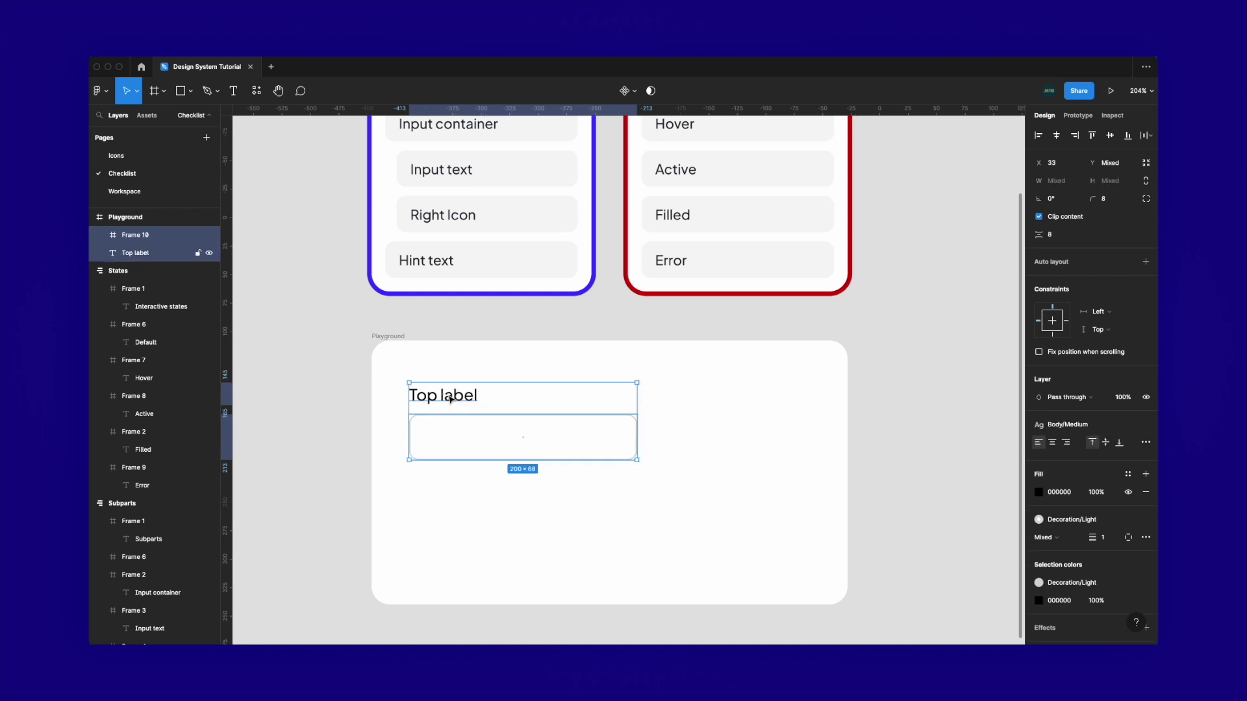
{"action": "left_click", "coordinate": [452, 401]}
{"action": "left_click", "coordinate": [472, 425]}
{"action": "left_click", "coordinate": [464, 399], "text": "shift"}
{"action": "left_click", "coordinate": [454, 426]}
Duplicate the Top label text into the input container and change the copy to "Input text"
{"action": "left_click", "coordinate": [452, 401]}
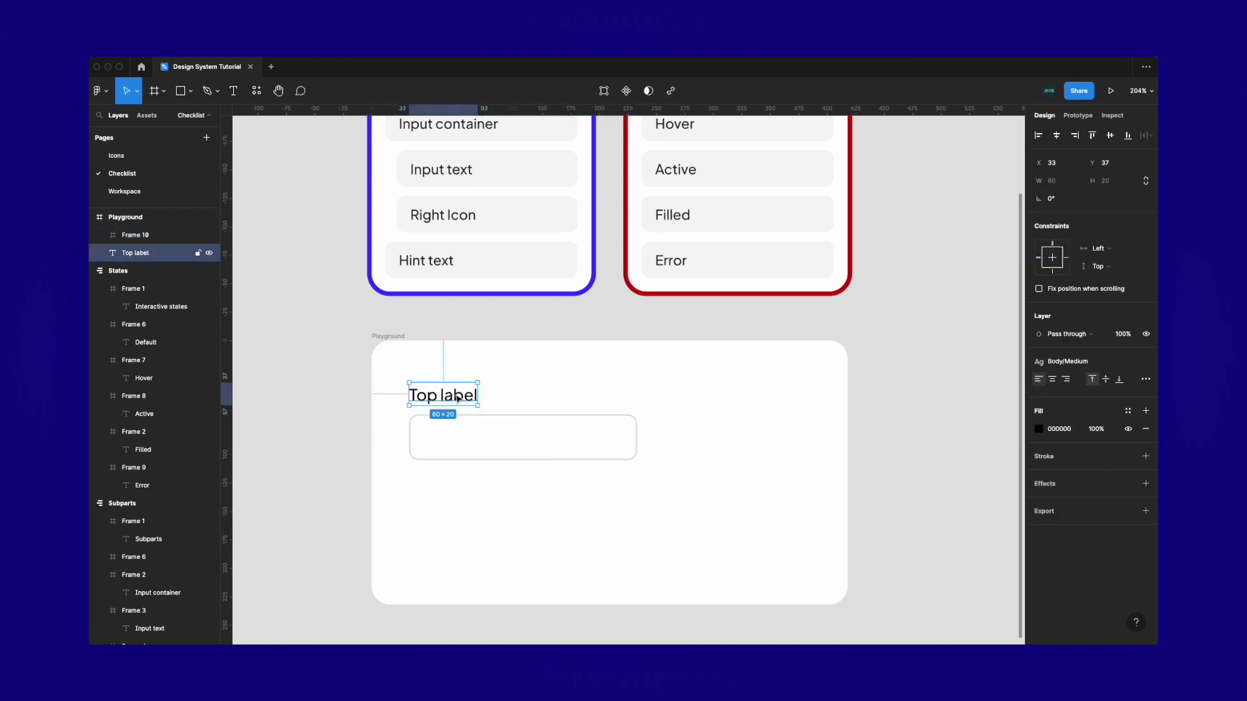
{"action": "left_click_drag", "start_coordinate": [452, 401], "coordinate": [463, 442], "text": "alt"}
{"action": "double_click", "coordinate": [461, 441]}
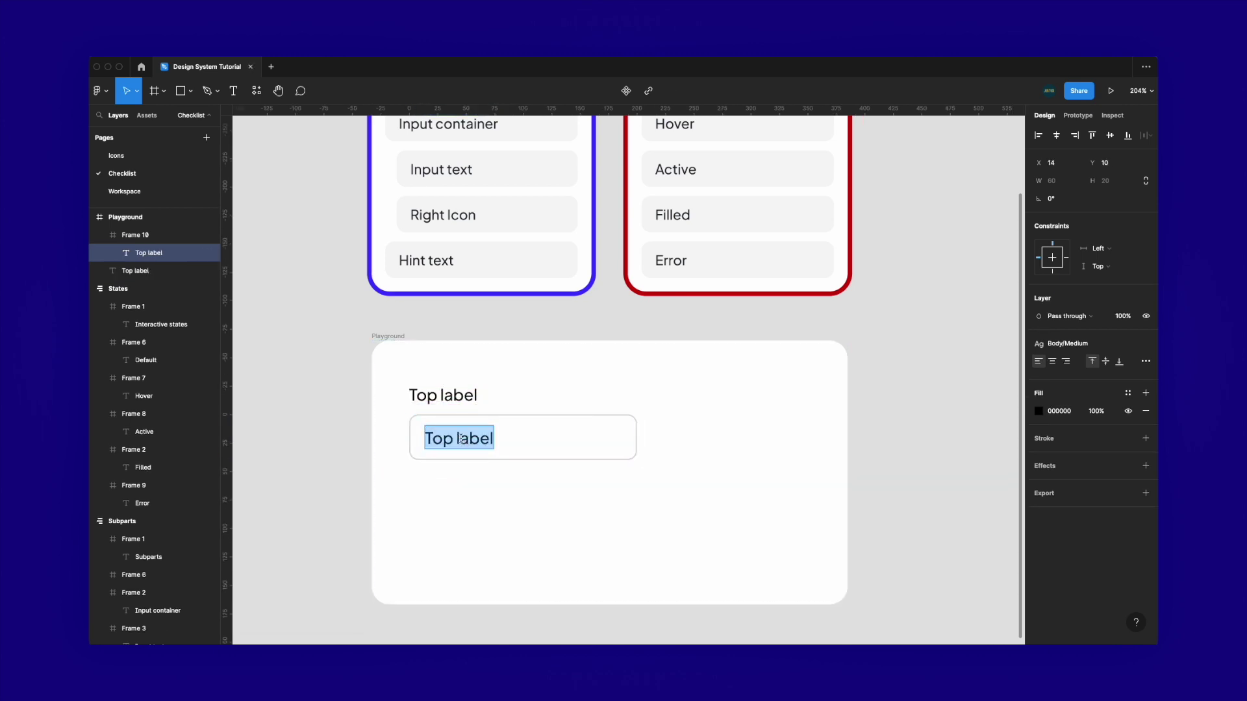
{"action": "type", "text": "Input text"}
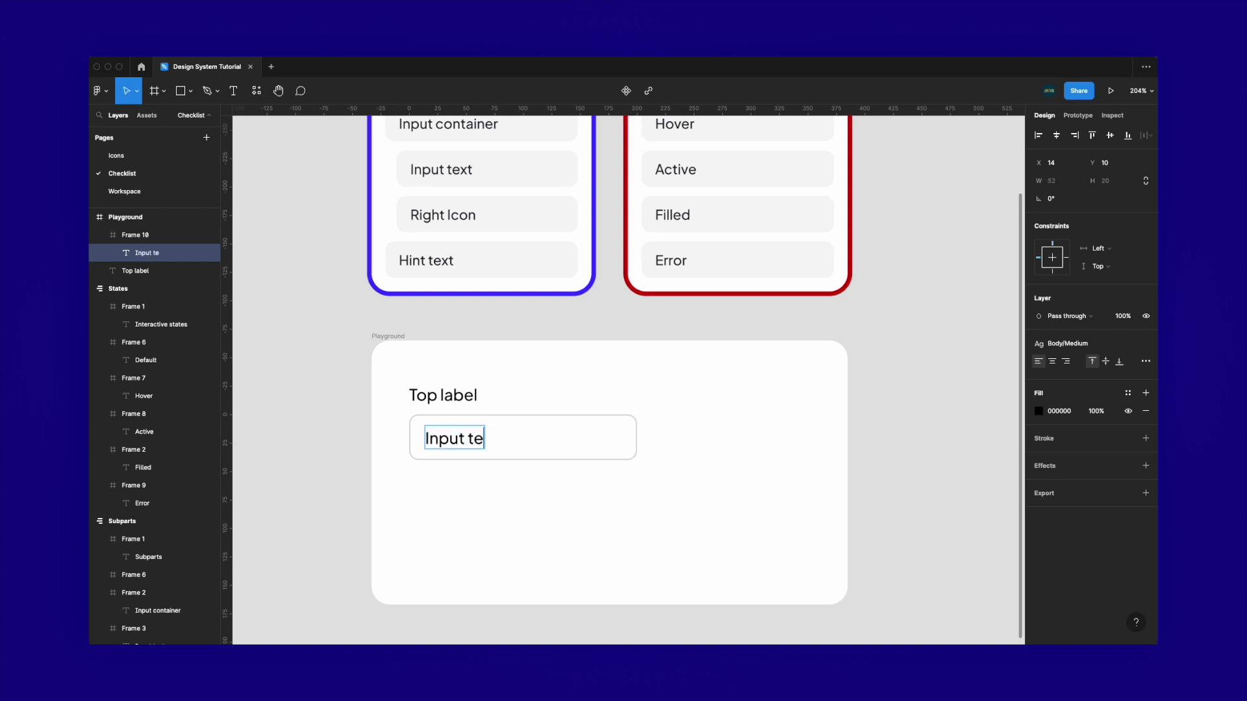
{"action": "left_click", "coordinate": [510, 393]}
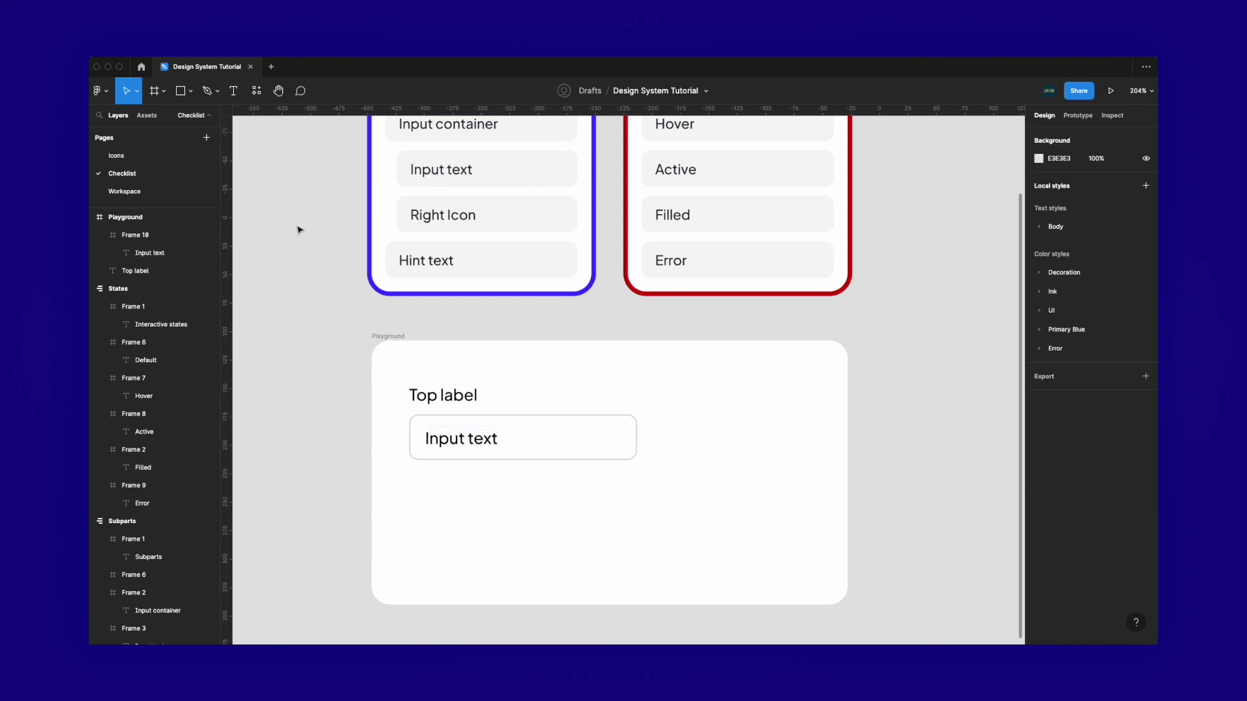
Browse the local icon components and place the attach-money icon near the container's right end at X 164, Y 8
{"action": "left_click", "coordinate": [147, 115]}
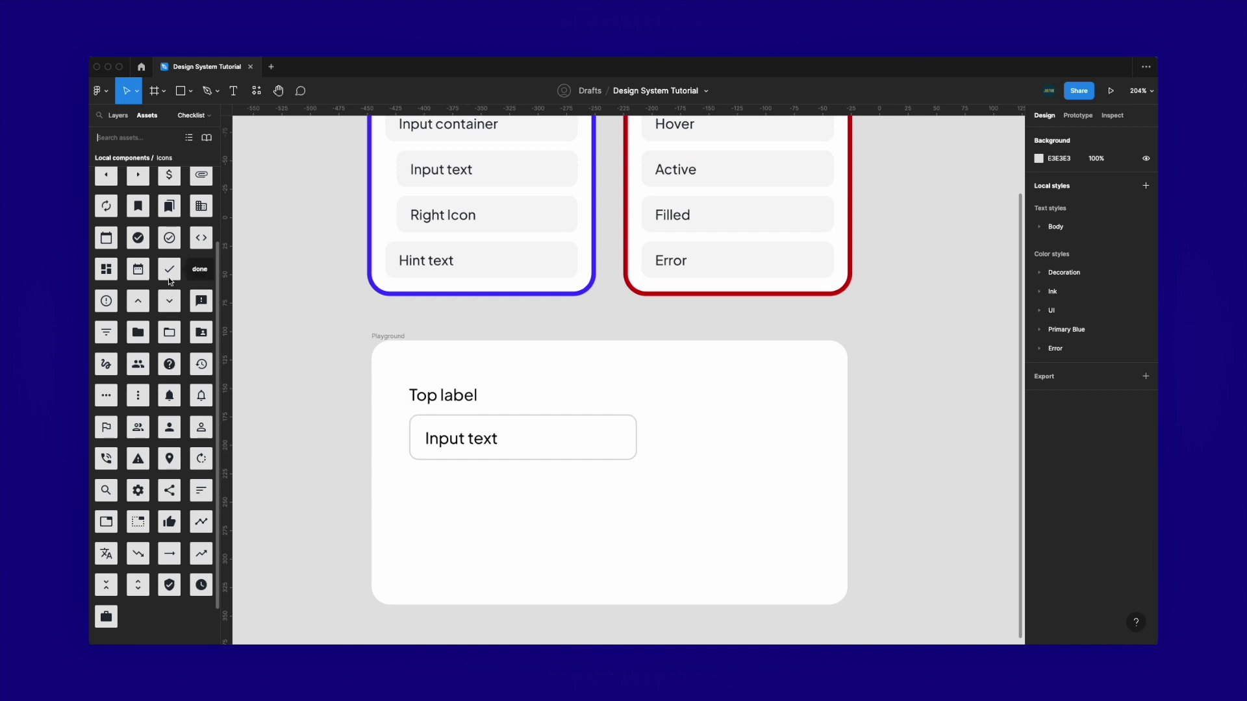
{"action": "scroll", "coordinate": [168, 280], "scroll_direction": "up", "scroll_amount": 4}
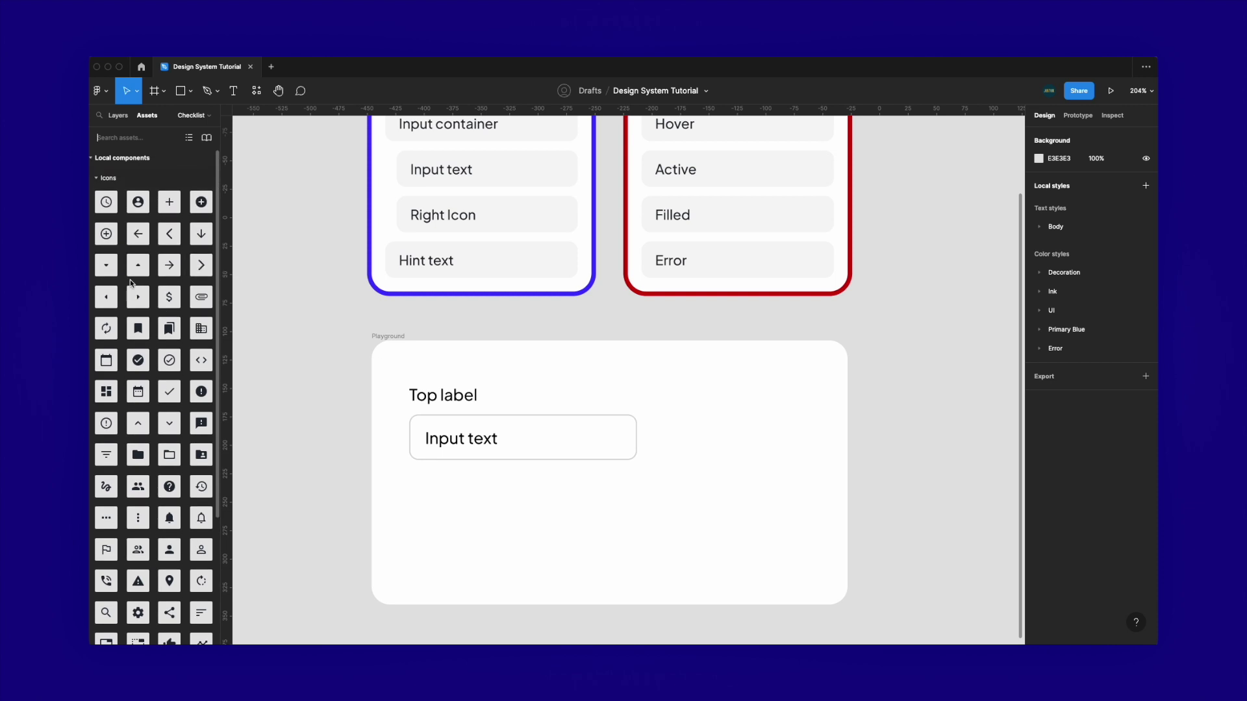
{"action": "scroll", "coordinate": [143, 325], "scroll_direction": "down", "scroll_amount": 5}
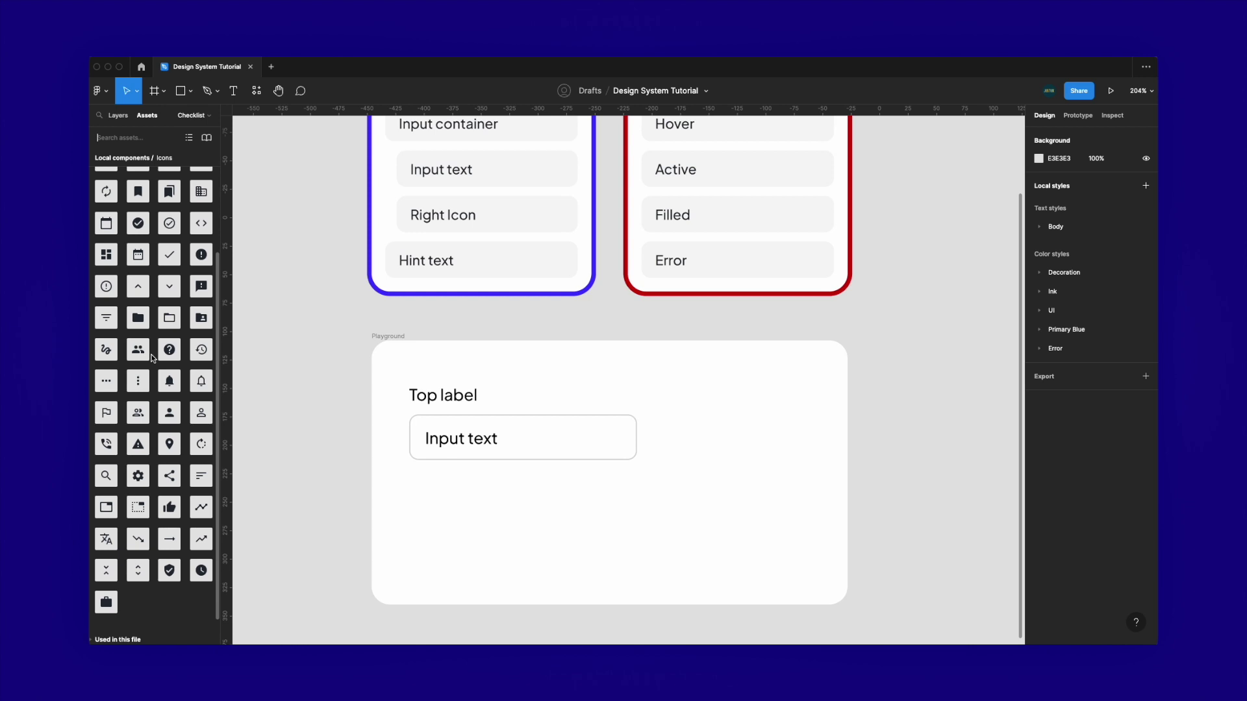
{"action": "scroll", "coordinate": [152, 358], "scroll_direction": "up", "scroll_amount": 5}
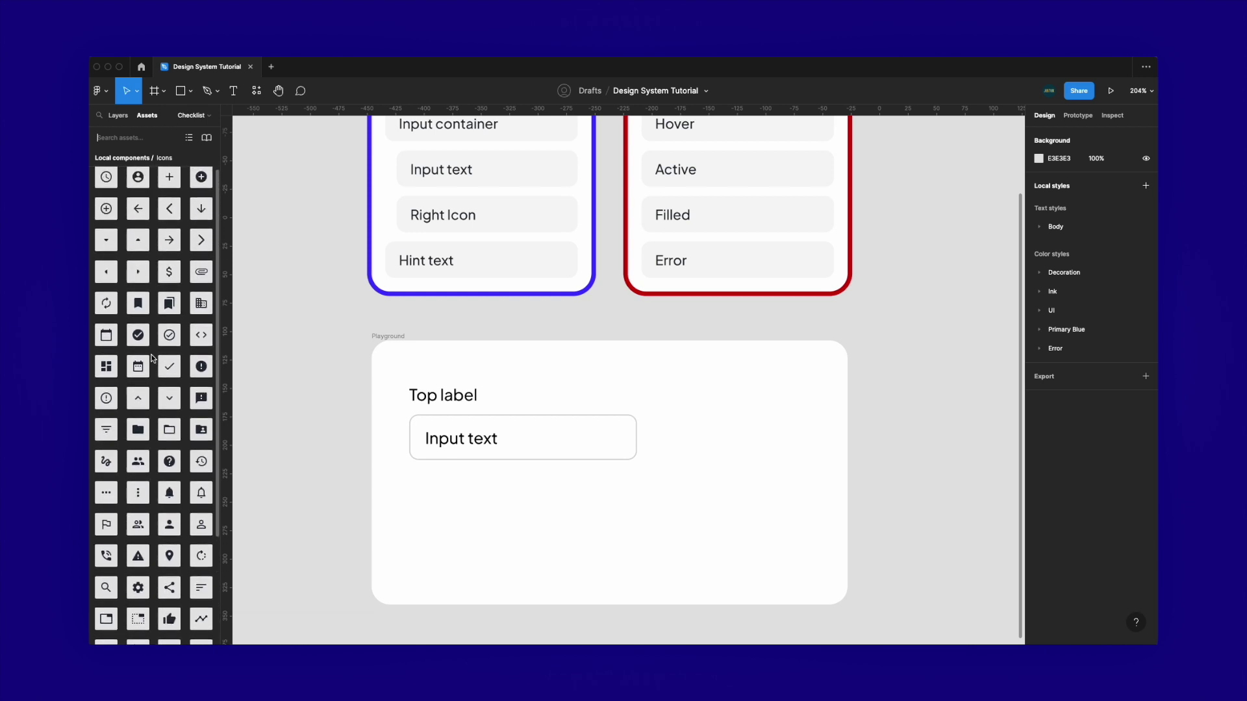
{"action": "scroll", "coordinate": [152, 358], "scroll_direction": "down", "scroll_amount": 1}
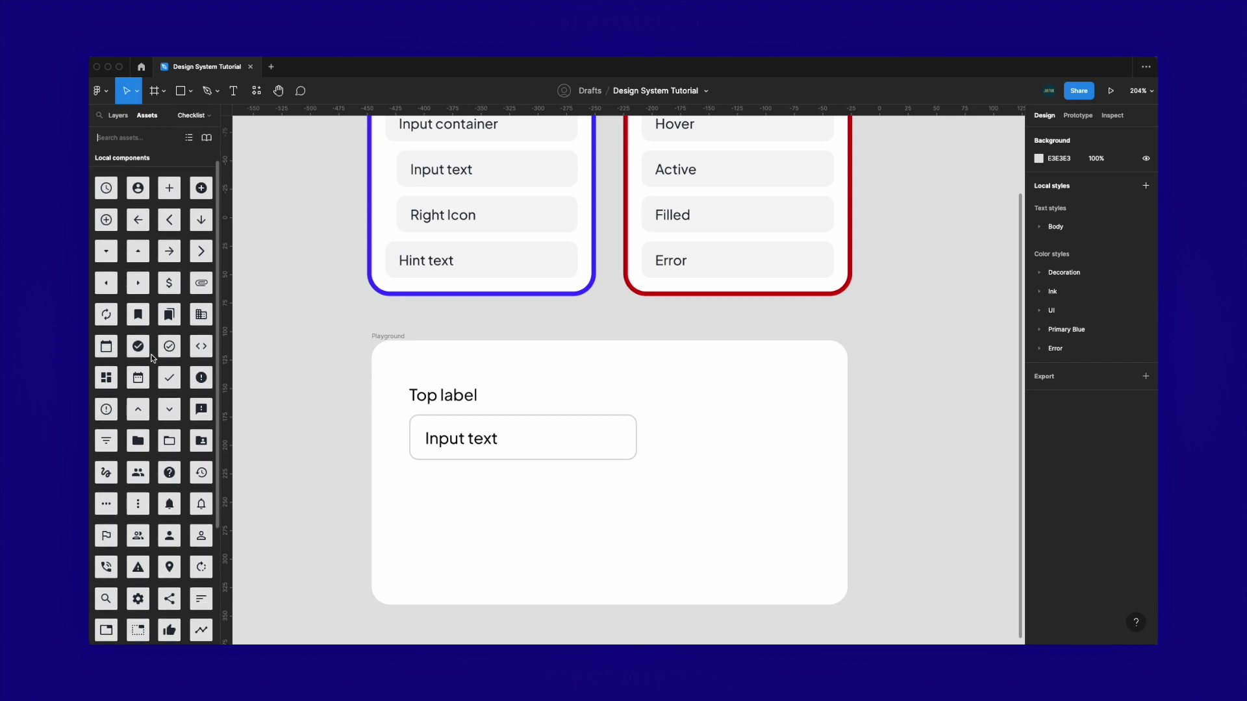
{"action": "left_click_drag", "start_coordinate": [167, 267], "coordinate": [613, 452]}
{"action": "scroll", "coordinate": [599, 435], "scroll_direction": "up", "scroll_amount": 3}
{"action": "key", "text": "Right"}
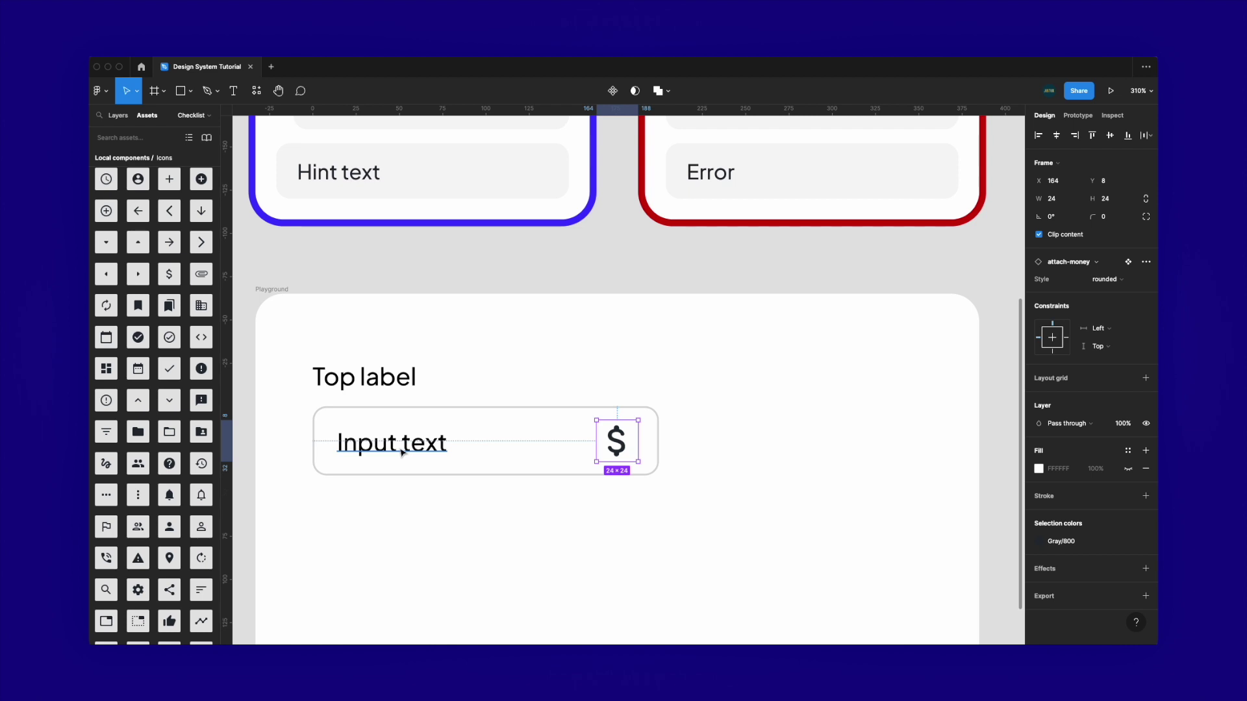
Check the Input text's spacing inside the container and nudge it left to X 12
{"action": "key", "text": "alt"}
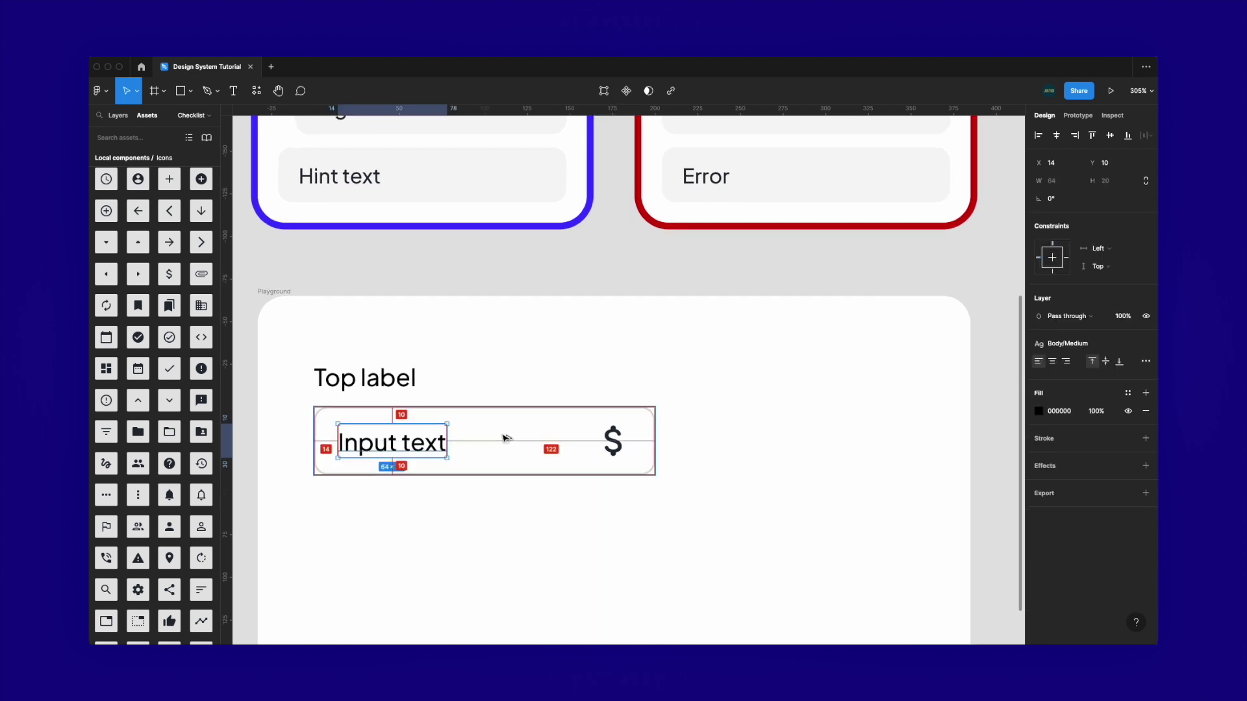
{"action": "key", "text": "Left"}
{"action": "key", "text": "Left"}
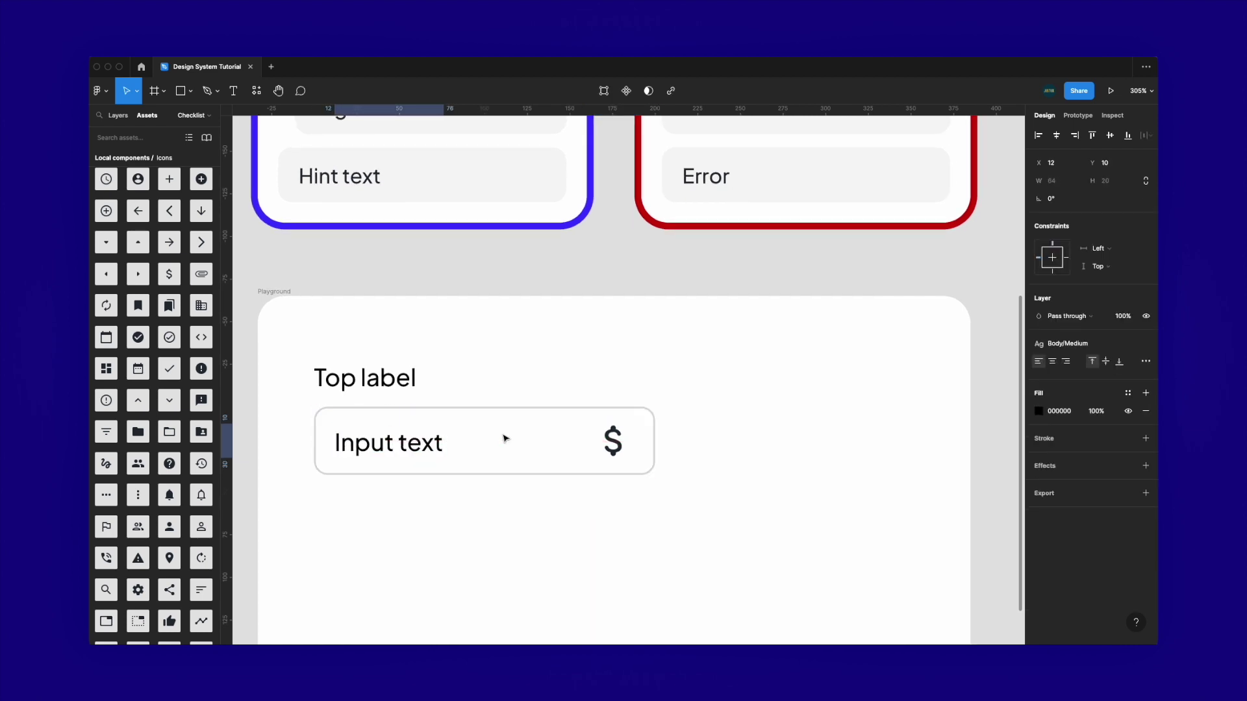
{"action": "scroll", "coordinate": [505, 439], "scroll_direction": "down", "scroll_amount": 3}
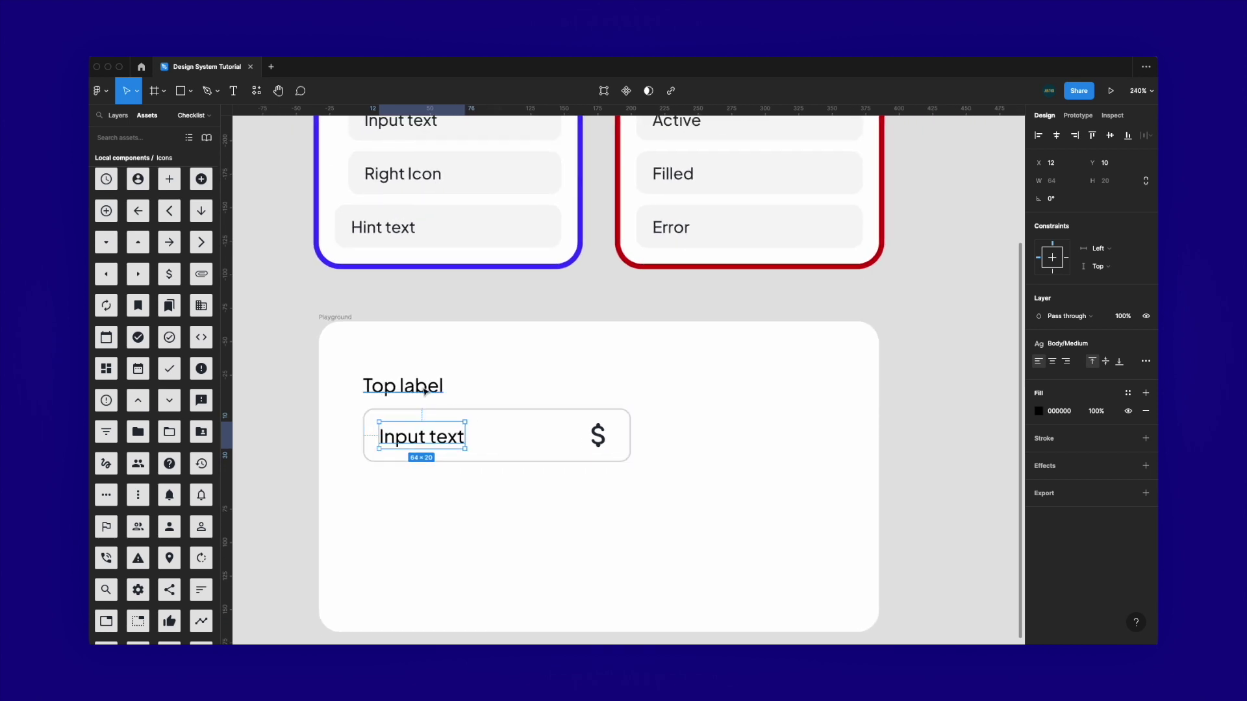
Duplicate the Top label text to 4 px below the input container and apply the Body/Small text style to the copy
{"action": "left_click_drag", "start_coordinate": [426, 390], "coordinate": [417, 485]}
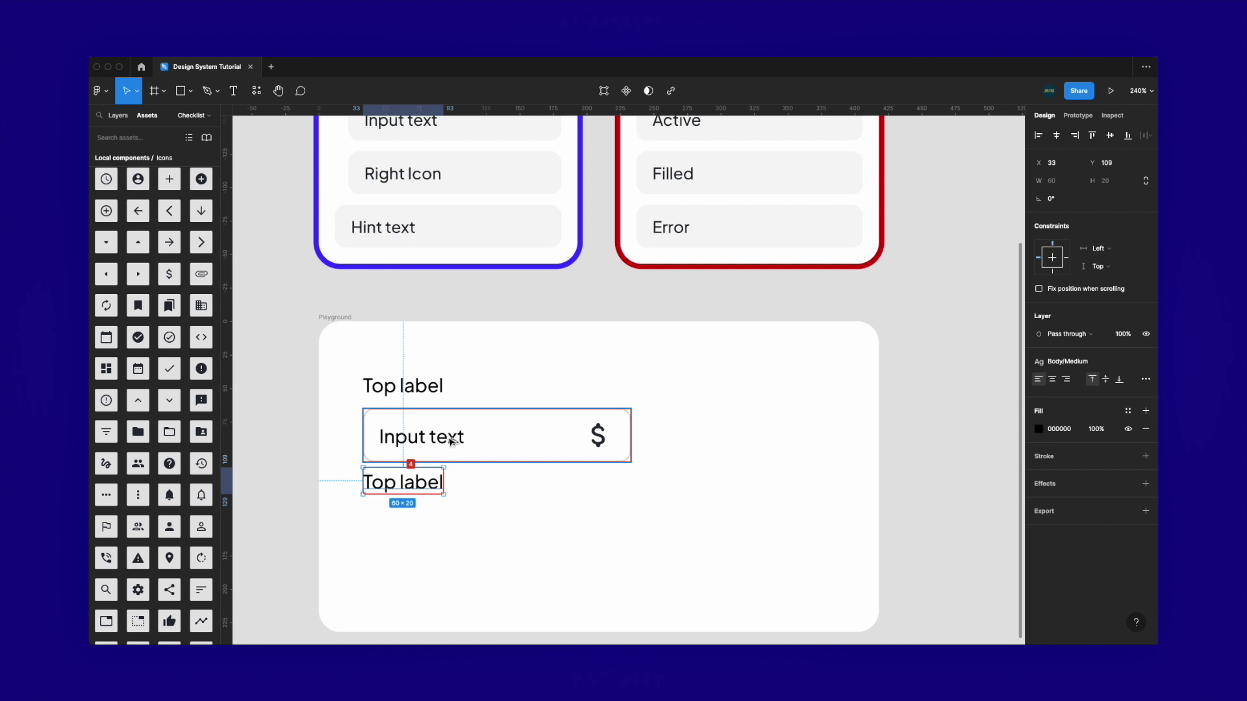
{"action": "left_click", "coordinate": [1065, 362]}
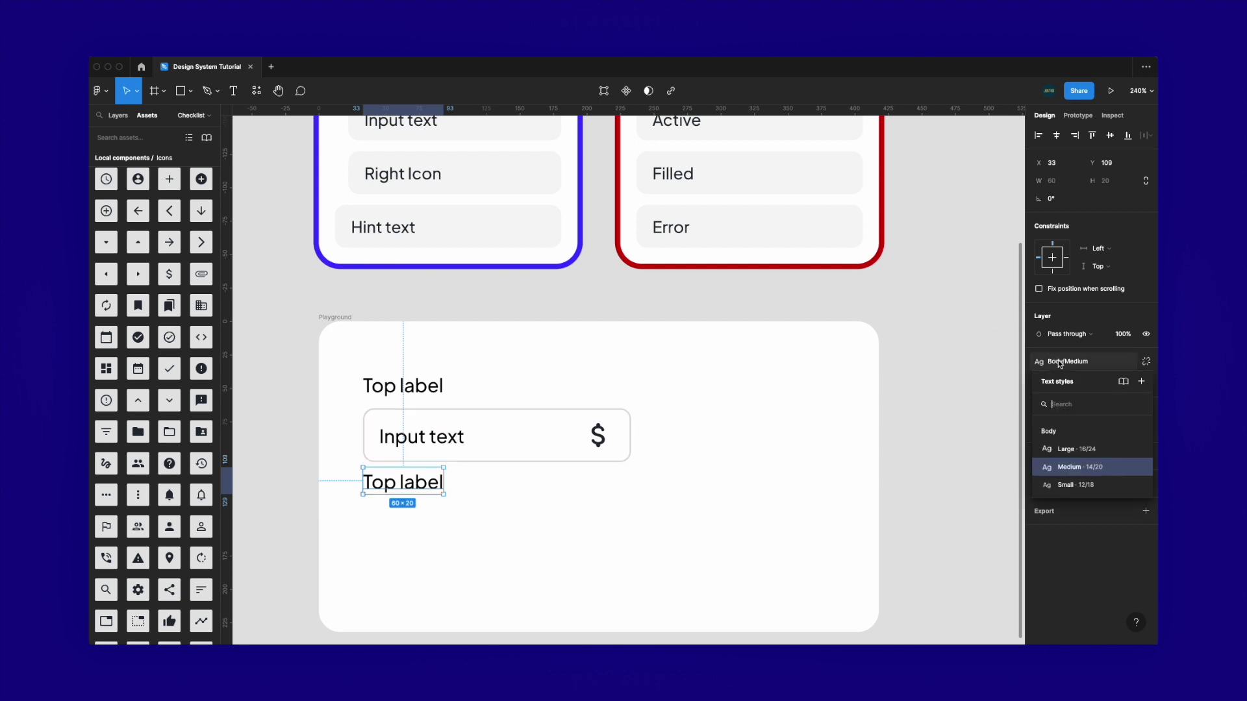
{"action": "left_click", "coordinate": [1090, 485]}
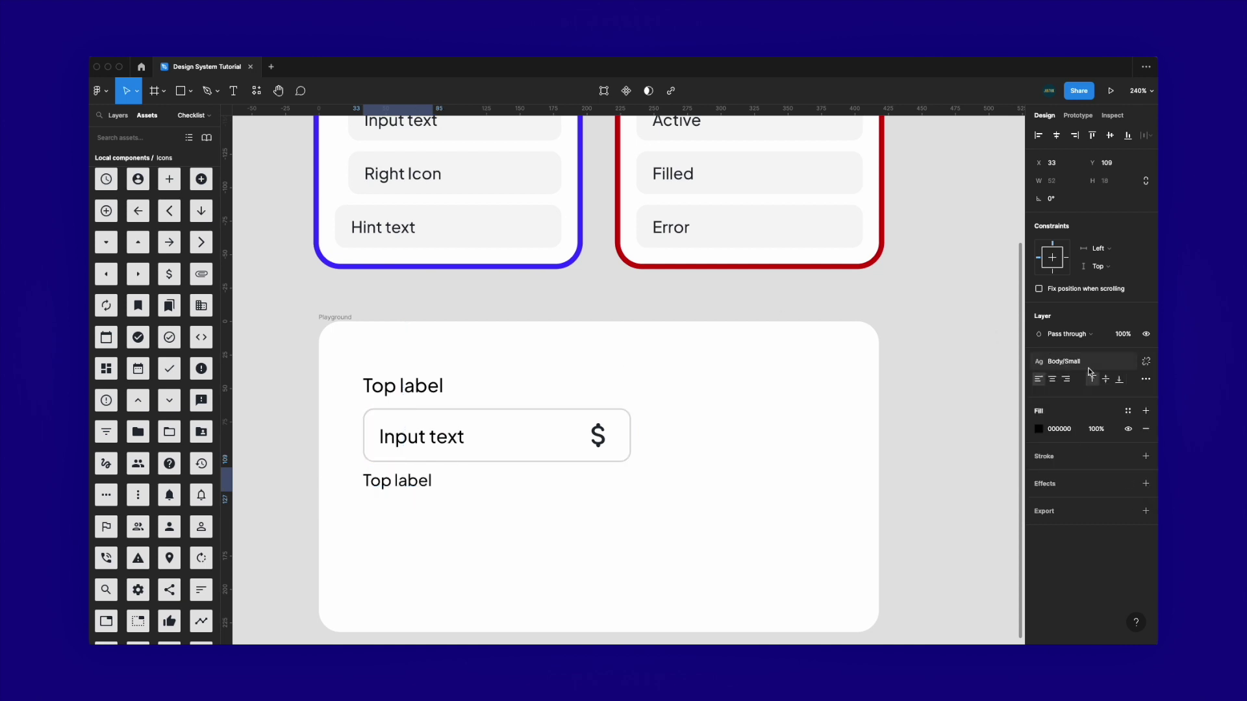
Compare the input field in the Playground frame with the Subparts checklist above it
{"action": "scroll", "coordinate": [658, 449], "scroll_direction": "up", "scroll_amount": 2}
{"action": "scroll", "coordinate": [658, 449], "scroll_direction": "left", "scroll_amount": 1}
{"action": "scroll", "coordinate": [658, 450], "scroll_direction": "up", "scroll_amount": 1}
{"action": "scroll", "coordinate": [658, 449], "scroll_direction": "down", "scroll_amount": 2}
{"action": "scroll", "coordinate": [524, 276], "scroll_direction": "up", "scroll_amount": 2}
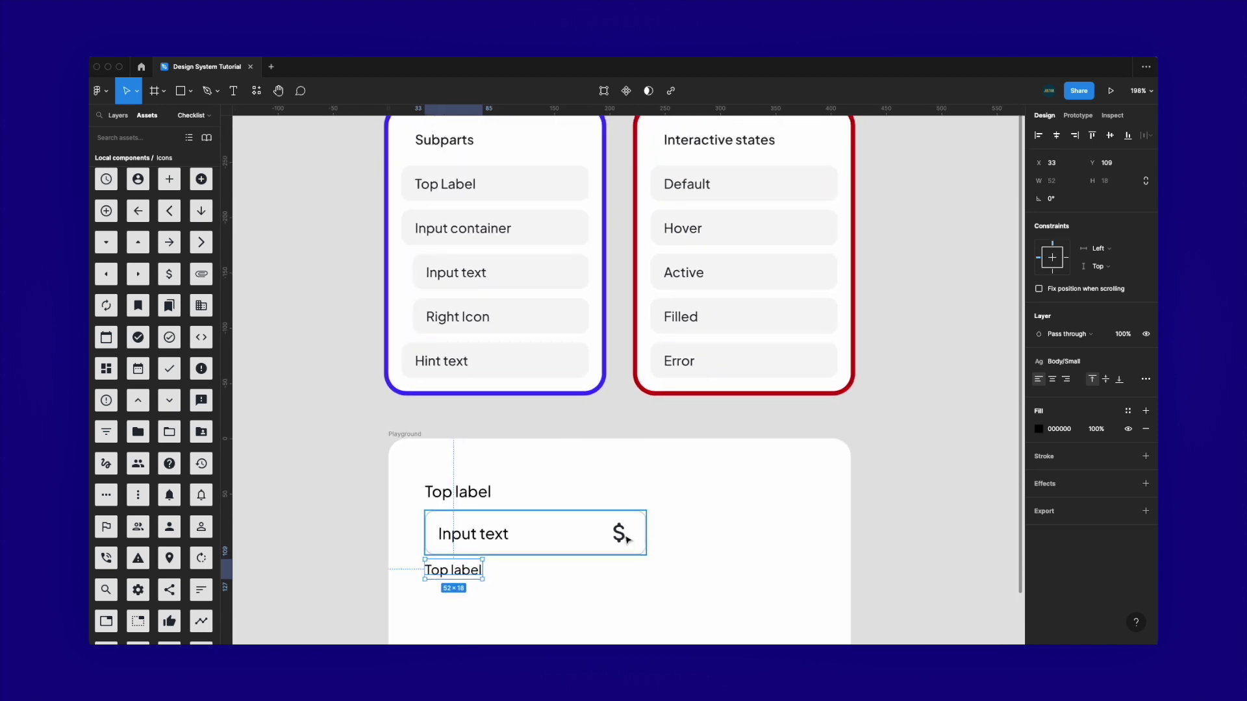
{"action": "scroll", "coordinate": [459, 573], "scroll_direction": "up", "scroll_amount": 5}
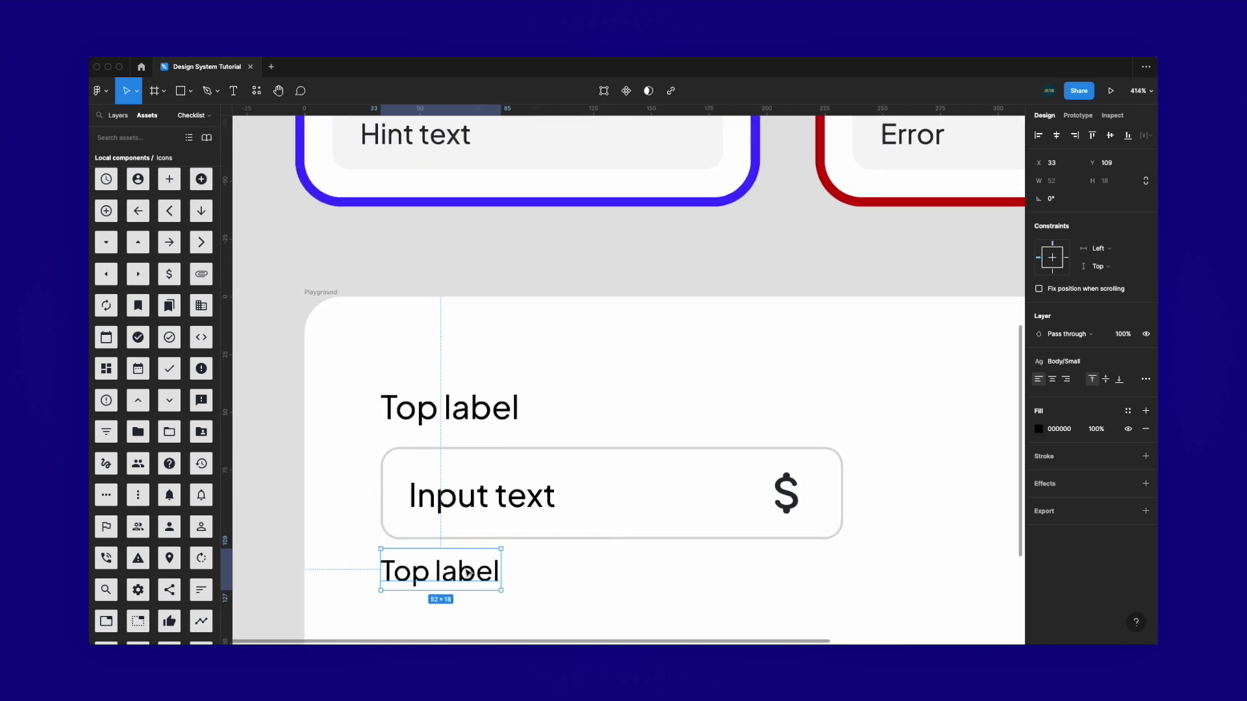
{"action": "scroll", "coordinate": [465, 588], "scroll_direction": "down", "scroll_amount": 3}
{"action": "left_click", "coordinate": [490, 485]}
{"action": "scroll", "coordinate": [489, 490], "scroll_direction": "down", "scroll_amount": 3}
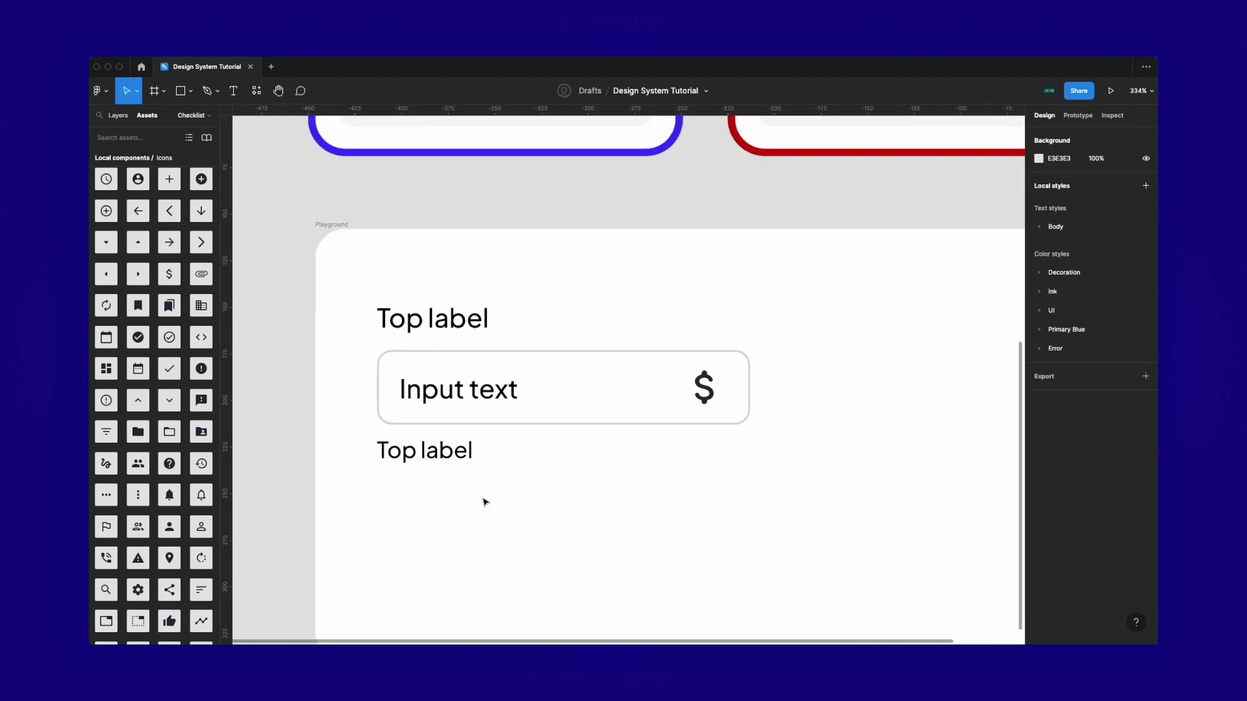
Apply the Ink/Dark color style to the upper Top label and Decoration/Dark to the Input text
{"action": "left_click", "coordinate": [447, 320]}
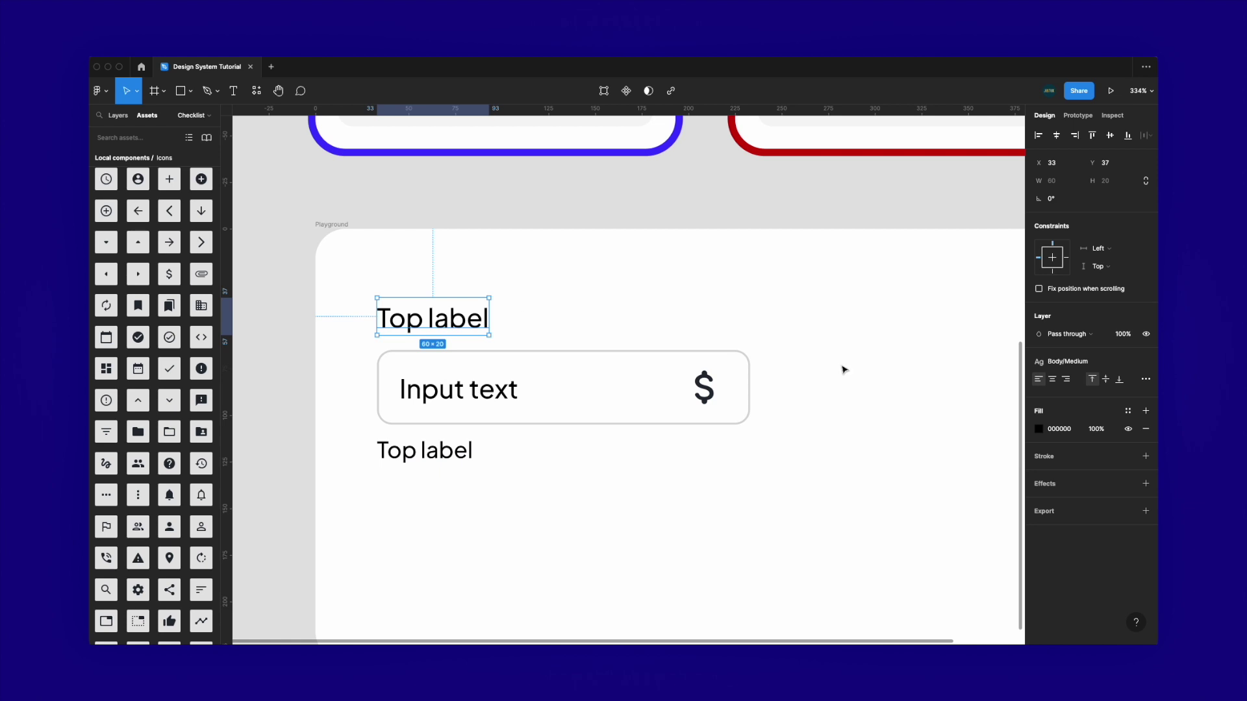
{"action": "left_click", "coordinate": [1129, 413]}
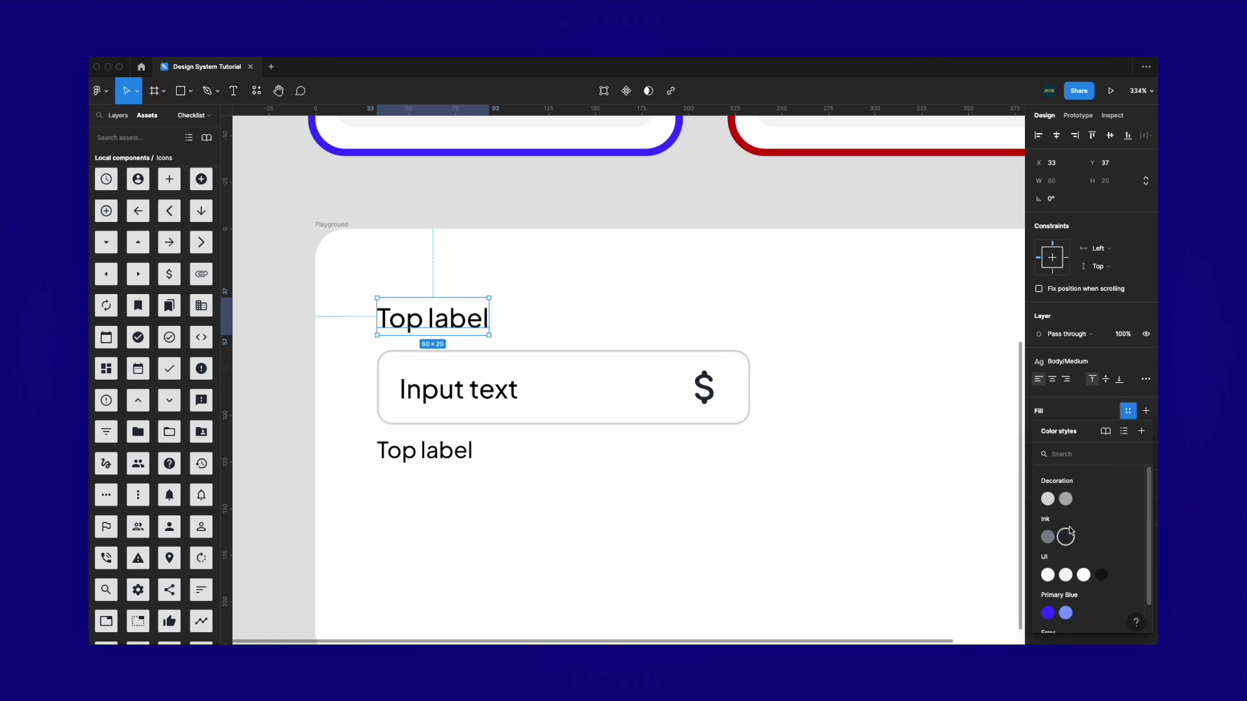
{"action": "left_click", "coordinate": [1068, 536]}
{"action": "left_click", "coordinate": [423, 392]}
{"action": "left_click", "coordinate": [422, 391]}
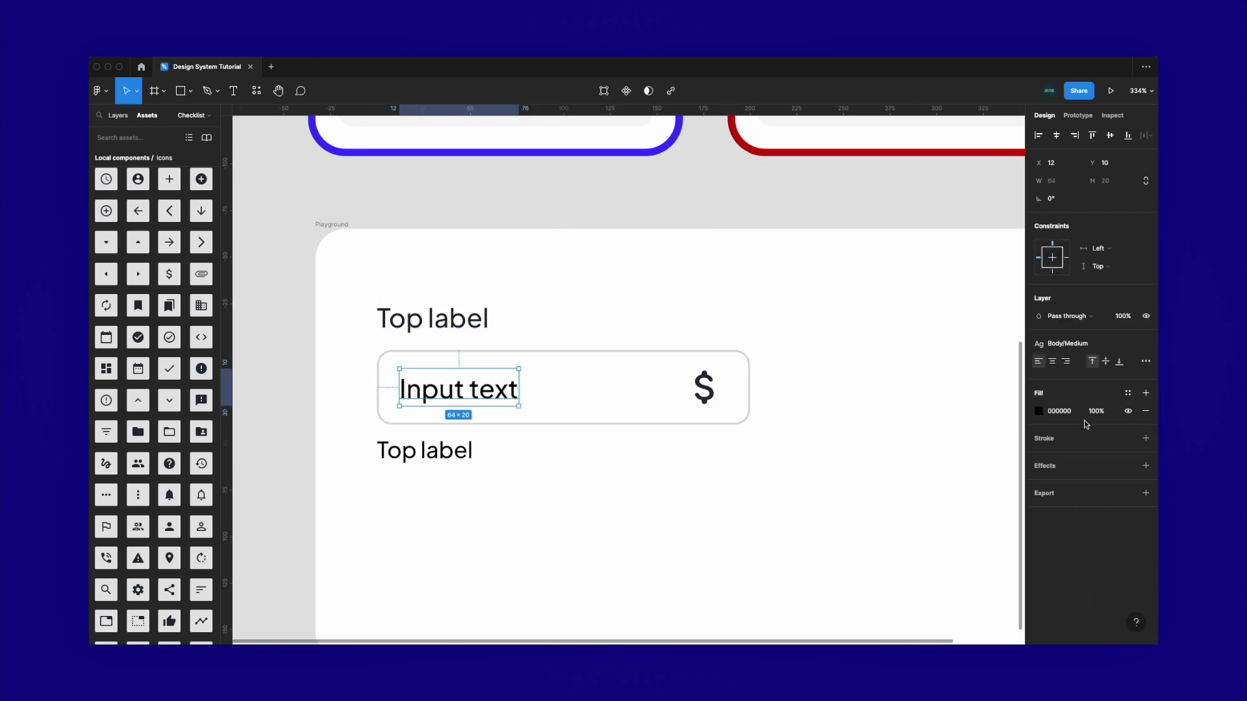
{"action": "left_click", "coordinate": [1127, 395]}
{"action": "left_click", "coordinate": [1066, 481]}
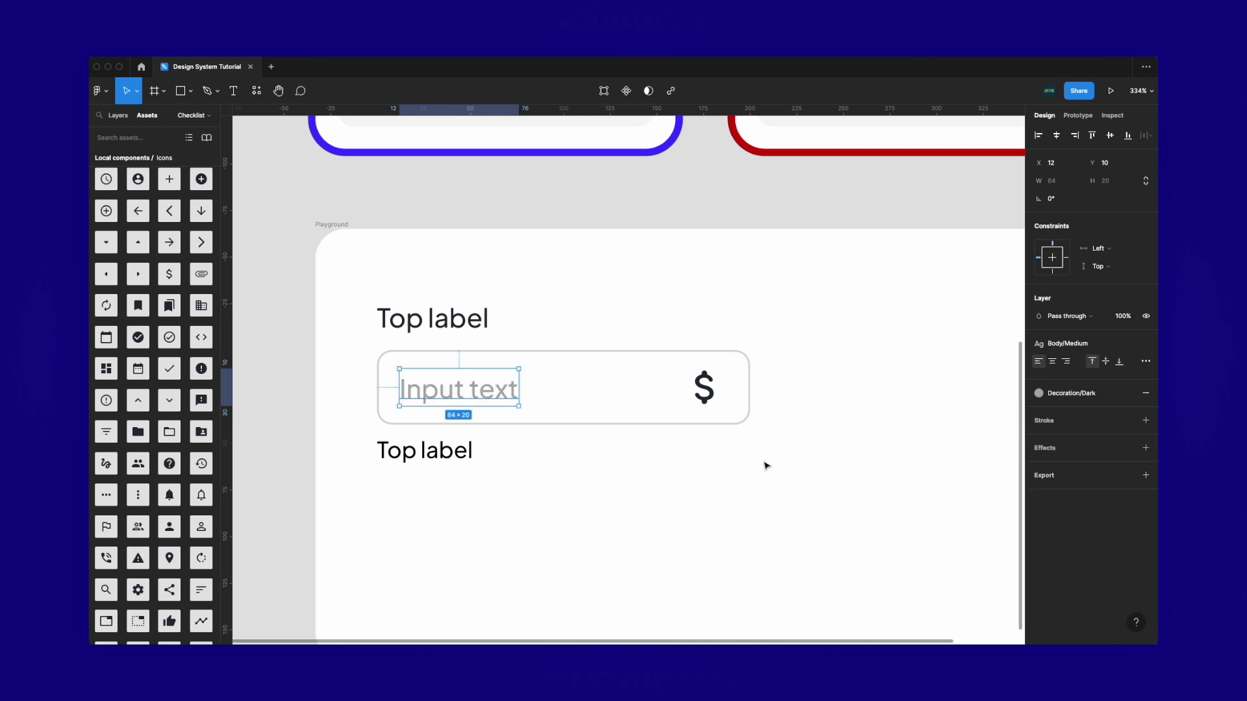
Set the attach-money icon's color to the Decoration/Dark style
{"action": "left_click", "coordinate": [708, 392]}
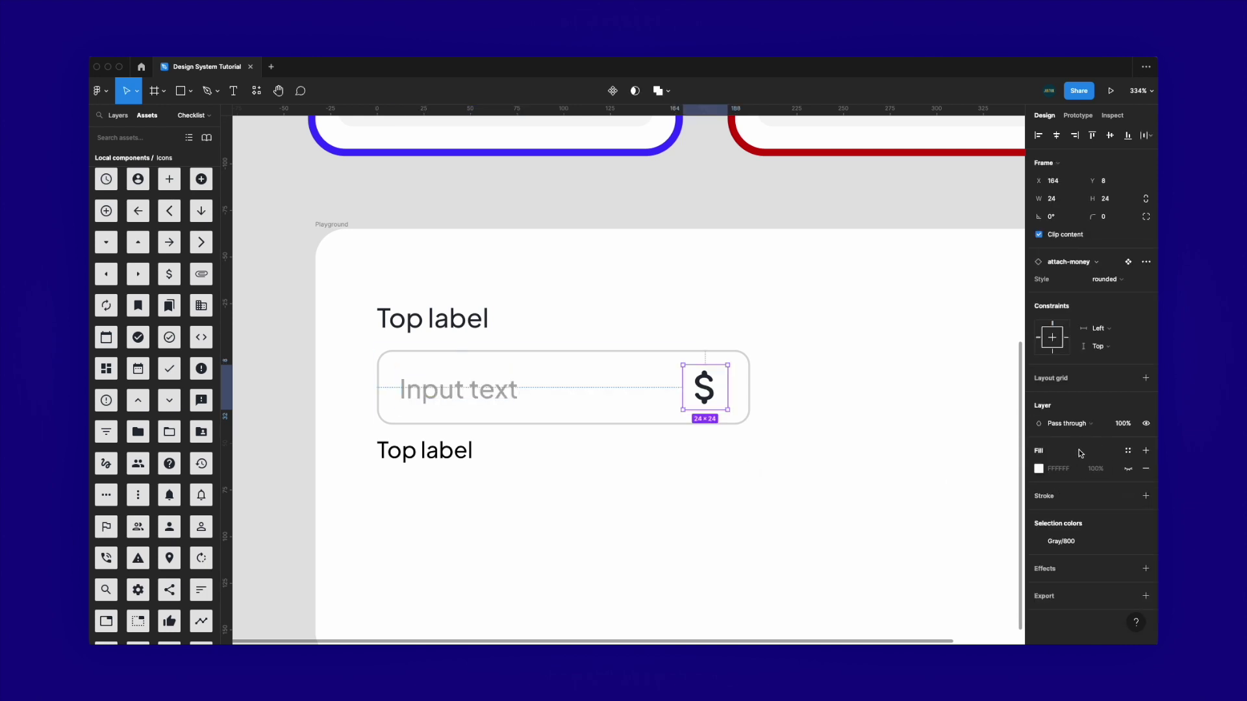
{"action": "left_click", "coordinate": [1071, 542]}
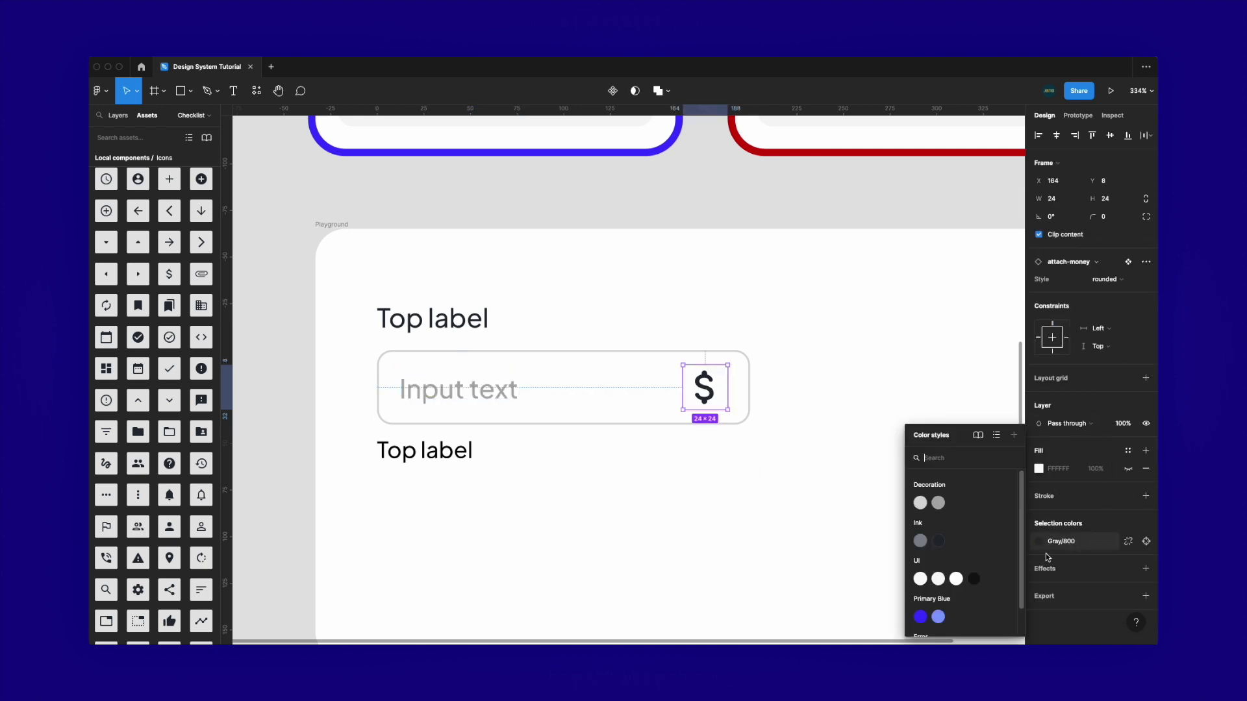
{"action": "left_click", "coordinate": [922, 542]}
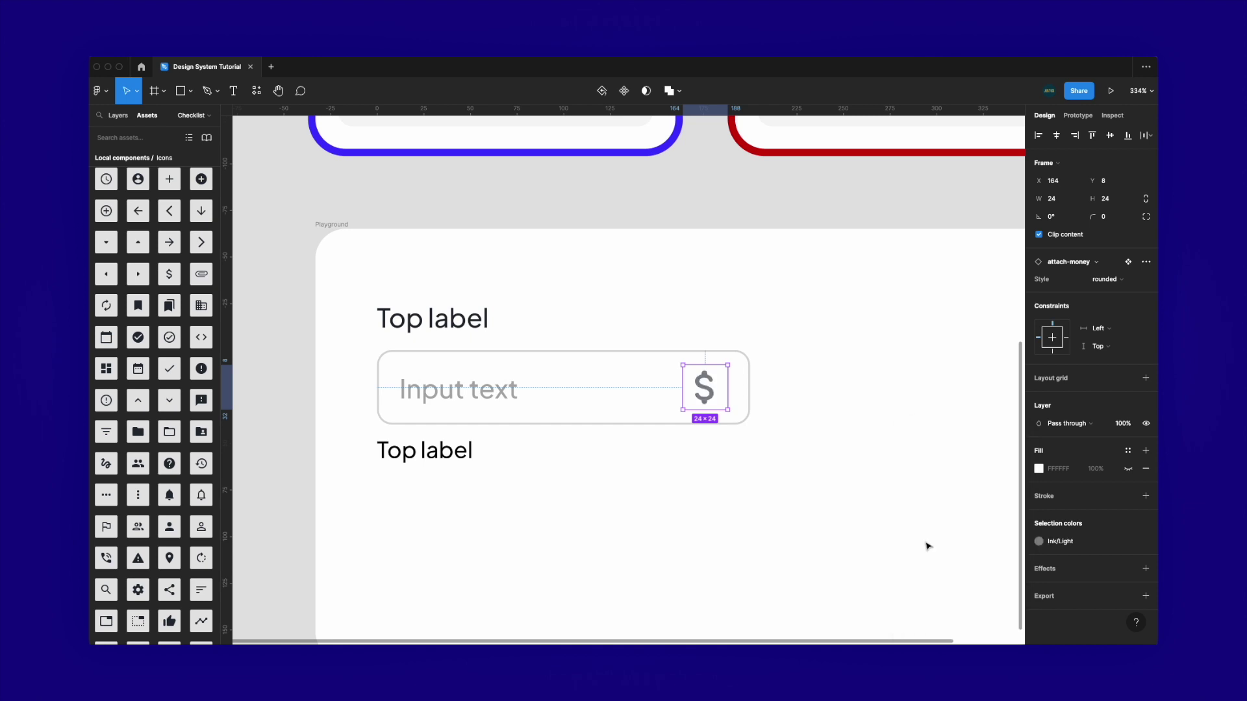
{"action": "left_click", "coordinate": [1061, 542]}
{"action": "key", "text": "Escape"}
Apply the Ink/Light color style to the label text below the input container
{"action": "left_click", "coordinate": [432, 450]}
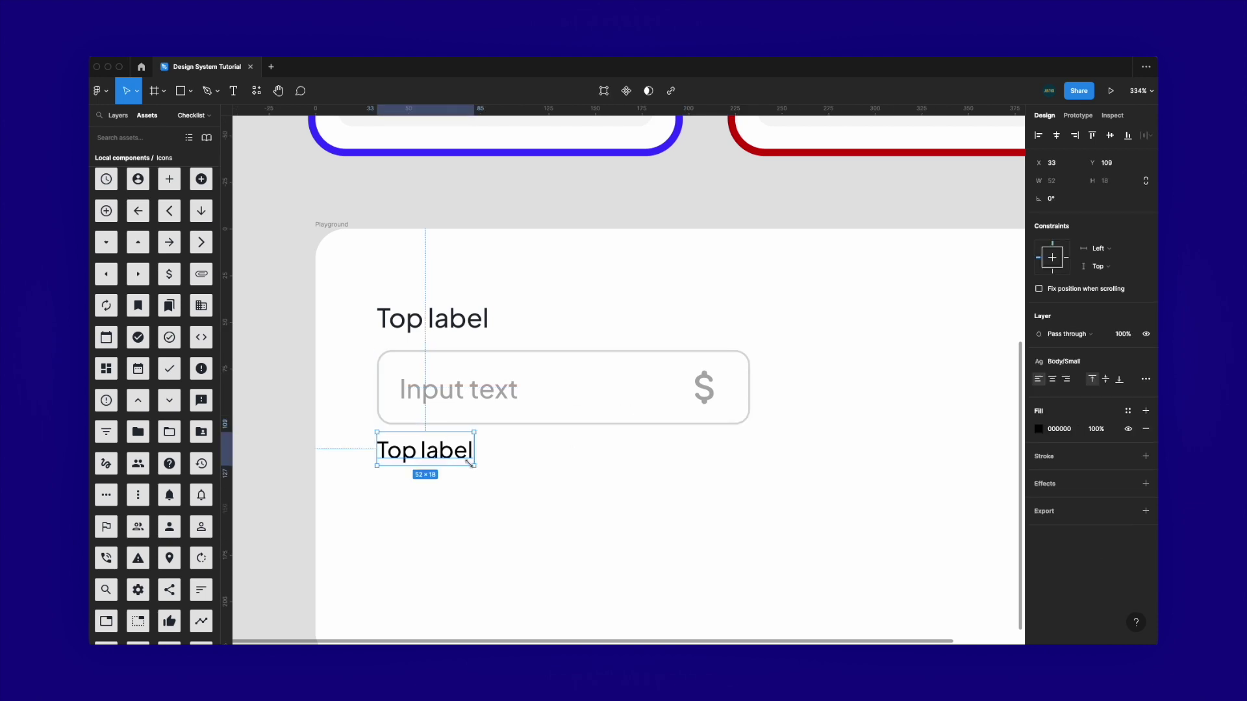
{"action": "left_click", "coordinate": [1128, 411]}
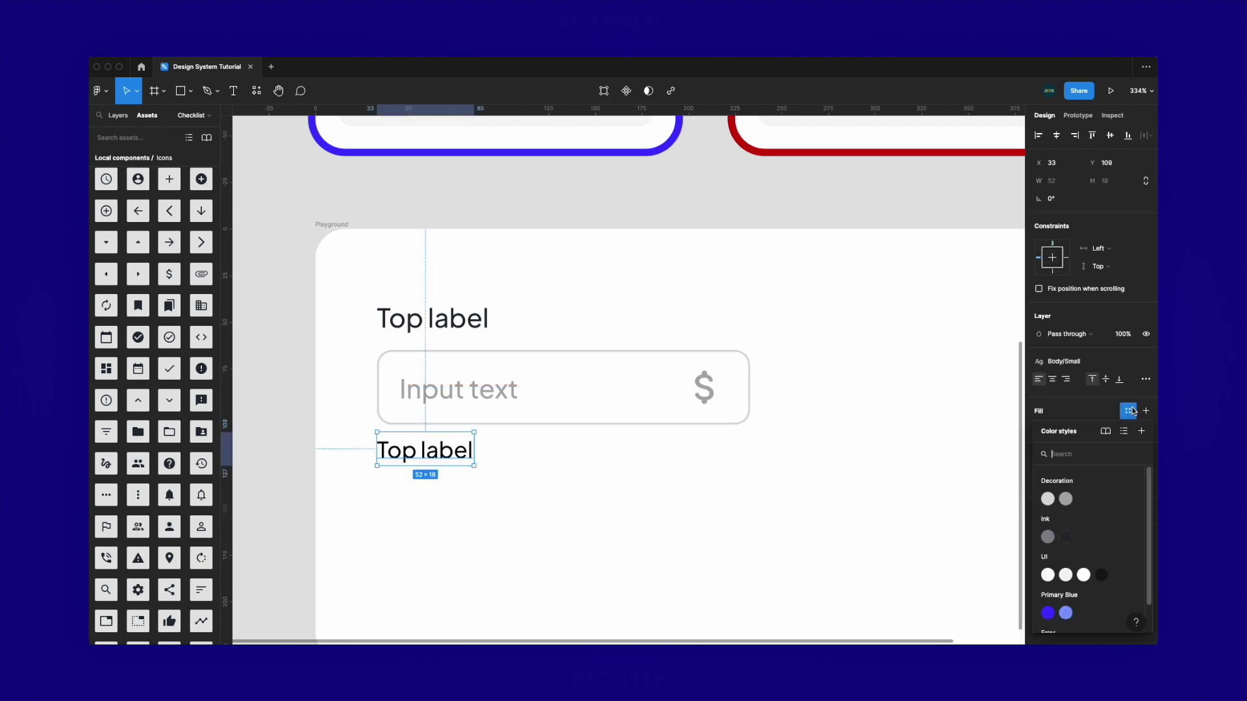
{"action": "left_click", "coordinate": [1047, 536]}
{"action": "key", "text": "Escape"}
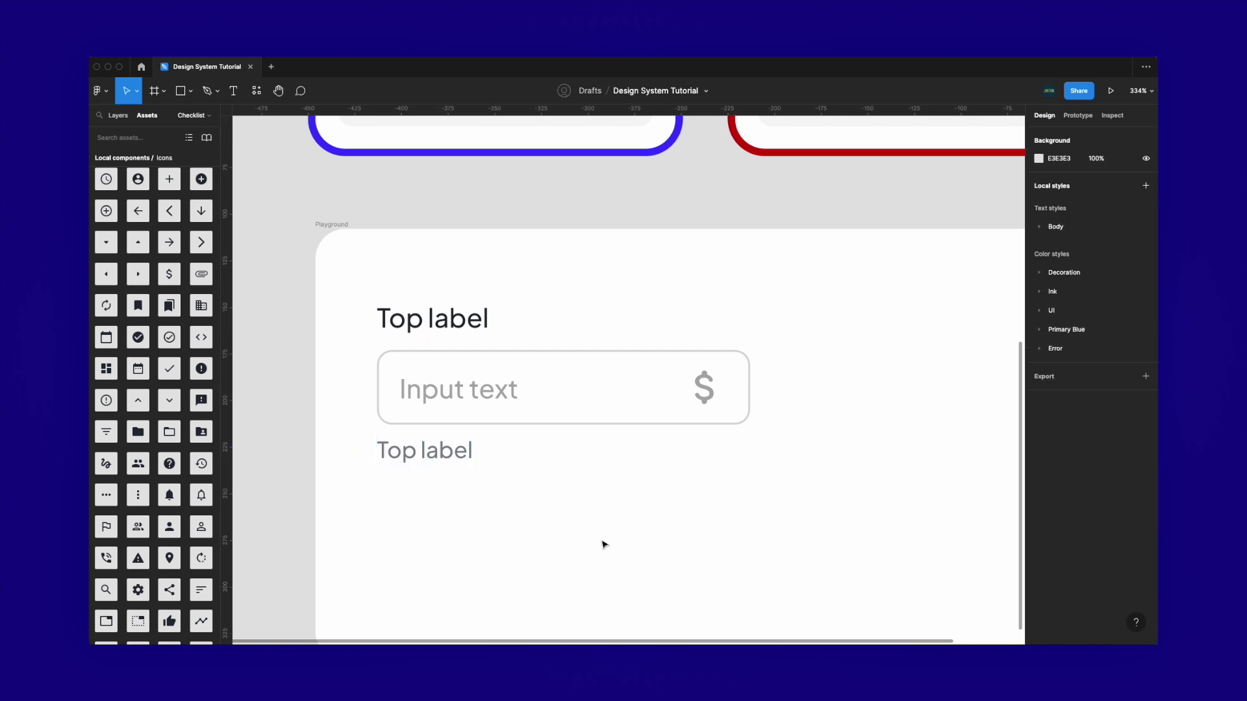
Wrap the input container and the label text below it in an auto layout frame
{"action": "scroll", "coordinate": [604, 544], "scroll_direction": "down", "scroll_amount": 5}
{"action": "scroll", "coordinate": [604, 544], "scroll_direction": "down", "scroll_amount": 2}
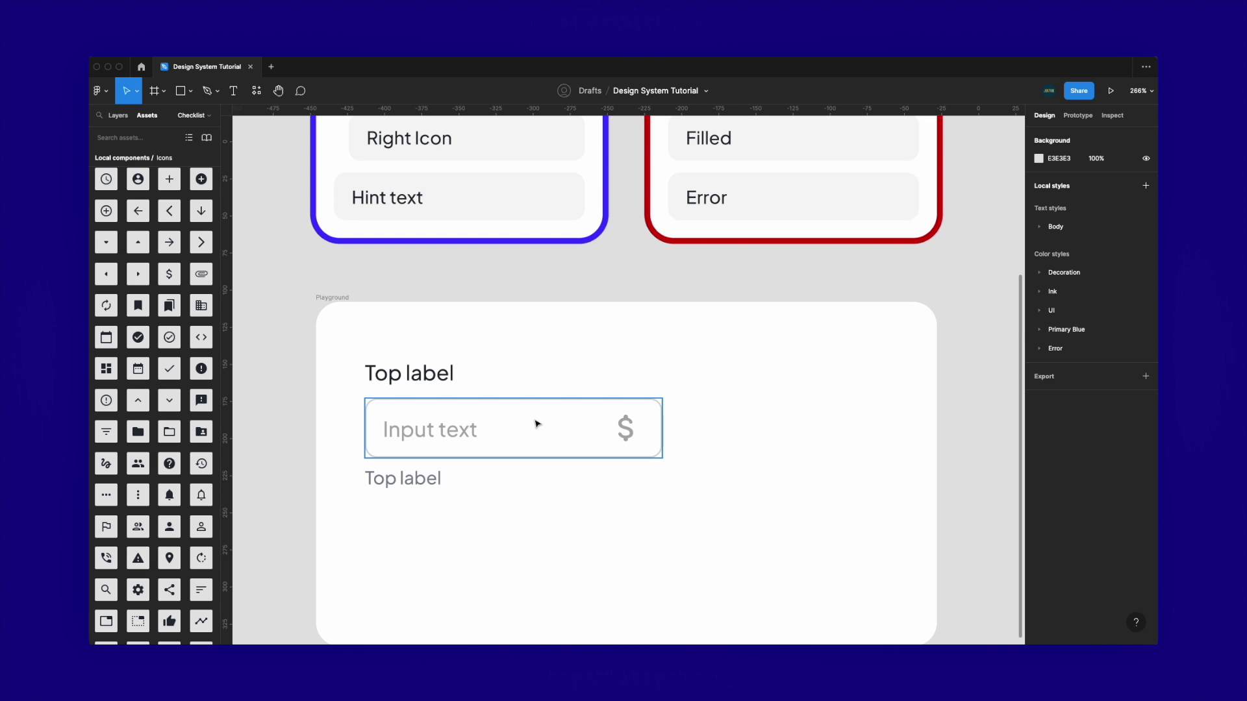
{"action": "scroll", "coordinate": [536, 424], "scroll_direction": "down", "scroll_amount": 3}
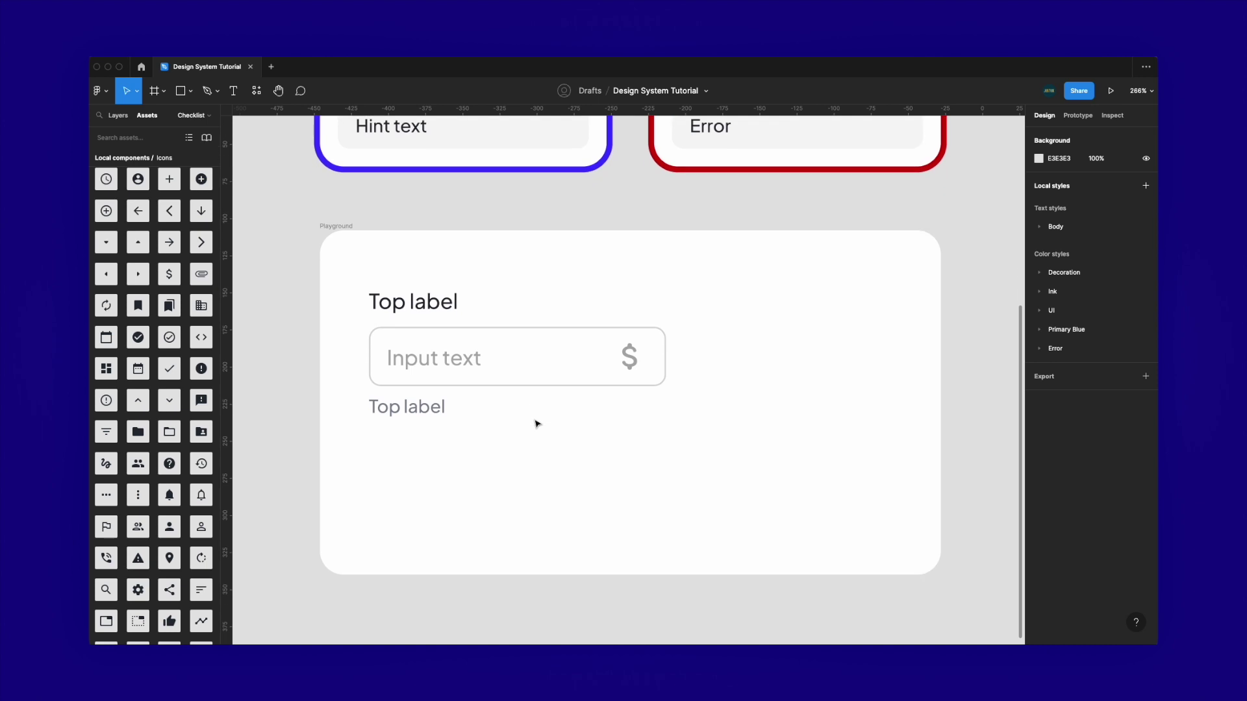
{"action": "left_click", "coordinate": [490, 363]}
{"action": "scroll", "coordinate": [445, 383], "scroll_direction": "up", "scroll_amount": 3}
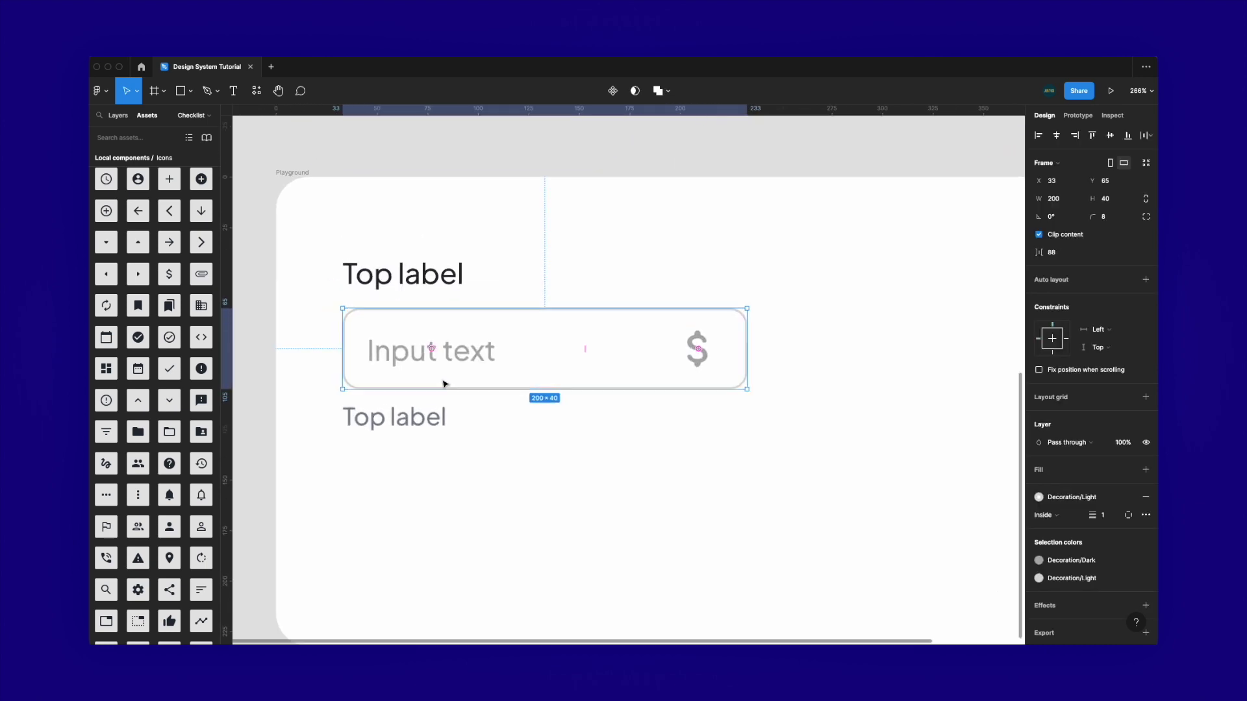
{"action": "left_click", "coordinate": [409, 426], "text": "shift"}
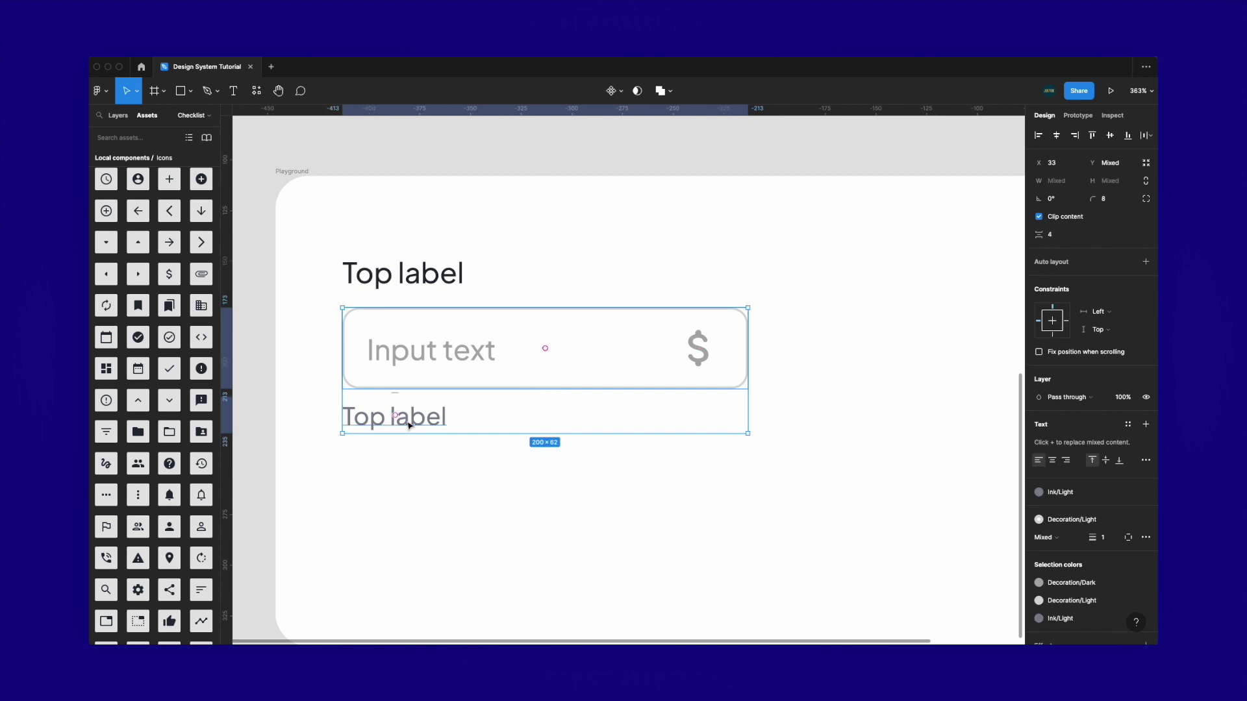
{"action": "key", "text": "shift+a"}
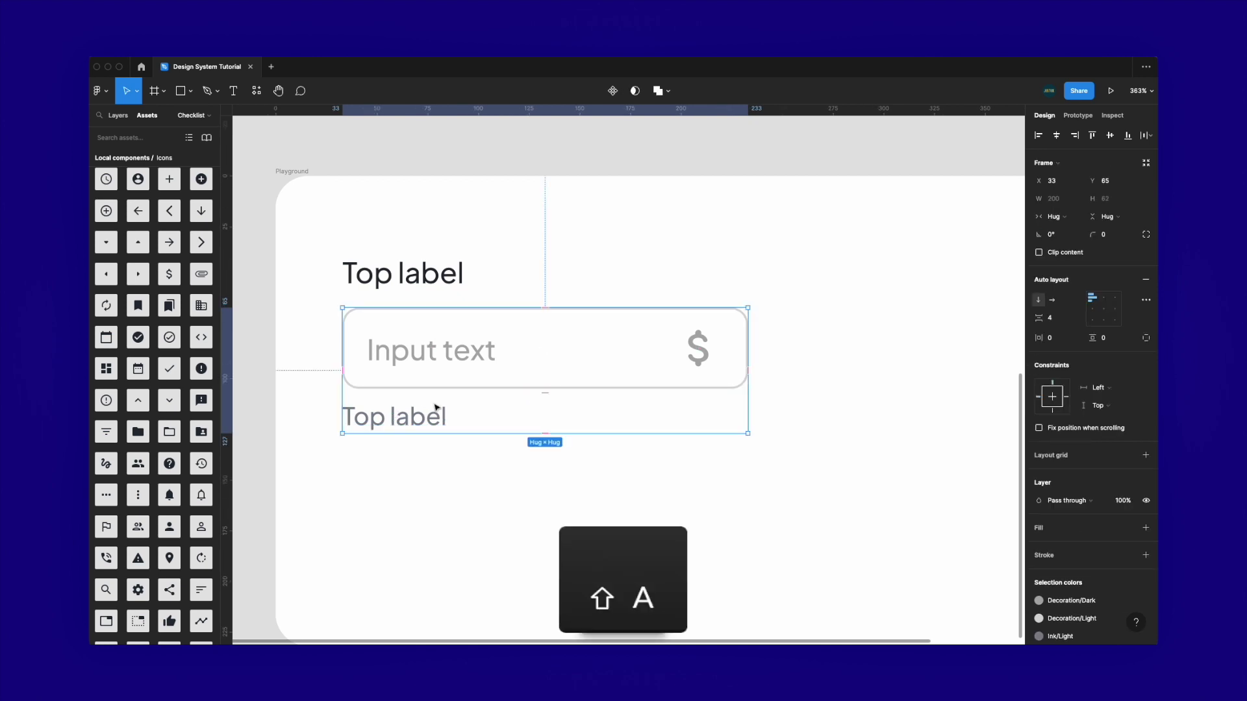
Rename the new auto layout frame as "Input Container & Hint"
{"action": "left_click", "coordinate": [116, 117]}
{"action": "double_click", "coordinate": [138, 238]}
{"action": "type", "text": "Container & Hint"}
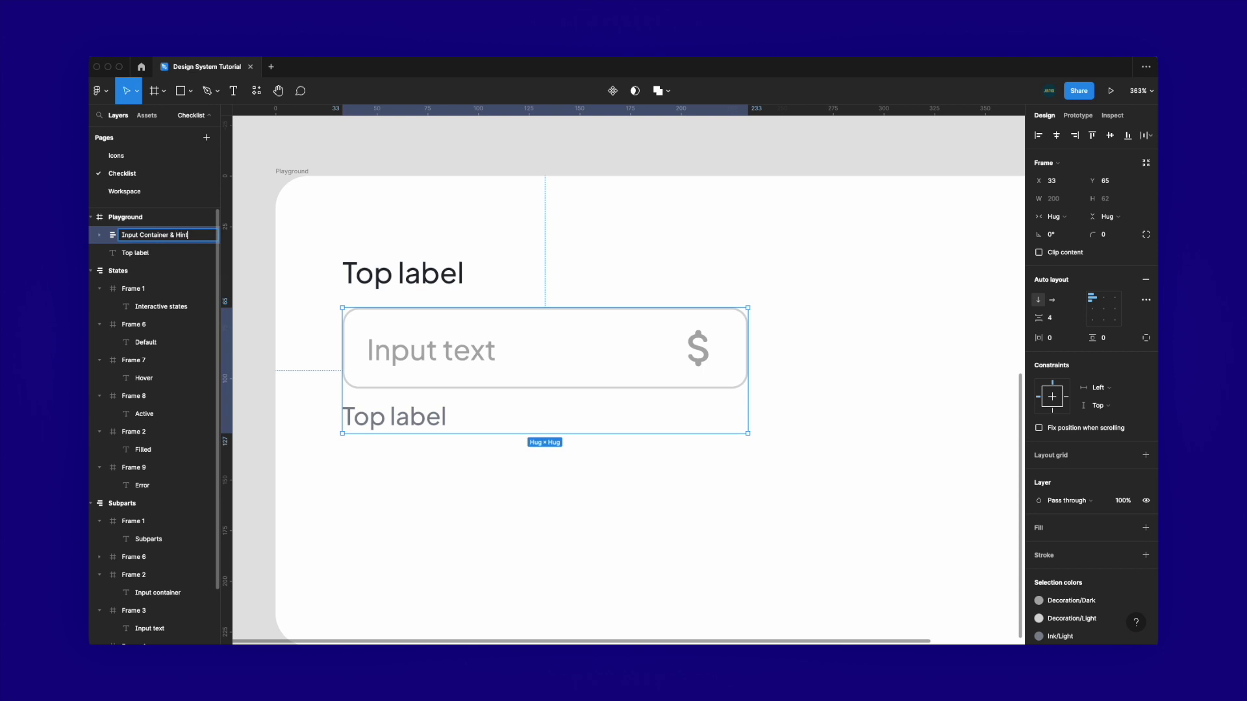
{"action": "key", "text": "Return"}
Combine the Input Container & Hint frame and the Top label in an auto layout frame named "Input"
{"action": "left_click", "coordinate": [314, 354]}
{"action": "left_click", "coordinate": [382, 353]}
{"action": "left_click", "coordinate": [392, 282], "text": "shift"}
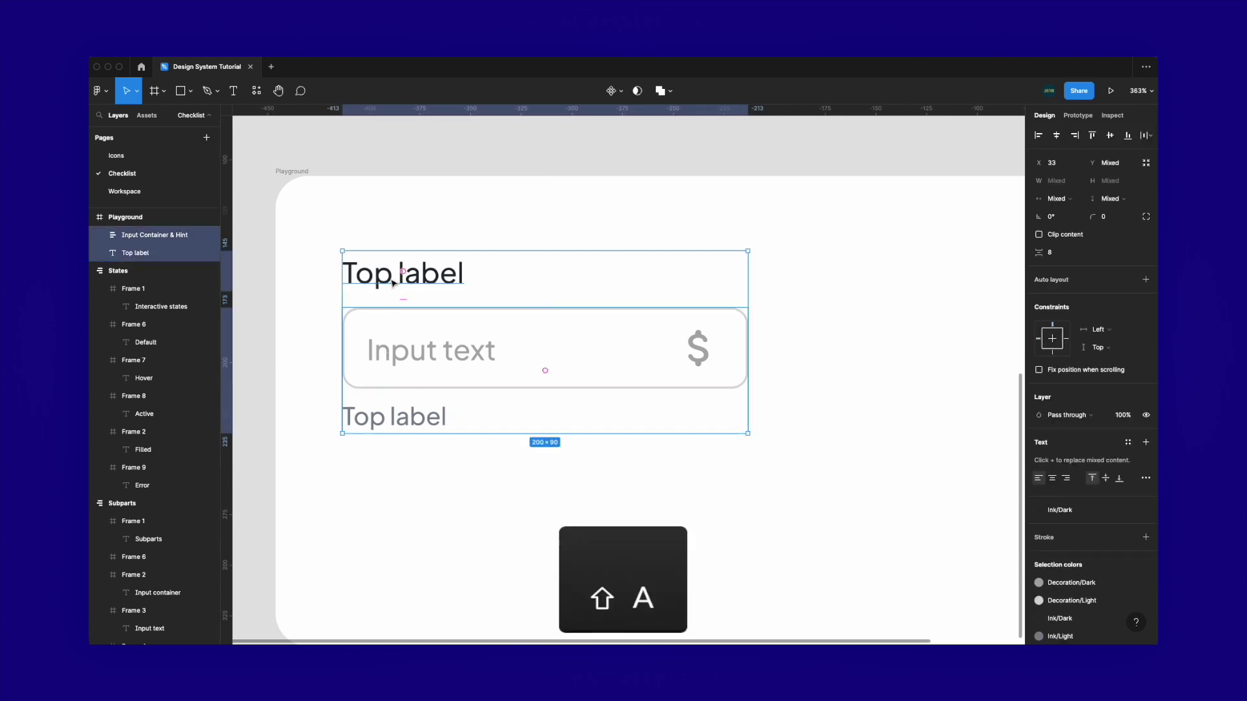
{"action": "key", "text": "shift+a"}
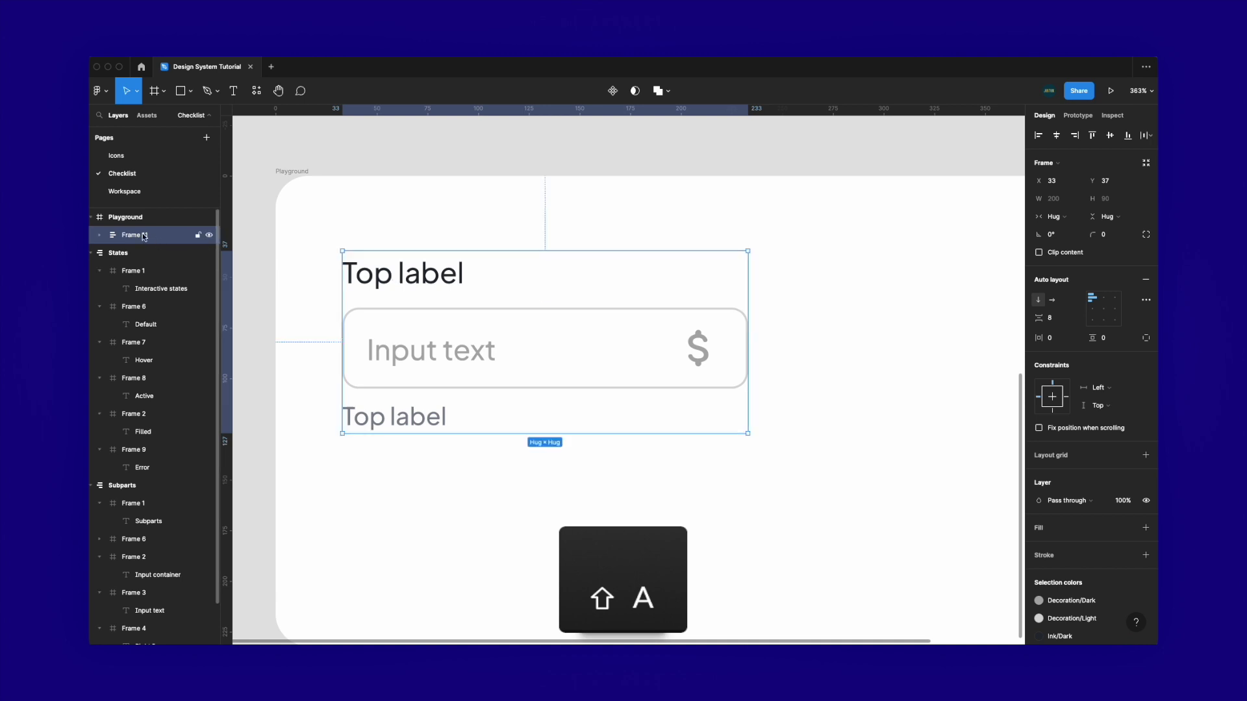
{"action": "double_click", "coordinate": [141, 235]}
{"action": "type", "text": "Input"}
{"action": "key", "text": "Return"}
Check the item spacing of the nested Input frames and add auto layout to the container holding the Input text and icon
{"action": "left_click", "coordinate": [459, 225]}
{"action": "left_click", "coordinate": [423, 295]}
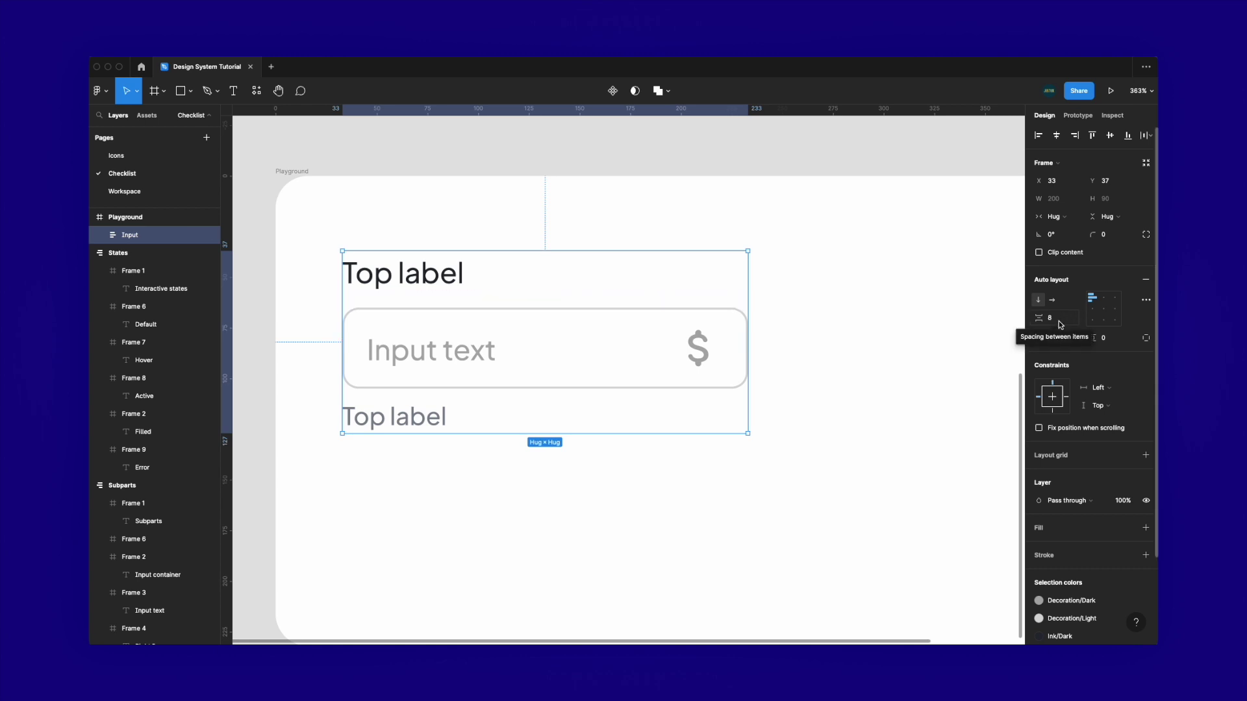
{"action": "left_click", "coordinate": [590, 383]}
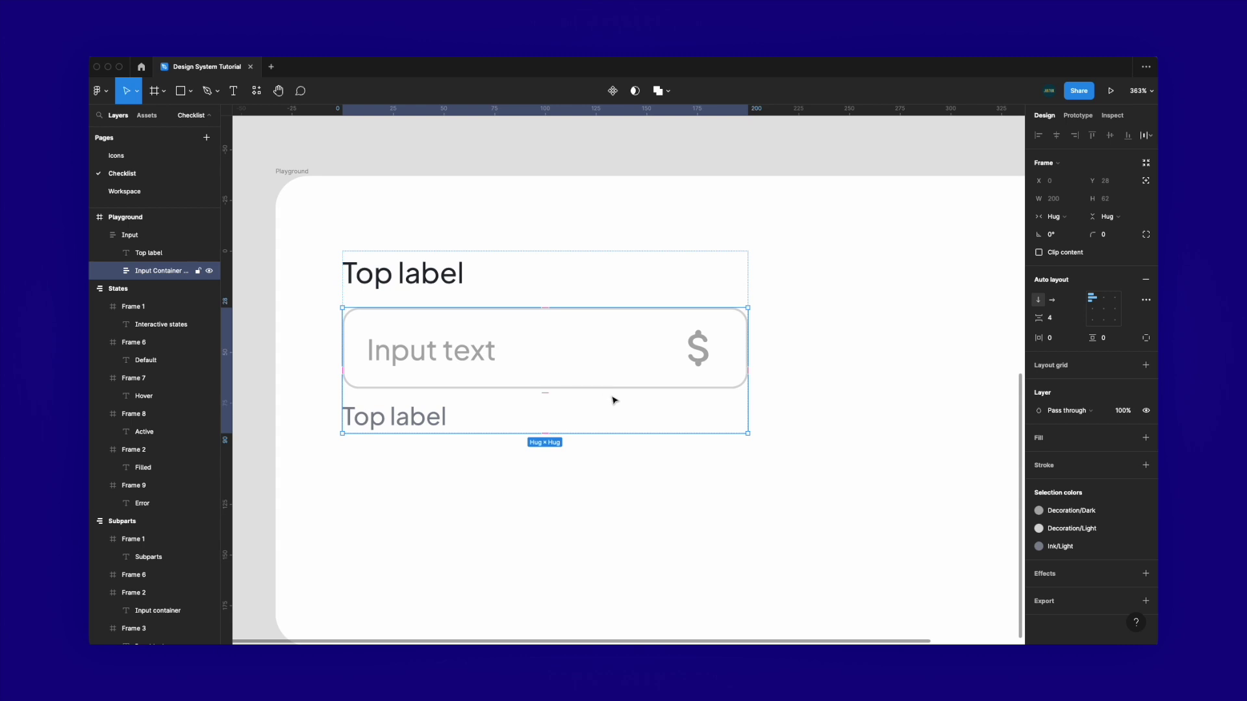
{"action": "left_click", "coordinate": [590, 227]}
{"action": "left_click", "coordinate": [537, 359]}
{"action": "double_click", "coordinate": [537, 359]}
{"action": "double_click", "coordinate": [537, 360]}
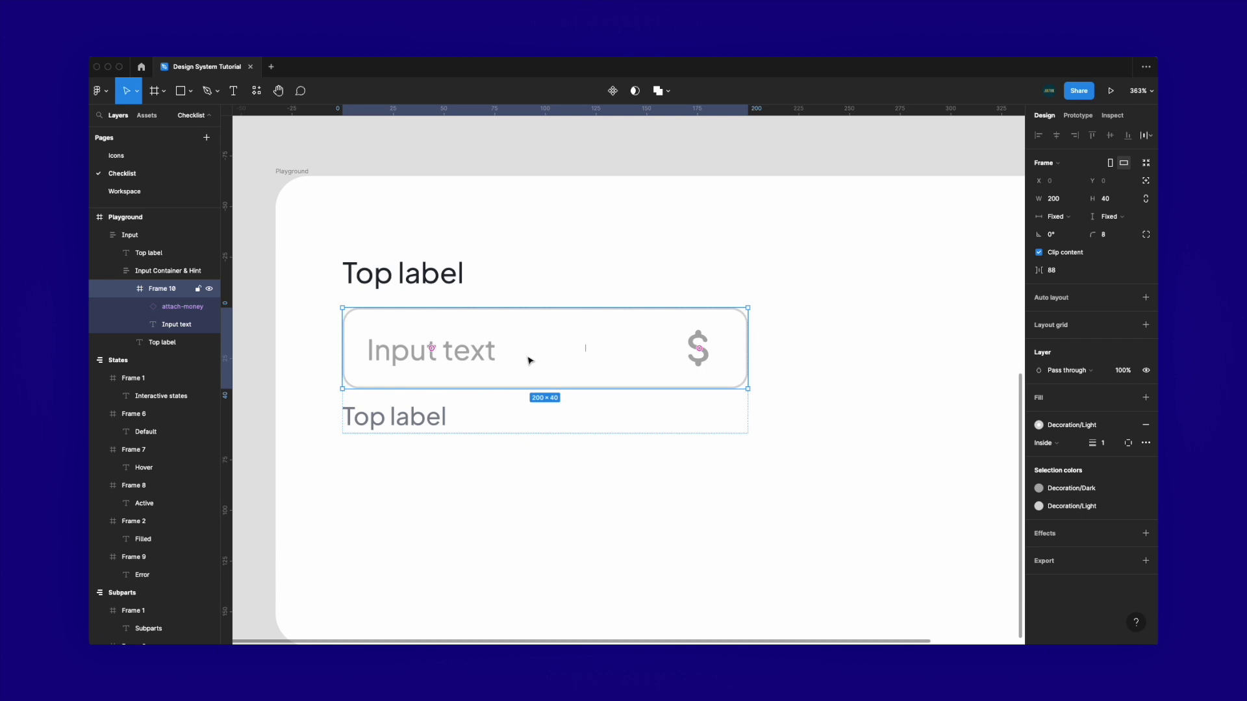
{"action": "key", "text": "shift+a"}
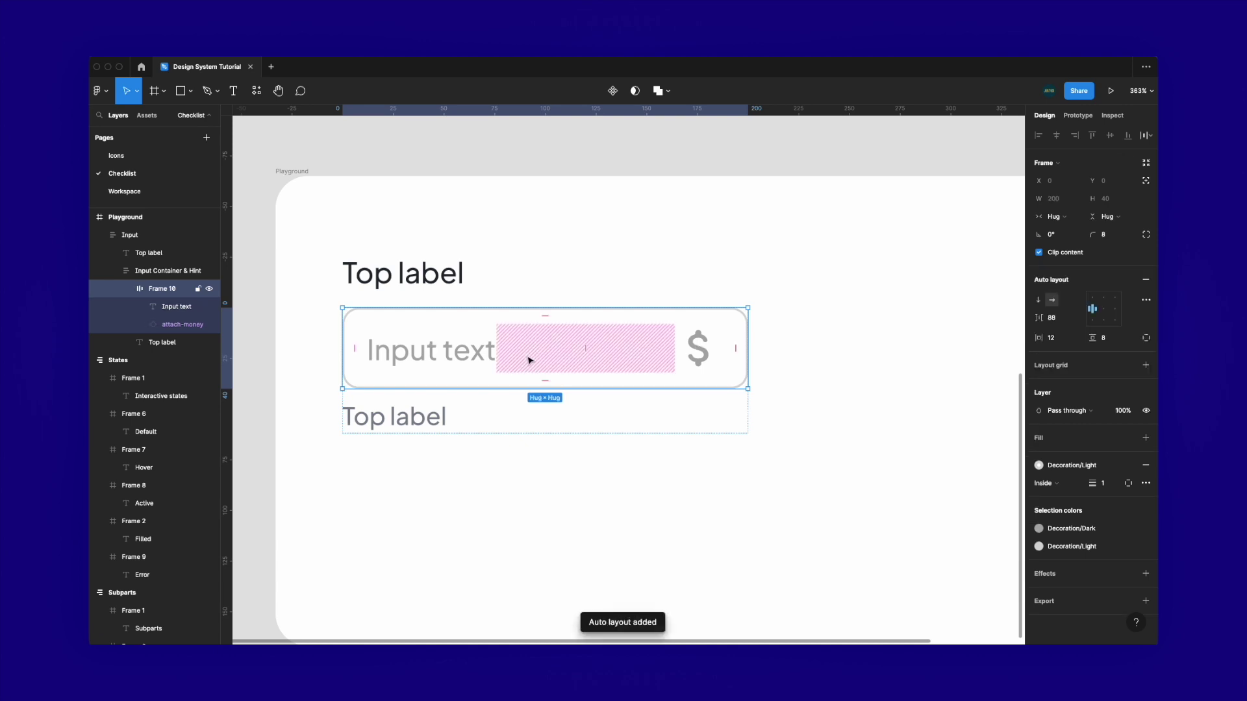
Set the spacing between the Input text and the icon in the container's auto layout to 90
{"action": "double_click", "coordinate": [481, 368]}
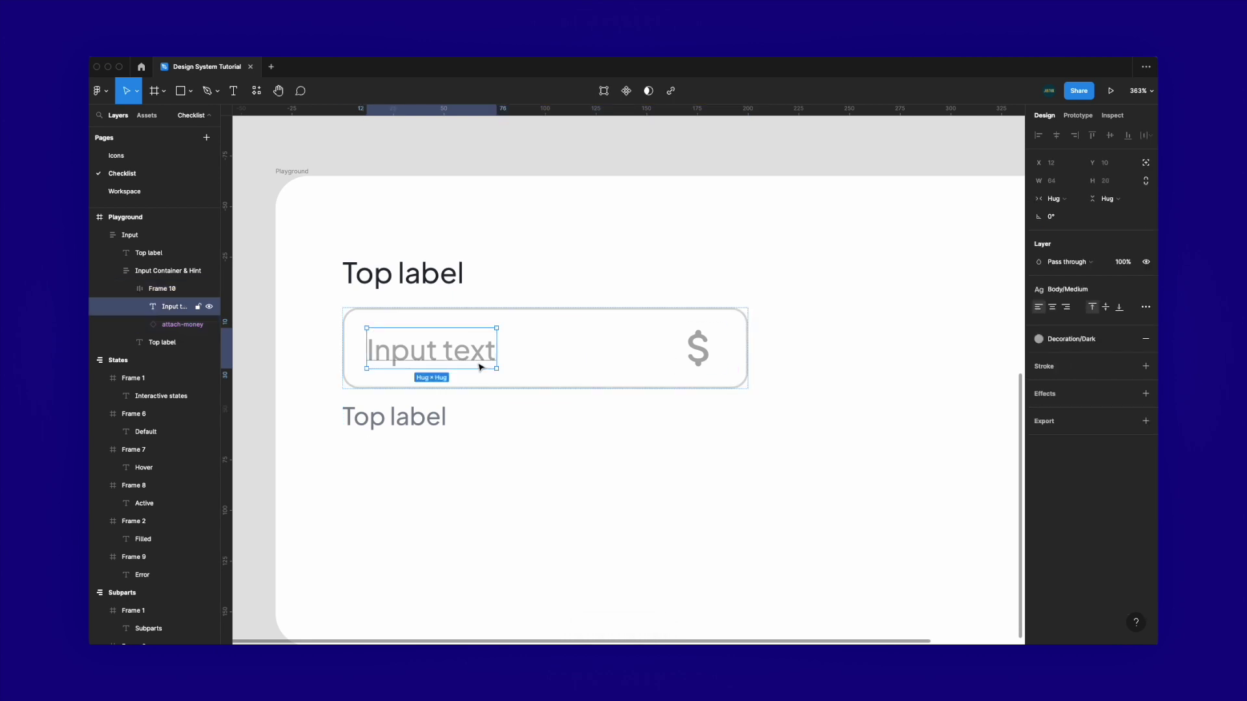
{"action": "left_click", "coordinate": [586, 371]}
{"action": "left_click_drag", "start_coordinate": [1039, 318], "coordinate": [1047, 318]}
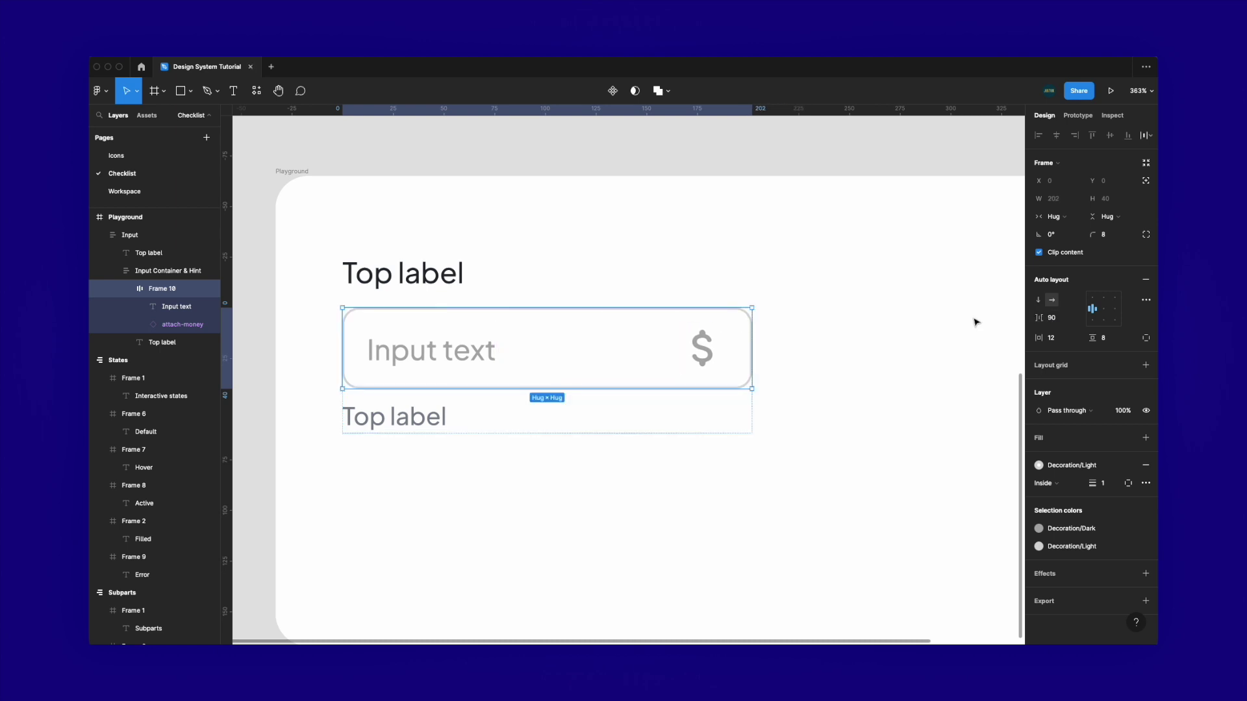
{"action": "left_click", "coordinate": [821, 346]}
{"action": "left_click", "coordinate": [726, 324]}
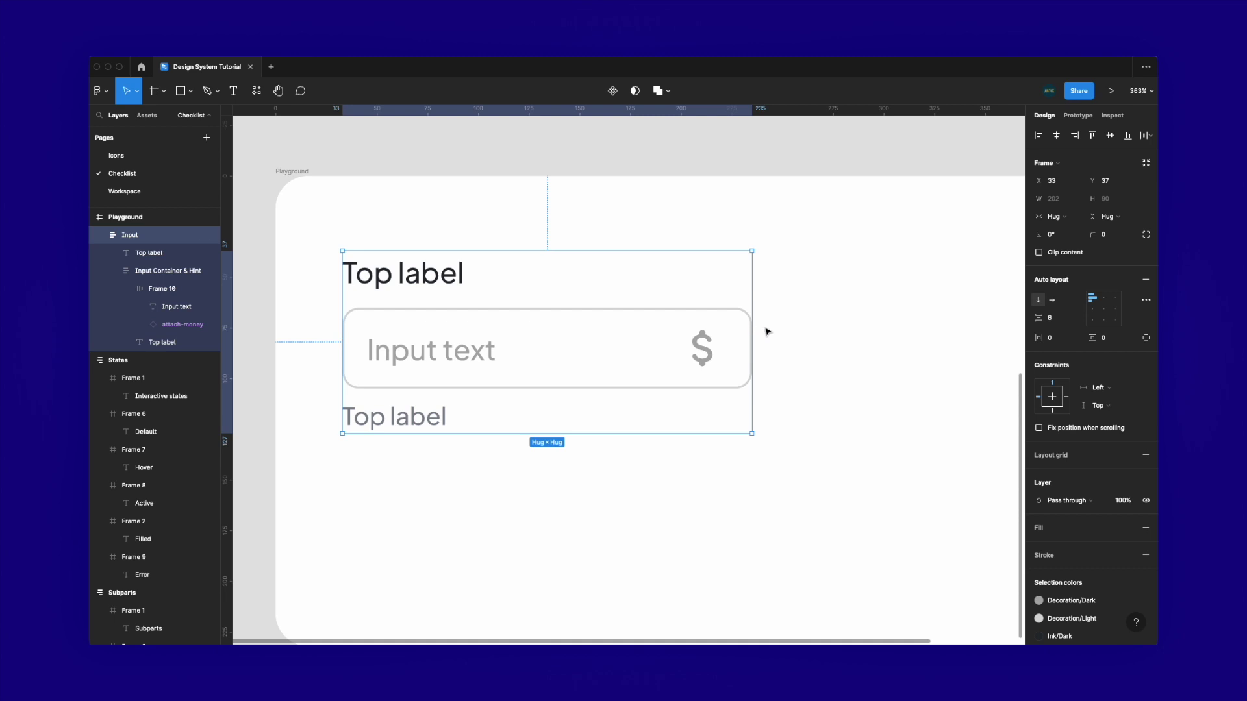
{"action": "mouse_move", "coordinate": [761, 318]}
{"action": "left_mouse_down"}
{"action": "mouse_move", "coordinate": [805, 317]}
{"action": "mouse_move", "coordinate": [755, 309]}
{"action": "left_mouse_up"}
Wrap the Input text in its own auto layout frame and set its horizontal and vertical padding to 0
{"action": "double_click", "coordinate": [487, 354]}
{"action": "double_click", "coordinate": [489, 354]}
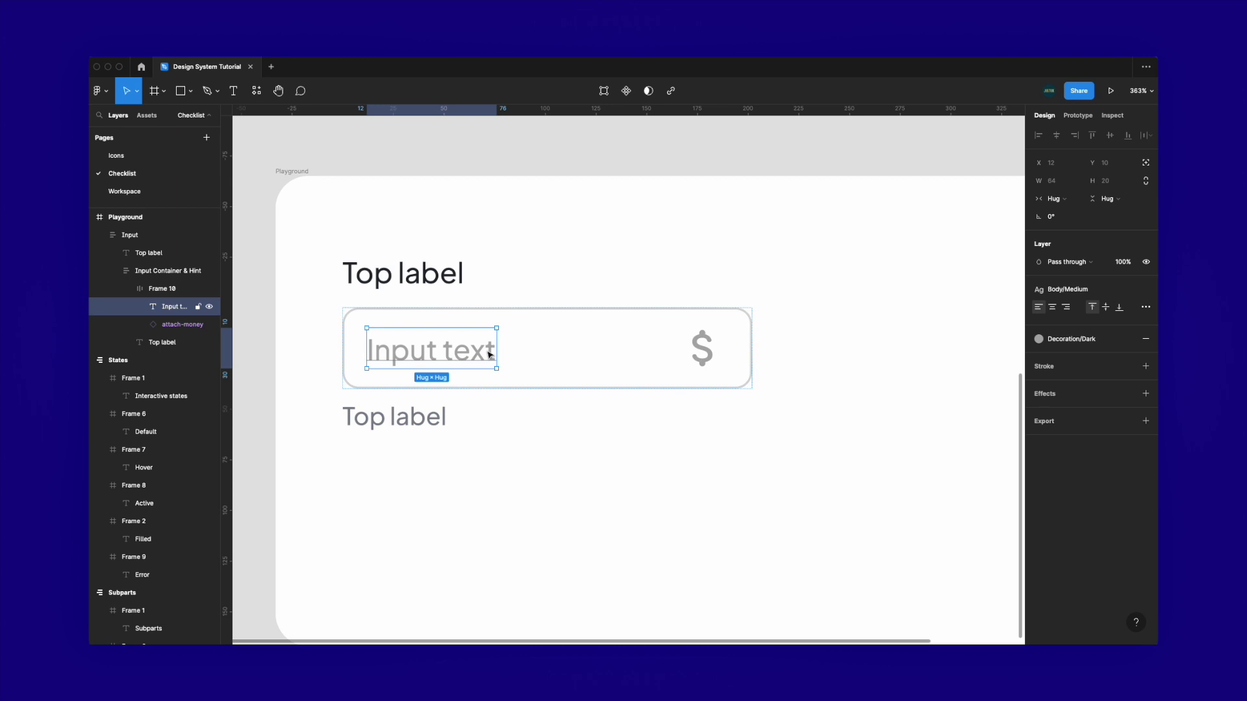
{"action": "key", "text": "shift+a"}
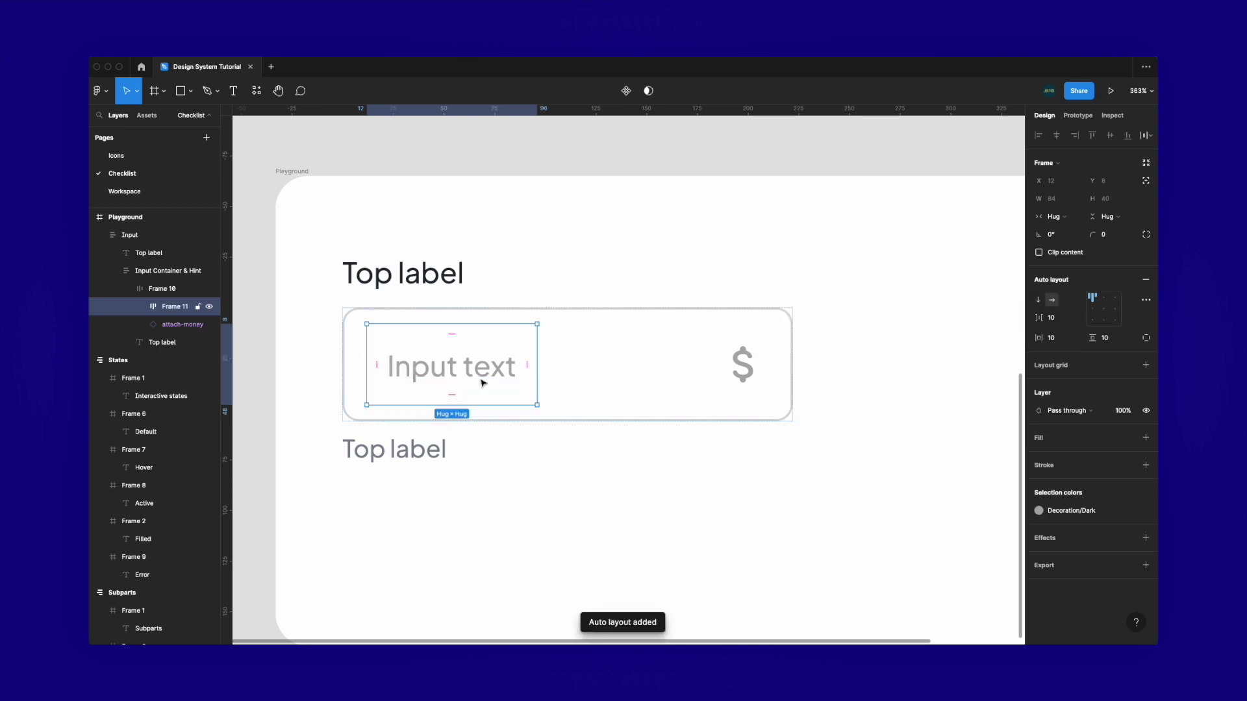
{"action": "left_click", "coordinate": [1062, 339]}
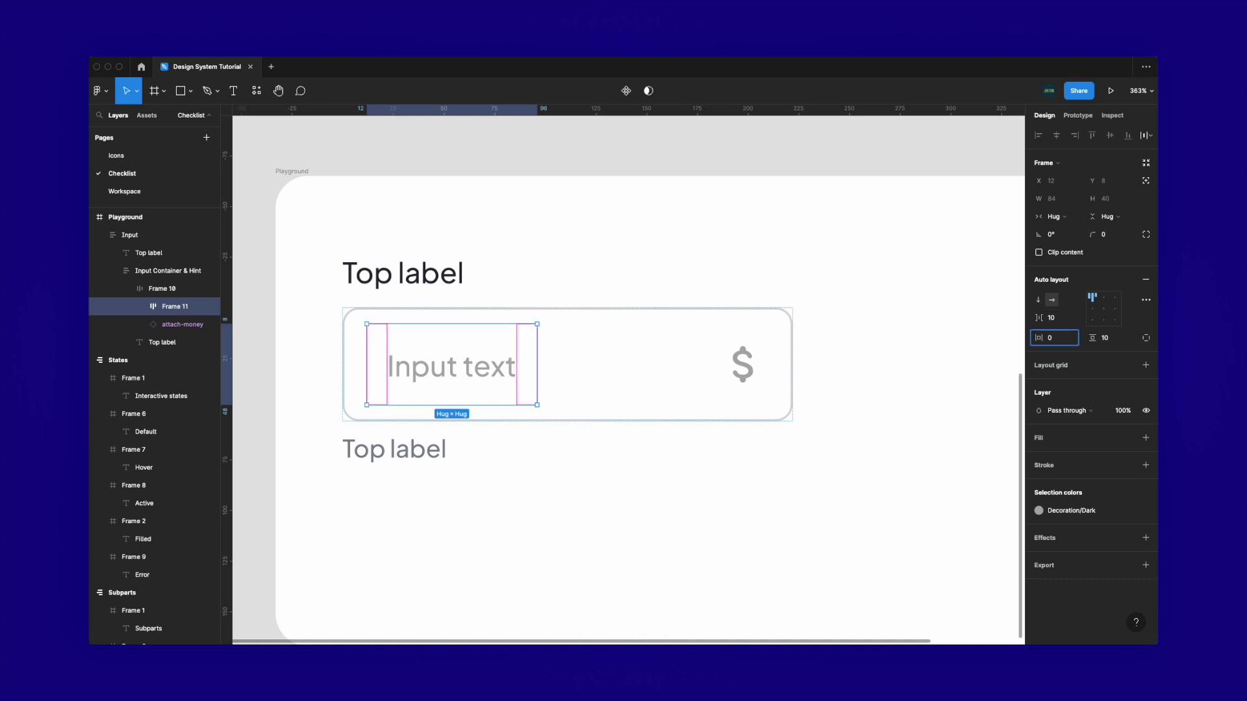
{"action": "left_click", "coordinate": [1109, 340]}
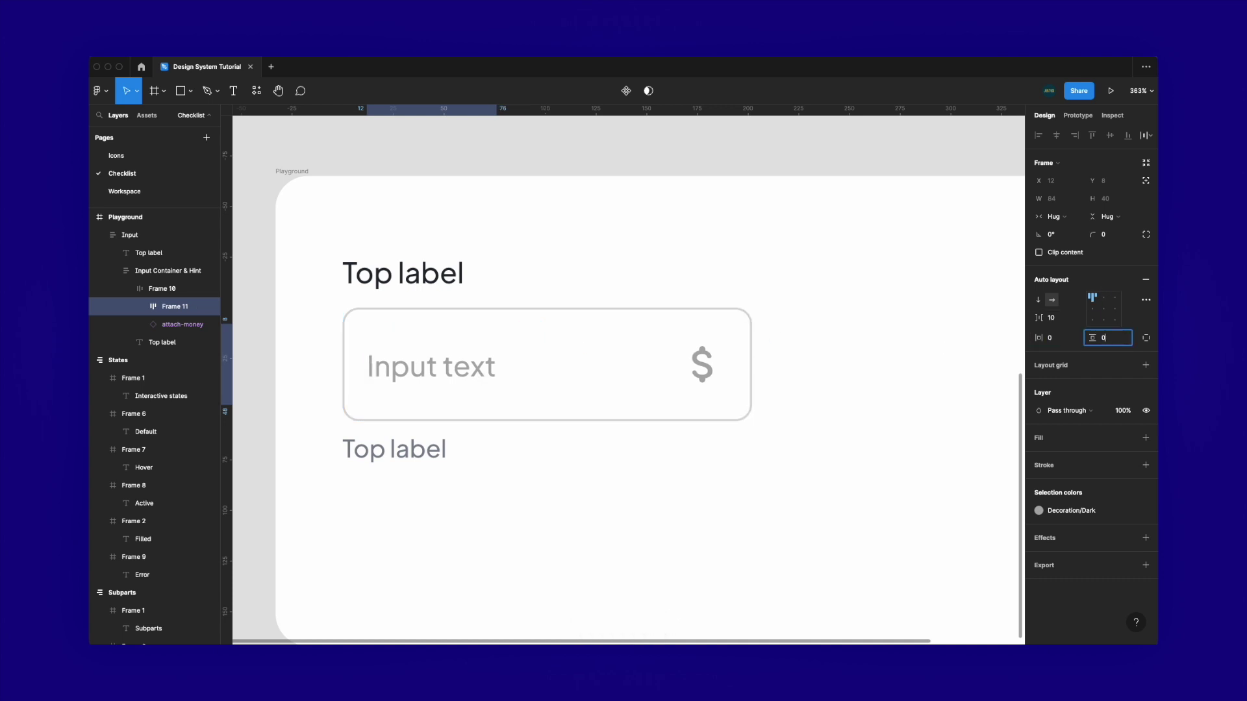
Set the Input text frame's vertical padding to 0 and its width to Fill container
{"action": "type", "text": "0"}
{"action": "key", "text": "Return"}
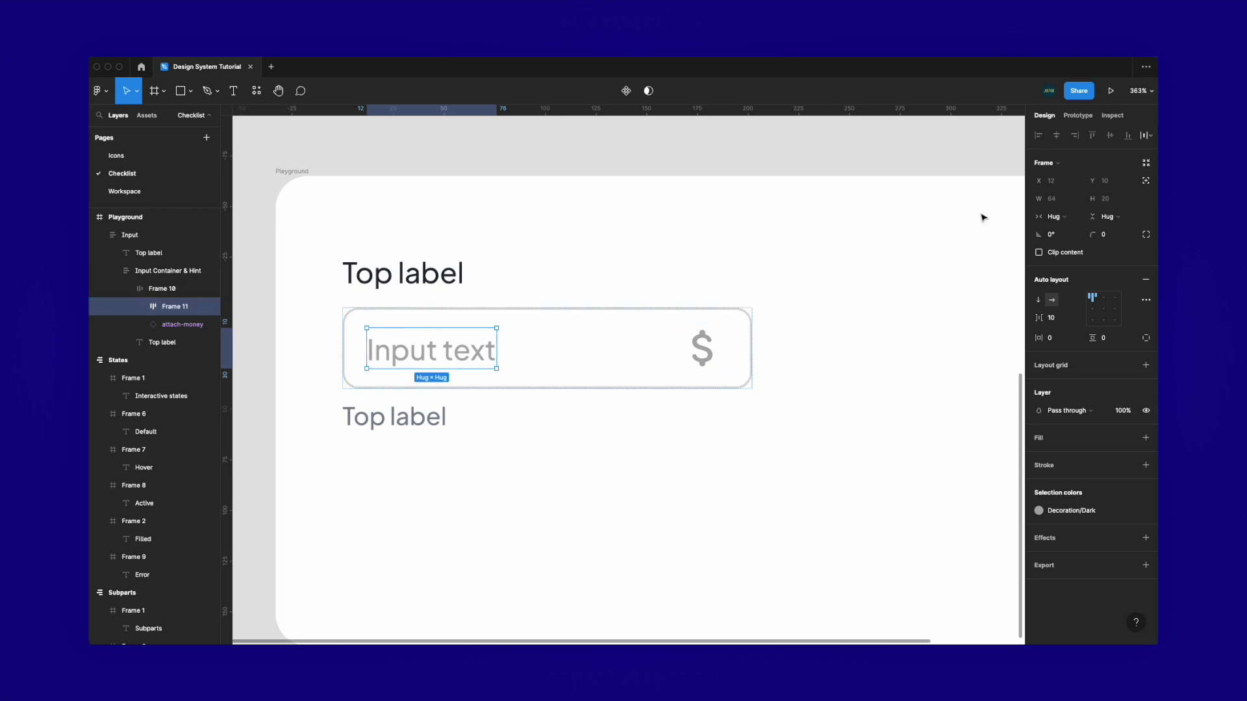
{"action": "left_click", "coordinate": [1055, 216]}
{"action": "left_click", "coordinate": [1062, 230]}
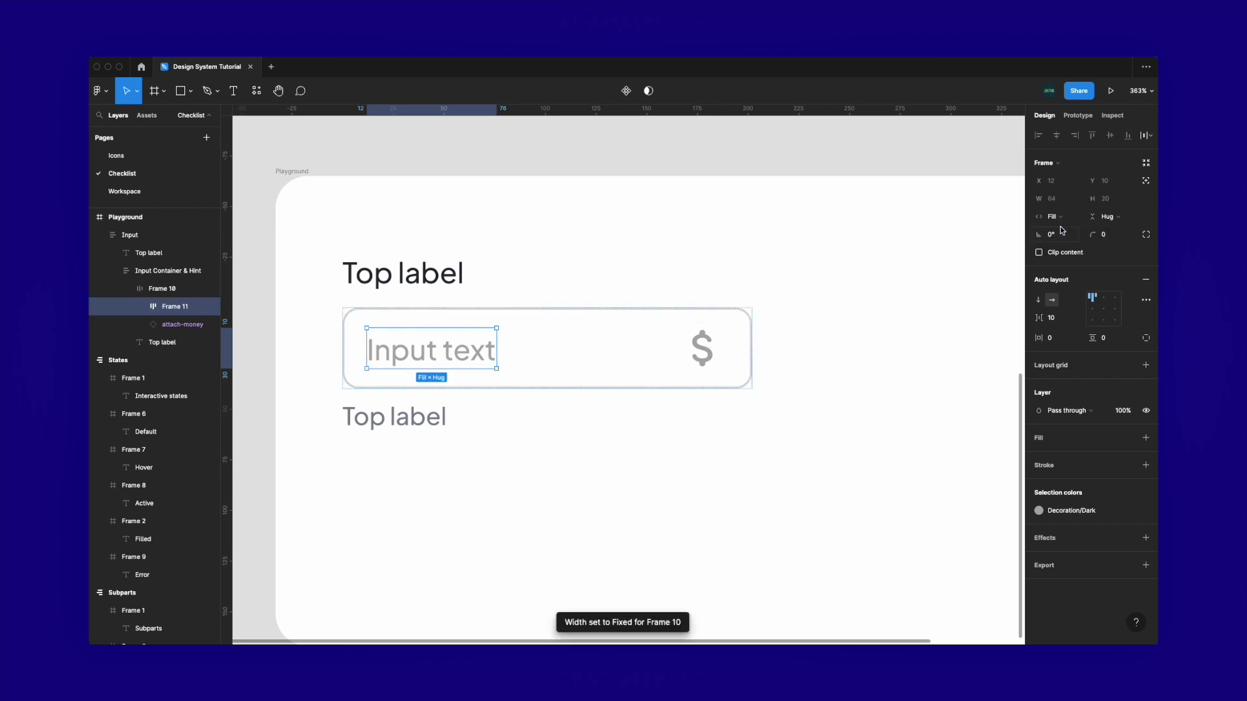
Set the spacing between the Input text frame and the icon to 8 in the container's auto layout
{"action": "left_click", "coordinate": [630, 370]}
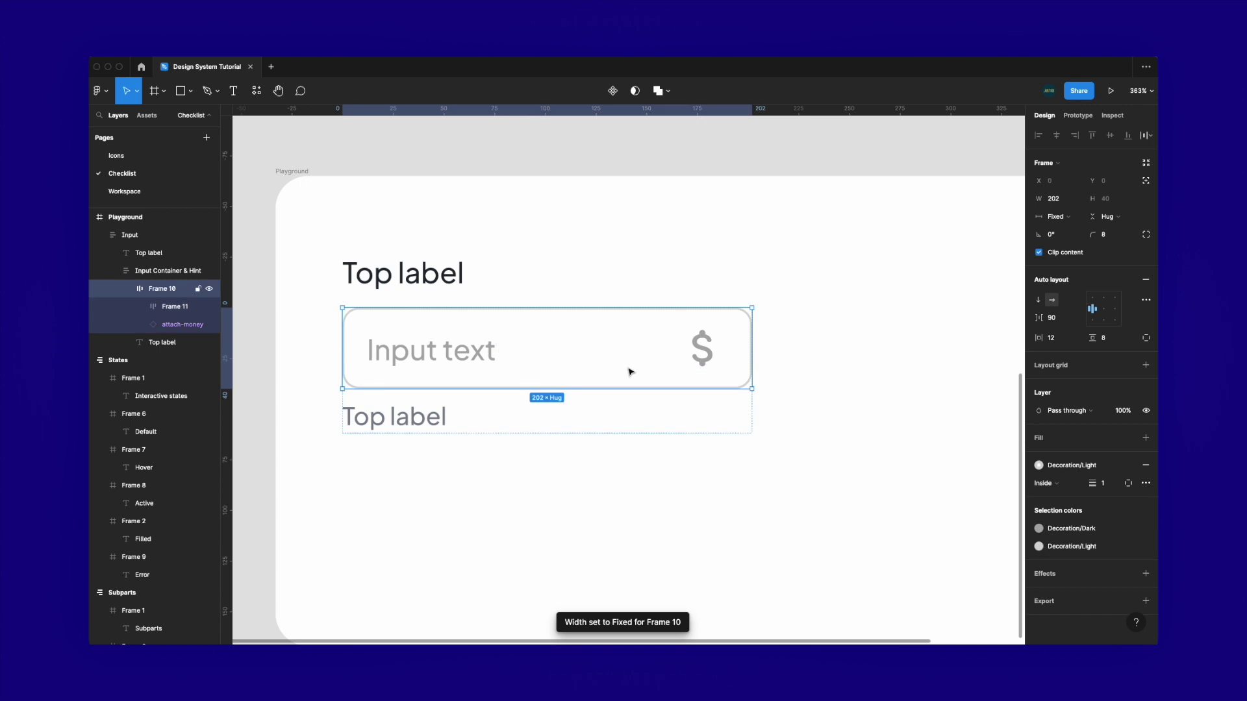
{"action": "left_click", "coordinate": [1071, 321]}
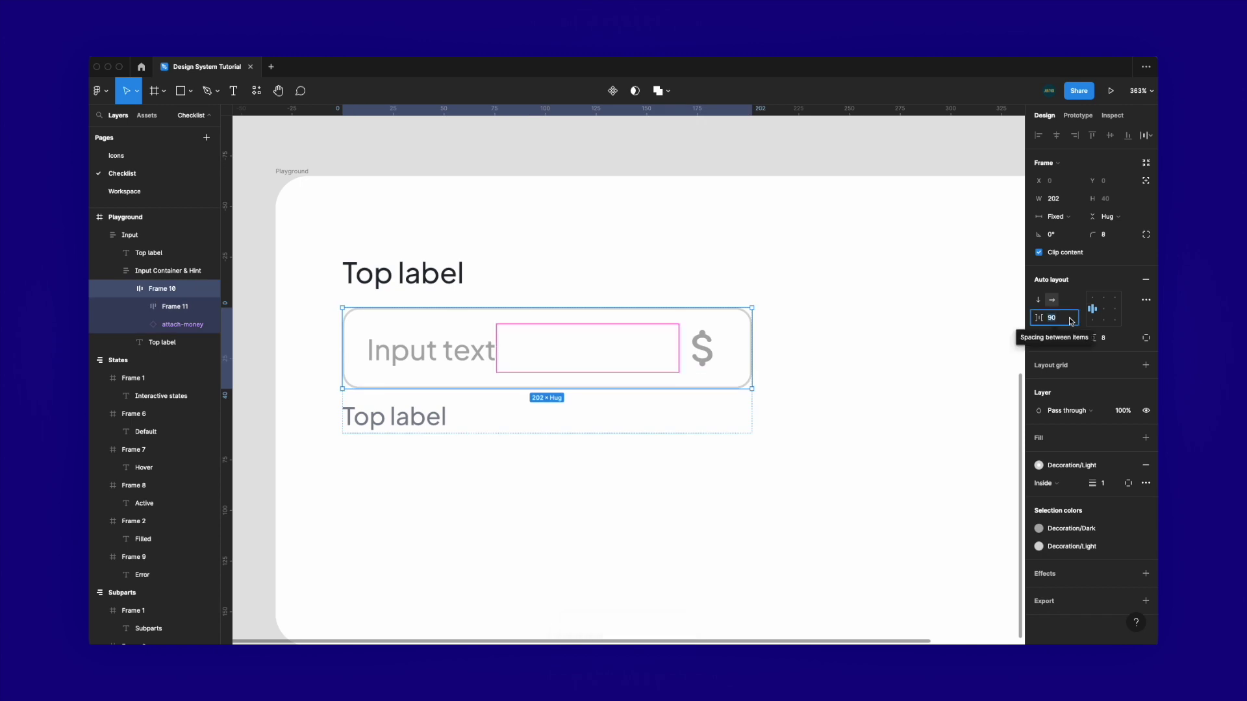
{"action": "key", "text": "Escape"}
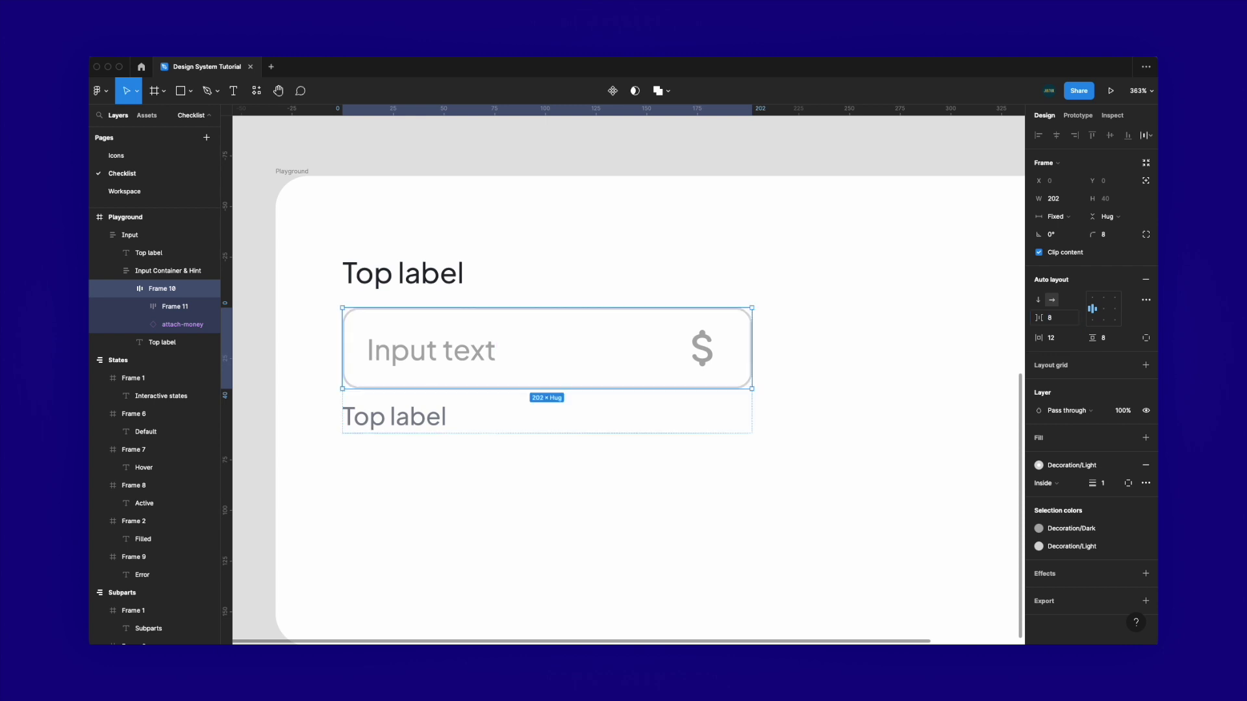
{"action": "double_click", "coordinate": [446, 363]}
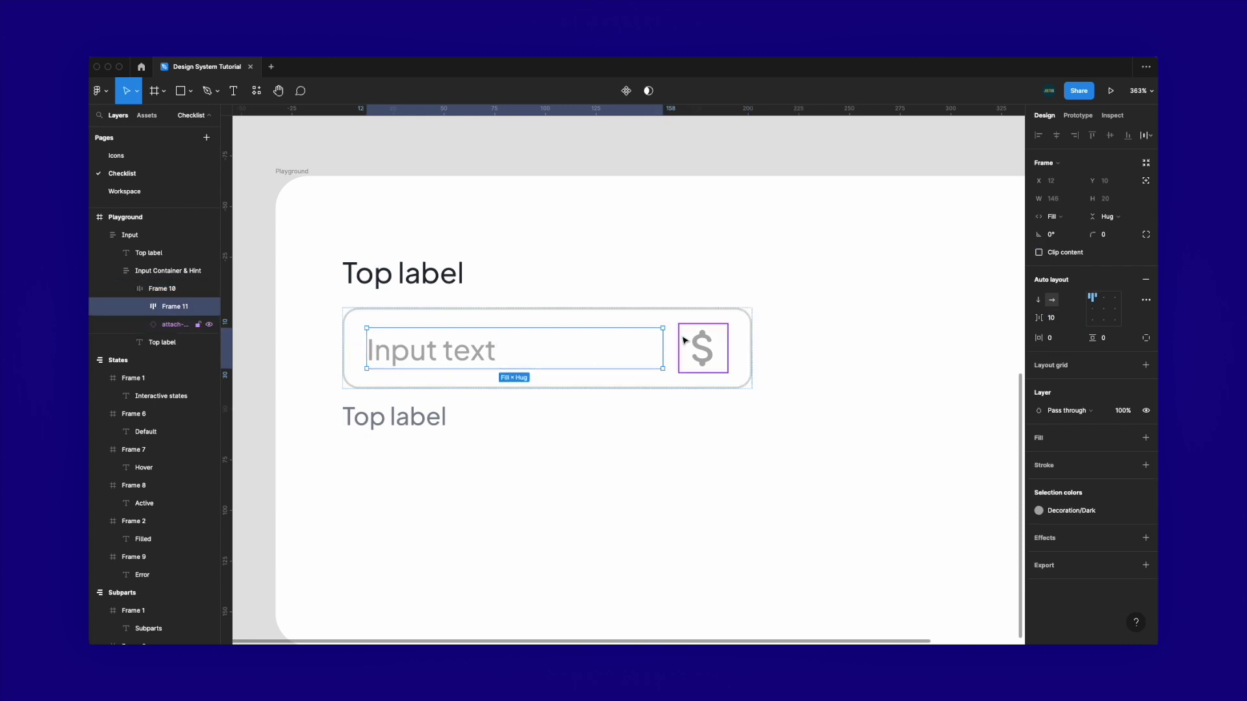
{"action": "left_click", "coordinate": [763, 273]}
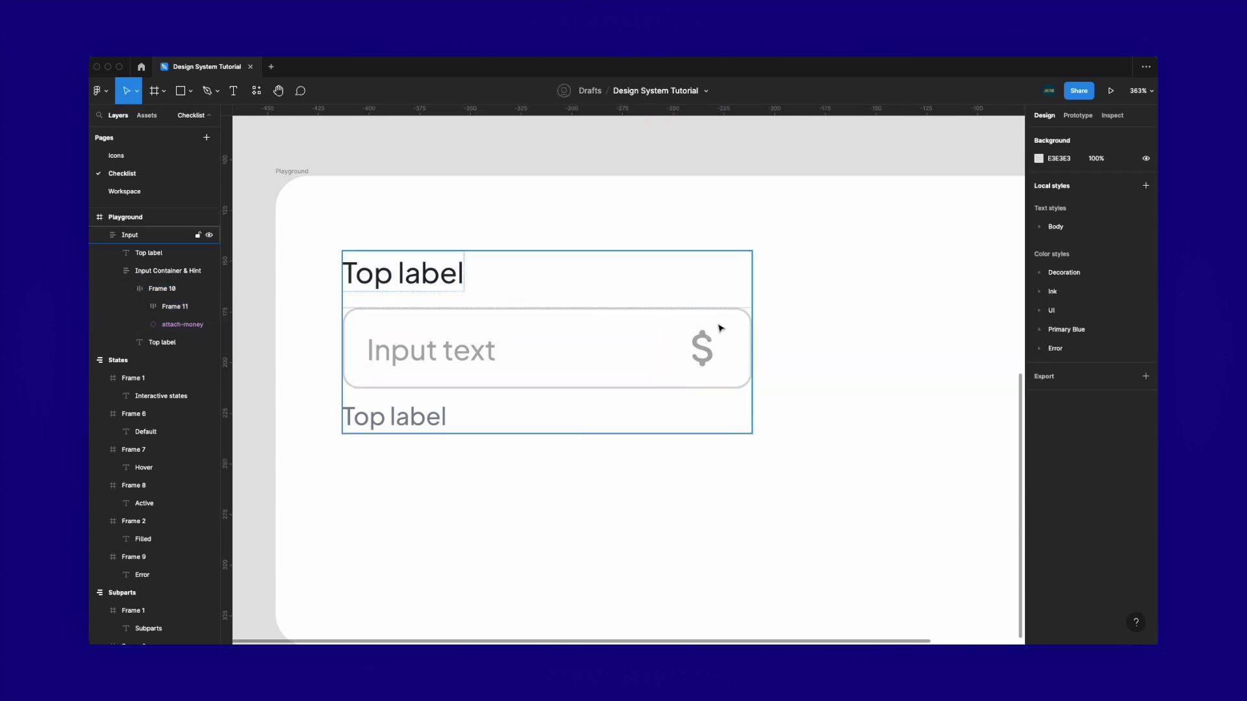
Try narrower widths for the input container to test how the text frame fills it, finishing at 177 wide
{"action": "double_click", "coordinate": [720, 329]}
{"action": "double_click", "coordinate": [721, 328]}
{"action": "left_click_drag", "start_coordinate": [752, 338], "coordinate": [680, 338]}
{"action": "double_click", "coordinate": [477, 371]}
{"action": "left_click", "coordinate": [675, 329]}
{"action": "double_click", "coordinate": [478, 354]}
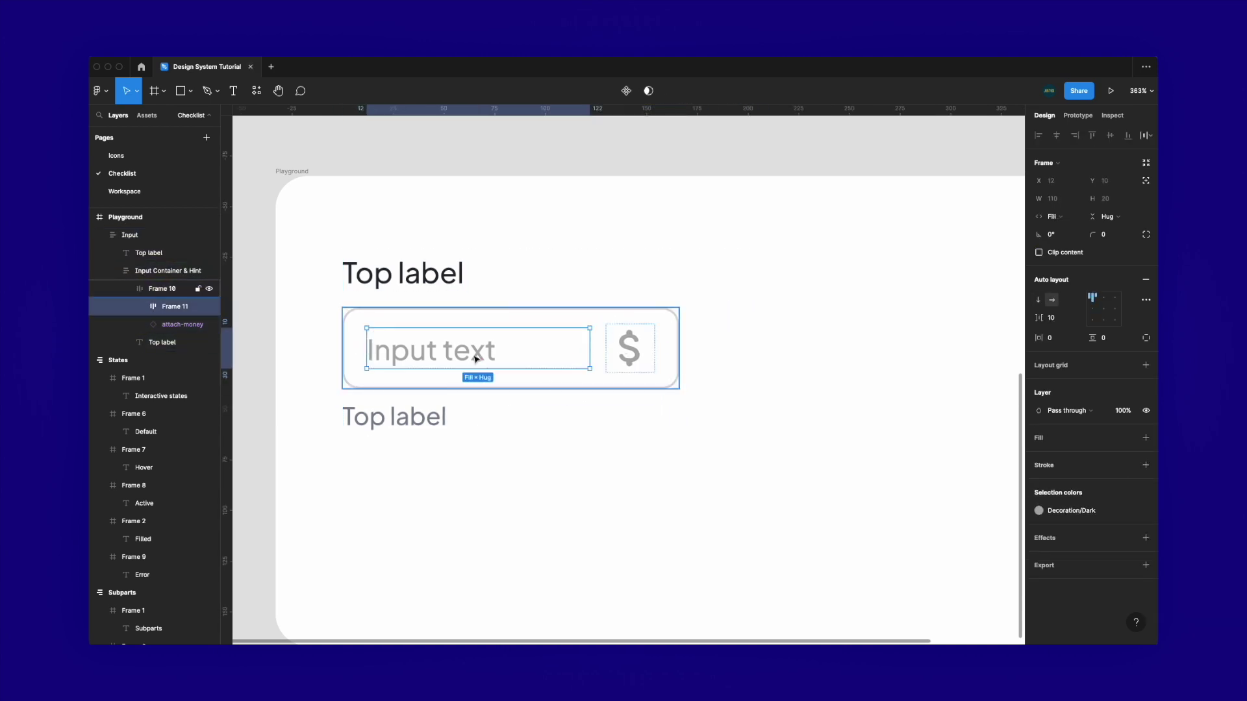
{"action": "left_click", "coordinate": [672, 326]}
{"action": "left_click", "coordinate": [727, 329]}
{"action": "left_click_drag", "start_coordinate": [680, 328], "coordinate": [701, 314]}
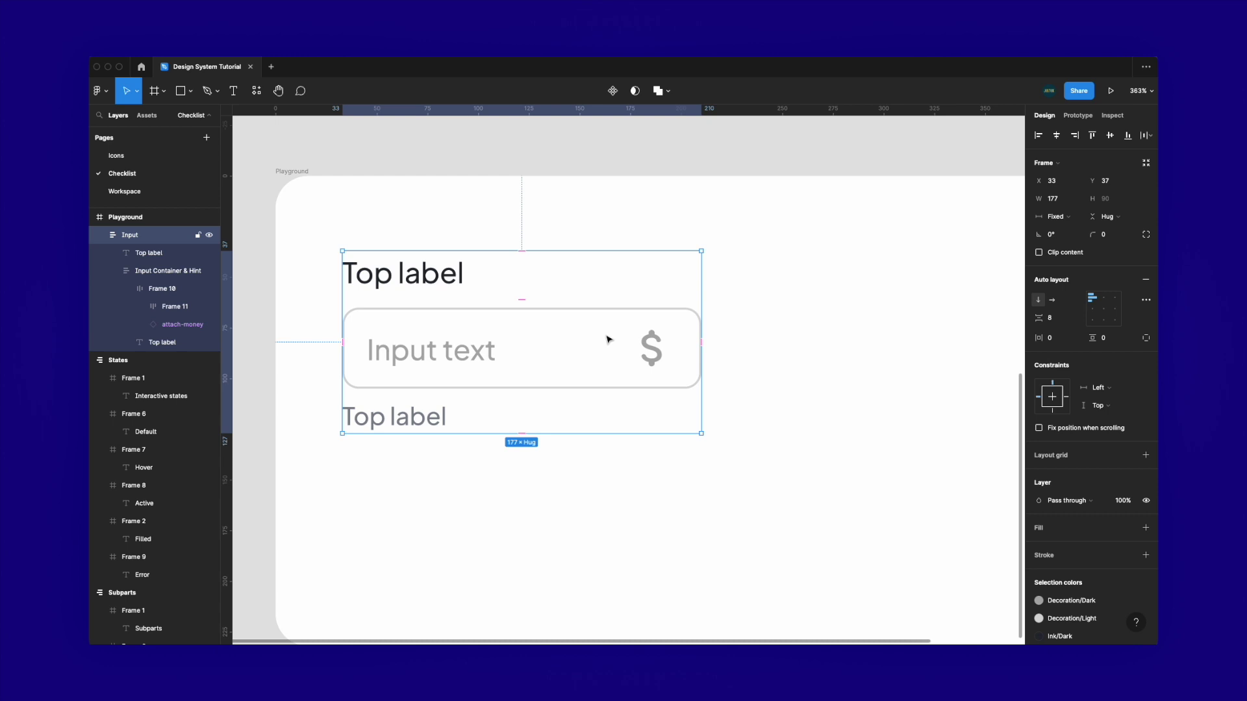
Set the Input Container & Hint frame and the nested input container to Fill container width, and test by narrowing the Input frame
{"action": "left_click", "coordinate": [746, 302]}
{"action": "left_click", "coordinate": [652, 309]}
{"action": "left_click", "coordinate": [556, 356]}
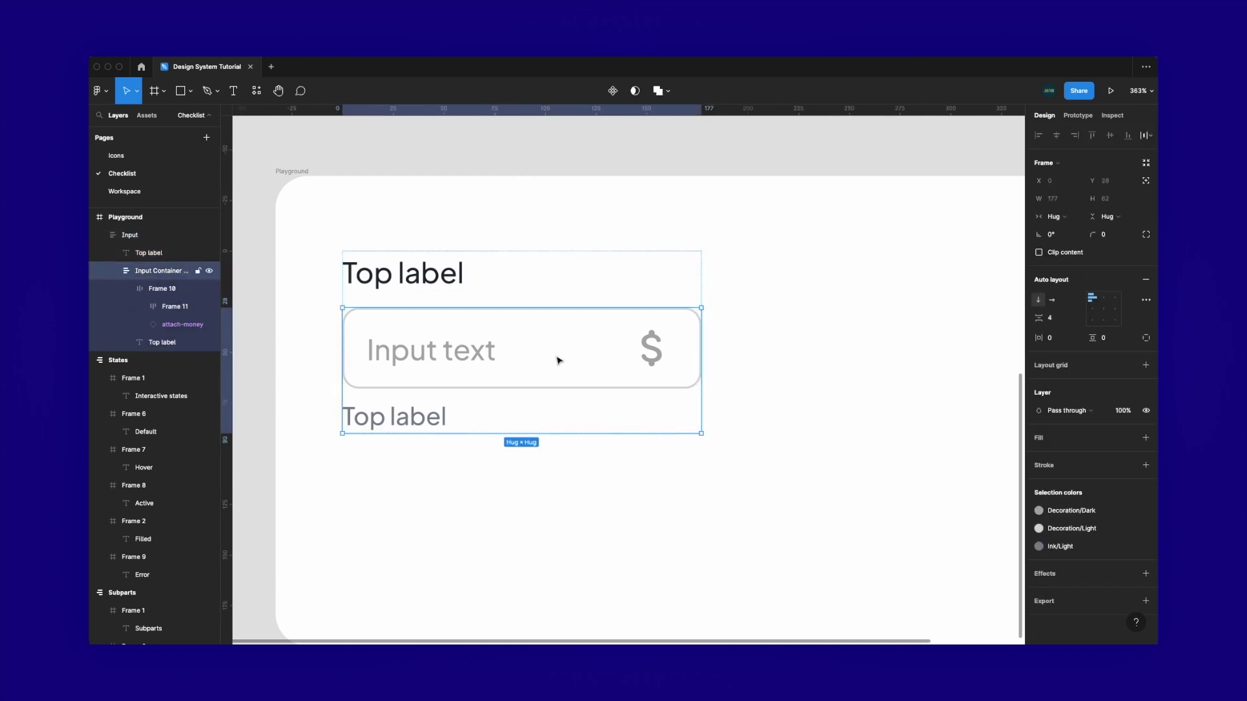
{"action": "left_click", "coordinate": [1053, 217]}
{"action": "left_click", "coordinate": [1069, 229]}
{"action": "left_click", "coordinate": [592, 363]}
{"action": "left_click", "coordinate": [1051, 216]}
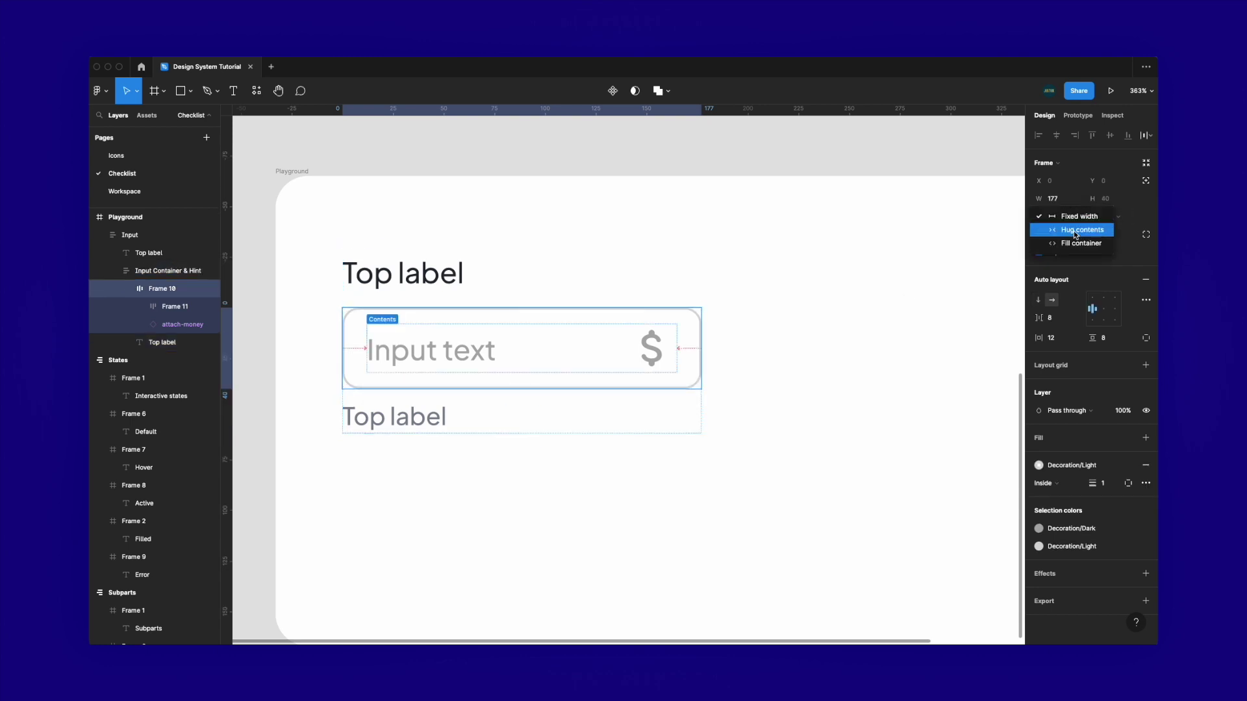
{"action": "left_click", "coordinate": [1074, 244]}
{"action": "left_click", "coordinate": [662, 306]}
{"action": "left_click_drag", "start_coordinate": [702, 291], "coordinate": [661, 305]}
Set the Input text layer's width to Fill container and widen the Input frame to about 203
{"action": "left_click", "coordinate": [439, 361]}
{"action": "left_click", "coordinate": [439, 362]}
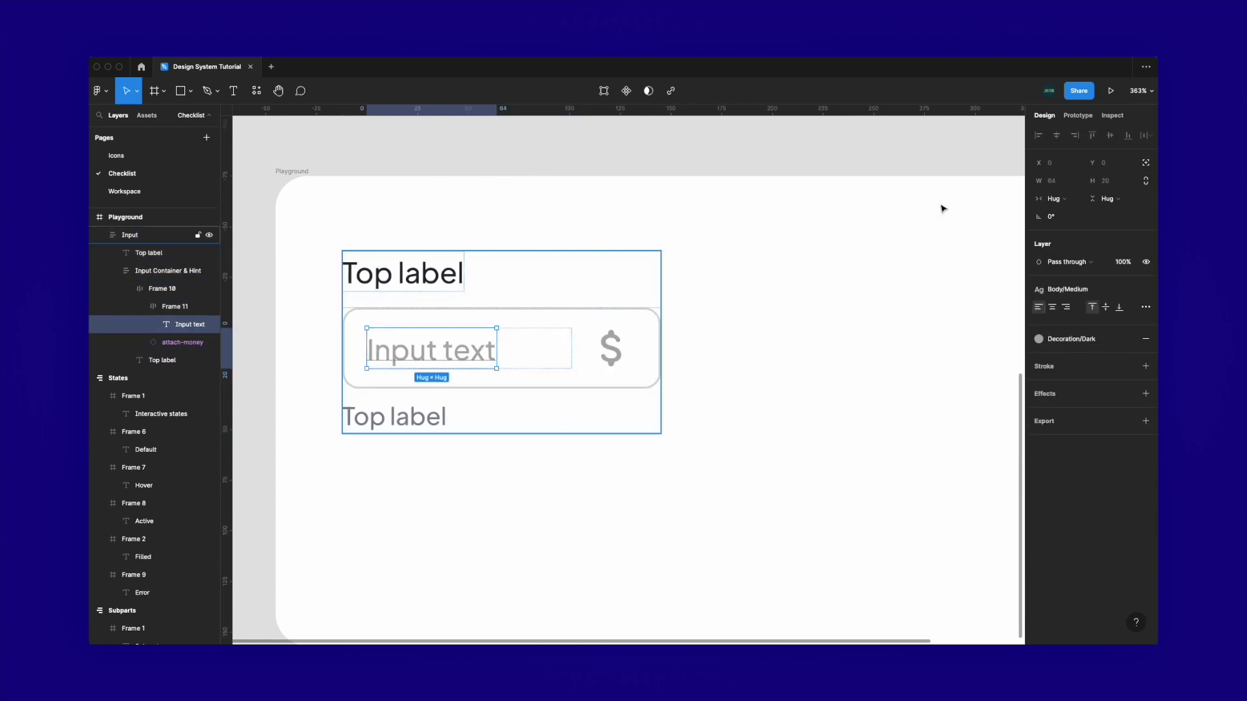
{"action": "left_click", "coordinate": [1052, 198]}
{"action": "left_click", "coordinate": [1060, 218]}
{"action": "left_click", "coordinate": [789, 331]}
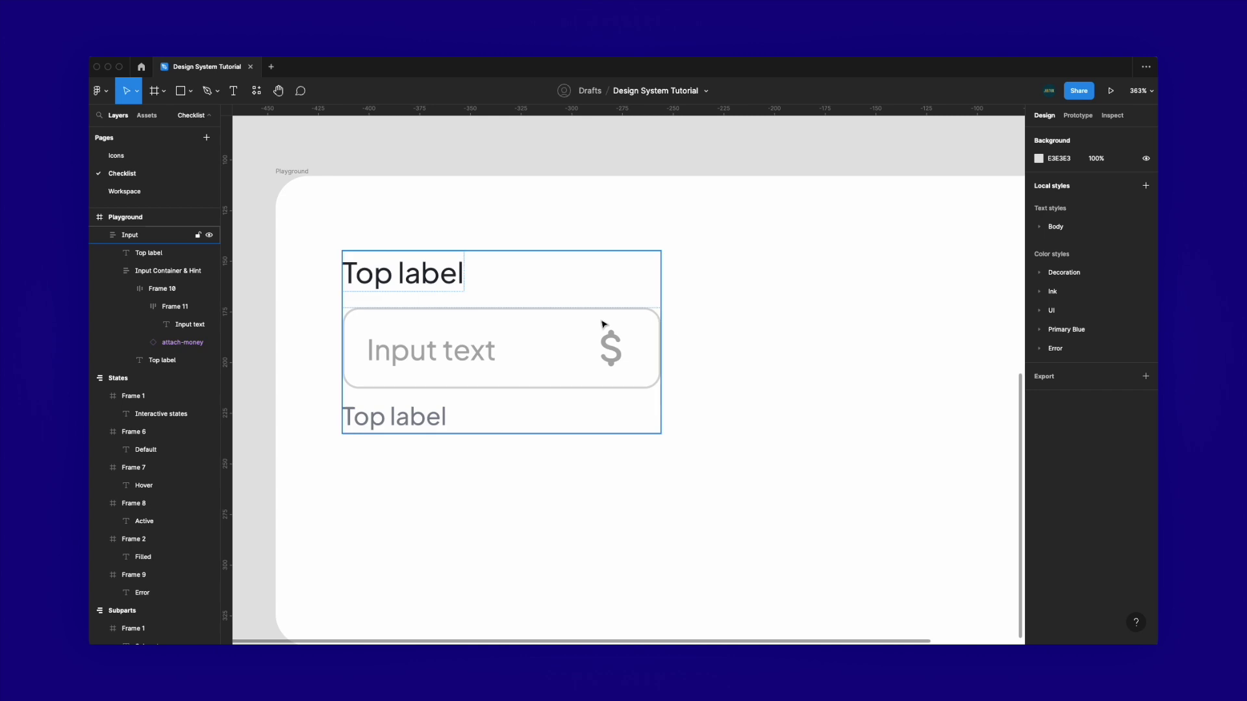
{"action": "left_click", "coordinate": [610, 325]}
{"action": "left_click_drag", "start_coordinate": [660, 315], "coordinate": [753, 303]}
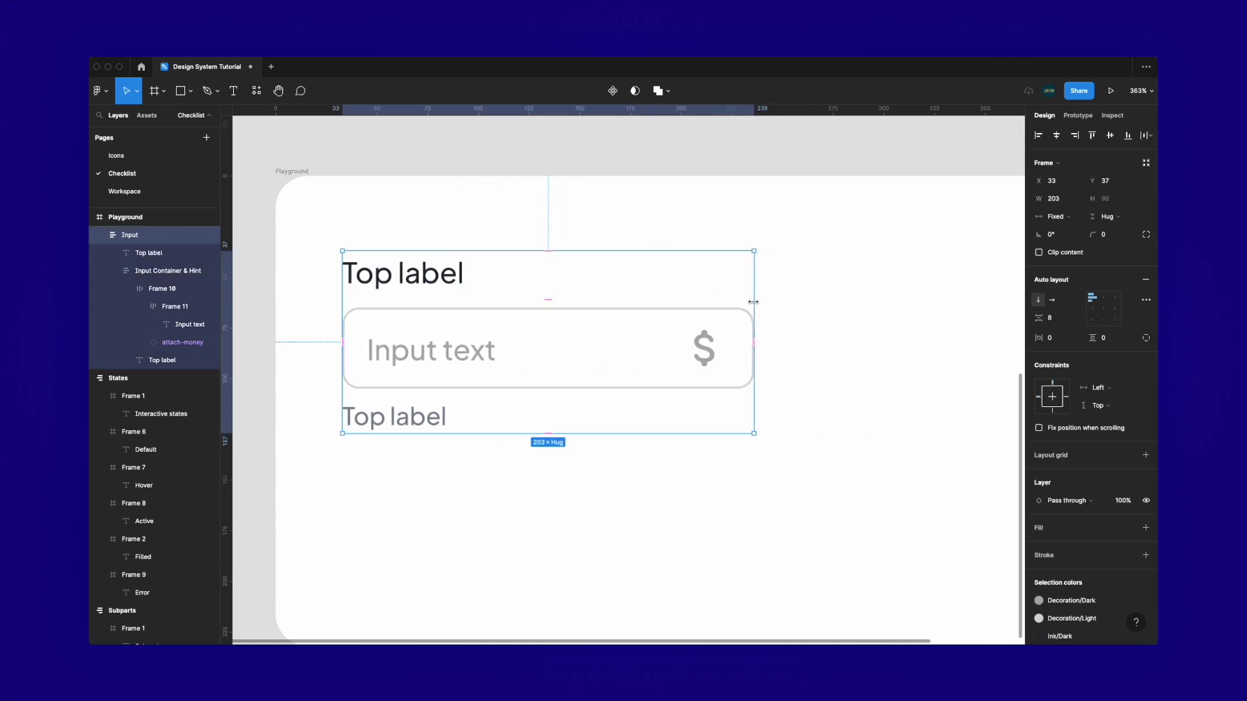
{"action": "left_click", "coordinate": [812, 299]}
Ungroup the Playground frame and move the Input frame to about X -436, Y 120 below the checklists
{"action": "scroll", "coordinate": [812, 299], "scroll_direction": "down", "scroll_amount": 5}
{"action": "left_click", "coordinate": [619, 315]}
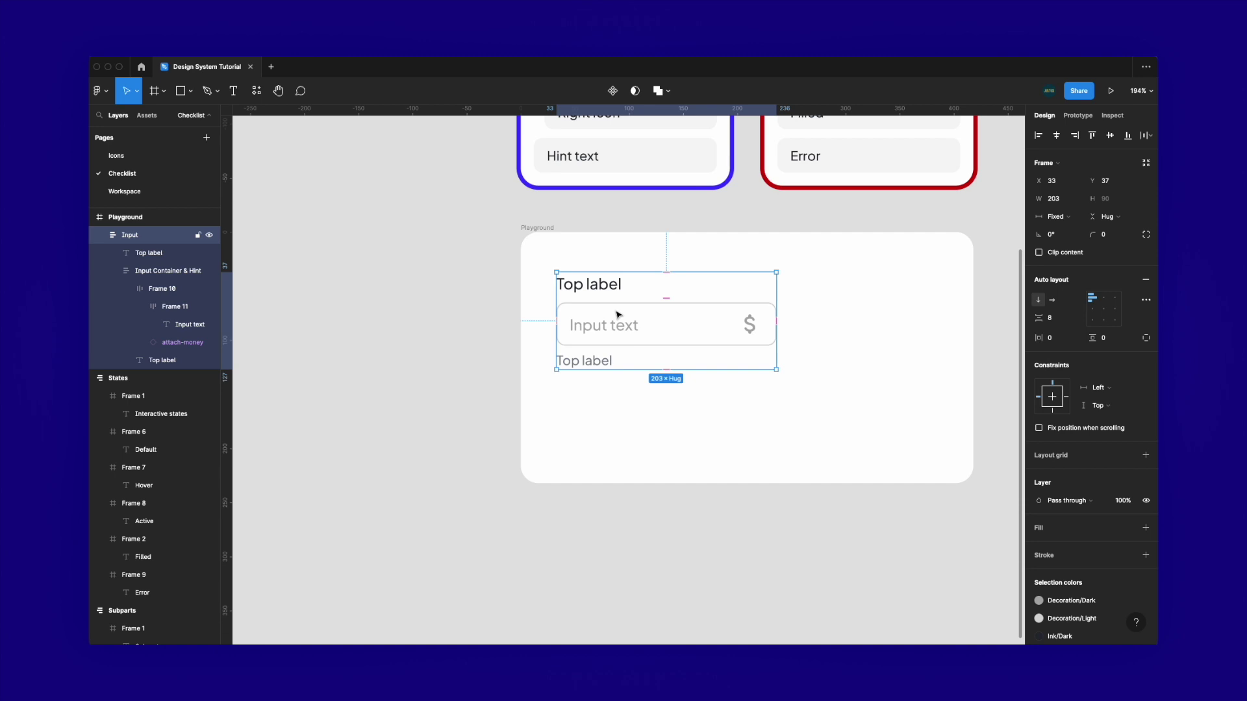
{"action": "left_click", "coordinate": [539, 228]}
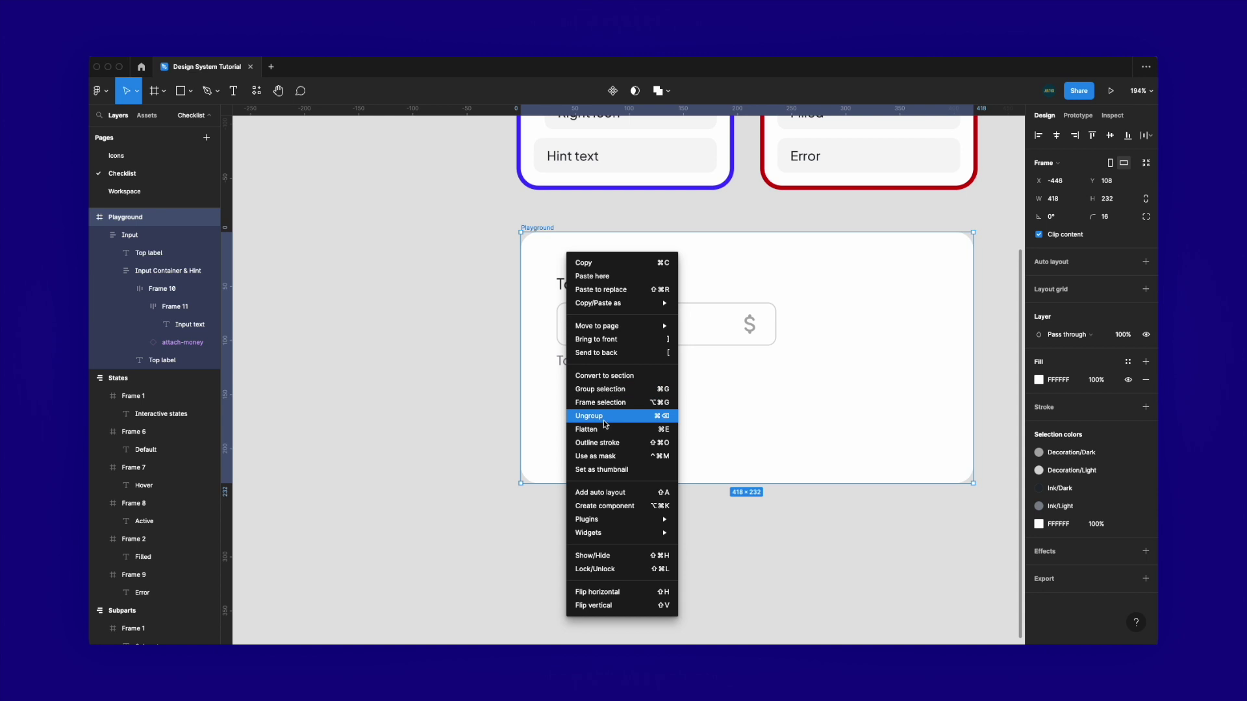
{"action": "left_click", "coordinate": [603, 419]}
{"action": "left_click", "coordinate": [663, 420]}
{"action": "left_click", "coordinate": [569, 267]}
{"action": "left_click_drag", "start_coordinate": [569, 267], "coordinate": [544, 241]}
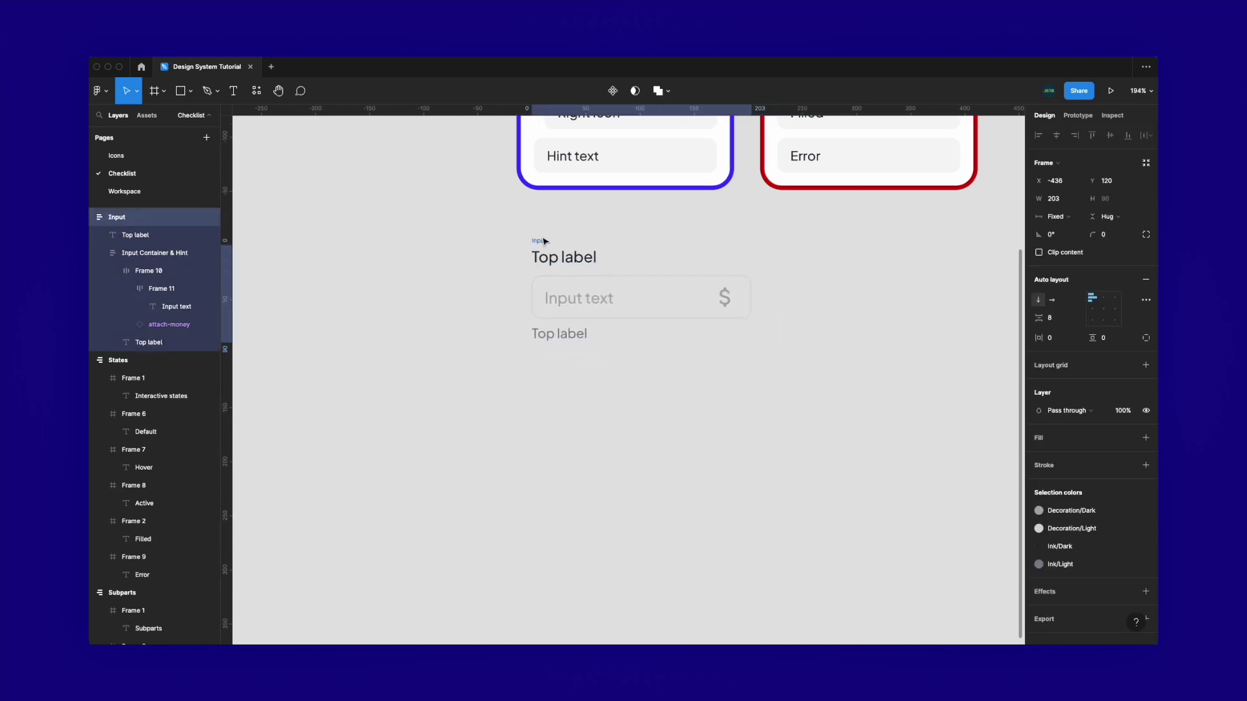
Fill the input container with a white UI color style
{"action": "double_click", "coordinate": [701, 319]}
{"action": "left_click", "coordinate": [1129, 438]}
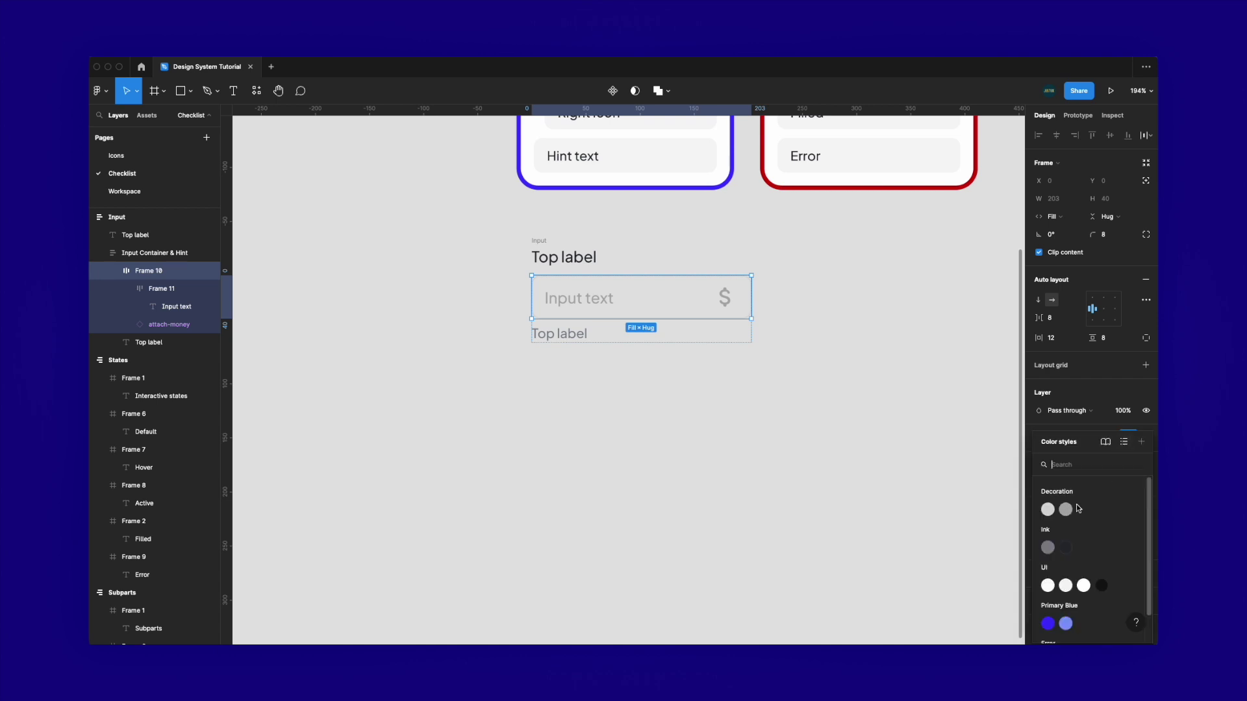
{"action": "left_click", "coordinate": [1083, 585]}
{"action": "left_click", "coordinate": [683, 428]}
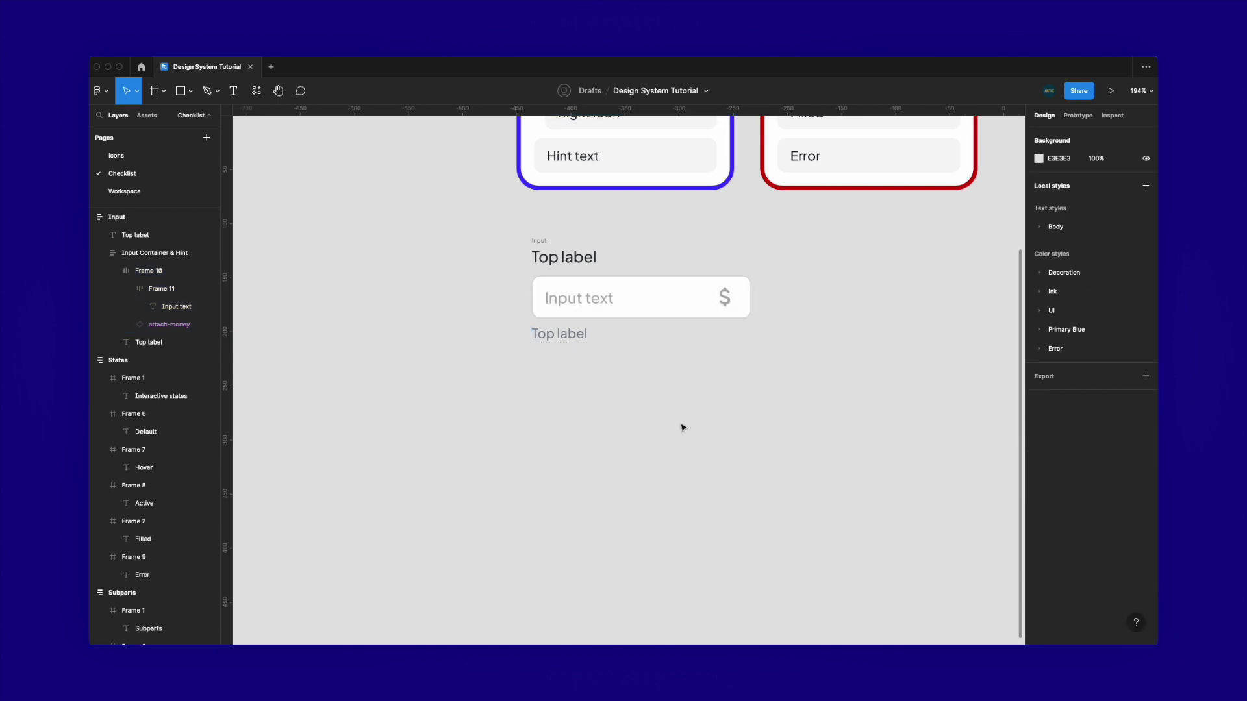
Turn the Input frame into a component and move it up slightly to Y 114
{"action": "scroll", "coordinate": [659, 245], "scroll_direction": "up", "scroll_amount": 3}
{"action": "left_click", "coordinate": [520, 259]}
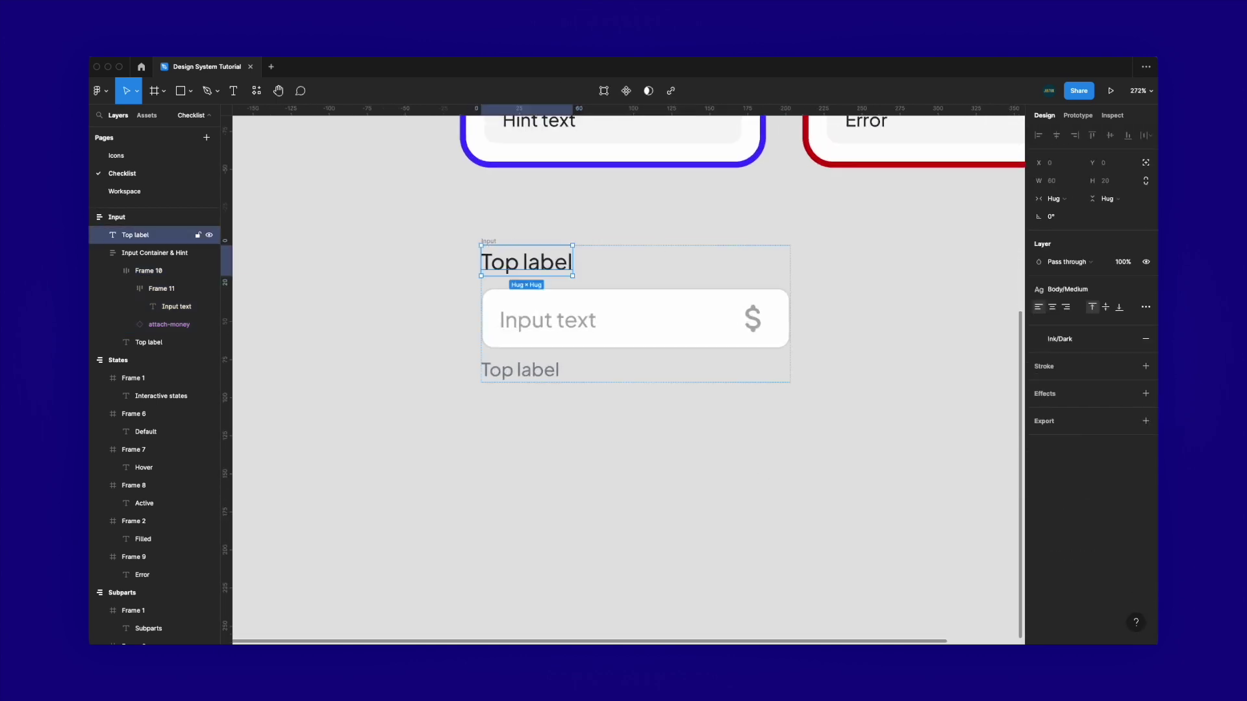
{"action": "left_click", "coordinate": [489, 241]}
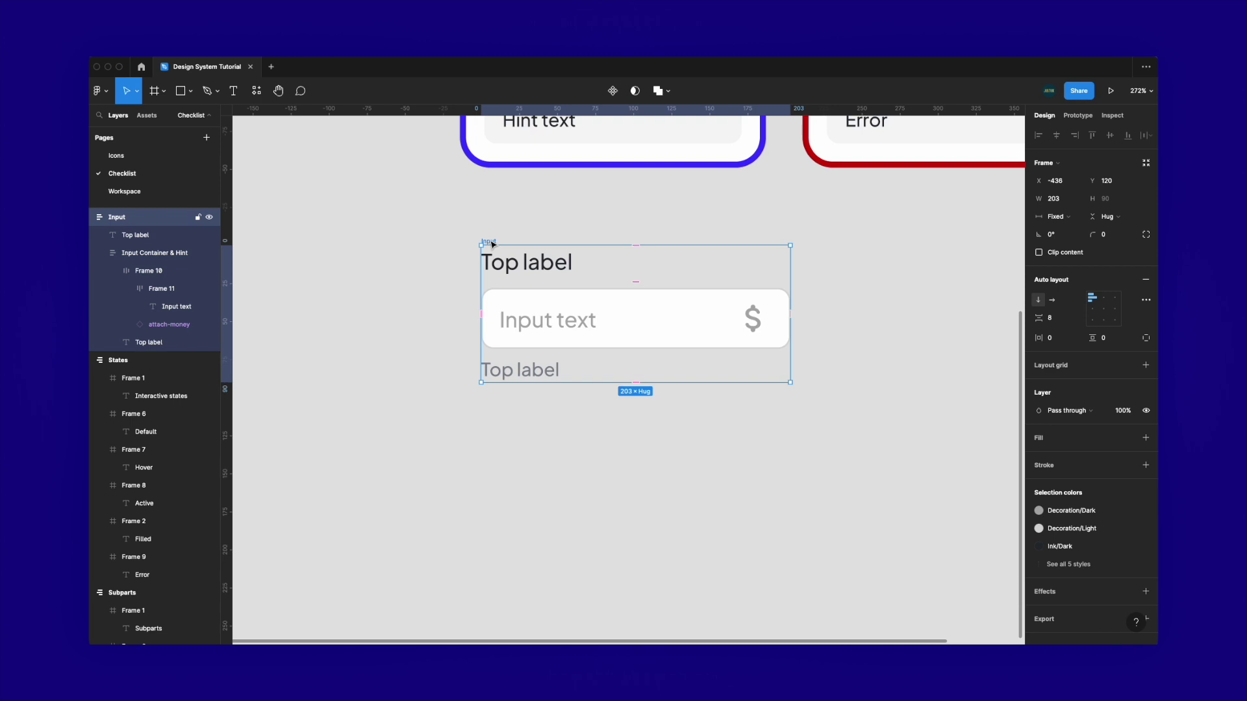
{"action": "key", "text": "super+alt+k"}
{"action": "left_click", "coordinate": [494, 241]}
{"action": "left_click_drag", "start_coordinate": [494, 242], "coordinate": [495, 232]}
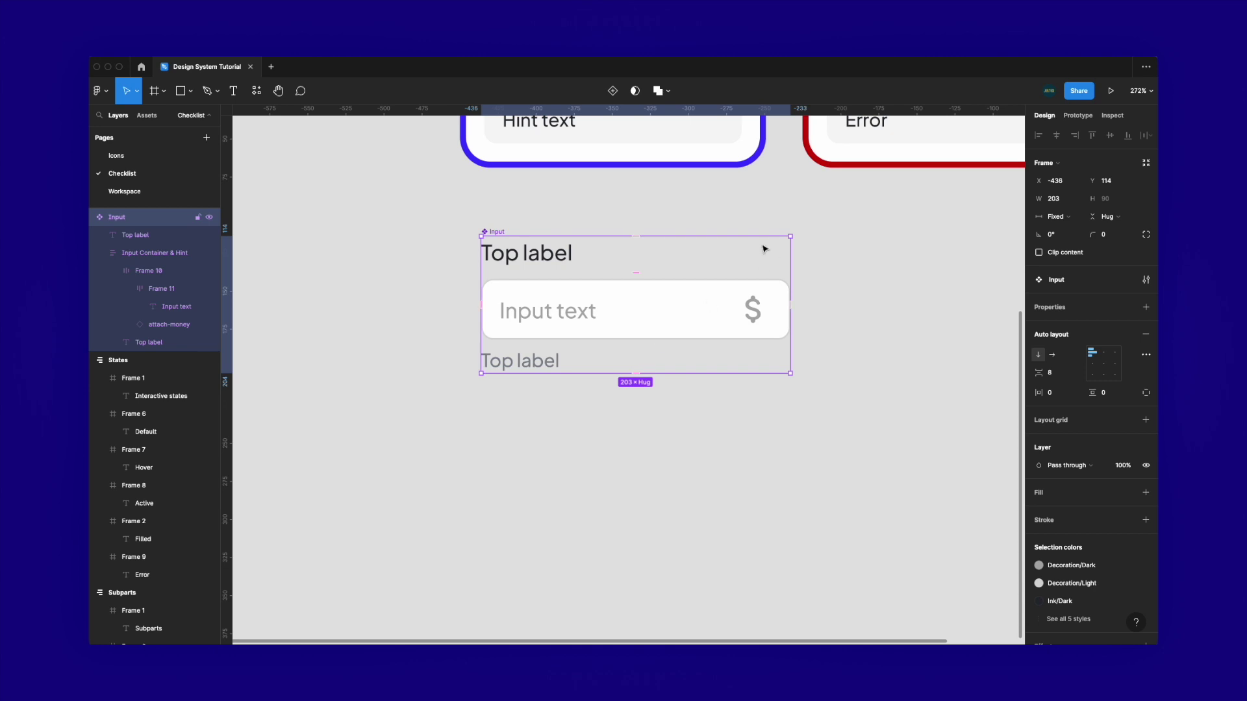
Add four variants to the Input component to make a set of five
{"action": "left_click", "coordinate": [610, 98]}
{"action": "scroll", "coordinate": [587, 234], "scroll_direction": "down", "scroll_amount": 5}
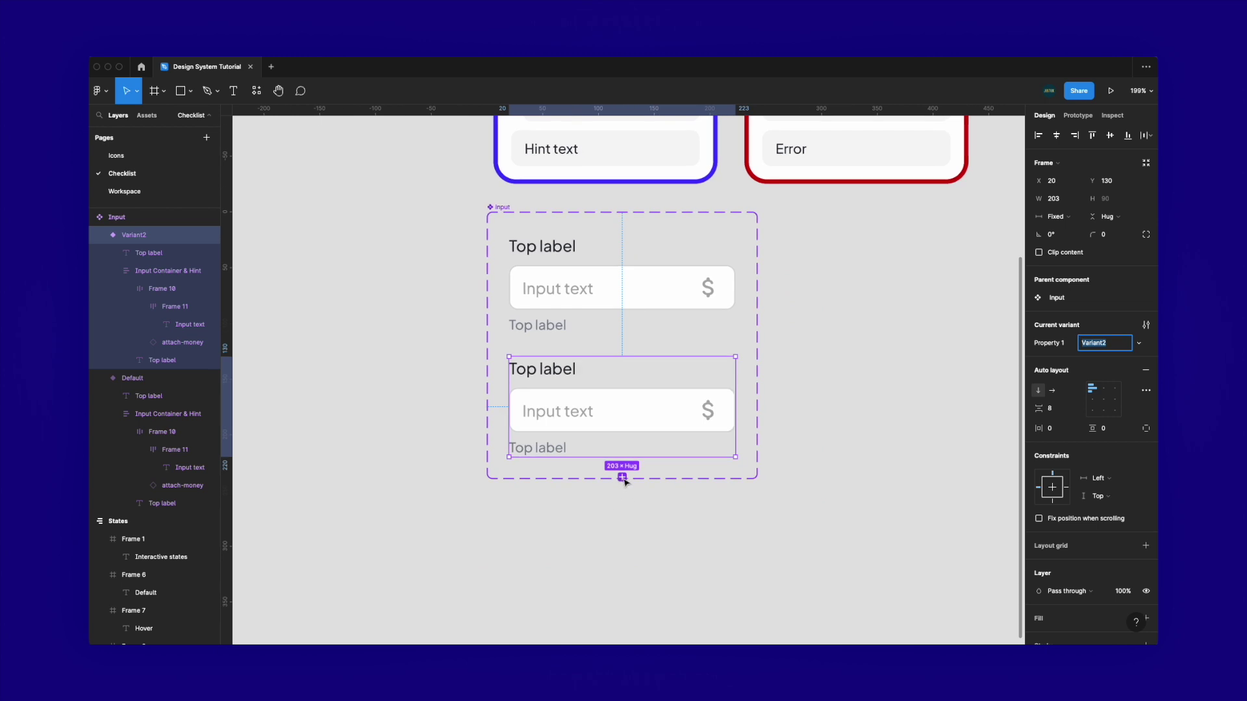
{"action": "left_click", "coordinate": [622, 478]}
{"action": "left_click", "coordinate": [622, 600]}
{"action": "scroll", "coordinate": [620, 584], "scroll_direction": "down", "scroll_amount": 5}
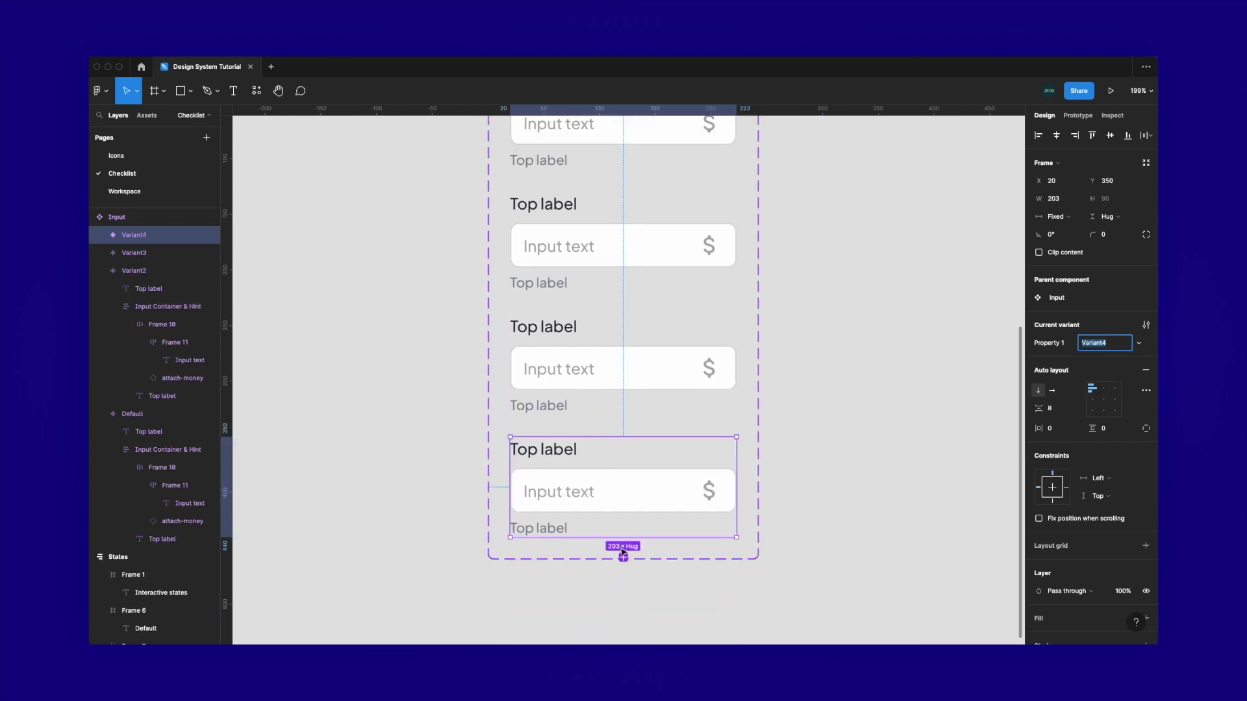
{"action": "left_click", "coordinate": [624, 552]}
Add horizontal auto layout to the Input component set and set its corner radius to 12
{"action": "scroll", "coordinate": [624, 572], "scroll_direction": "up", "scroll_amount": 1}
{"action": "scroll", "coordinate": [624, 577], "scroll_direction": "down", "scroll_amount": 3}
{"action": "left_click", "coordinate": [538, 203]}
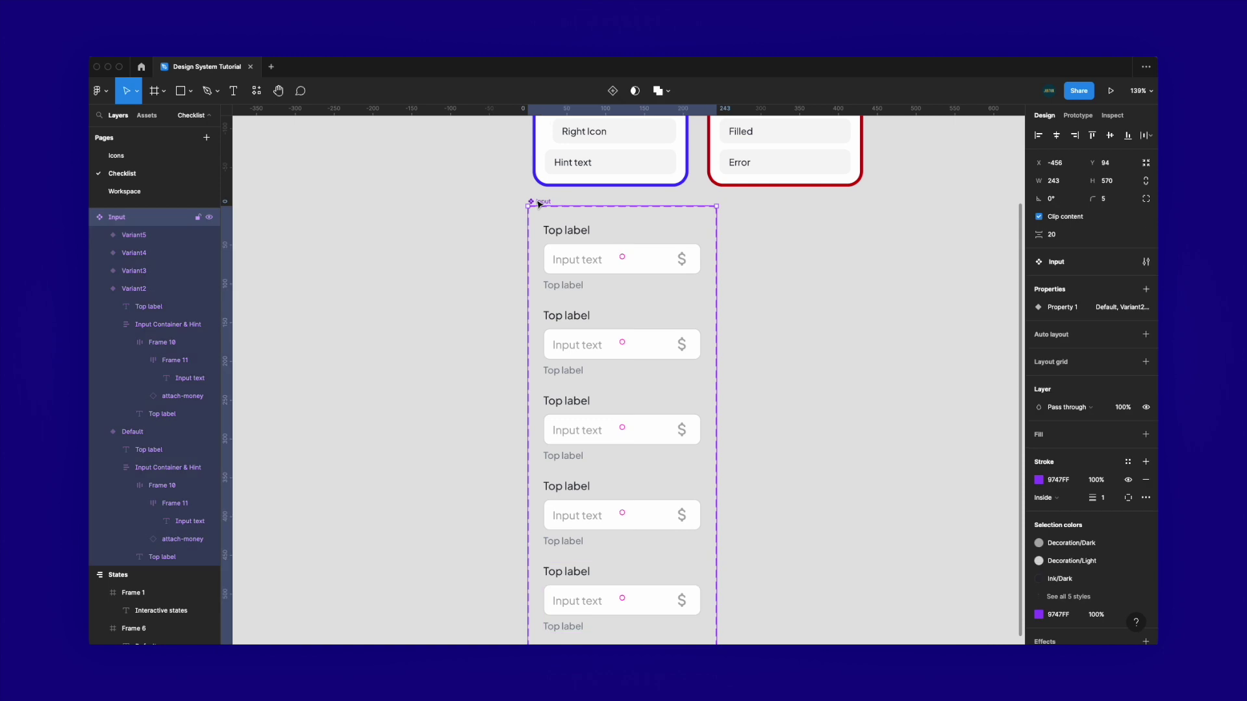
{"action": "key", "text": "shift+a"}
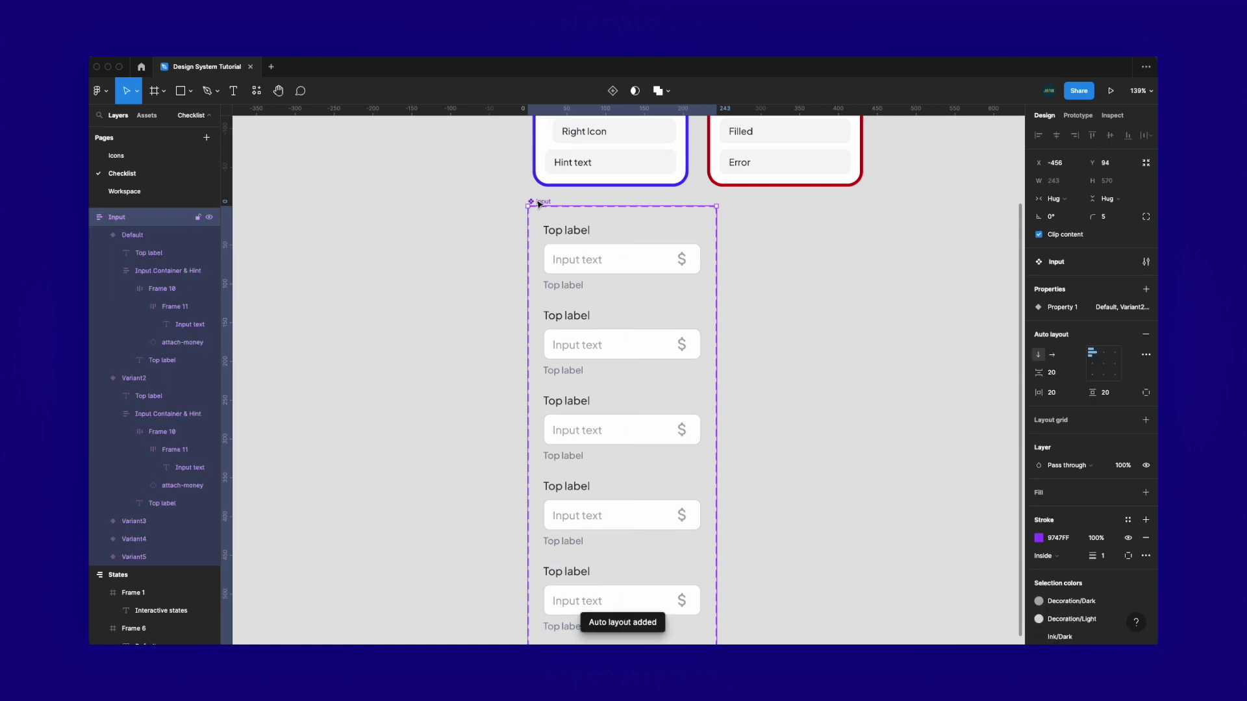
{"action": "left_click", "coordinate": [1052, 354]}
{"action": "scroll", "coordinate": [918, 334], "scroll_direction": "right", "scroll_amount": 3}
{"action": "type", "text": "12"}
{"action": "key", "text": "Return"}
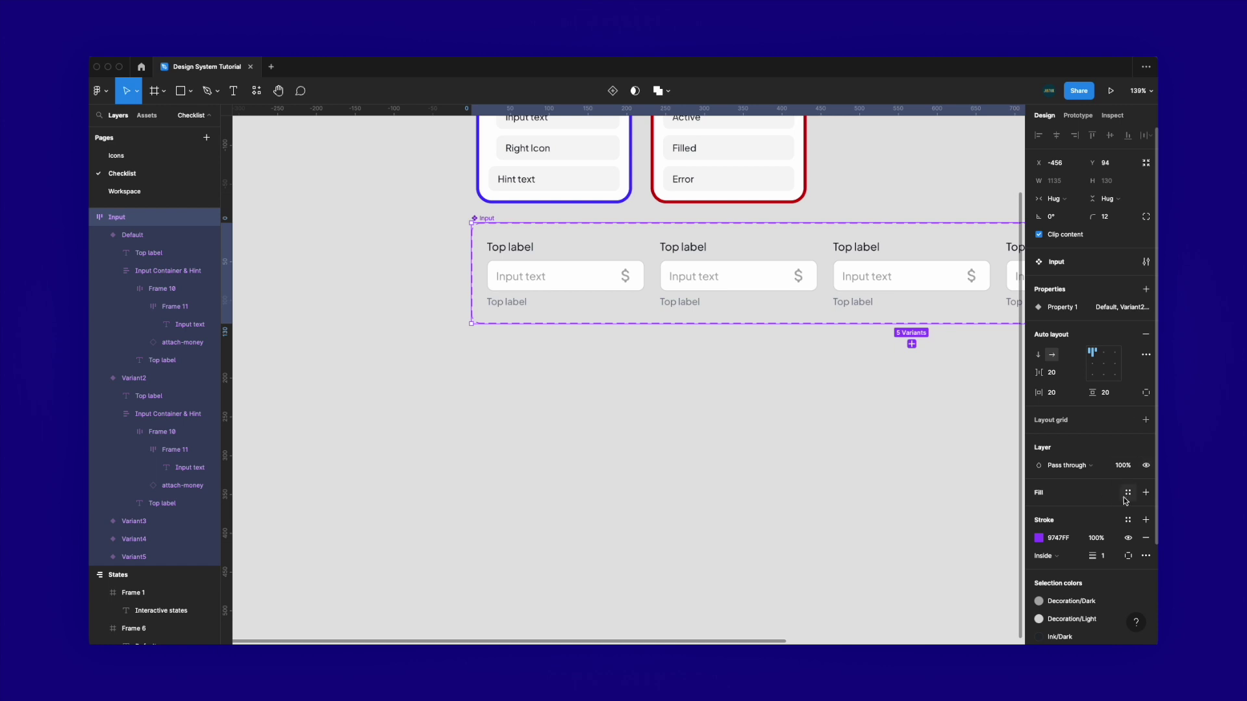
Fill the component set with the UI/White color style and move it to X -446, Y 108 below the checklists
{"action": "left_click", "coordinate": [1128, 493]}
{"action": "left_click", "coordinate": [1066, 585]}
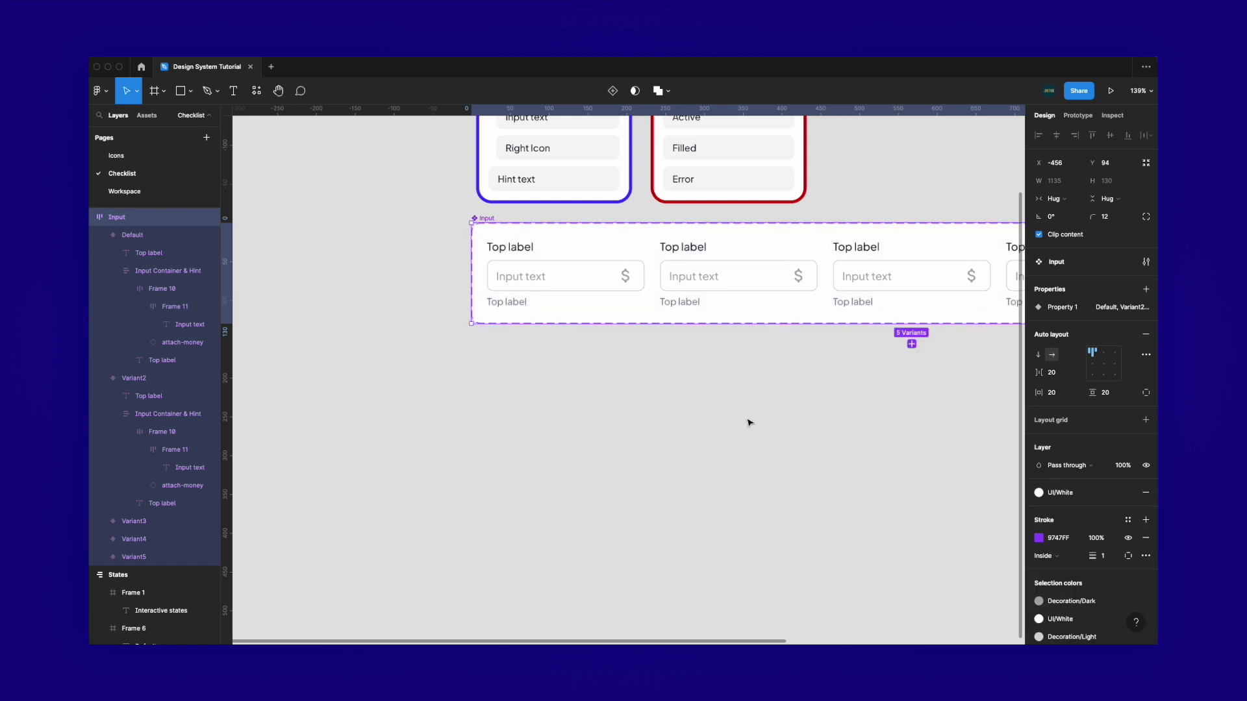
{"action": "key", "text": "ctrl+backslash"}
{"action": "scroll", "coordinate": [751, 423], "scroll_direction": "down", "scroll_amount": 5}
{"action": "left_click_drag", "start_coordinate": [474, 363], "coordinate": [480, 372]}
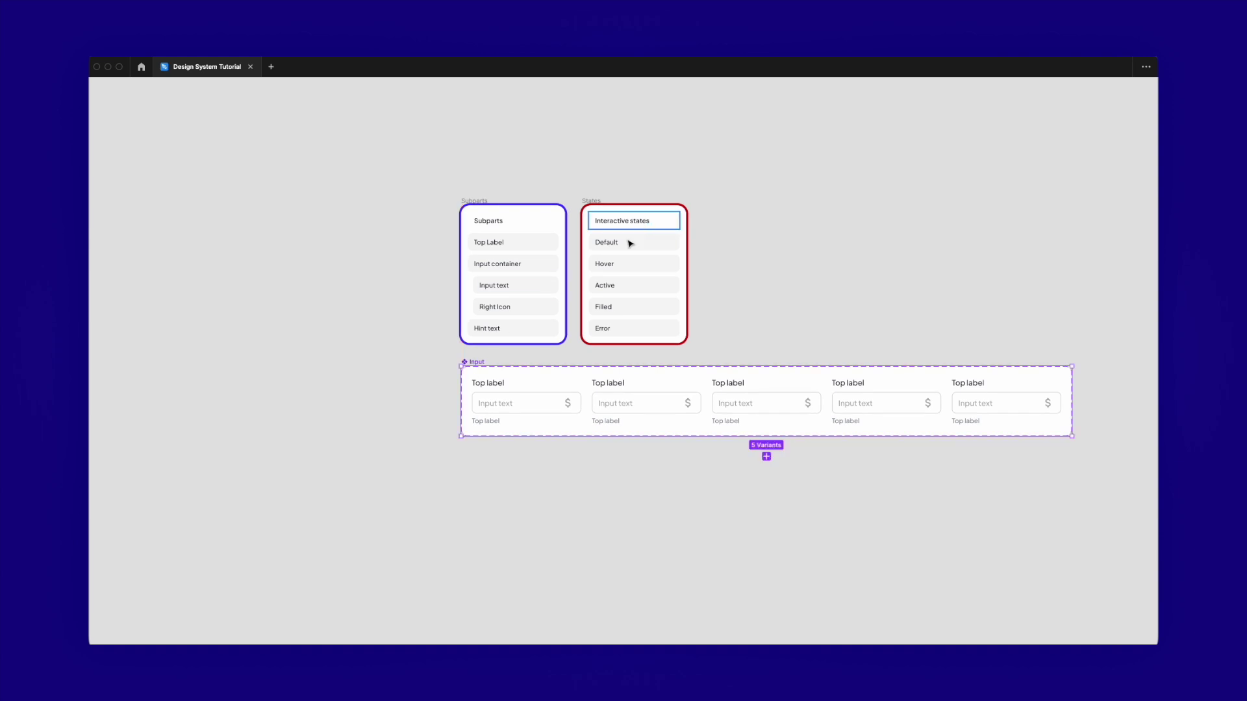
Look through the five Input variants against the Interactive states checklist
{"action": "scroll", "coordinate": [597, 369], "scroll_direction": "up", "scroll_amount": 3}
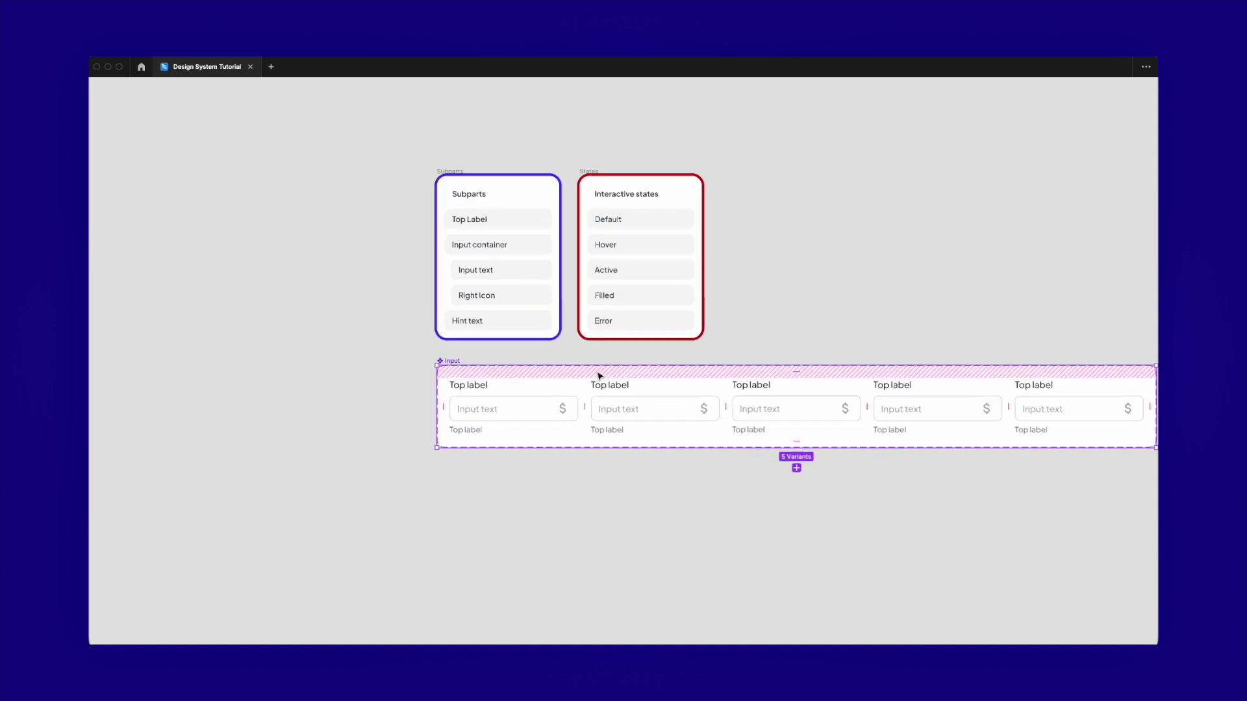
{"action": "left_click", "coordinate": [566, 388]}
{"action": "left_click", "coordinate": [701, 403]}
{"action": "scroll", "coordinate": [700, 404], "scroll_direction": "right", "scroll_amount": 4}
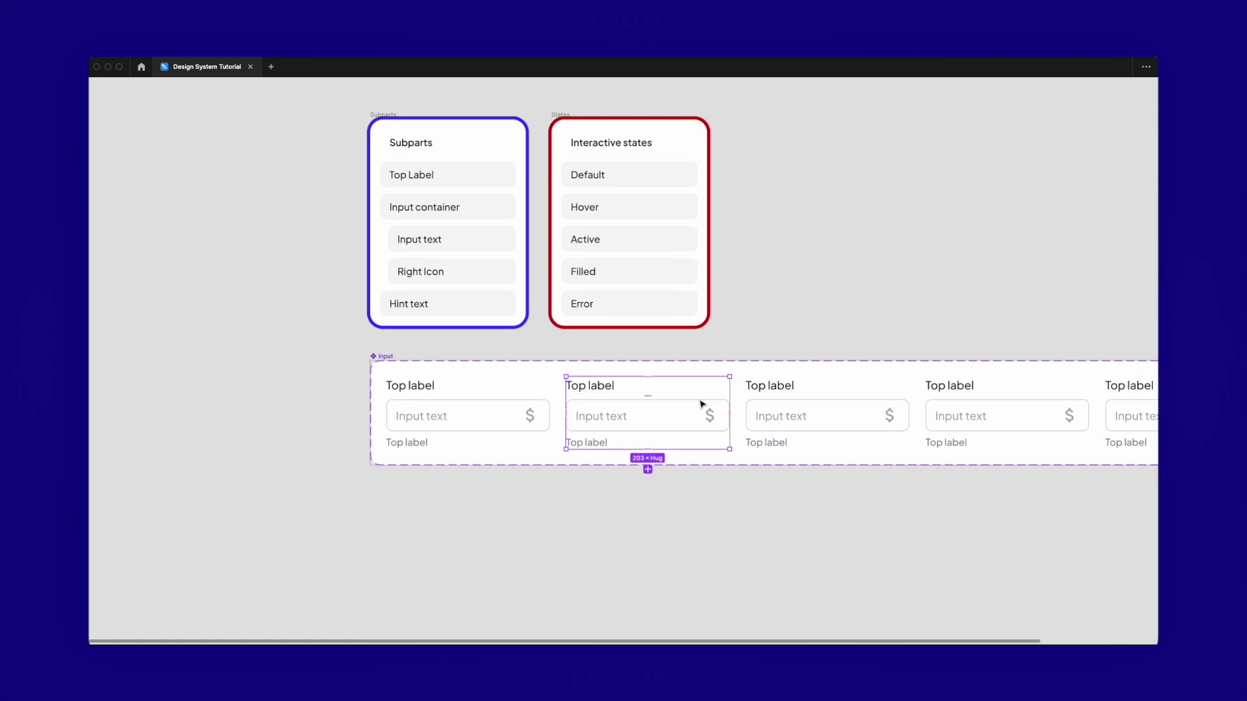
{"action": "left_click", "coordinate": [752, 398]}
{"action": "left_click", "coordinate": [938, 389]}
{"action": "left_click", "coordinate": [1079, 417]}
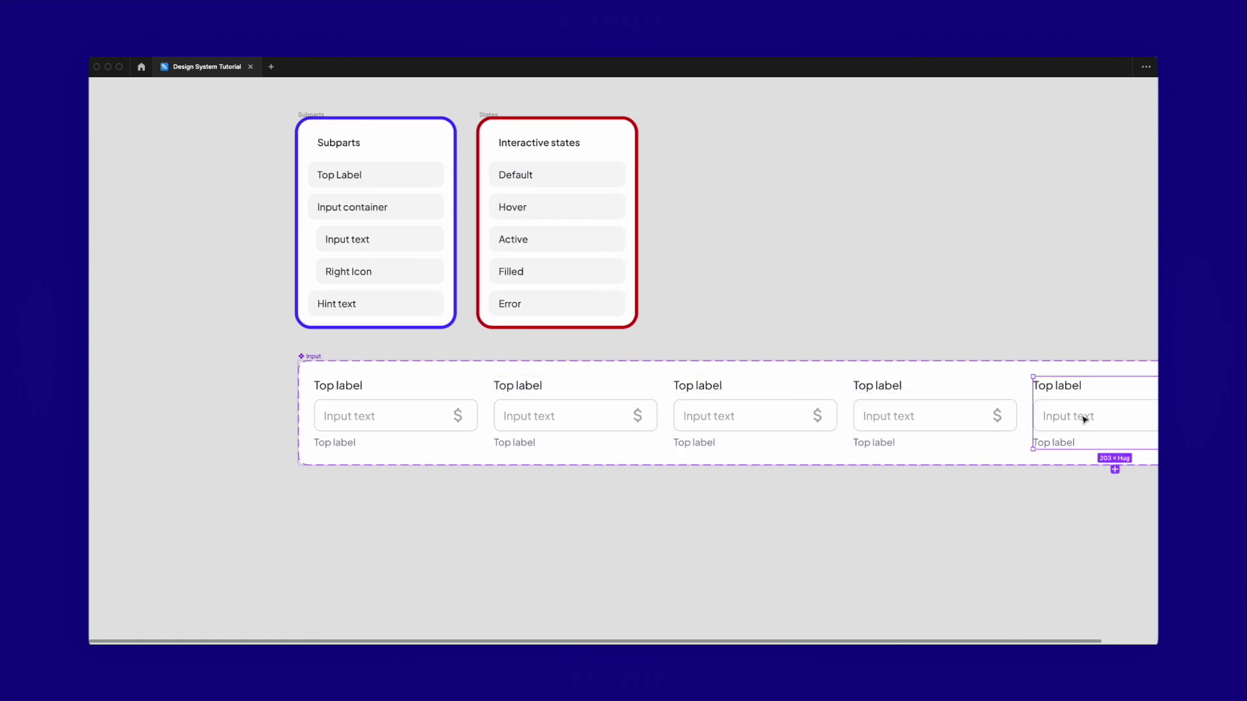
{"action": "scroll", "coordinate": [1067, 422], "scroll_direction": "right", "scroll_amount": 3}
{"action": "scroll", "coordinate": [1068, 422], "scroll_direction": "down", "scroll_amount": 1}
{"action": "scroll", "coordinate": [1067, 422], "scroll_direction": "right", "scroll_amount": 2}
Rename the Input component set's variant property to Interactive State
{"action": "key", "text": "ctrl+backslash"}
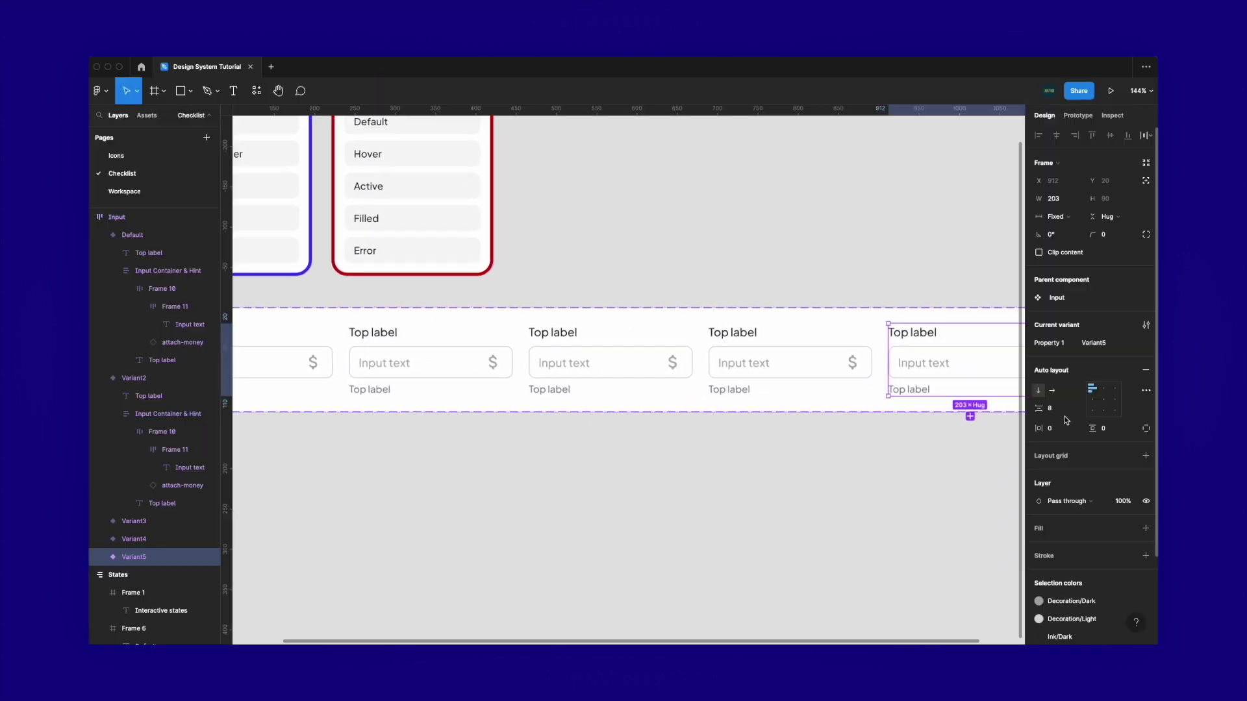
{"action": "scroll", "coordinate": [909, 389], "scroll_direction": "down", "scroll_amount": 4}
{"action": "left_click", "coordinate": [1014, 382]}
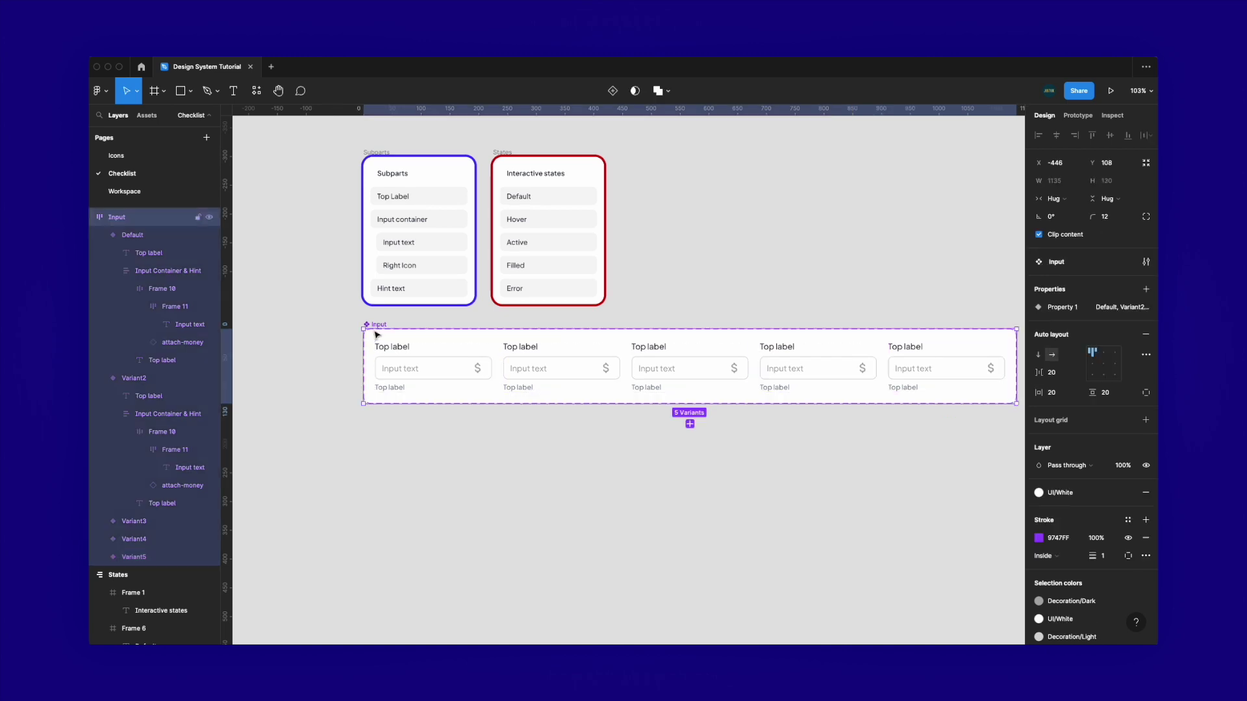
{"action": "left_click", "coordinate": [1128, 307]}
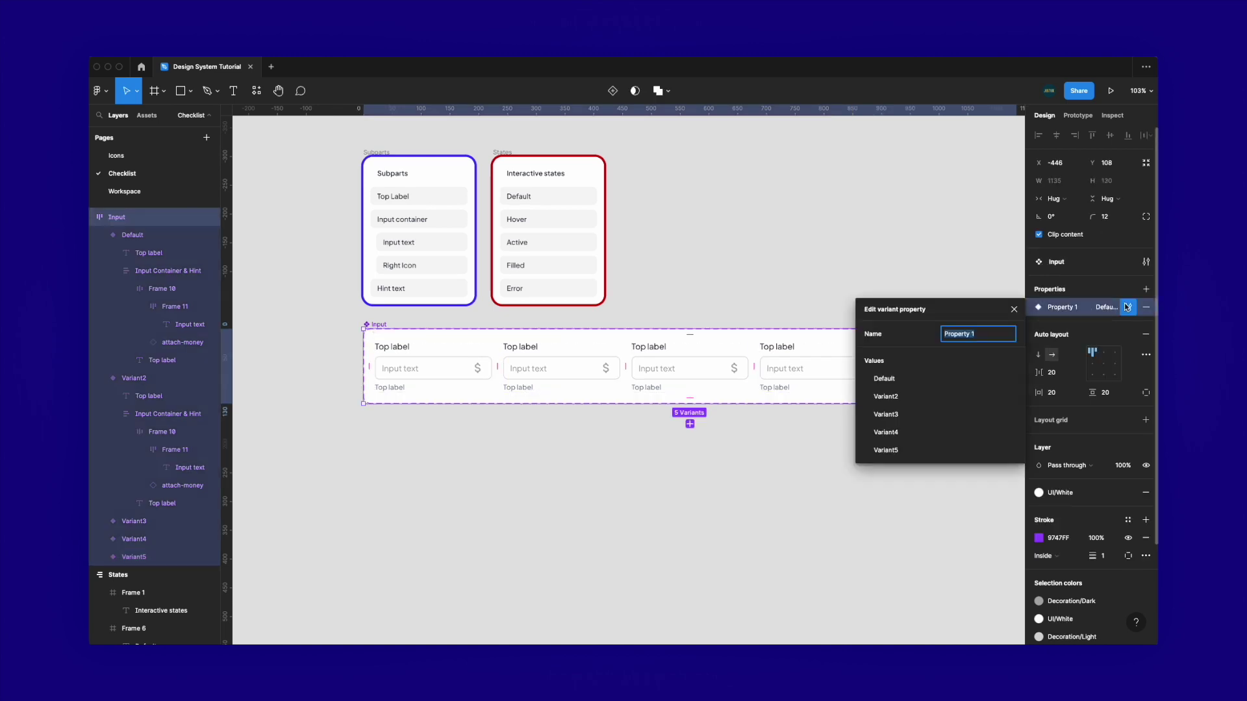
{"action": "type", "text": "Interactive State"}
{"action": "key", "text": "Return"}
Rename the second to fifth values of the Interactive State property as Hover, Active, Filled and Error
{"action": "double_click", "coordinate": [921, 400]}
{"action": "type", "text": "Hover"}
{"action": "double_click", "coordinate": [914, 413]}
{"action": "type", "text": "Act"}
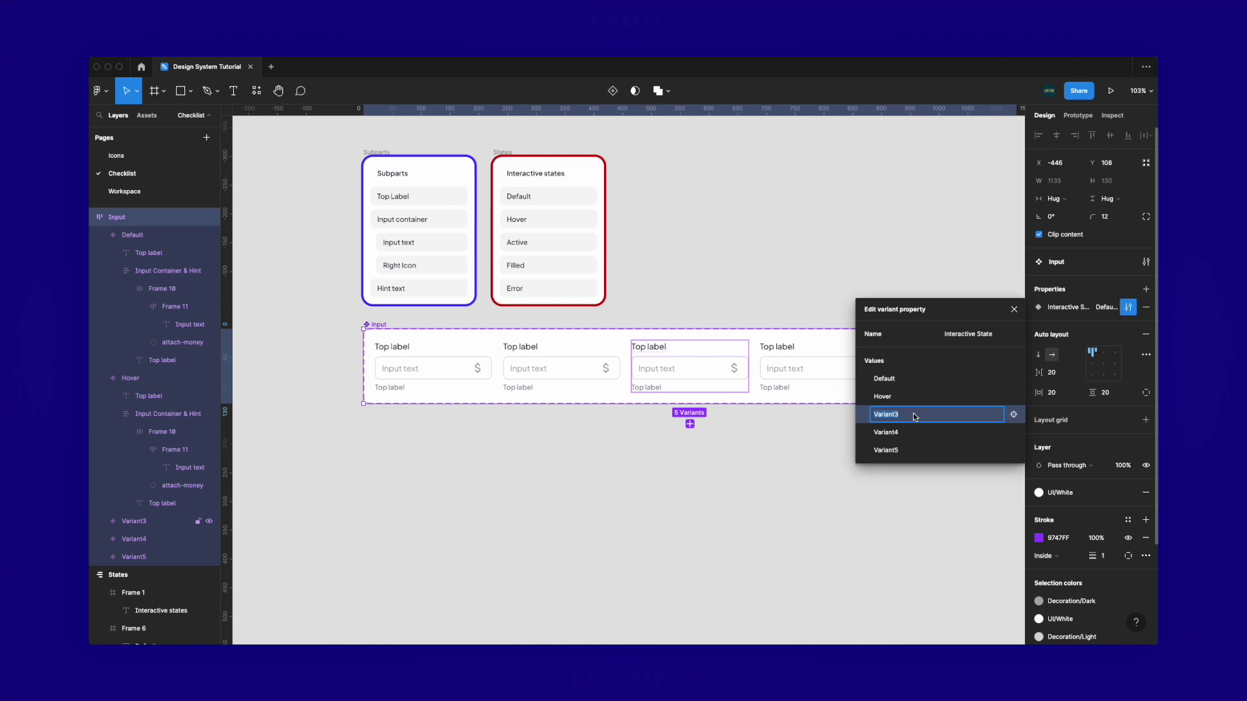
{"action": "type", "text": "ive"}
{"action": "double_click", "coordinate": [909, 435]}
{"action": "type", "text": "Filled"}
{"action": "double_click", "coordinate": [907, 450]}
{"action": "type", "text": "Error"}
{"action": "key", "text": "Return"}
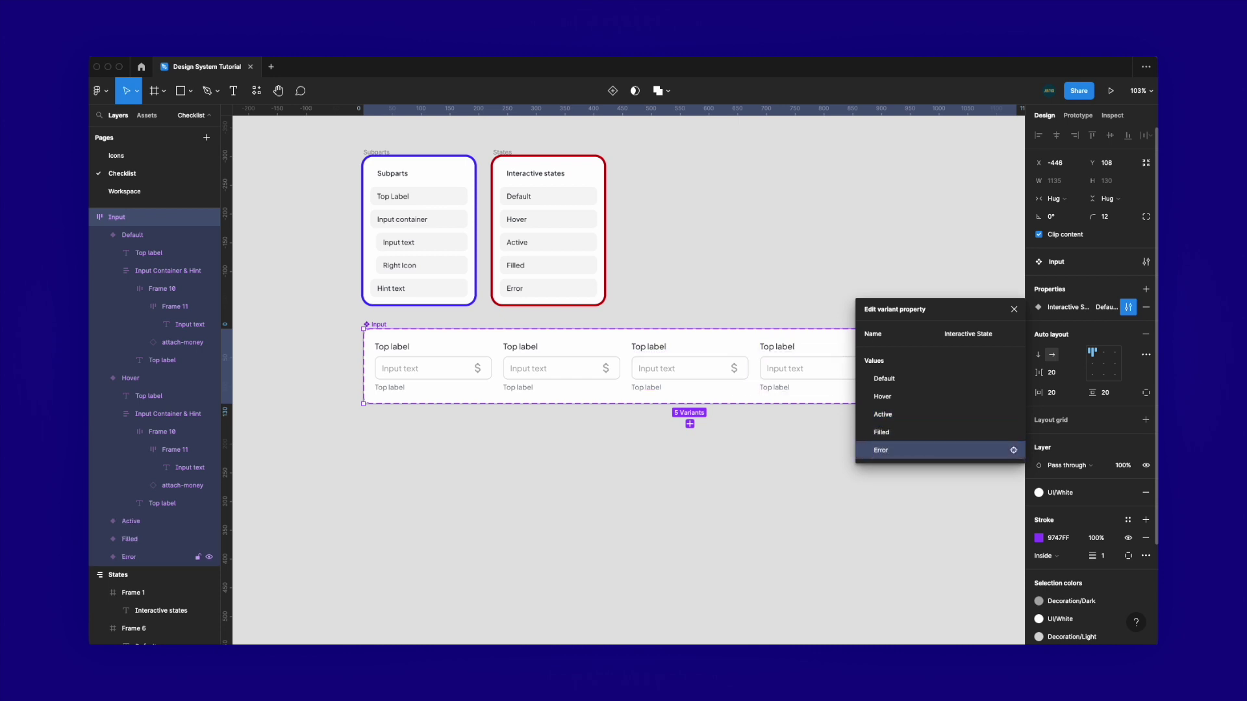
{"action": "left_click", "coordinate": [1002, 281]}
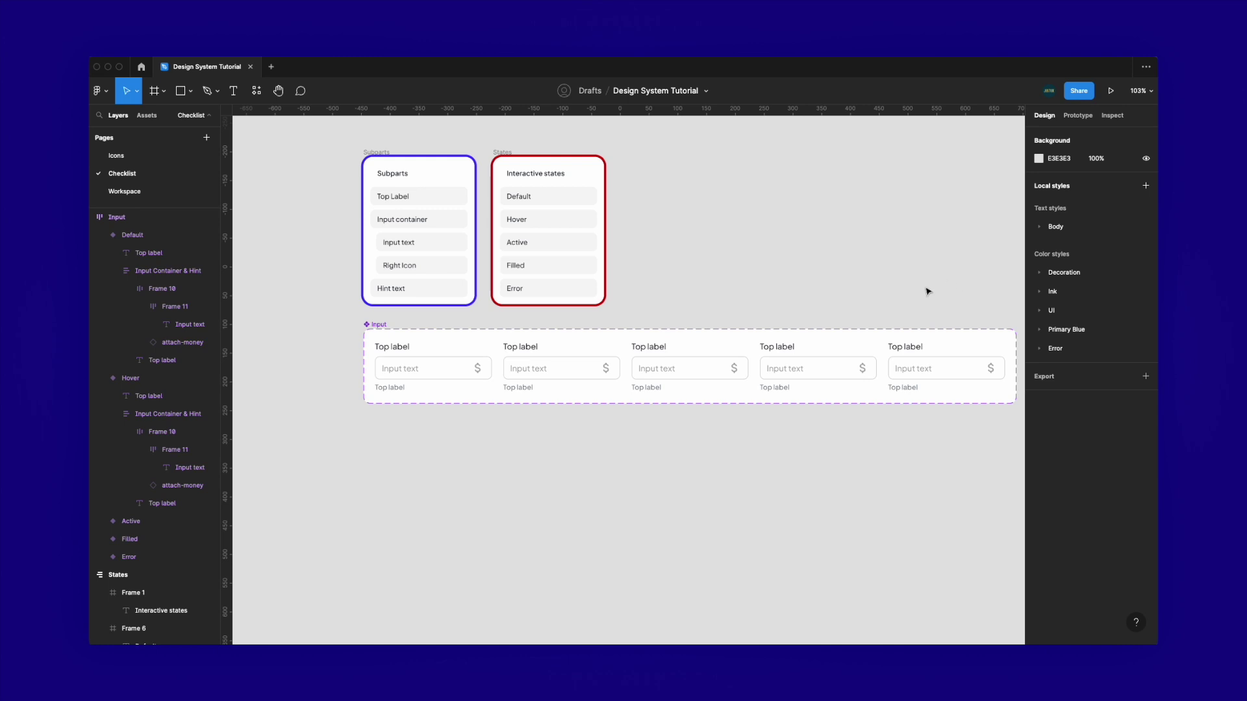
Change the stroke of the Hover variant's input container to the Decoration/Dark color style
{"action": "scroll", "coordinate": [557, 374], "scroll_direction": "up", "scroll_amount": 5}
{"action": "double_click", "coordinate": [574, 365]}
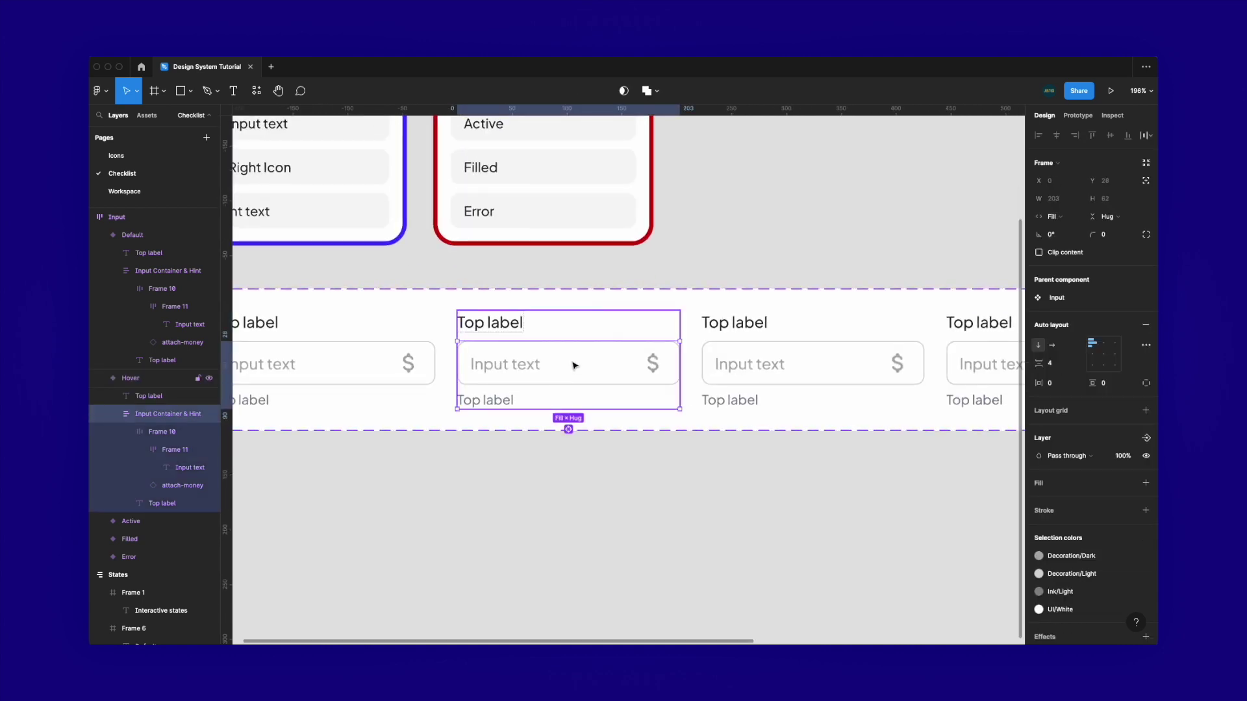
{"action": "double_click", "coordinate": [574, 365]}
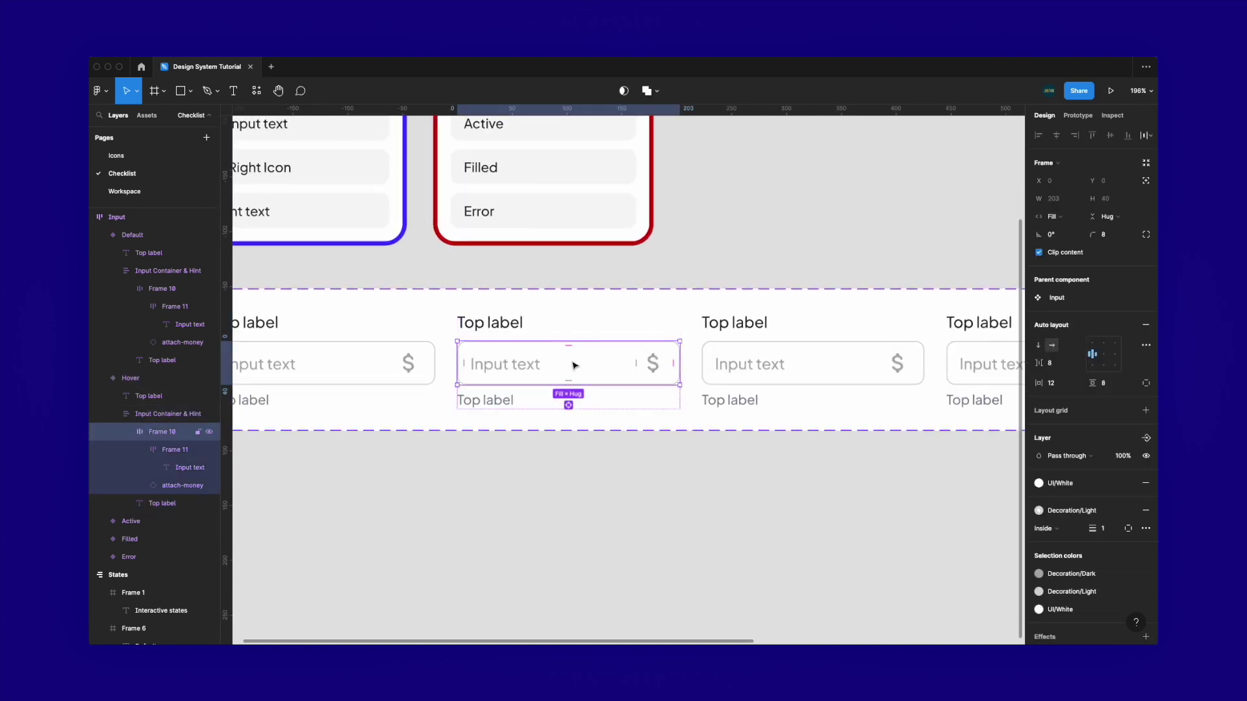
{"action": "left_click", "coordinate": [1039, 511]}
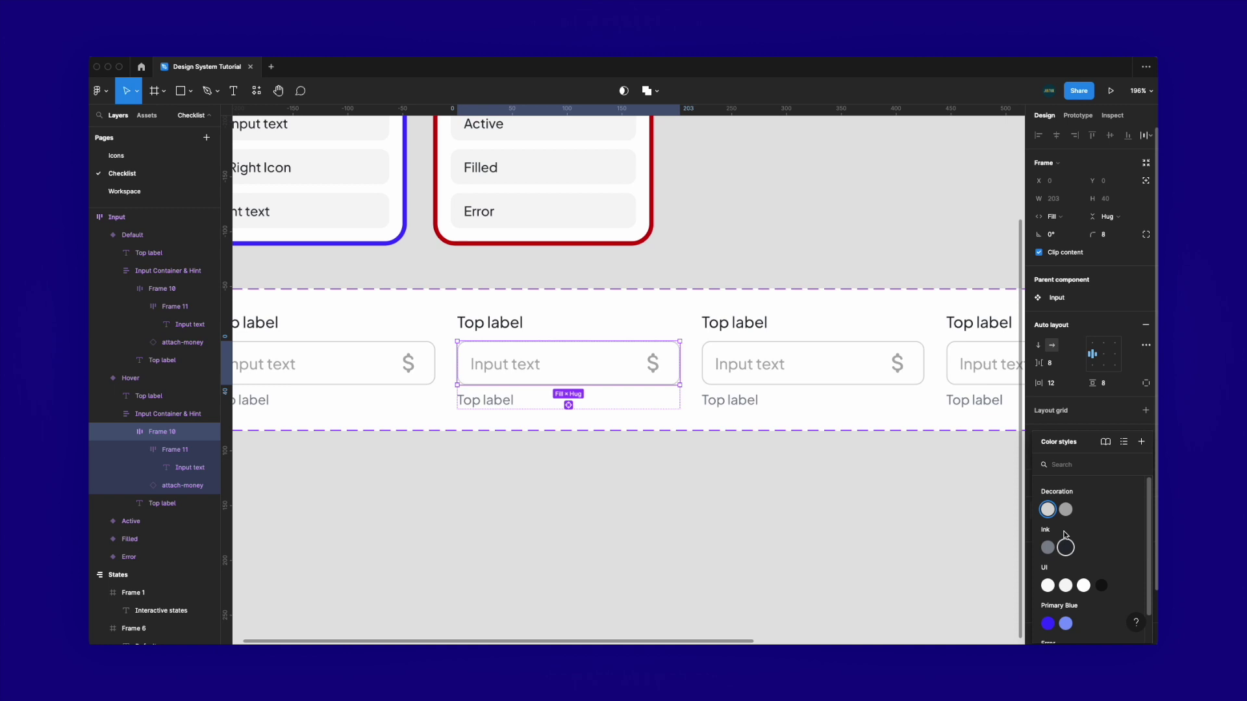
{"action": "left_click", "coordinate": [1066, 510]}
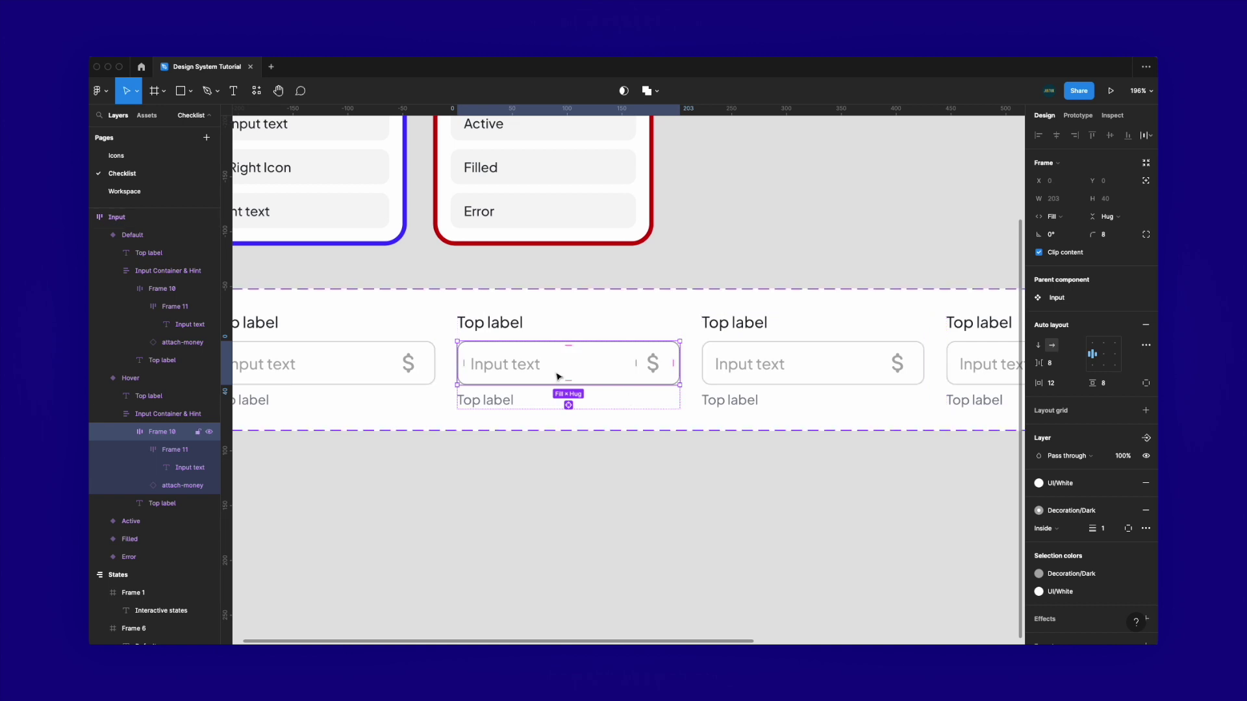
{"action": "left_click", "coordinate": [587, 307]}
{"action": "left_click", "coordinate": [588, 278]}
Change the stroke of the Active variant's input container to the Primary Blue/Main color style
{"action": "scroll", "coordinate": [587, 279], "scroll_direction": "up", "scroll_amount": 3}
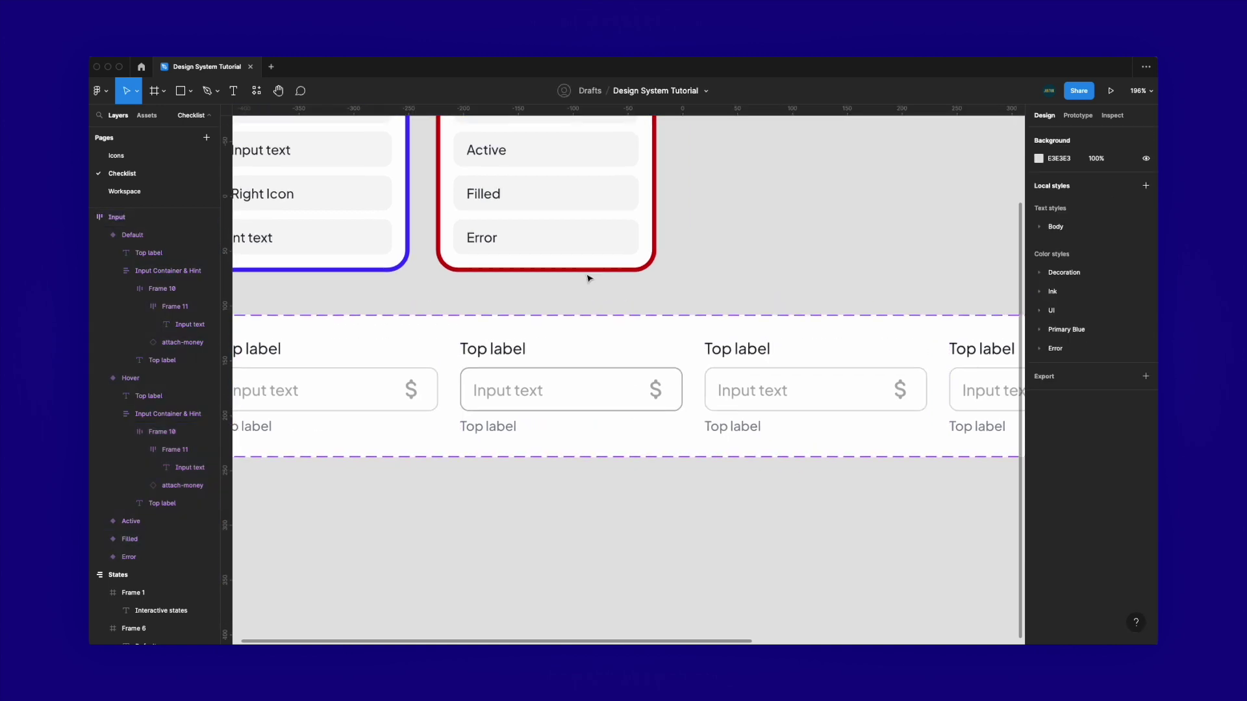
{"action": "scroll", "coordinate": [803, 453], "scroll_direction": "right", "scroll_amount": 4}
{"action": "scroll", "coordinate": [803, 453], "scroll_direction": "up", "scroll_amount": 2}
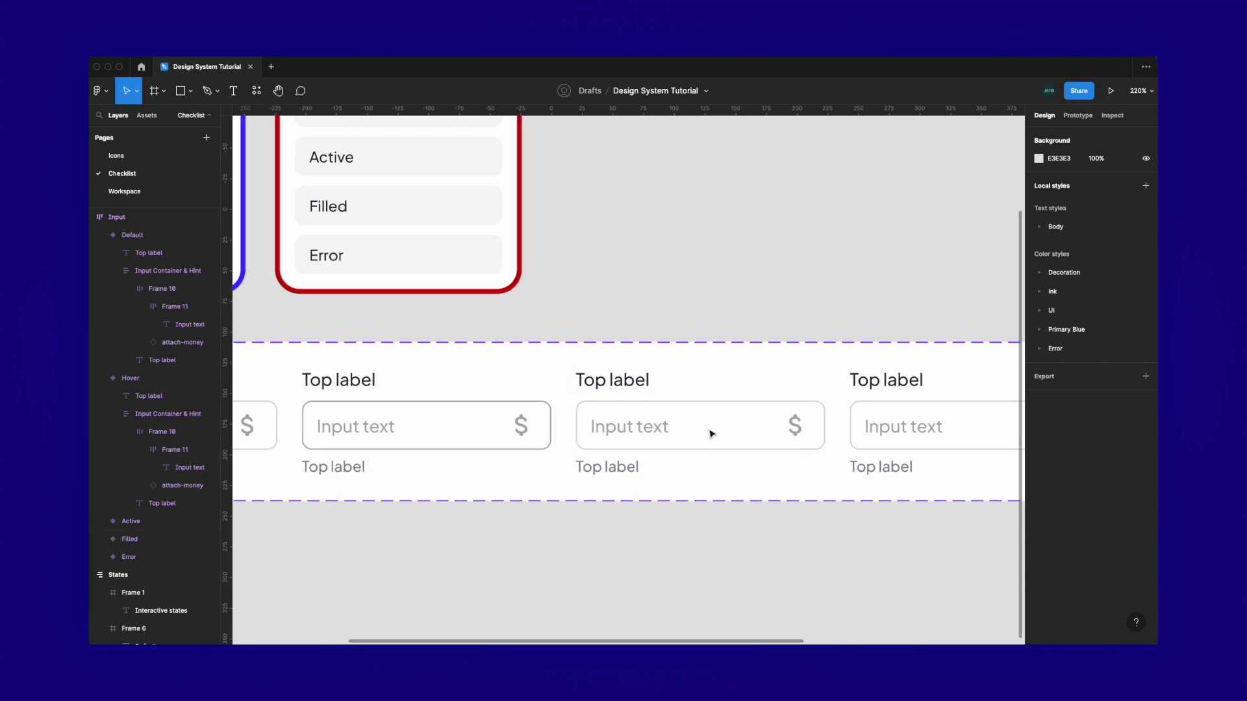
{"action": "scroll", "coordinate": [721, 435], "scroll_direction": "right", "scroll_amount": 2}
{"action": "left_click", "coordinate": [692, 417]}
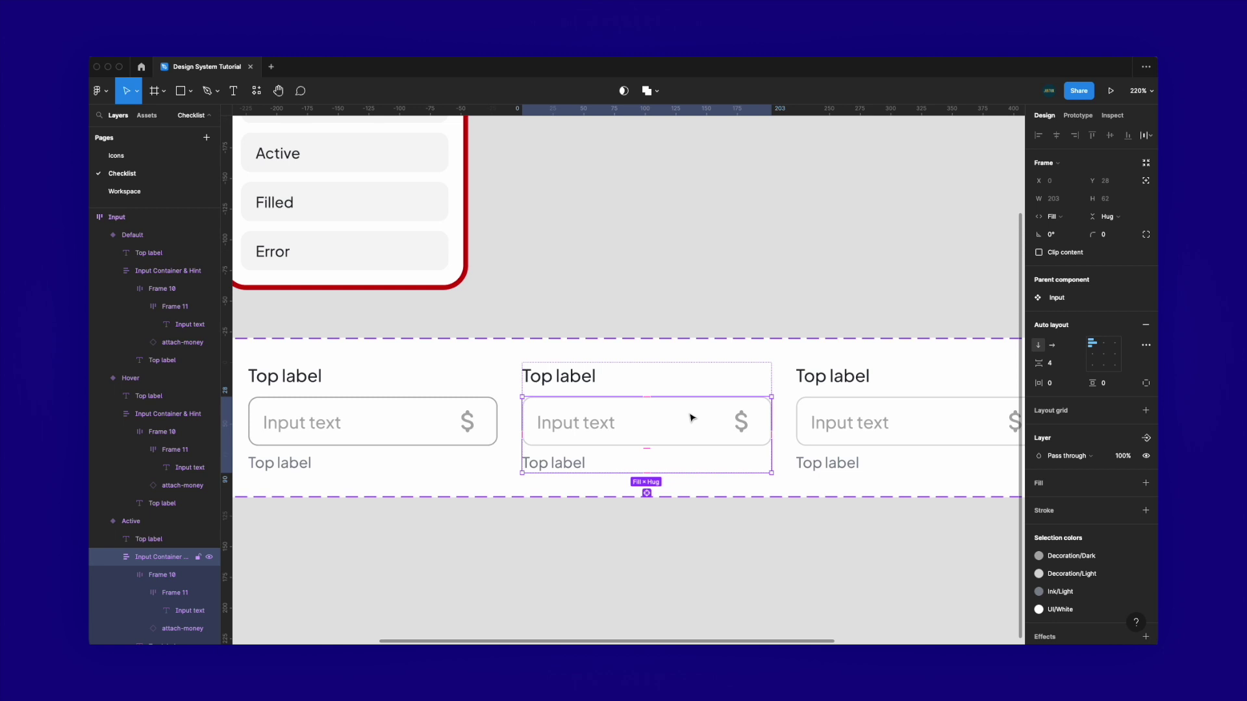
{"action": "left_click", "coordinate": [673, 421]}
{"action": "scroll", "coordinate": [676, 421], "scroll_direction": "up", "scroll_amount": 2}
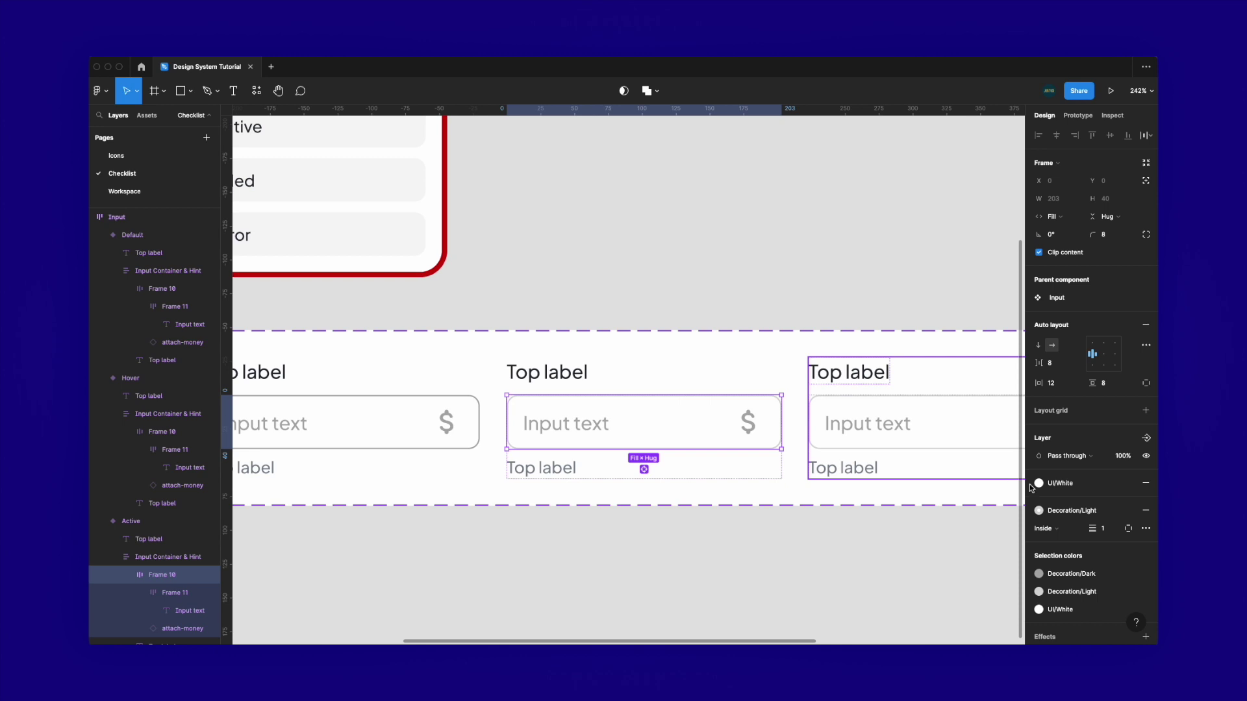
{"action": "left_click", "coordinate": [1038, 592]}
{"action": "left_click", "coordinate": [1045, 625]}
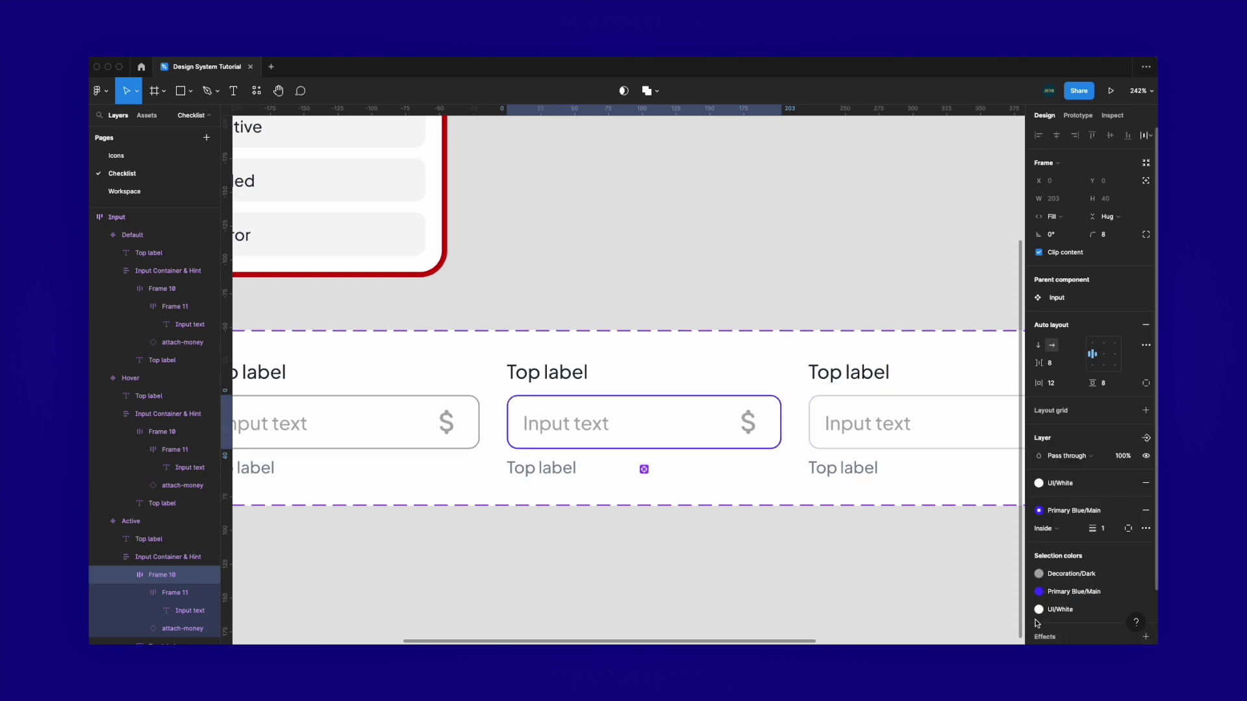
Apply the Primary Blue/Main color style to the hint text below the Active variant's input container
{"action": "left_click", "coordinate": [540, 468]}
{"action": "left_click", "coordinate": [1056, 440]}
{"action": "left_click", "coordinate": [1042, 606]}
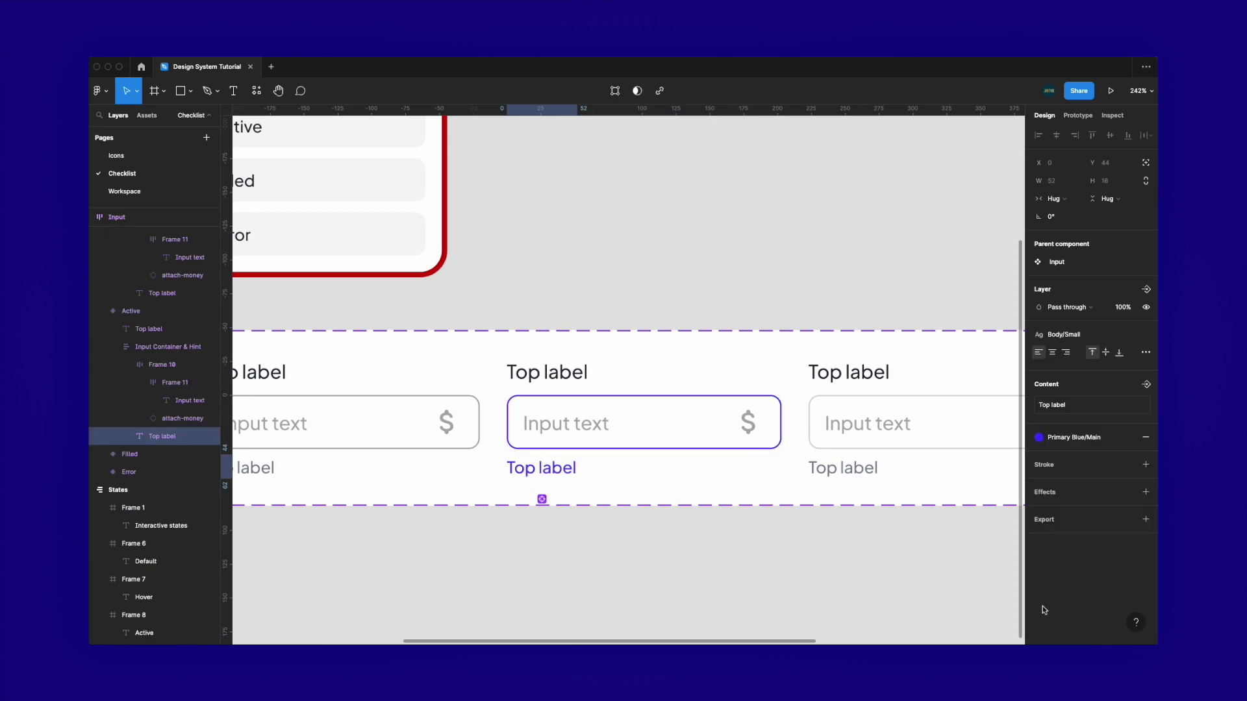
Recolor the Active variant's dollar icon to a near-black color style and its input text to UI/Black
{"action": "left_click", "coordinate": [752, 429]}
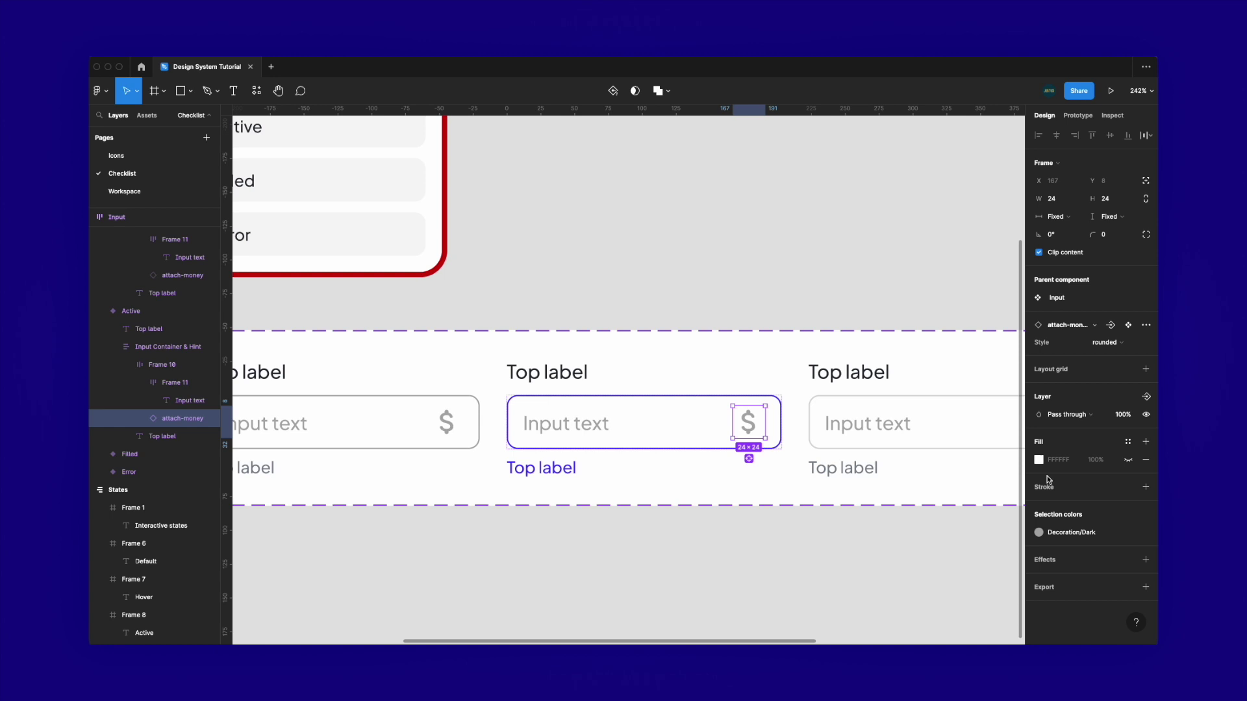
{"action": "left_click", "coordinate": [1040, 532]}
{"action": "left_click", "coordinate": [942, 550]}
{"action": "left_click", "coordinate": [559, 423]}
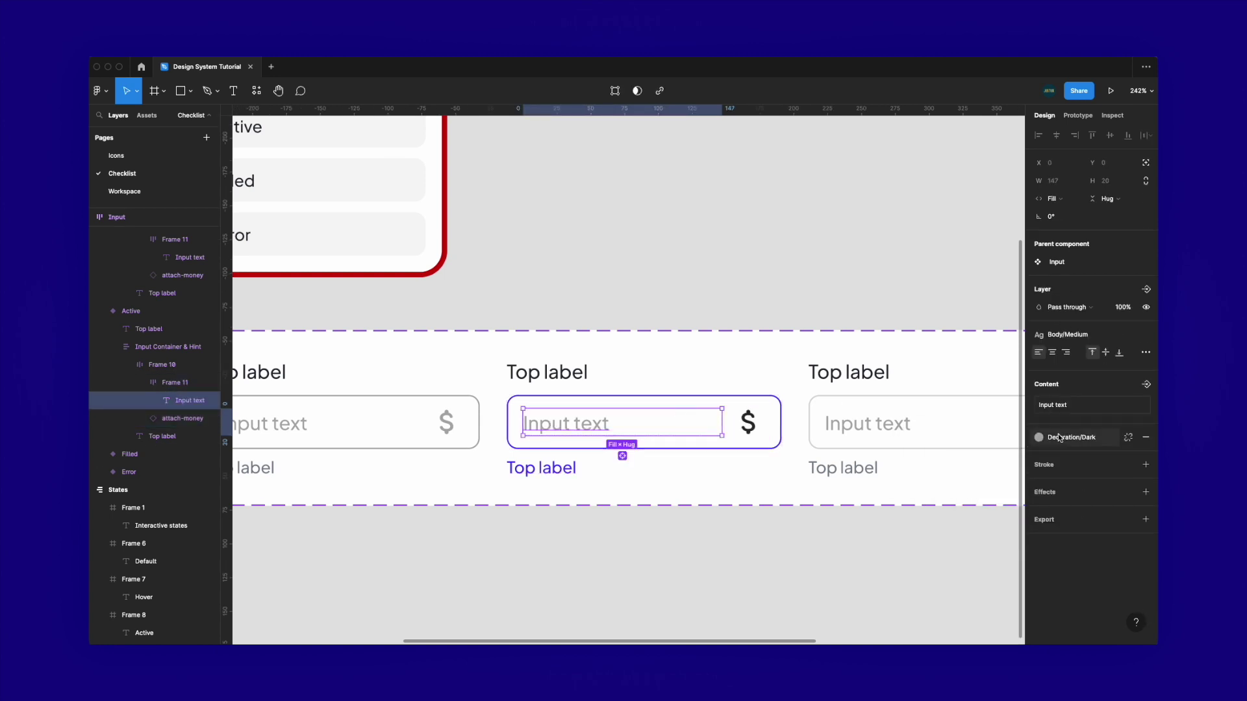
{"action": "left_click", "coordinate": [1039, 438]}
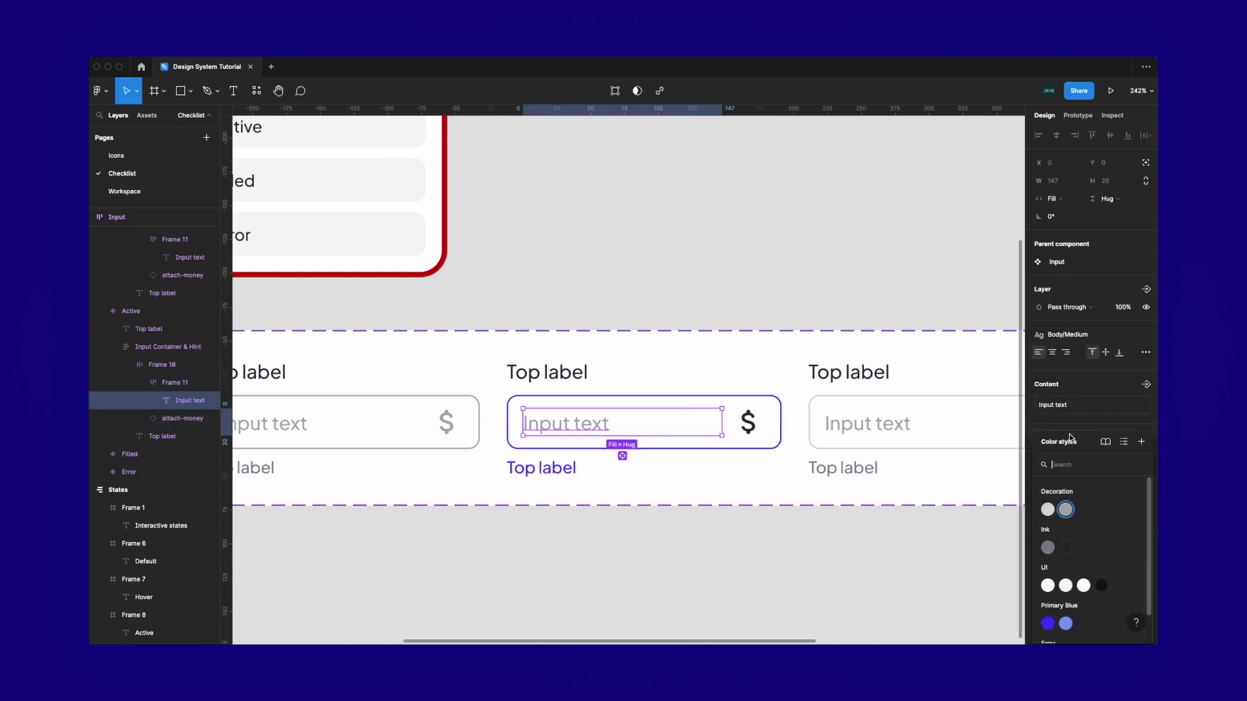
{"action": "left_click", "coordinate": [1100, 587]}
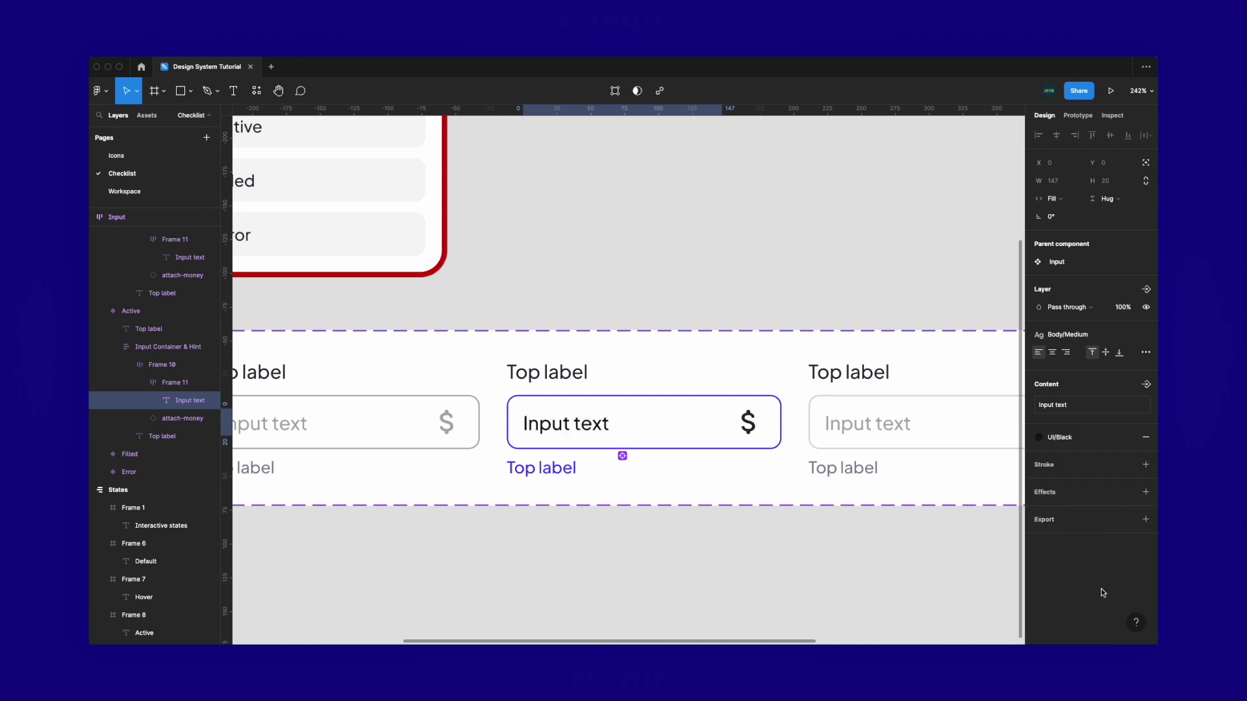
{"action": "left_click", "coordinate": [655, 541]}
Give the frame around the Active variant's input text a left padding of 4 and an Ink/Dark stroke
{"action": "left_click", "coordinate": [609, 424]}
{"action": "double_click", "coordinate": [610, 424]}
{"action": "double_click", "coordinate": [610, 423]}
{"action": "double_click", "coordinate": [609, 429]}
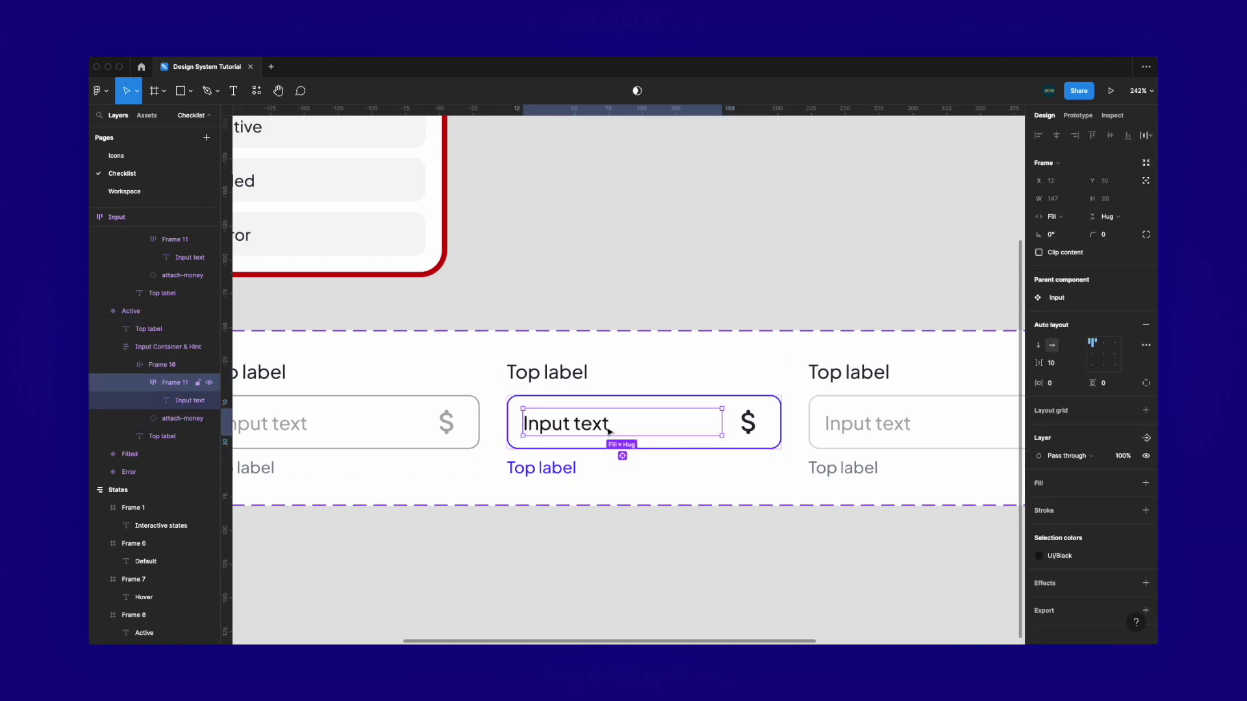
{"action": "scroll", "coordinate": [609, 431], "scroll_direction": "up", "scroll_amount": 5}
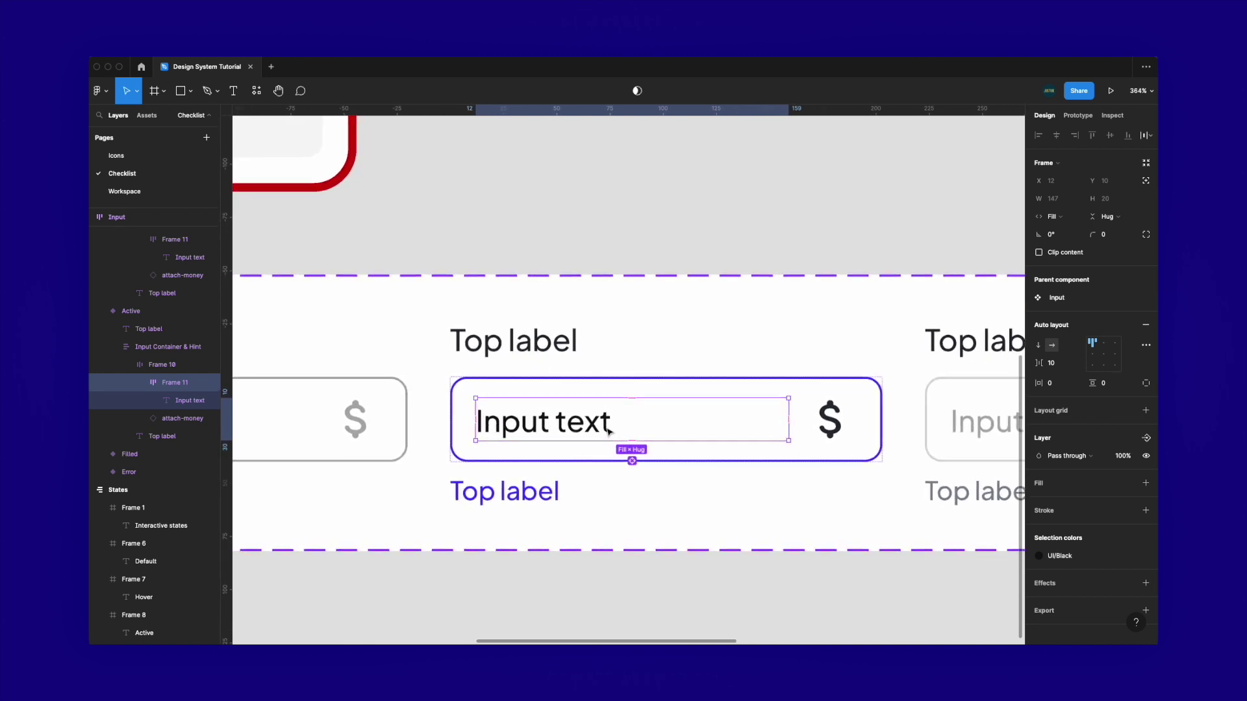
{"action": "scroll", "coordinate": [609, 431], "scroll_direction": "down", "scroll_amount": 2}
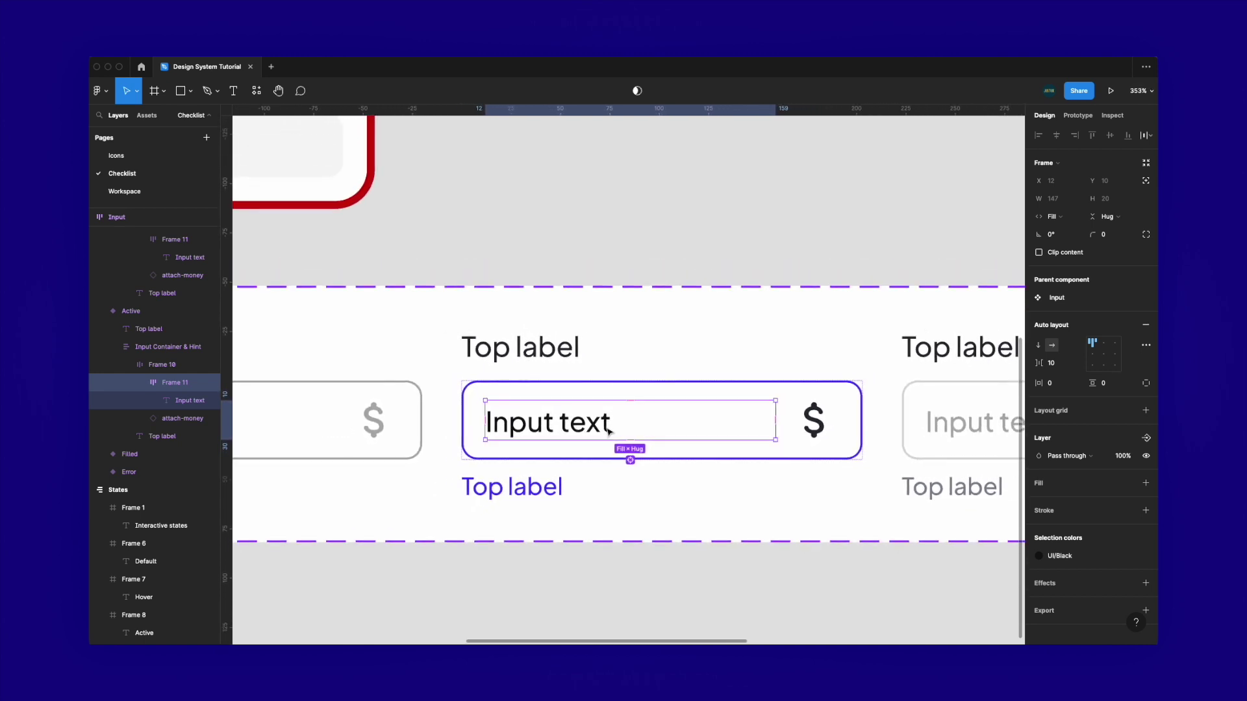
{"action": "left_click", "coordinate": [1146, 384]}
{"action": "left_click", "coordinate": [1146, 384]}
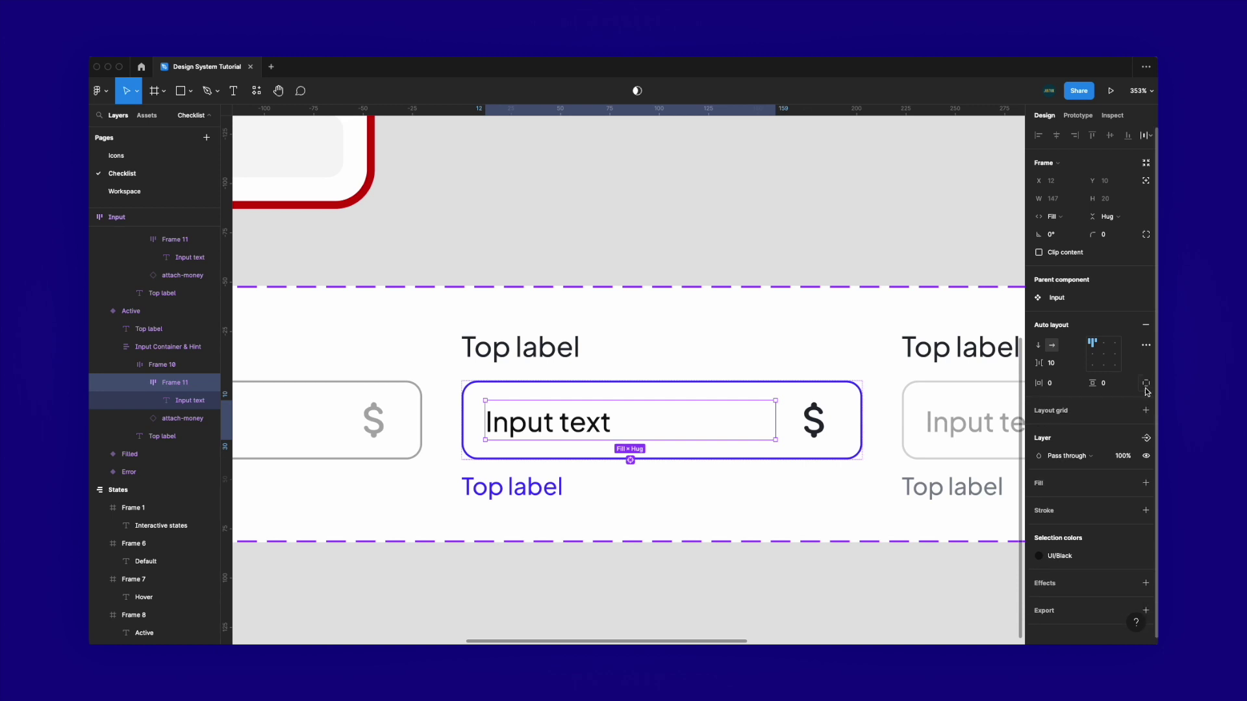
{"action": "left_click", "coordinate": [1147, 384]}
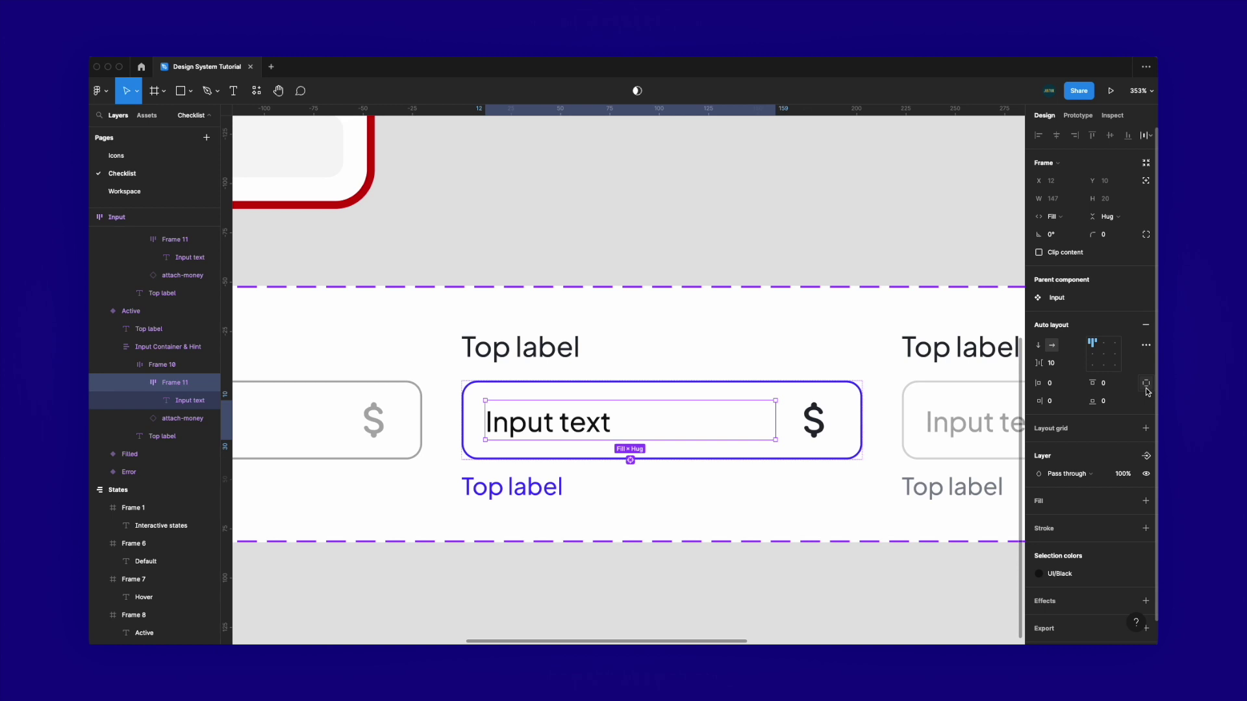
{"action": "left_click", "coordinate": [1066, 385]}
{"action": "type", "text": "4"}
{"action": "key", "text": "Return"}
{"action": "left_click", "coordinate": [1132, 529]}
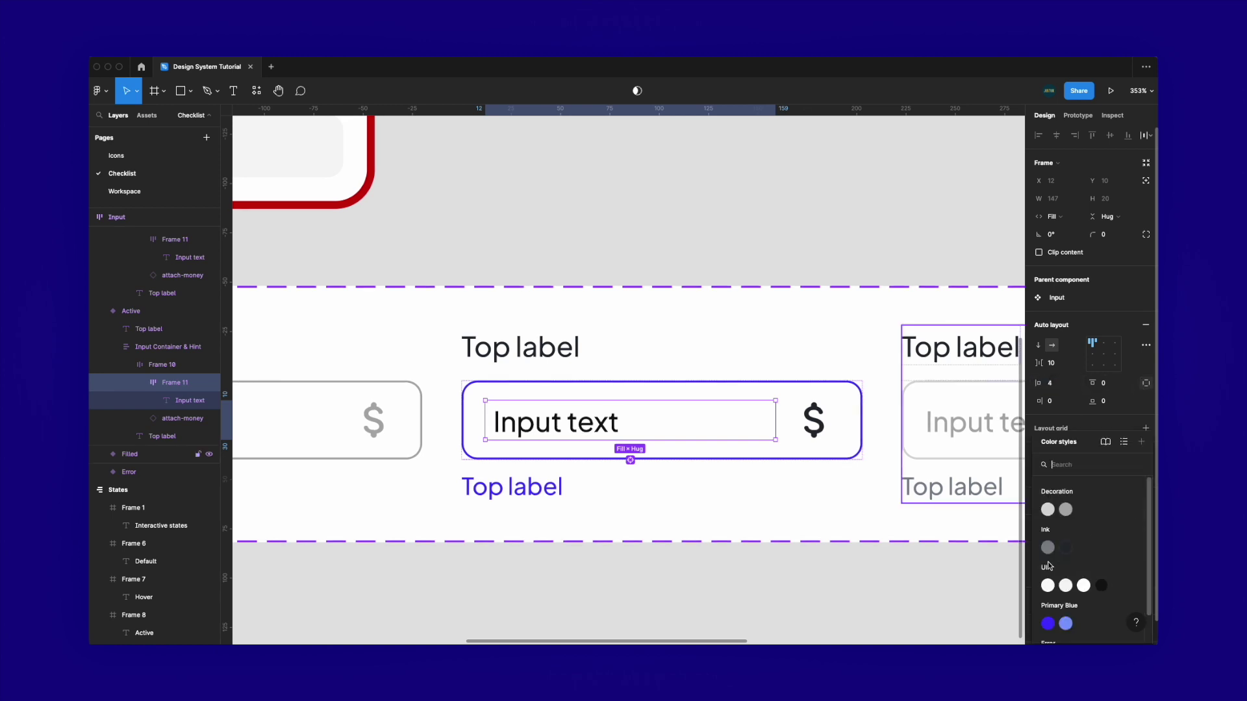
{"action": "left_click", "coordinate": [1061, 551]}
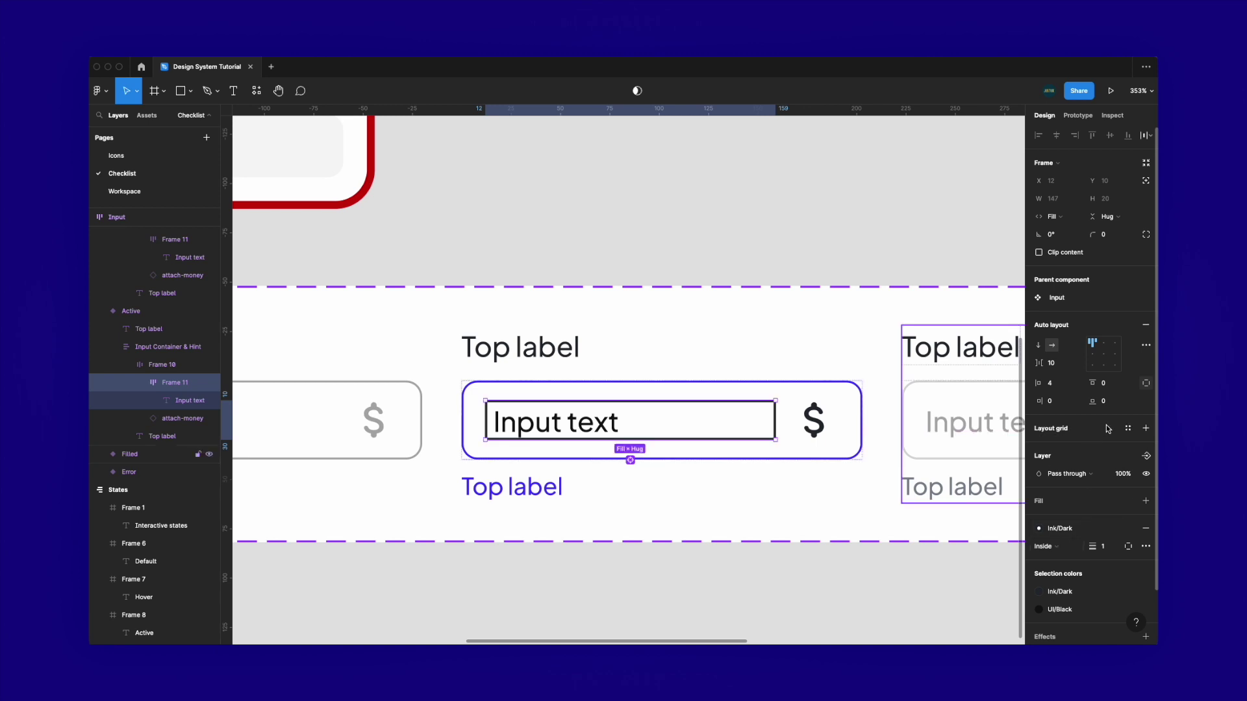
{"action": "left_click", "coordinate": [1130, 547]}
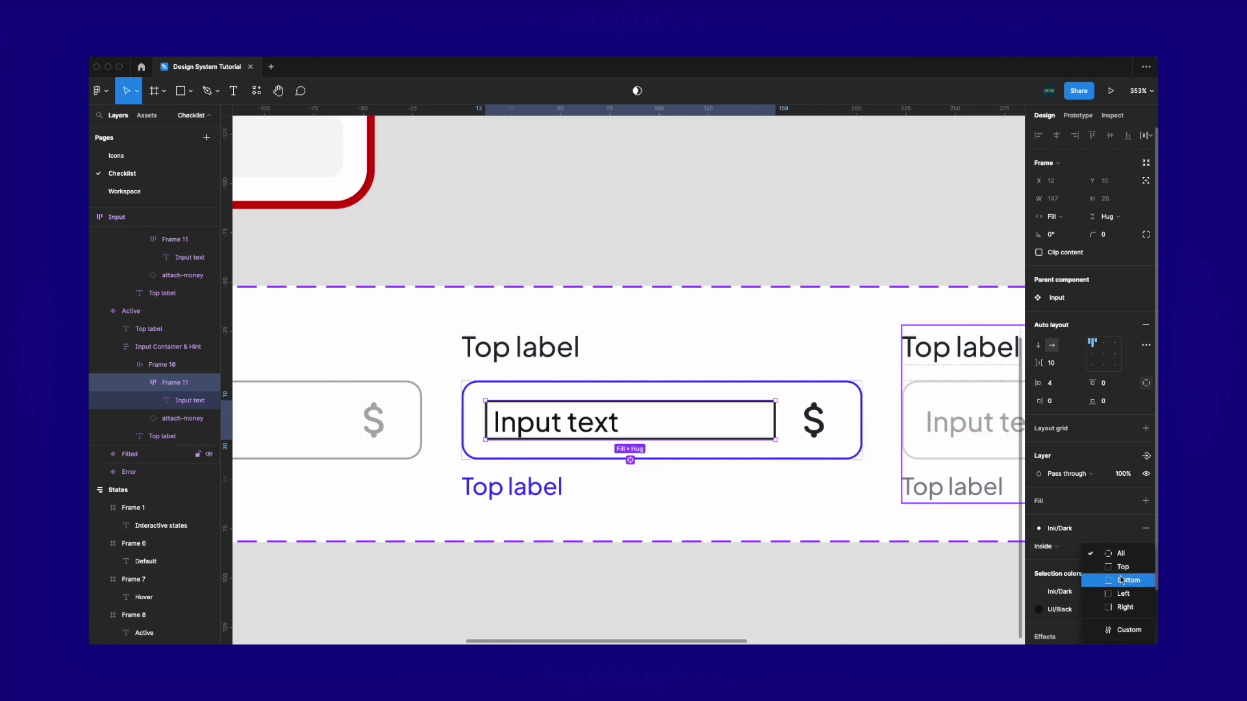
{"action": "left_click", "coordinate": [1117, 529]}
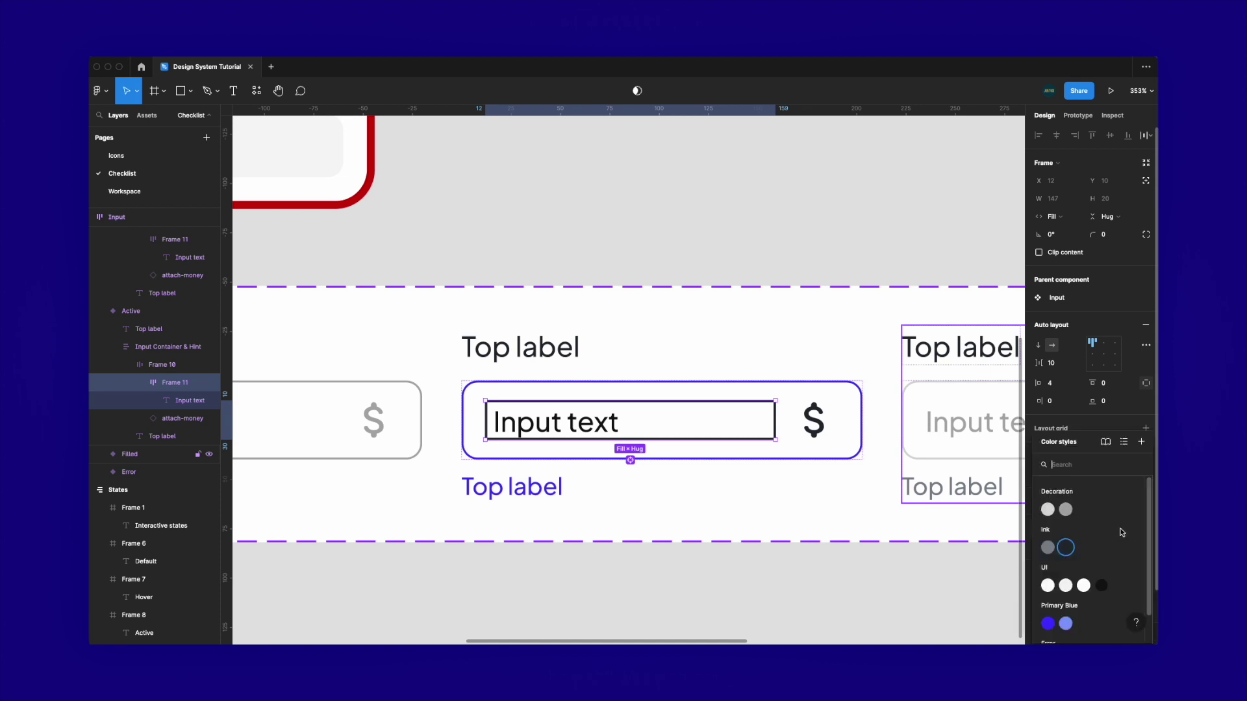
{"action": "left_click", "coordinate": [1090, 431]}
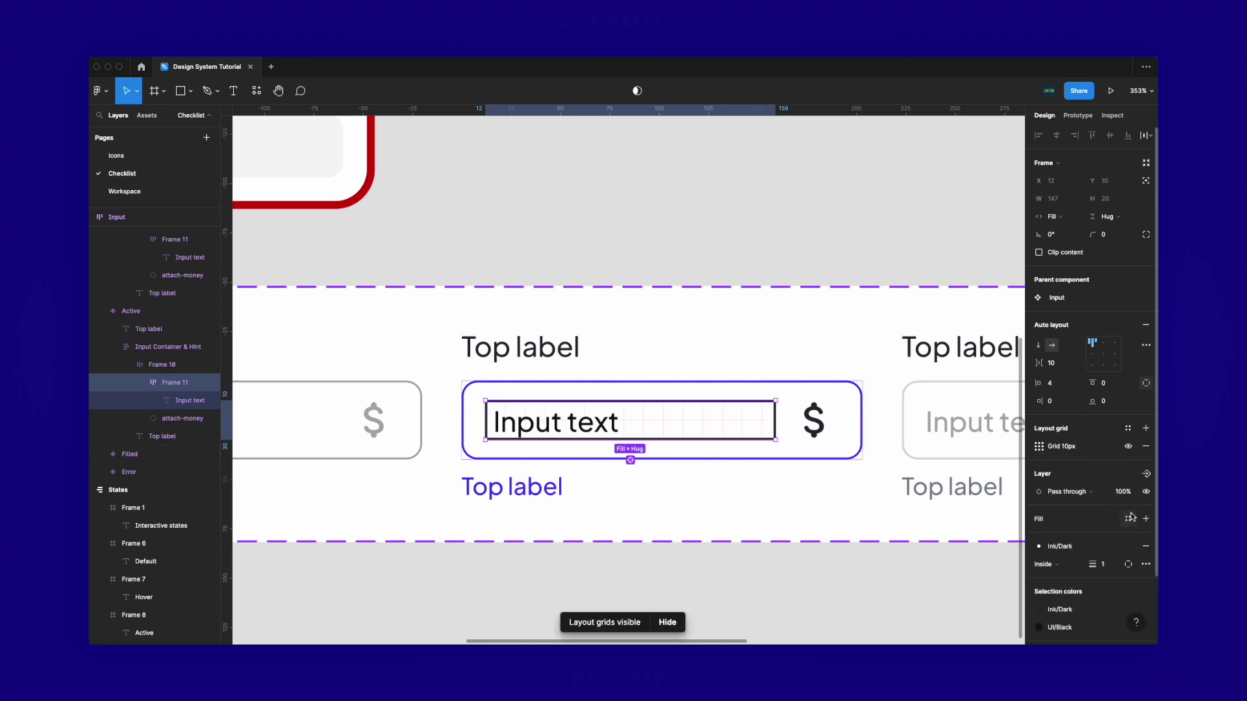
{"action": "left_click", "coordinate": [1144, 448]}
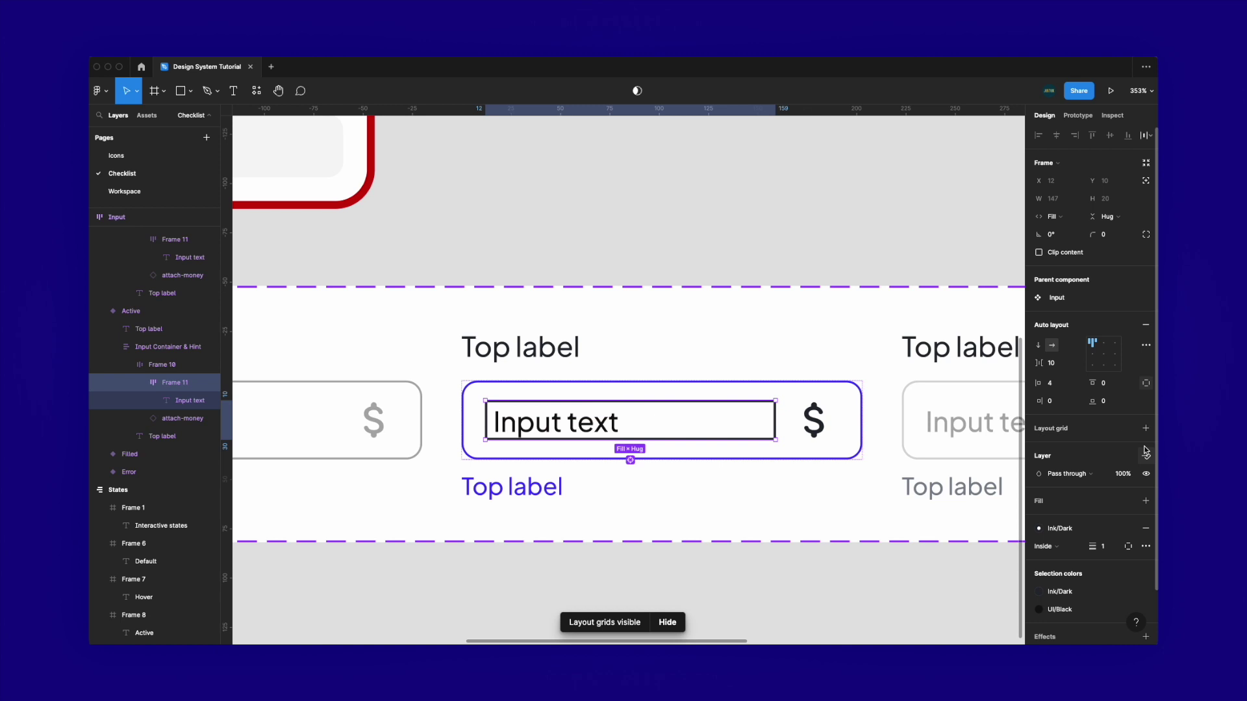
Limit the stroke of the Active variant's text frame to its left side to form a text cursor
{"action": "left_click", "coordinate": [1129, 548]}
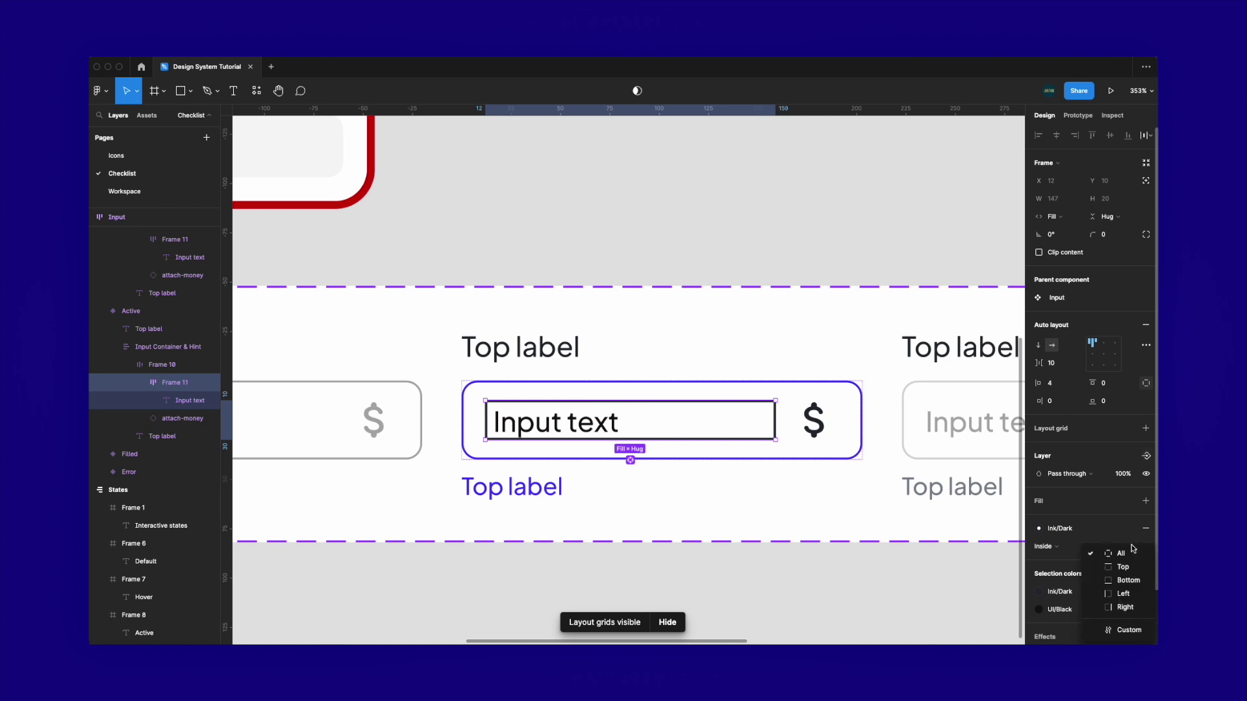
{"action": "left_click", "coordinate": [1124, 593]}
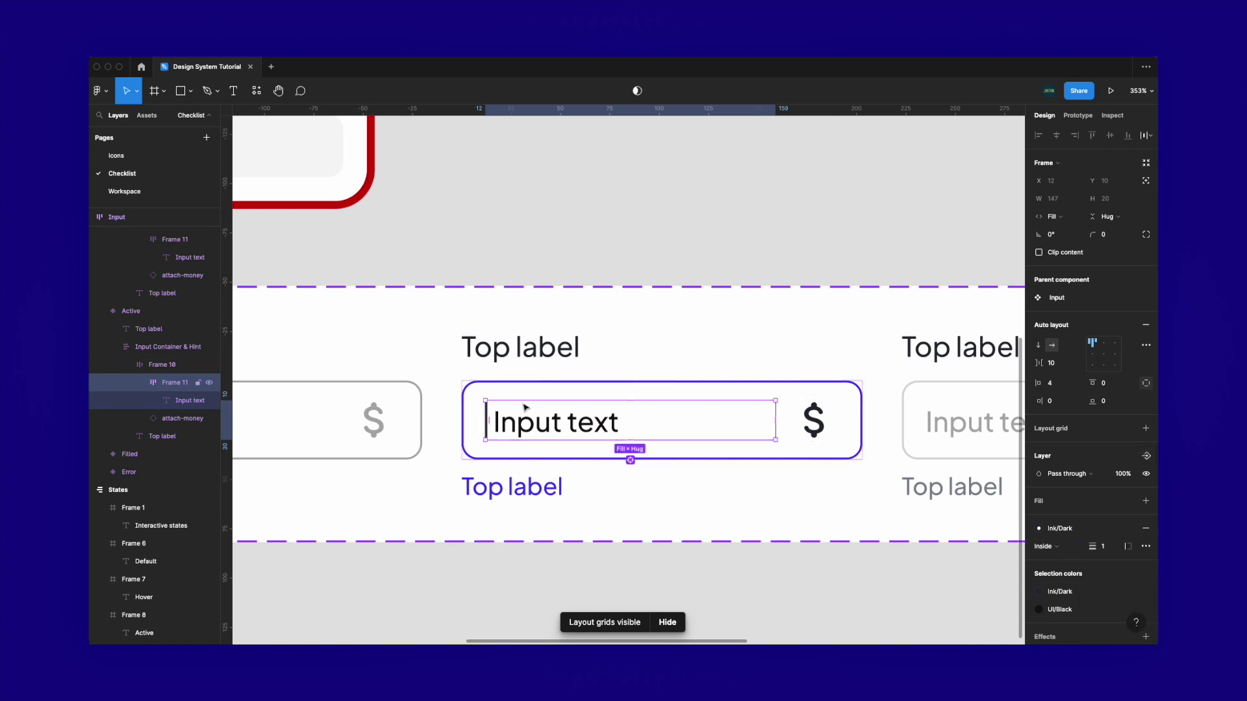
{"action": "left_click", "coordinate": [665, 267]}
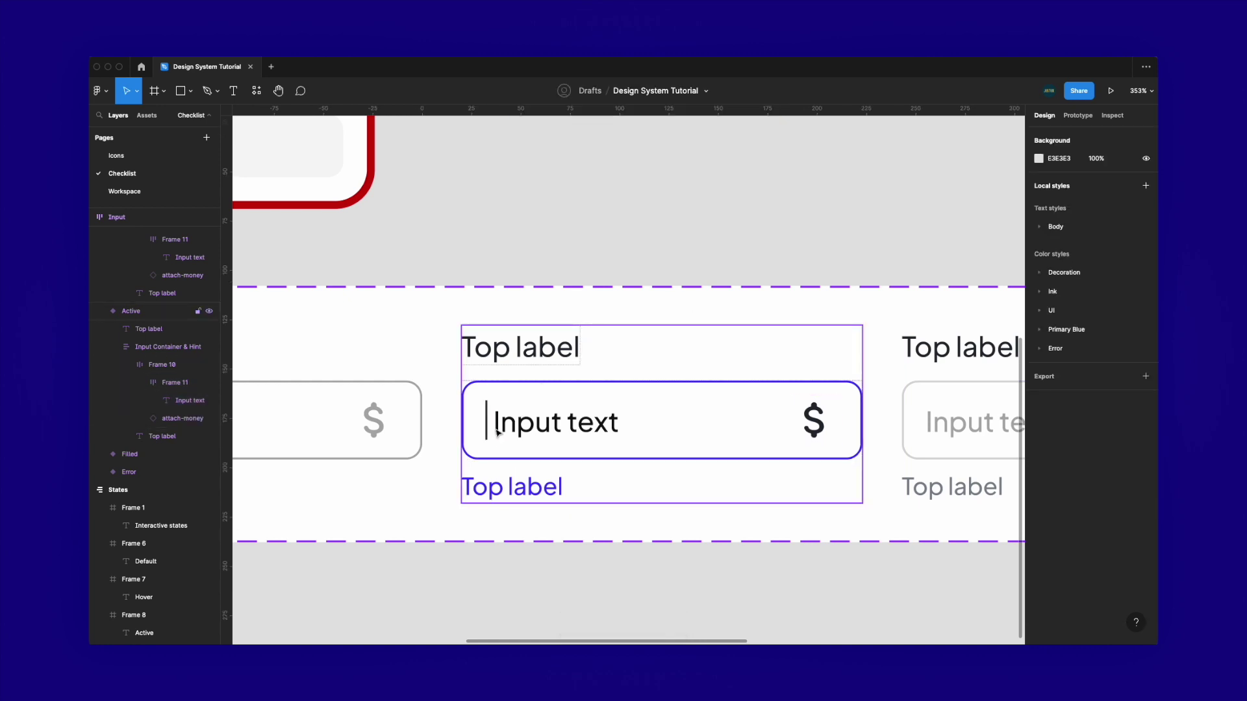
{"action": "scroll", "coordinate": [610, 410], "scroll_direction": "down", "scroll_amount": 3}
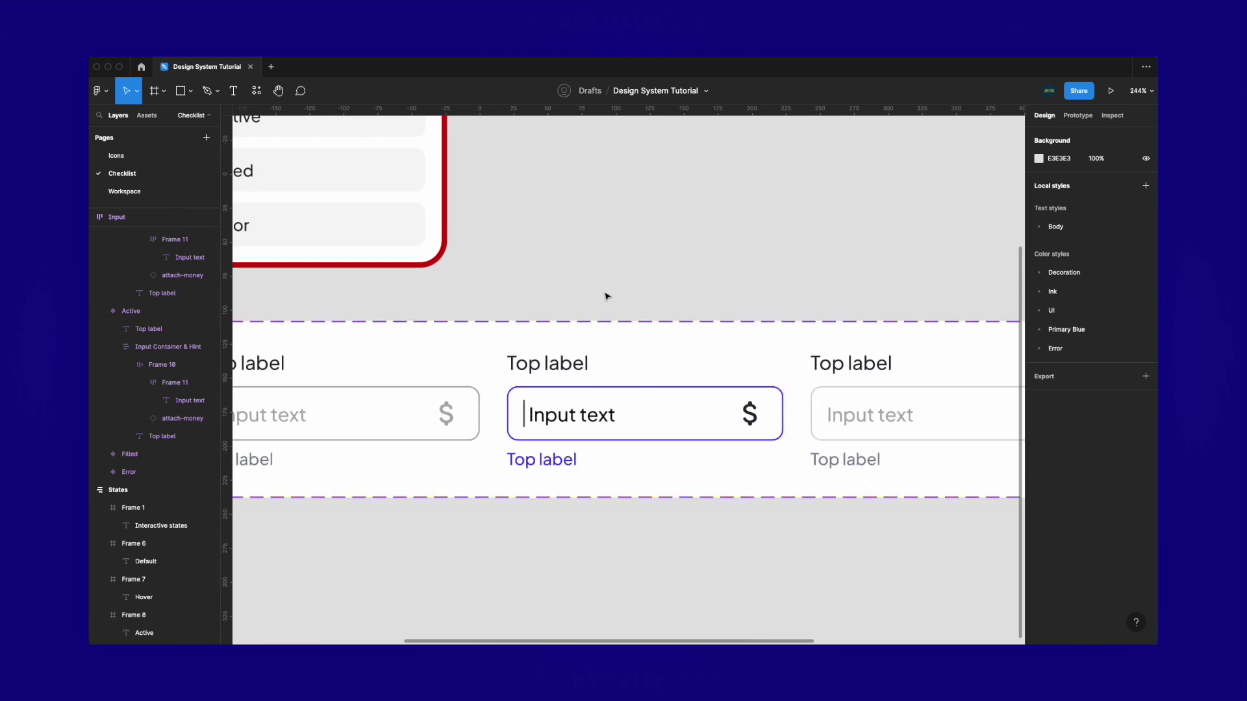
{"action": "scroll", "coordinate": [628, 434], "scroll_direction": "up", "scroll_amount": 3}
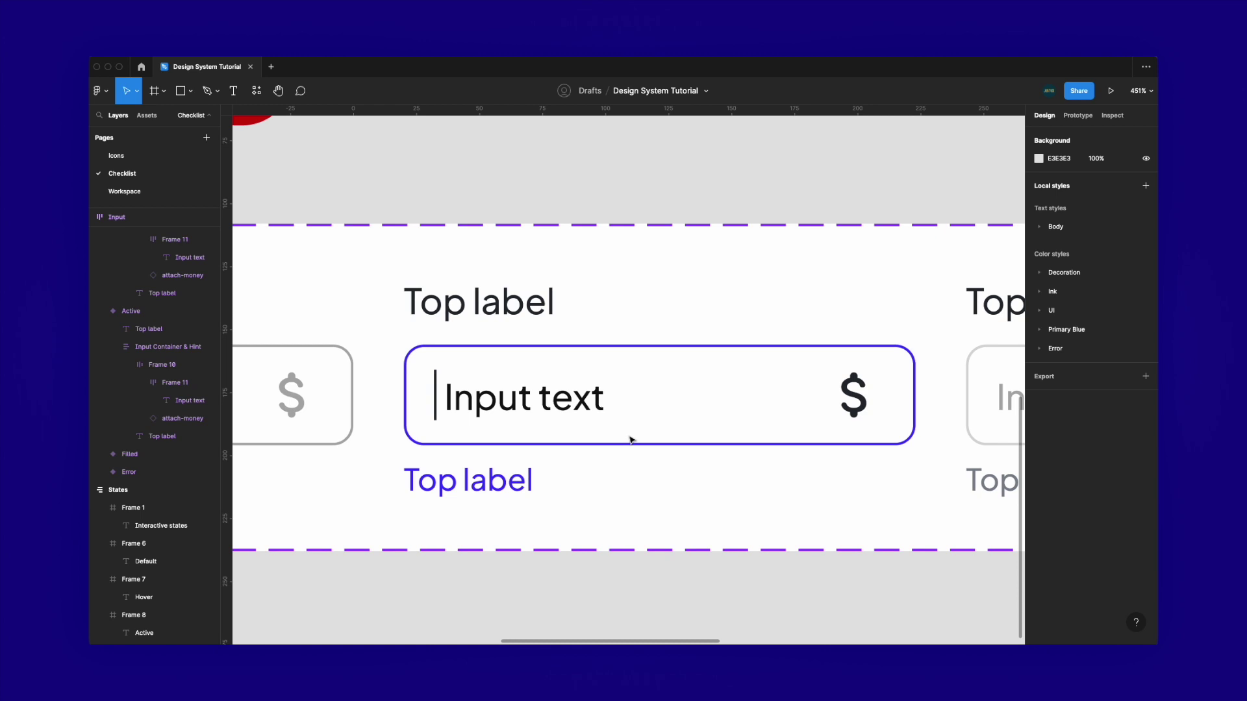
{"action": "left_click", "coordinate": [628, 396]}
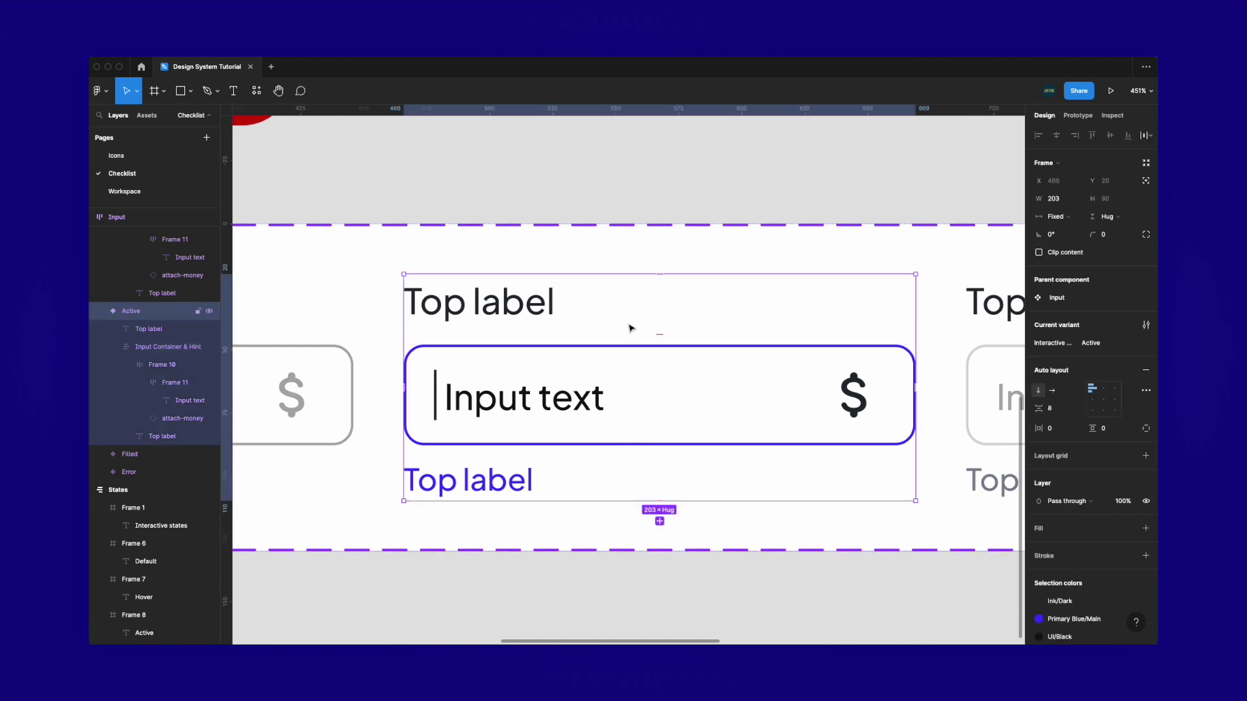
{"action": "left_click", "coordinate": [622, 210]}
{"action": "left_click", "coordinate": [607, 364]}
{"action": "double_click", "coordinate": [604, 366]}
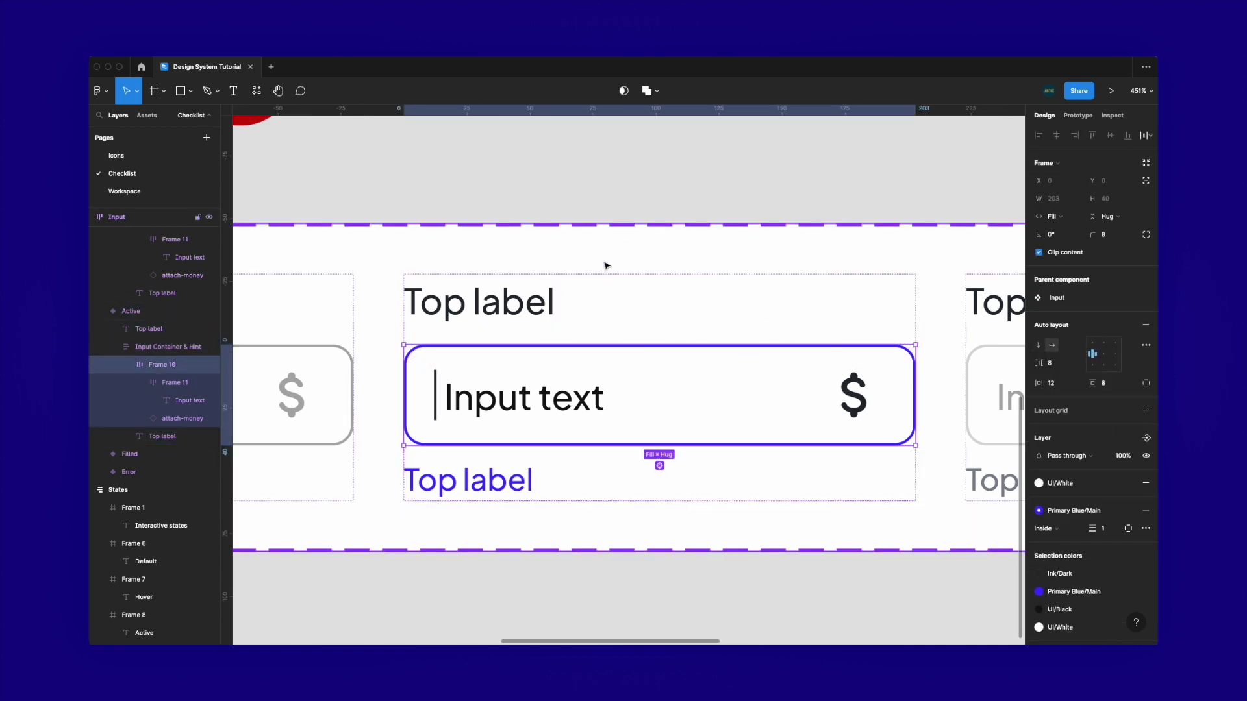
{"action": "left_click", "coordinate": [598, 156]}
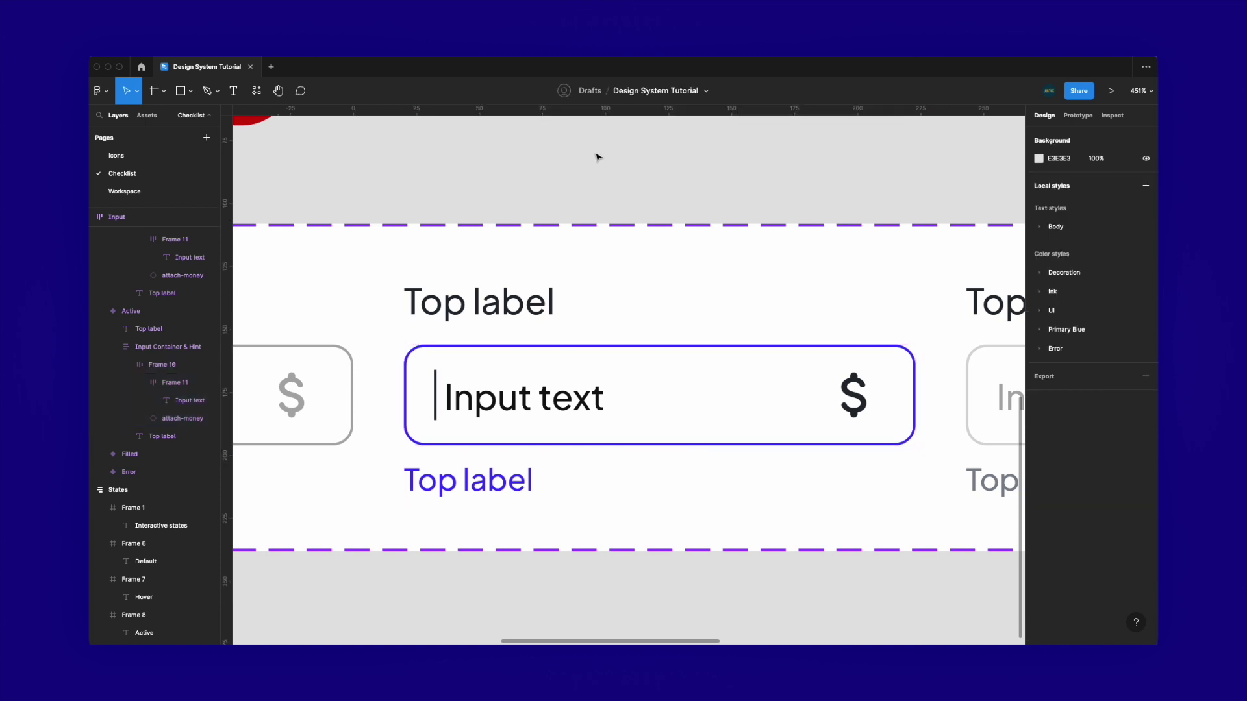
Draw a rectangle about 82 by 25, place it inside the Active variant above the input container, and give it absolute position
{"action": "key", "text": "r"}
{"action": "left_click_drag", "start_coordinate": [568, 150], "coordinate": [773, 203]}
{"action": "left_click_drag", "start_coordinate": [679, 189], "coordinate": [607, 336]}
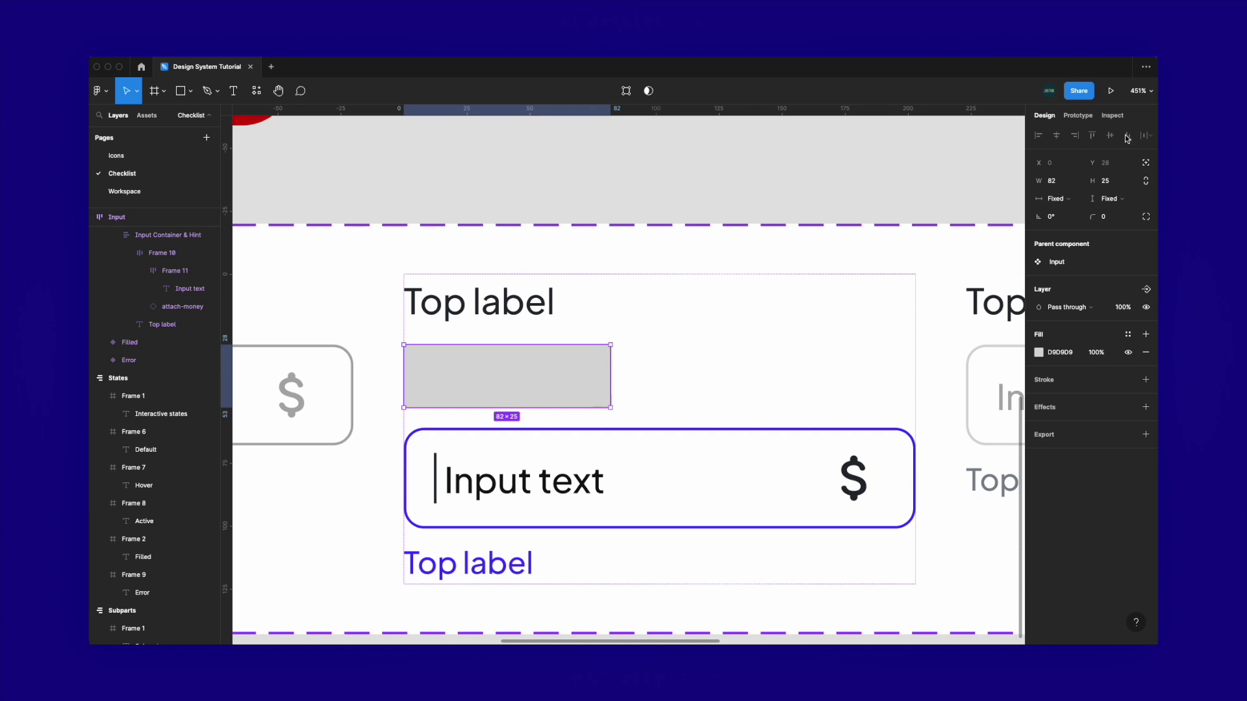
{"action": "left_click", "coordinate": [1146, 165]}
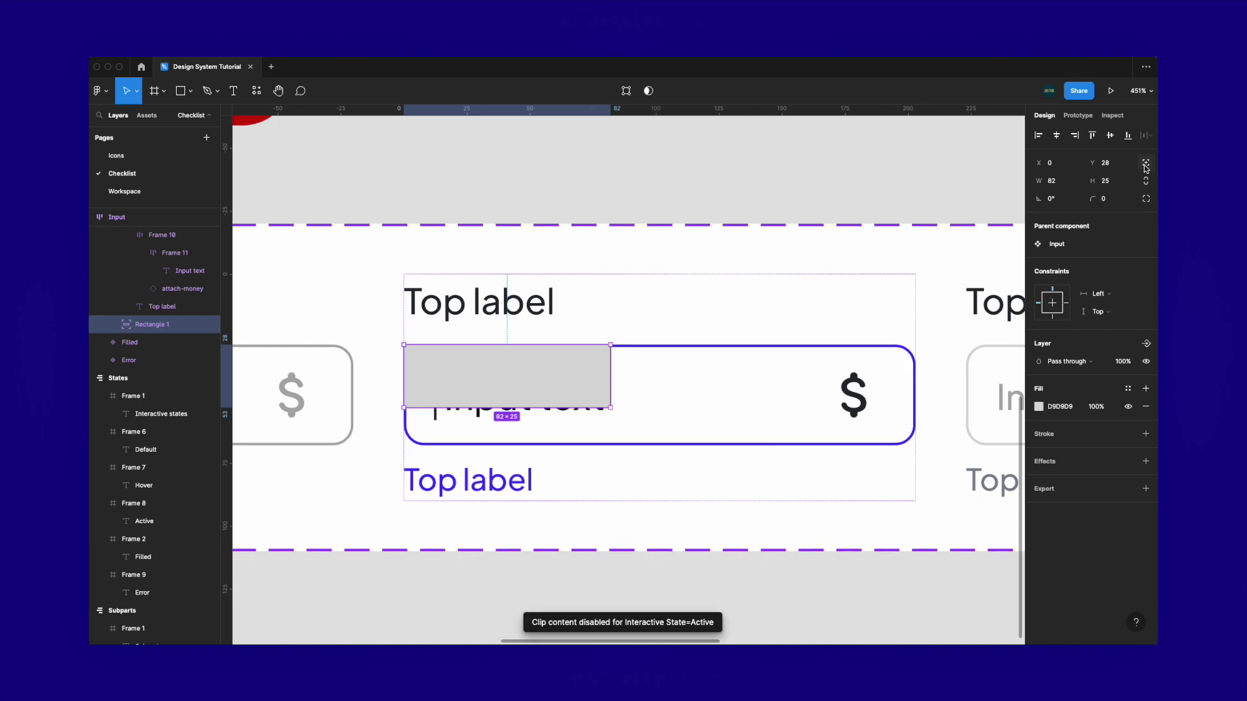
Resize the rectangle to 207 by 44 at X -2, Y 26 so it extends 2 beyond every side of the Active input container
{"action": "scroll", "coordinate": [532, 375], "scroll_direction": "up", "scroll_amount": 3}
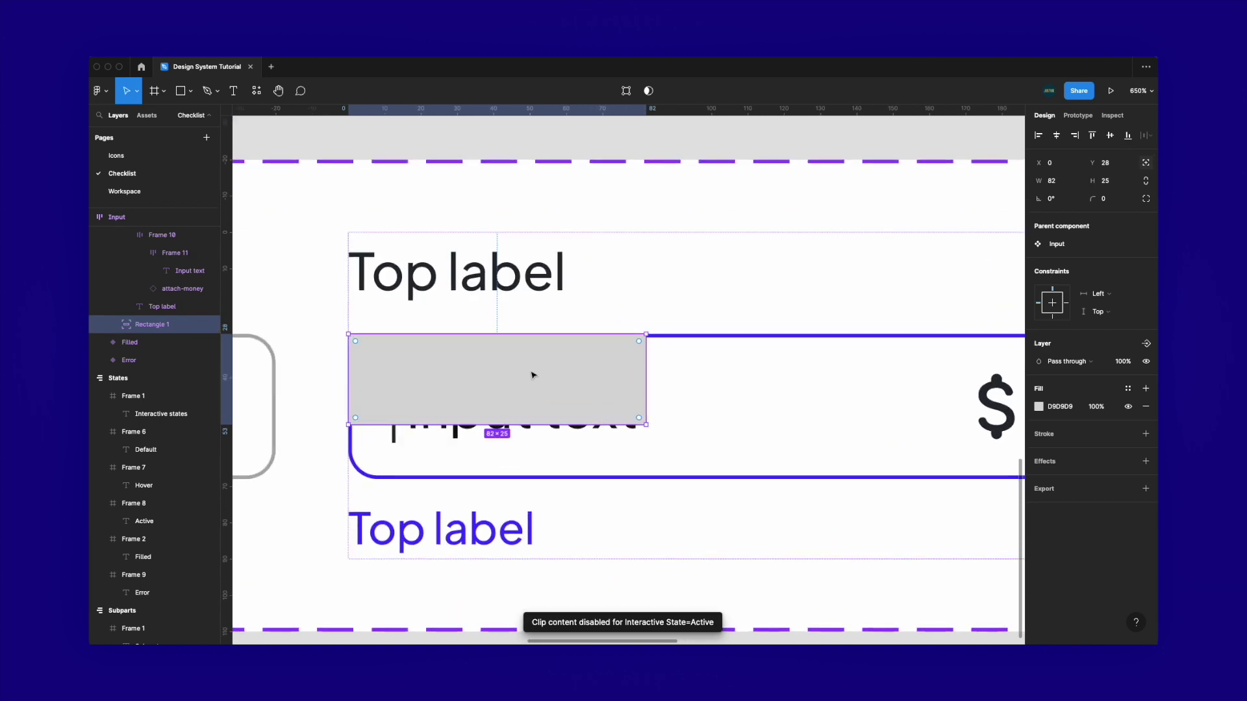
{"action": "scroll", "coordinate": [532, 374], "scroll_direction": "up", "scroll_amount": 5}
{"action": "left_click_drag", "start_coordinate": [532, 374], "coordinate": [533, 373]}
{"action": "scroll", "coordinate": [533, 374], "scroll_direction": "left", "scroll_amount": 5}
{"action": "scroll", "coordinate": [528, 351], "scroll_direction": "up", "scroll_amount": 2}
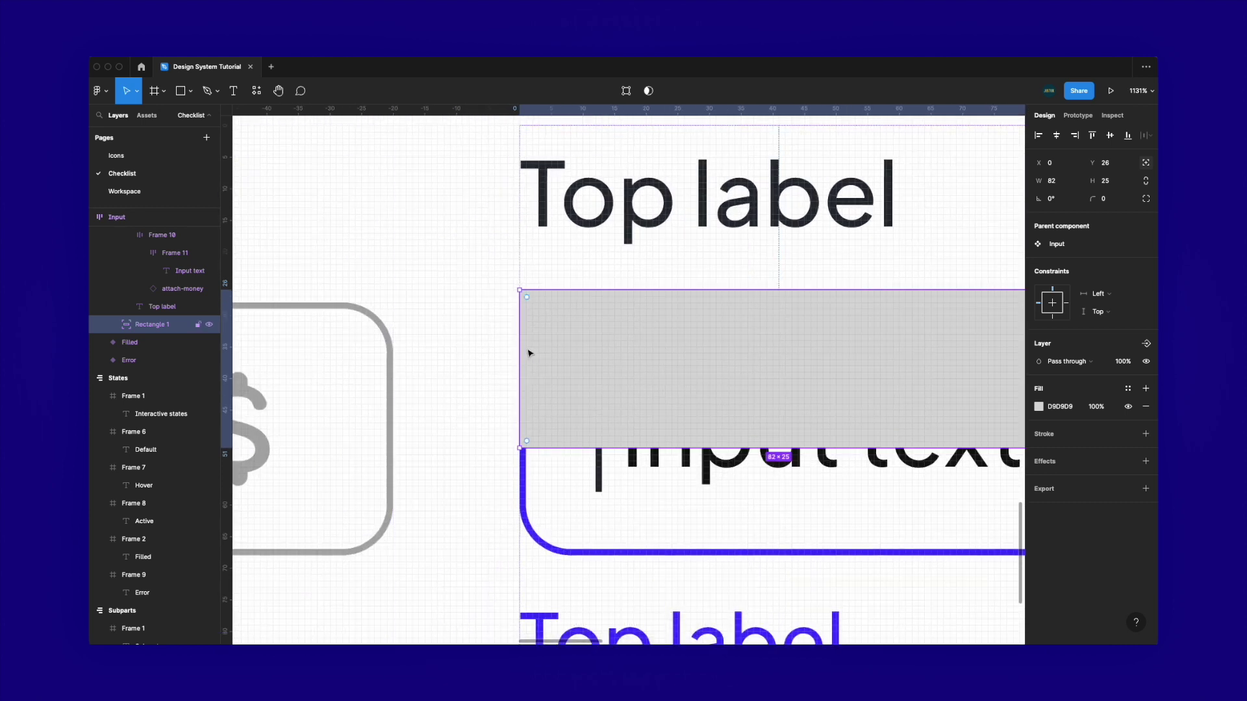
{"action": "left_click_drag", "start_coordinate": [520, 347], "coordinate": [509, 347]}
{"action": "left_click_drag", "start_coordinate": [571, 450], "coordinate": [568, 567]}
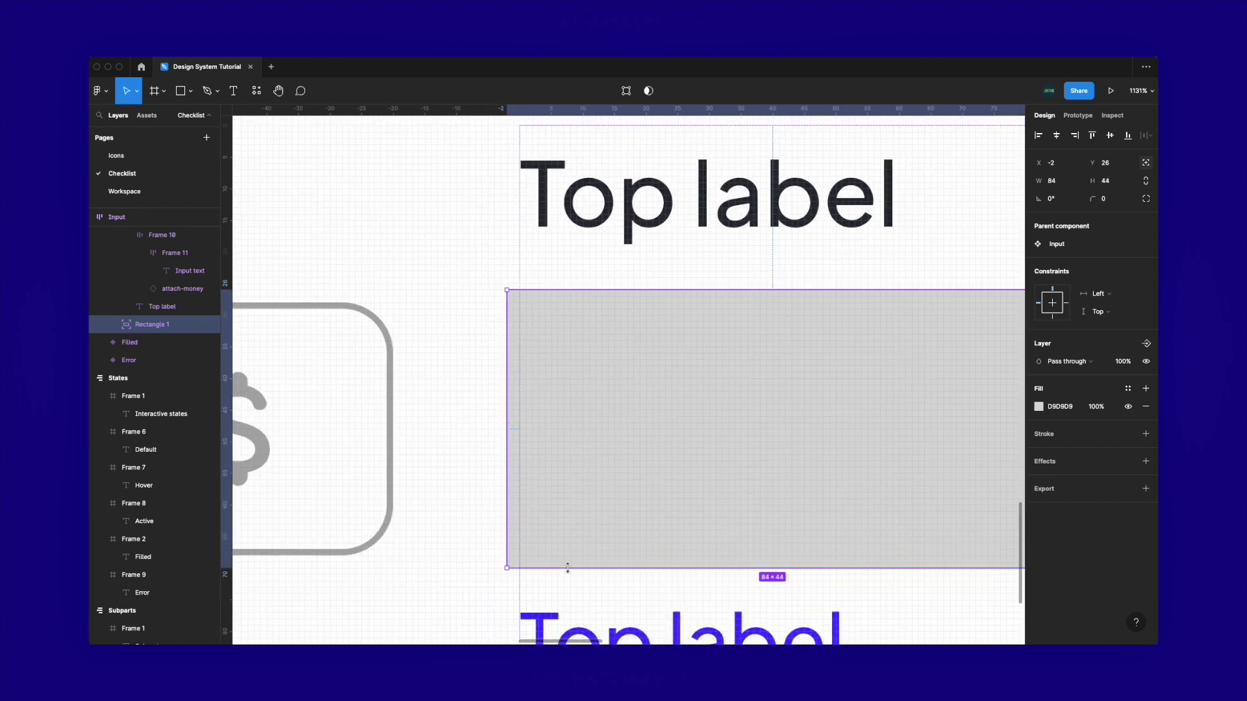
{"action": "scroll", "coordinate": [569, 566], "scroll_direction": "down", "scroll_amount": 5}
{"action": "scroll", "coordinate": [571, 552], "scroll_direction": "right", "scroll_amount": 3}
{"action": "left_click_drag", "start_coordinate": [547, 513], "coordinate": [804, 507]}
{"action": "left_click_drag", "start_coordinate": [1036, 181], "coordinate": [1036, 180]}
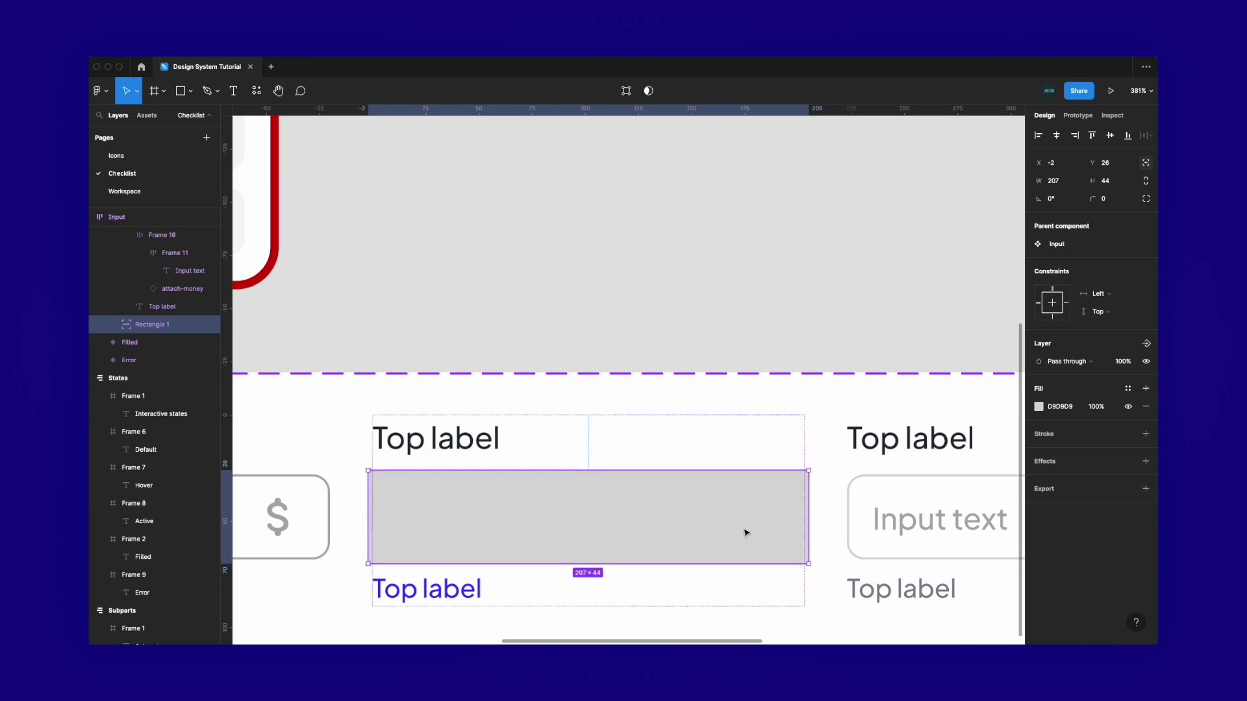
Set the rectangle's corner radius to 10
{"action": "left_click", "coordinate": [1117, 200]}
{"action": "type", "text": "10"}
{"action": "key", "text": "Return"}
{"action": "scroll", "coordinate": [740, 334], "scroll_direction": "down", "scroll_amount": 1}
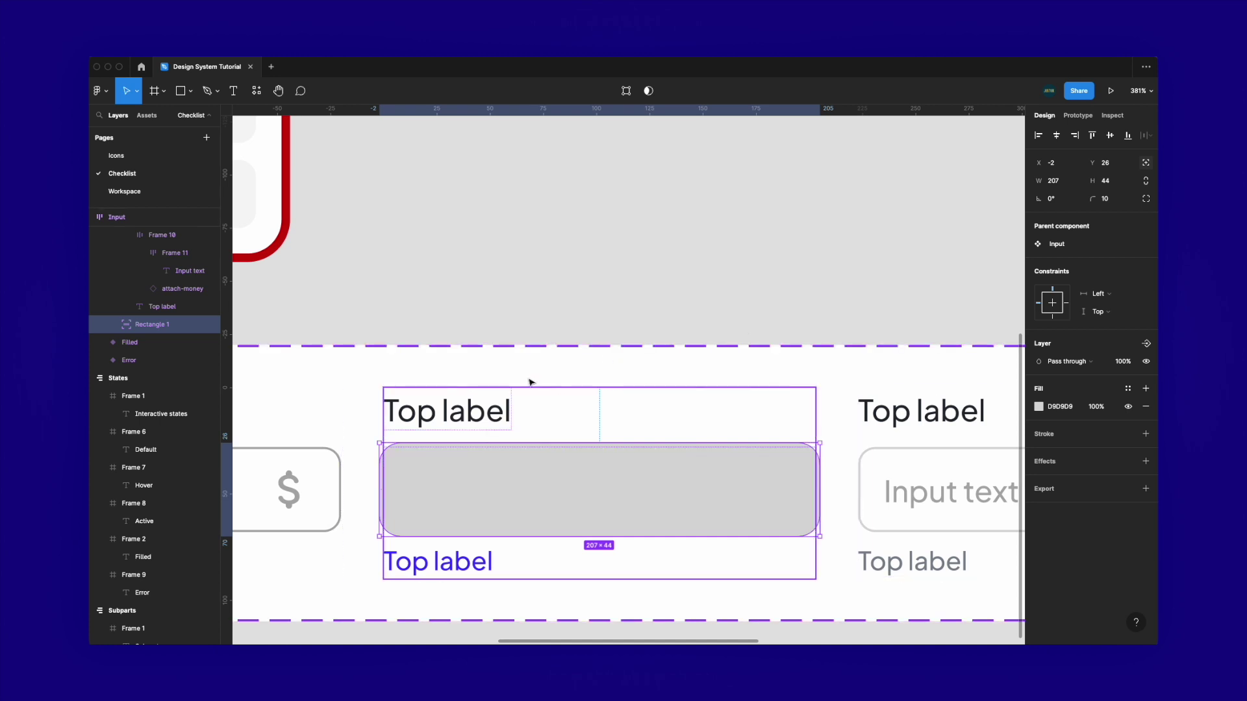
{"action": "left_click", "coordinate": [604, 270]}
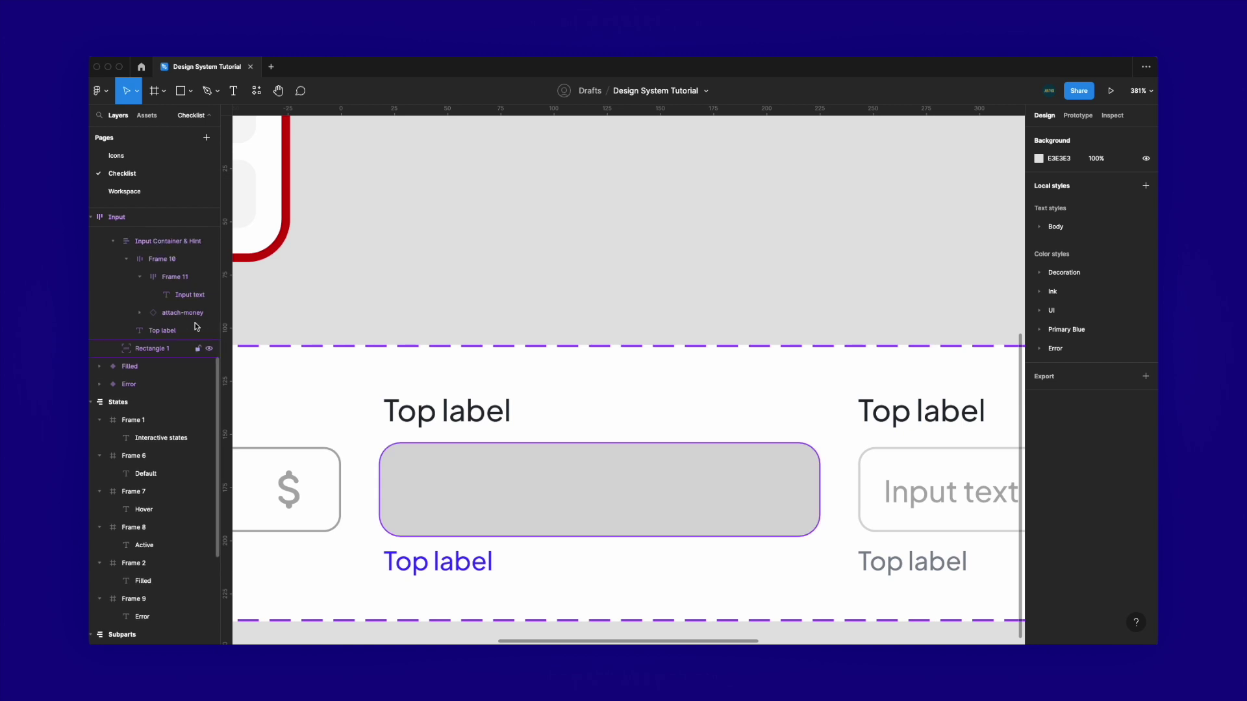
Move the rectangle into the Active variant's Input Container & Hint frame, behind the input container
{"action": "left_click", "coordinate": [112, 272]}
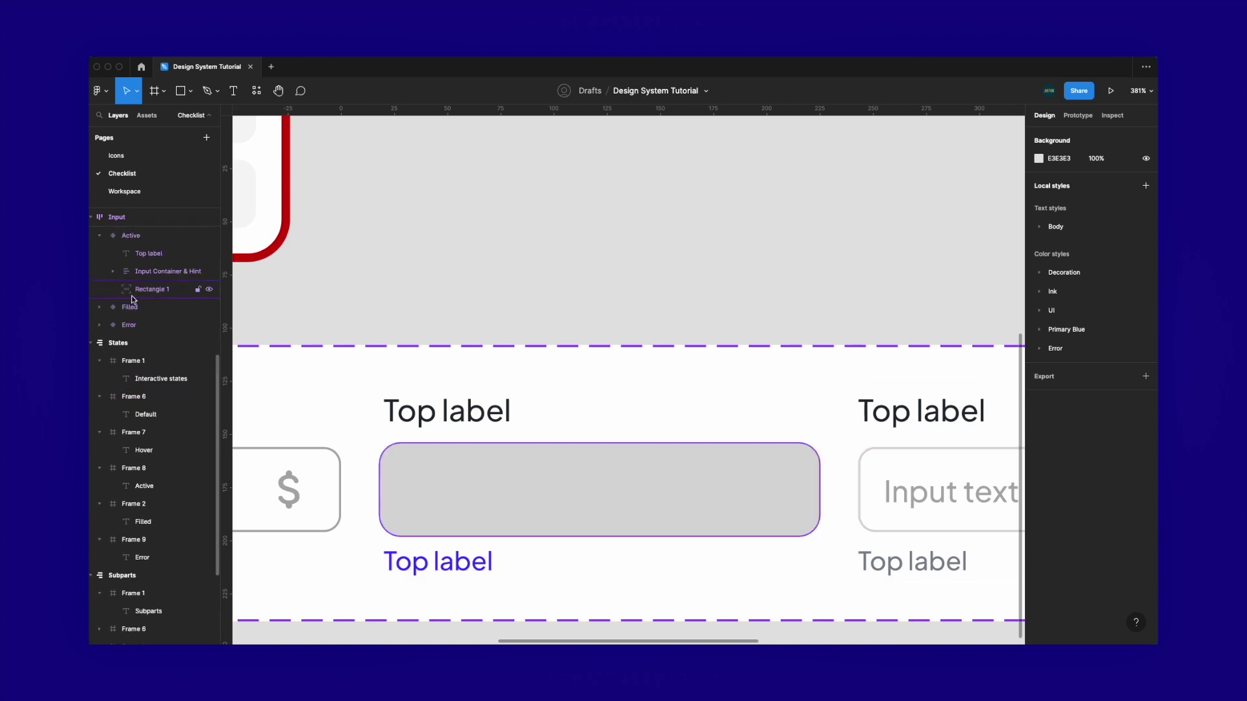
{"action": "left_click", "coordinate": [139, 290]}
{"action": "left_click_drag", "start_coordinate": [132, 295], "coordinate": [182, 278]}
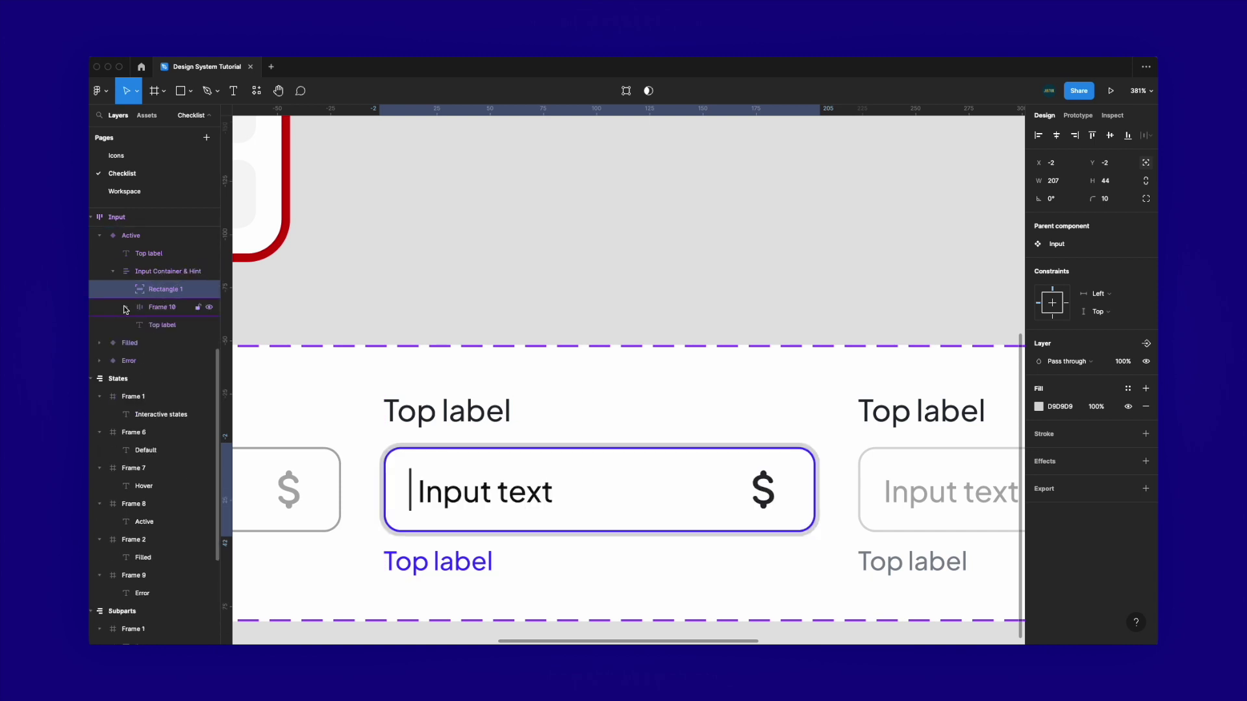
Try First on top canvas stacking for the Active variant's Input Container & Hint frame and restore Last on top
{"action": "left_click", "coordinate": [368, 479]}
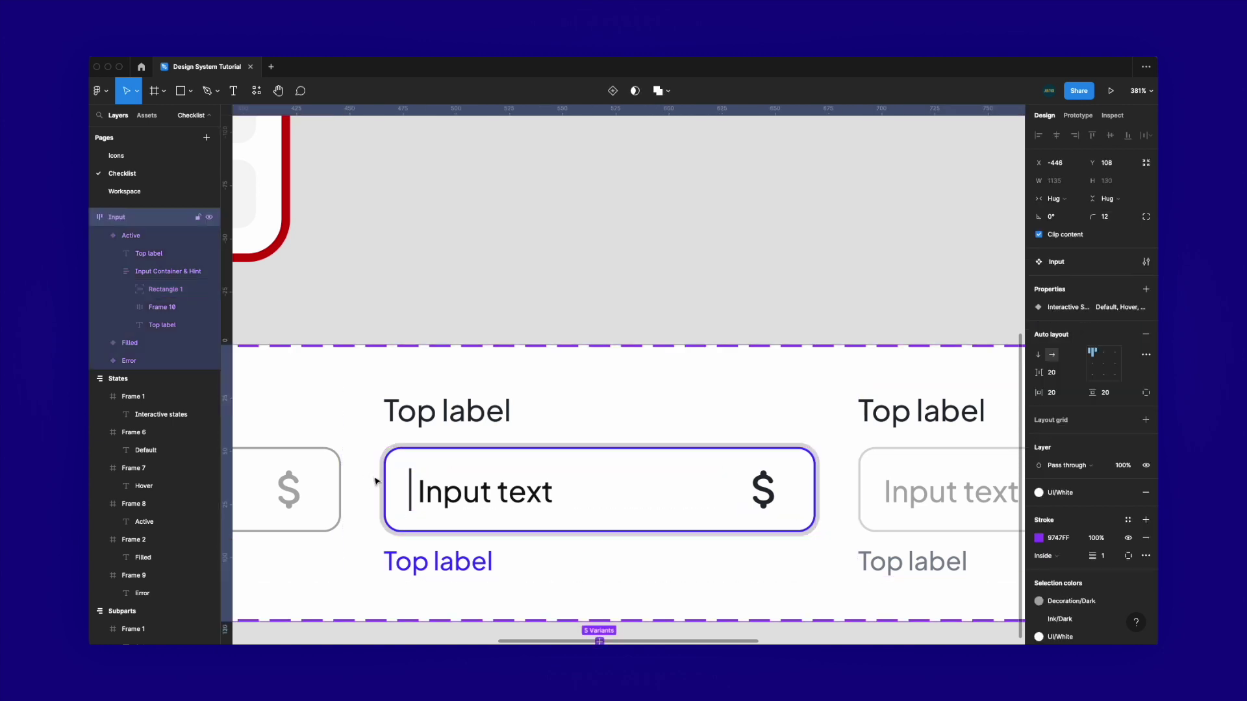
{"action": "double_click", "coordinate": [390, 481]}
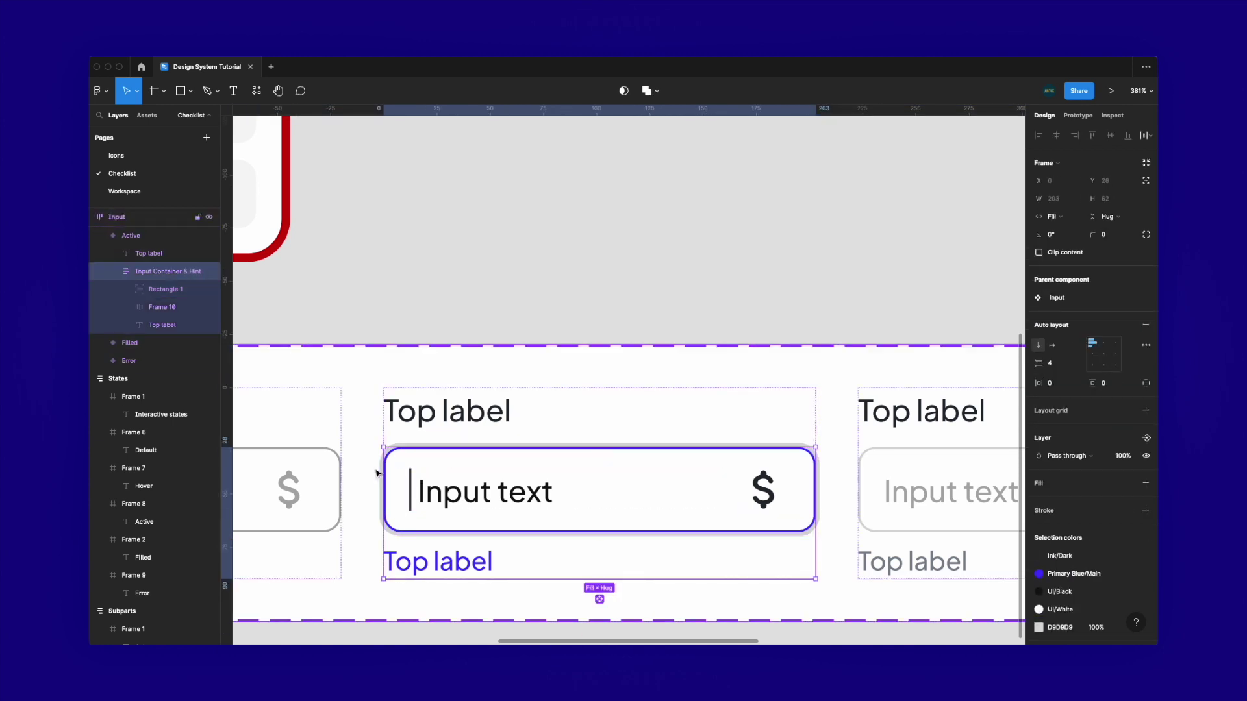
{"action": "scroll", "coordinate": [387, 462], "scroll_direction": "up", "scroll_amount": 5}
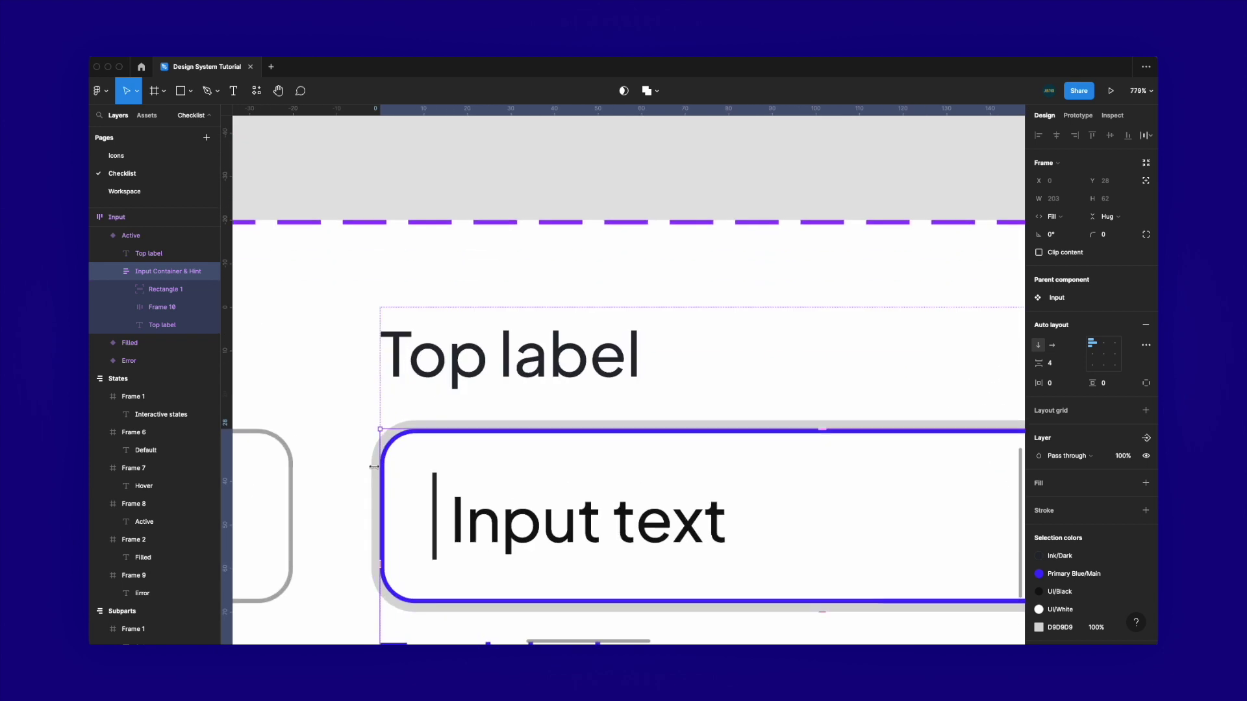
{"action": "left_click", "coordinate": [373, 466]}
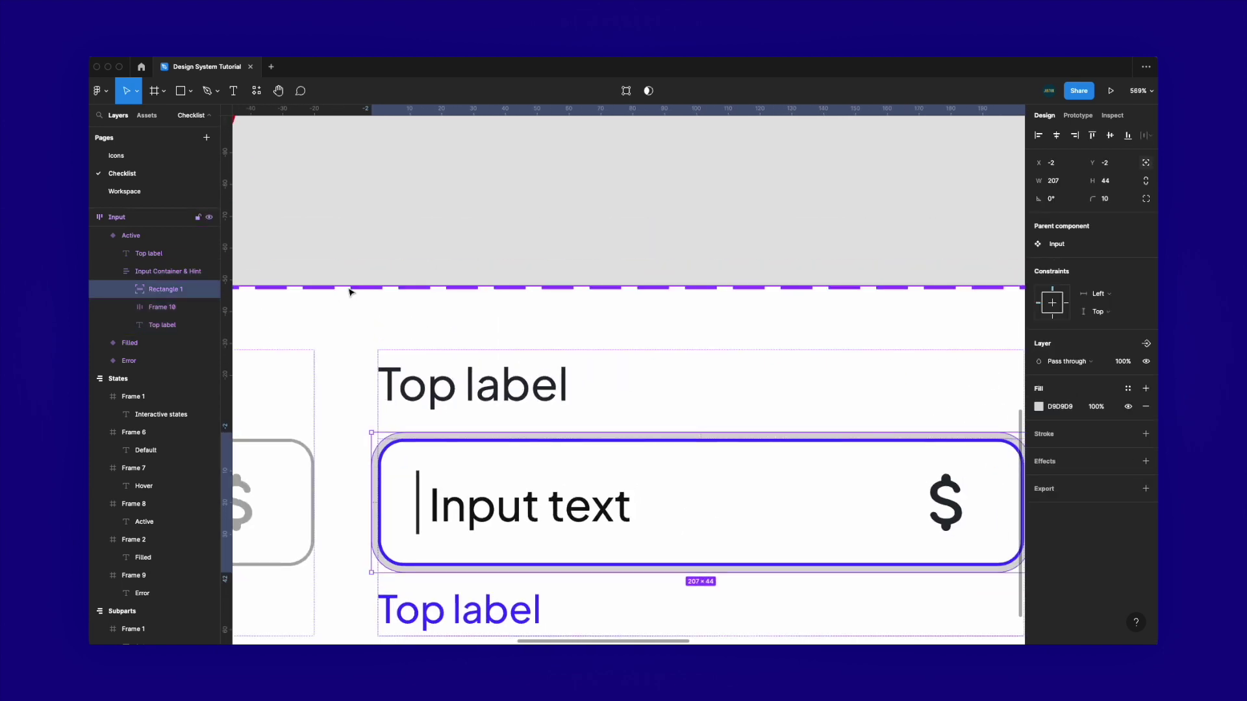
{"action": "key", "text": "Escape"}
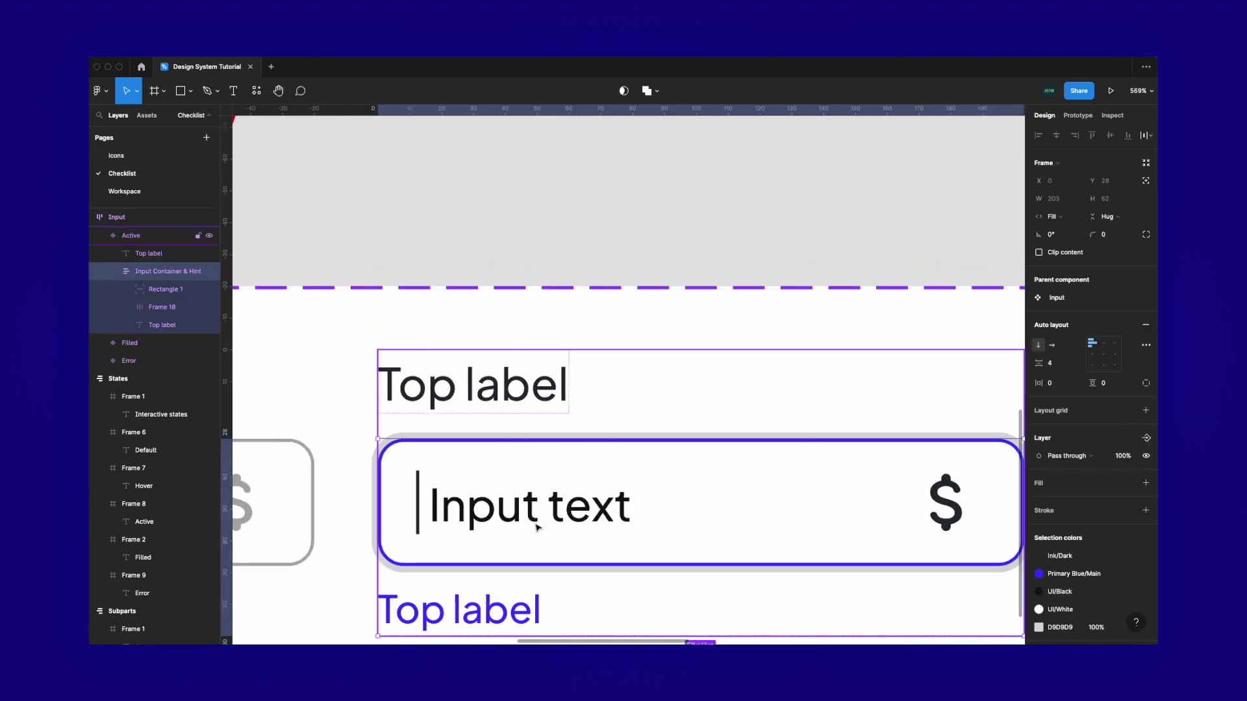
{"action": "left_click", "coordinate": [1146, 345]}
{"action": "left_click", "coordinate": [1001, 478]}
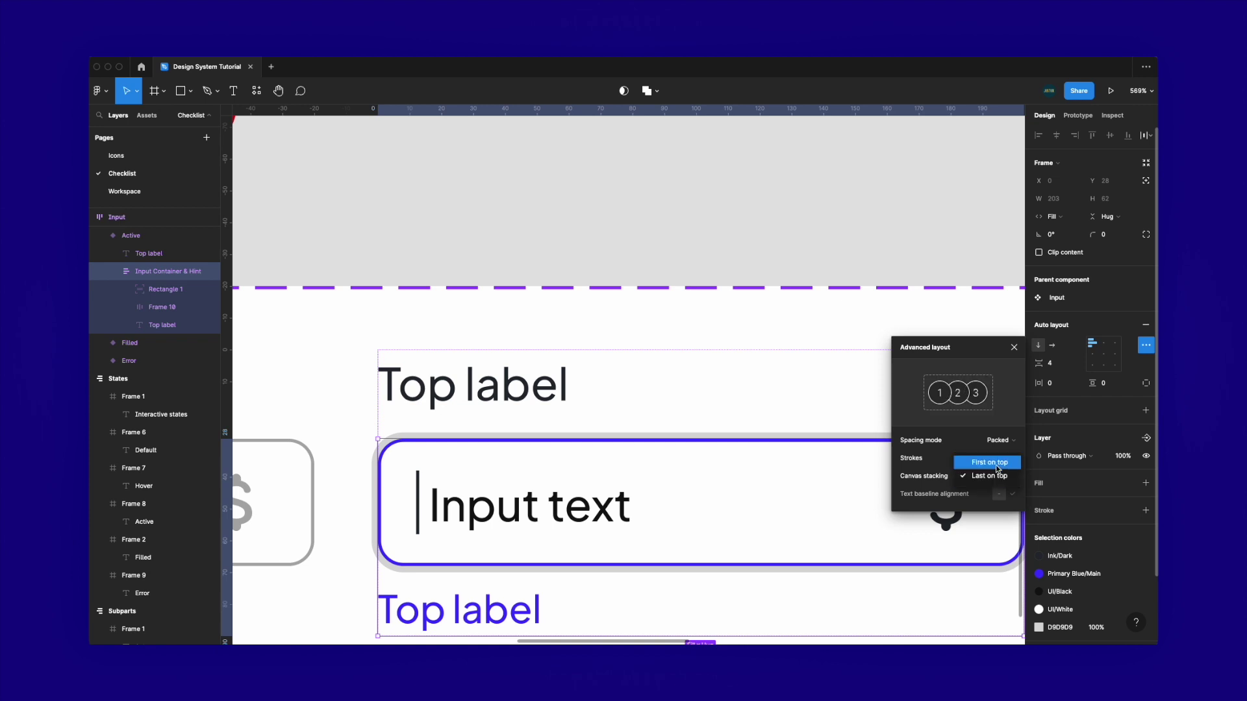
{"action": "left_click", "coordinate": [998, 469]}
{"action": "left_click", "coordinate": [994, 481]}
{"action": "left_click", "coordinate": [993, 490]}
{"action": "left_click", "coordinate": [875, 235]}
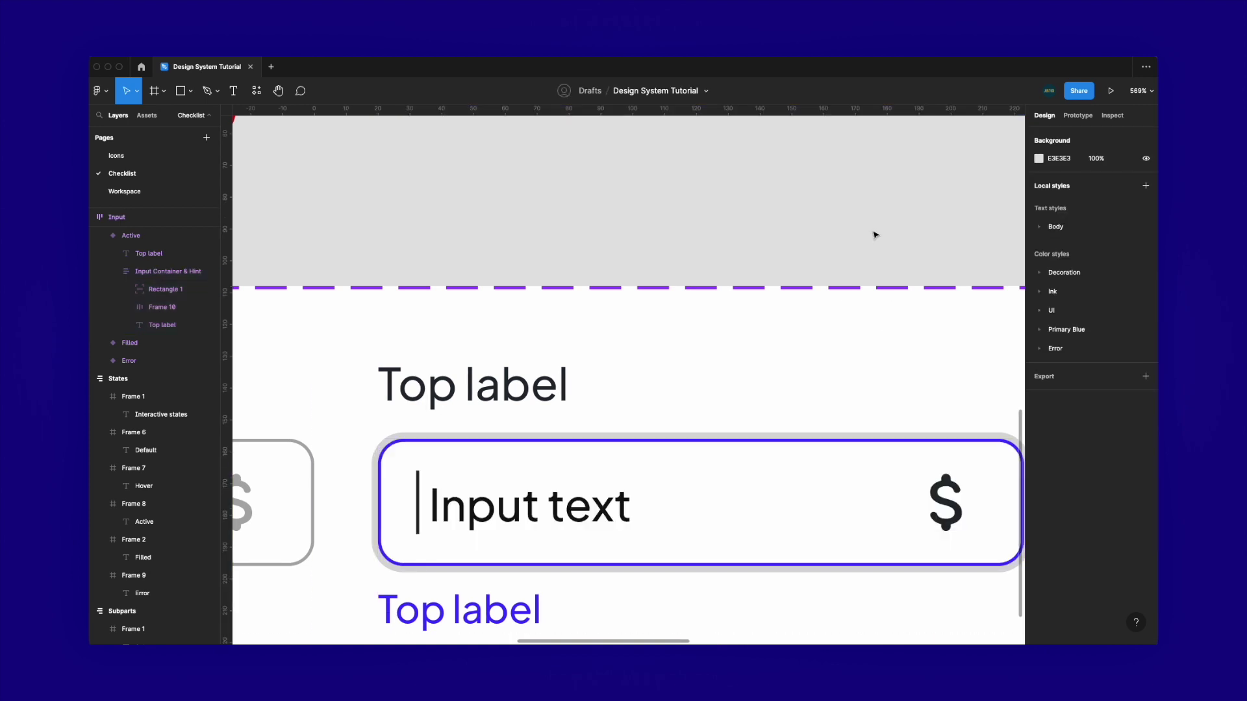
Apply the Primary Blue/Light color style to the fill of the rectangle behind the Active input container
{"action": "scroll", "coordinate": [877, 232], "scroll_direction": "right", "scroll_amount": 4}
{"action": "scroll", "coordinate": [877, 234], "scroll_direction": "down", "scroll_amount": 4}
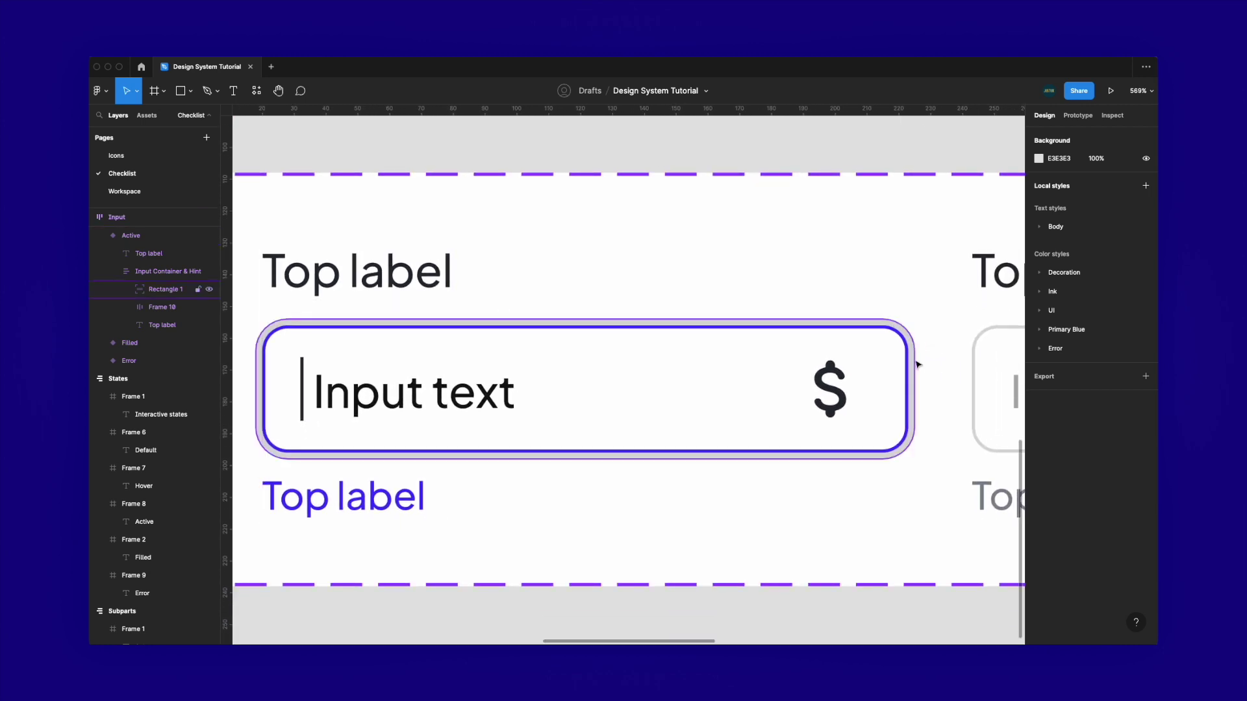
{"action": "left_click", "coordinate": [918, 364]}
{"action": "left_click", "coordinate": [889, 168]}
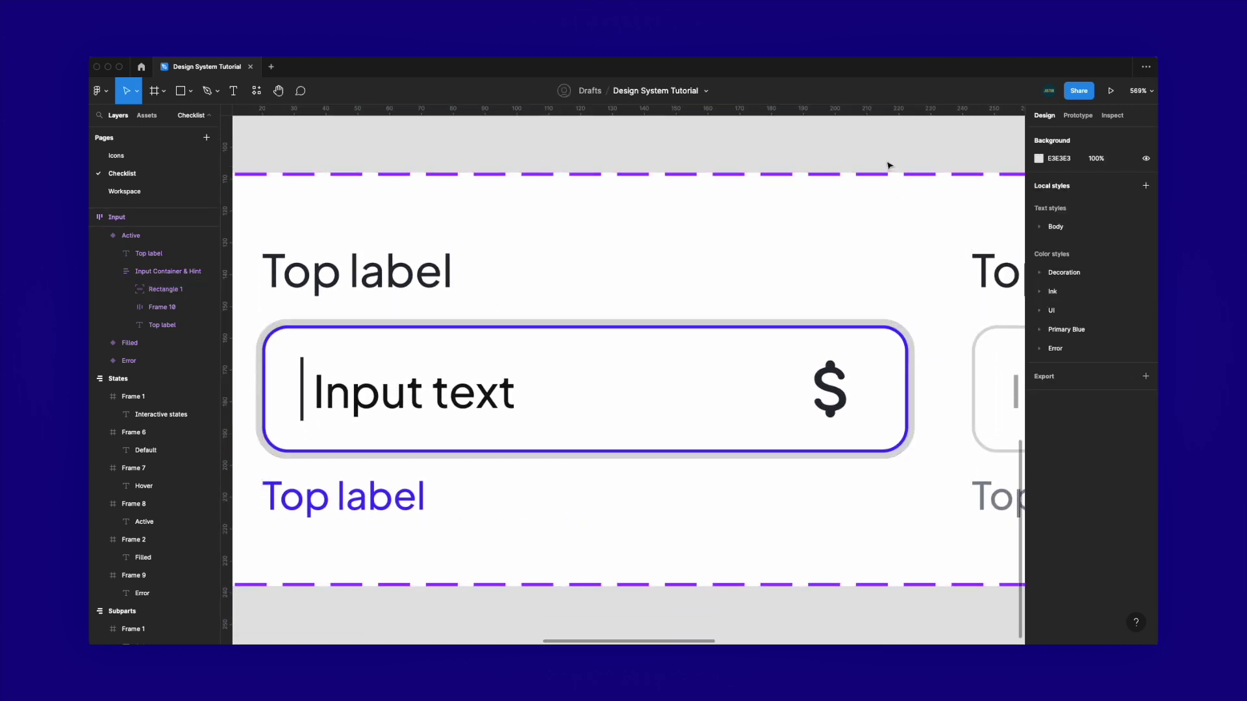
{"action": "left_click", "coordinate": [912, 368]}
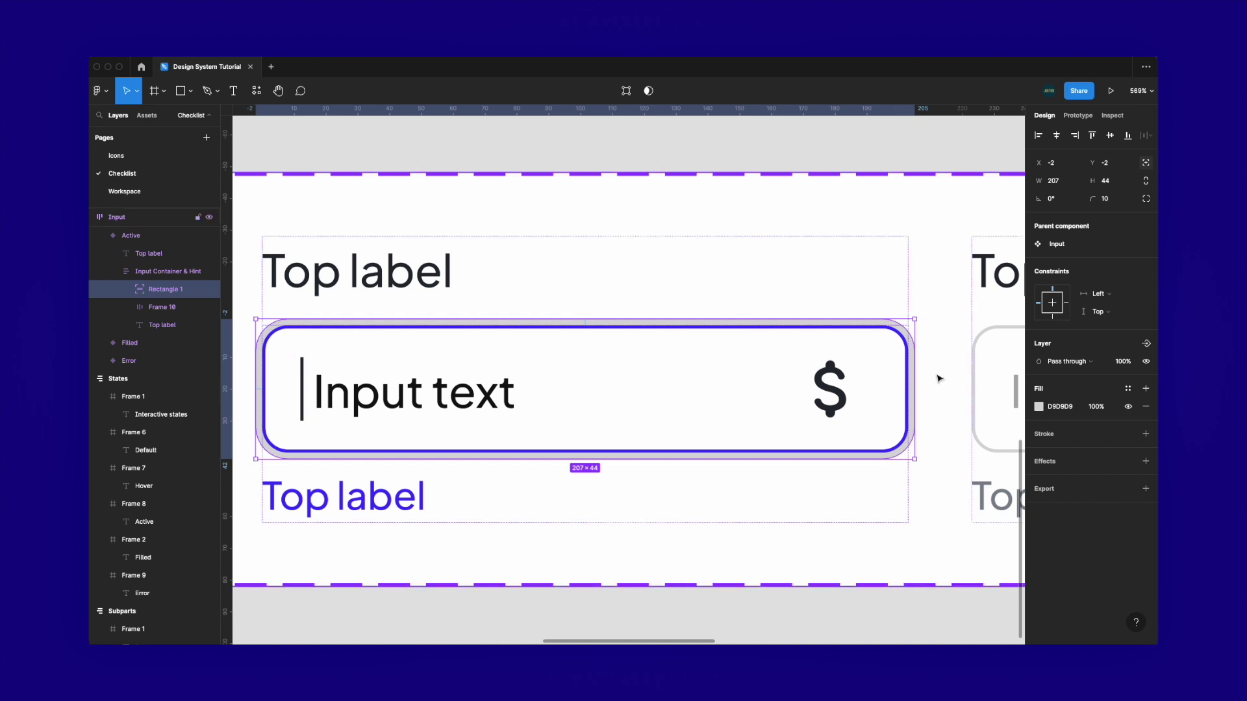
{"action": "left_click", "coordinate": [1128, 388]}
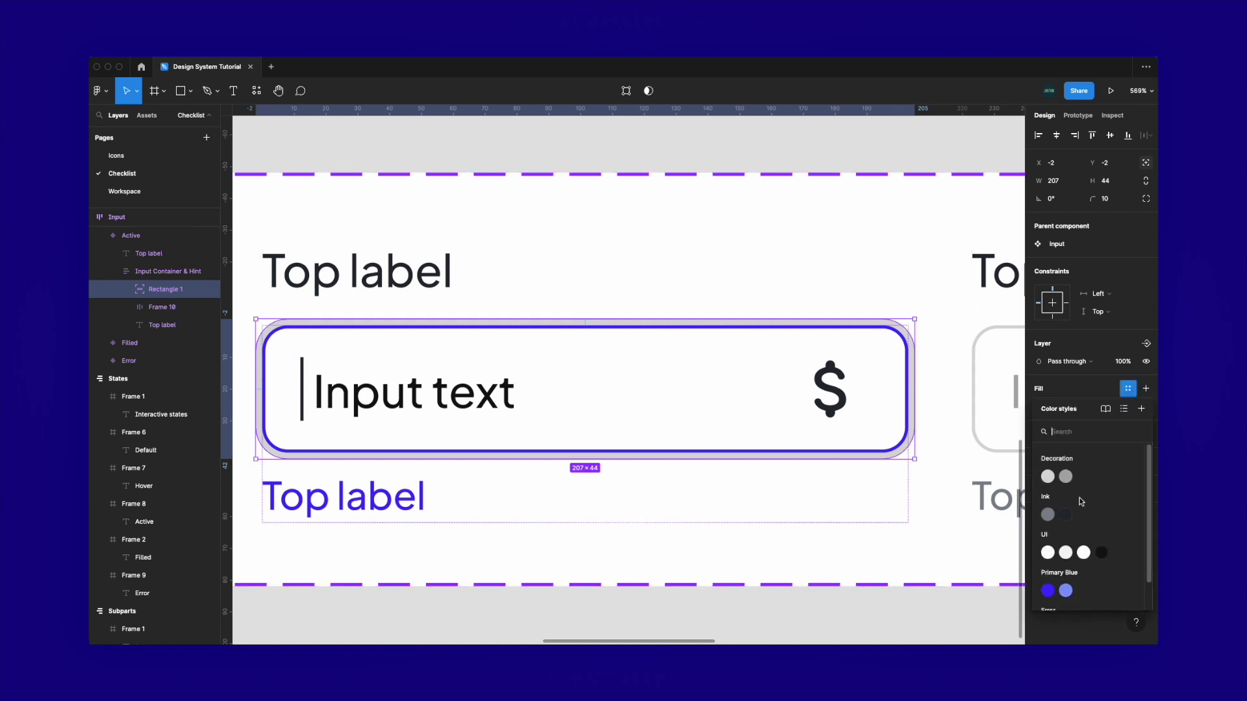
{"action": "left_click", "coordinate": [1066, 591]}
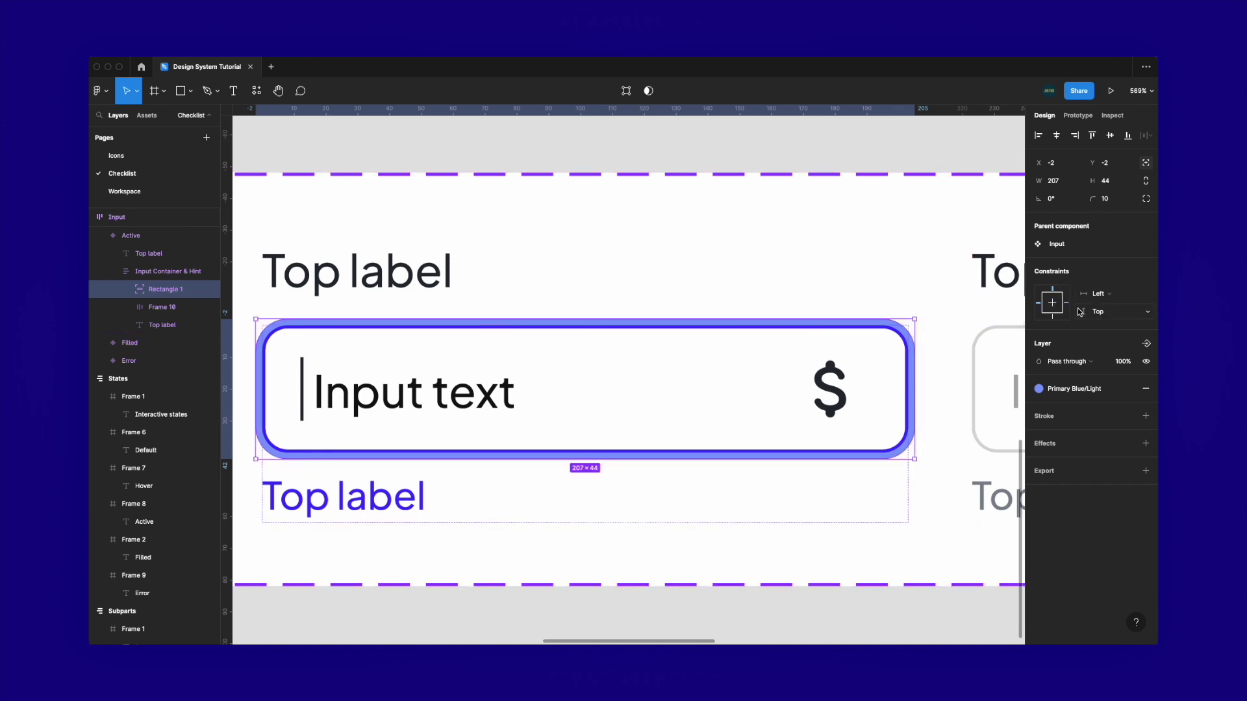
Set the halo rectangle's horizontal constraint to Left and right
{"action": "left_click", "coordinate": [1098, 293]}
{"action": "left_click", "coordinate": [1104, 322]}
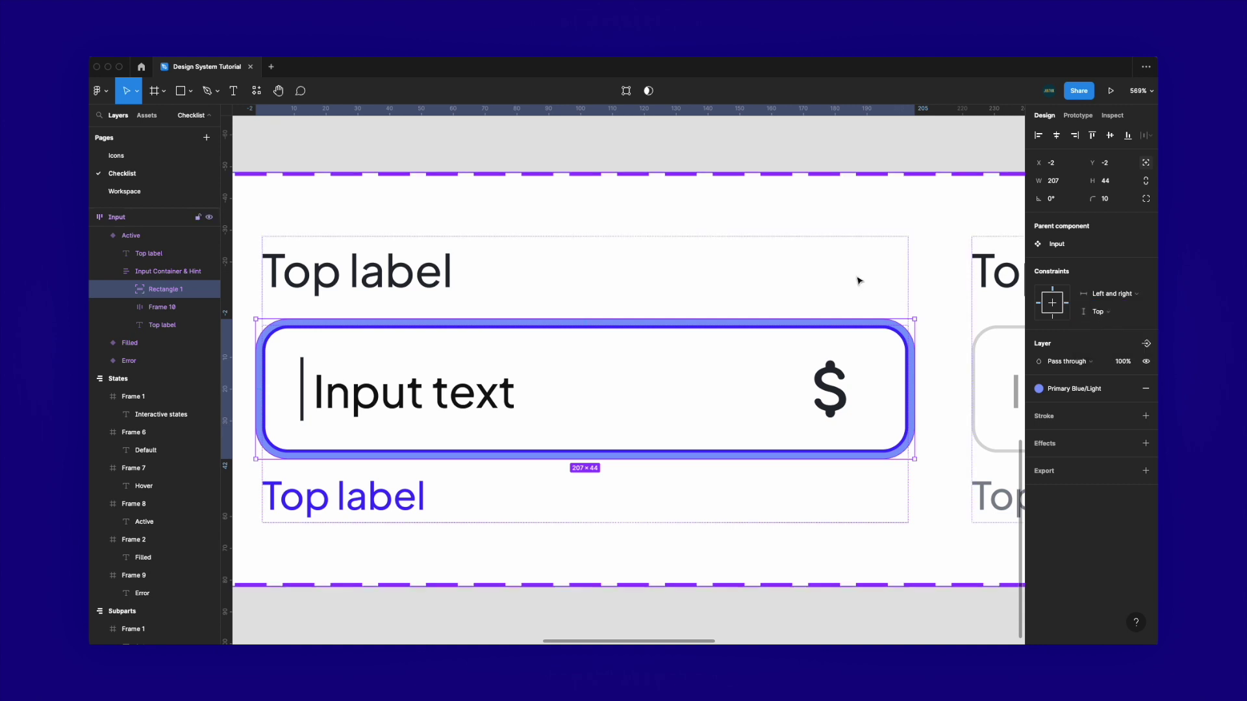
{"action": "scroll", "coordinate": [847, 270], "scroll_direction": "up", "scroll_amount": 2}
{"action": "left_click", "coordinate": [824, 170]}
{"action": "scroll", "coordinate": [825, 169], "scroll_direction": "down", "scroll_amount": 5}
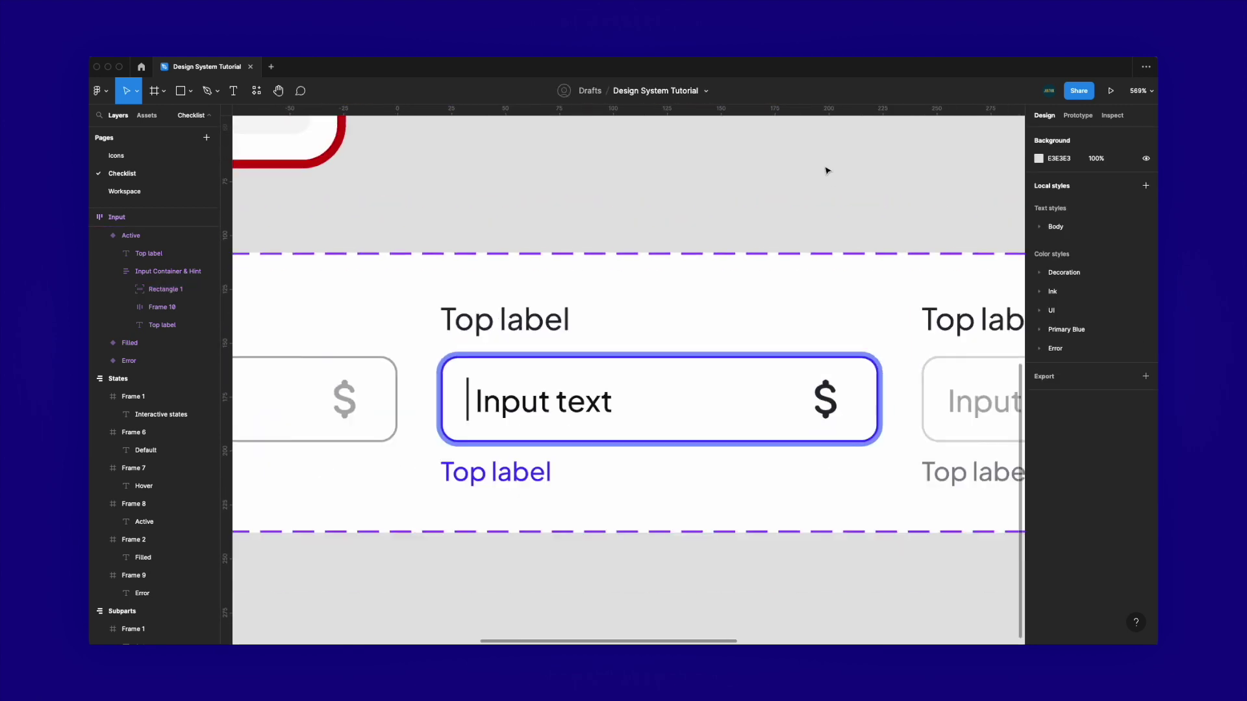
Place an instance of the Active variant above the component set and narrow it to 161 wide to test its resizing
{"action": "left_click", "coordinate": [768, 410]}
{"action": "left_click_drag", "start_coordinate": [746, 409], "coordinate": [773, 160]}
{"action": "scroll", "coordinate": [770, 174], "scroll_direction": "down", "scroll_amount": 3}
{"action": "scroll", "coordinate": [770, 174], "scroll_direction": "up", "scroll_amount": 2}
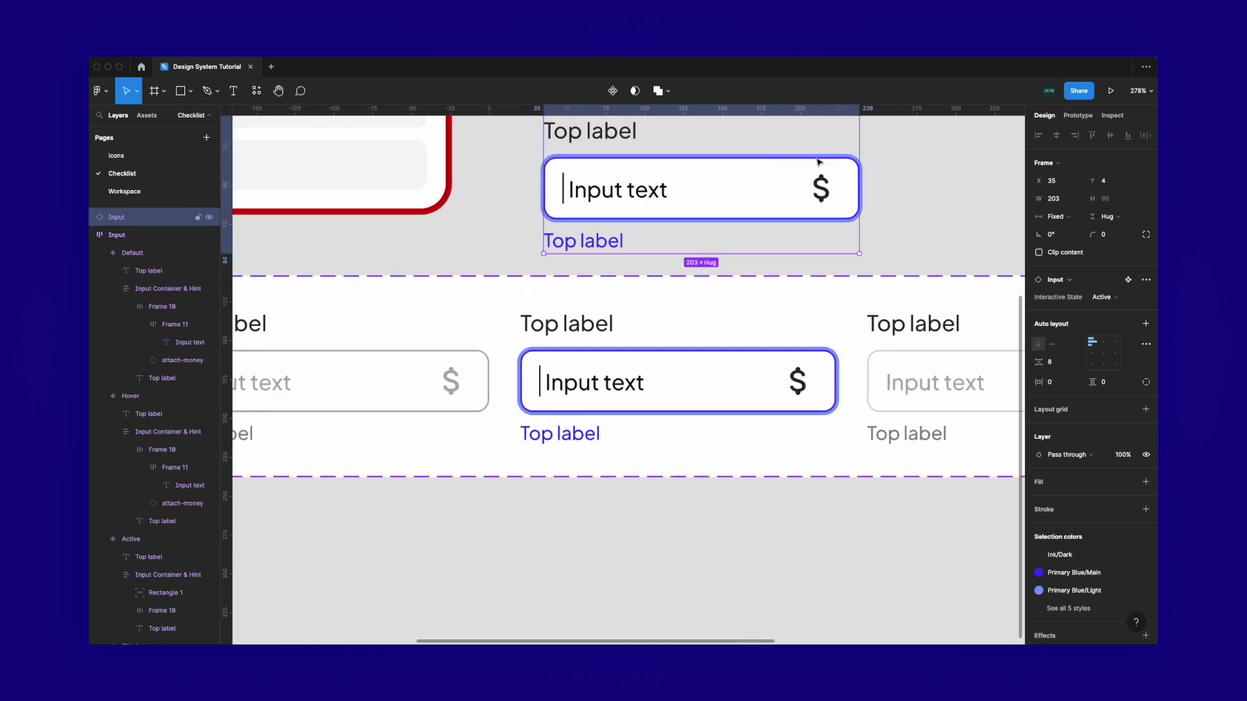
{"action": "left_click_drag", "start_coordinate": [858, 177], "coordinate": [795, 191]}
{"action": "scroll", "coordinate": [794, 195], "scroll_direction": "up", "scroll_amount": 3}
{"action": "scroll", "coordinate": [794, 195], "scroll_direction": "up", "scroll_amount": 3}
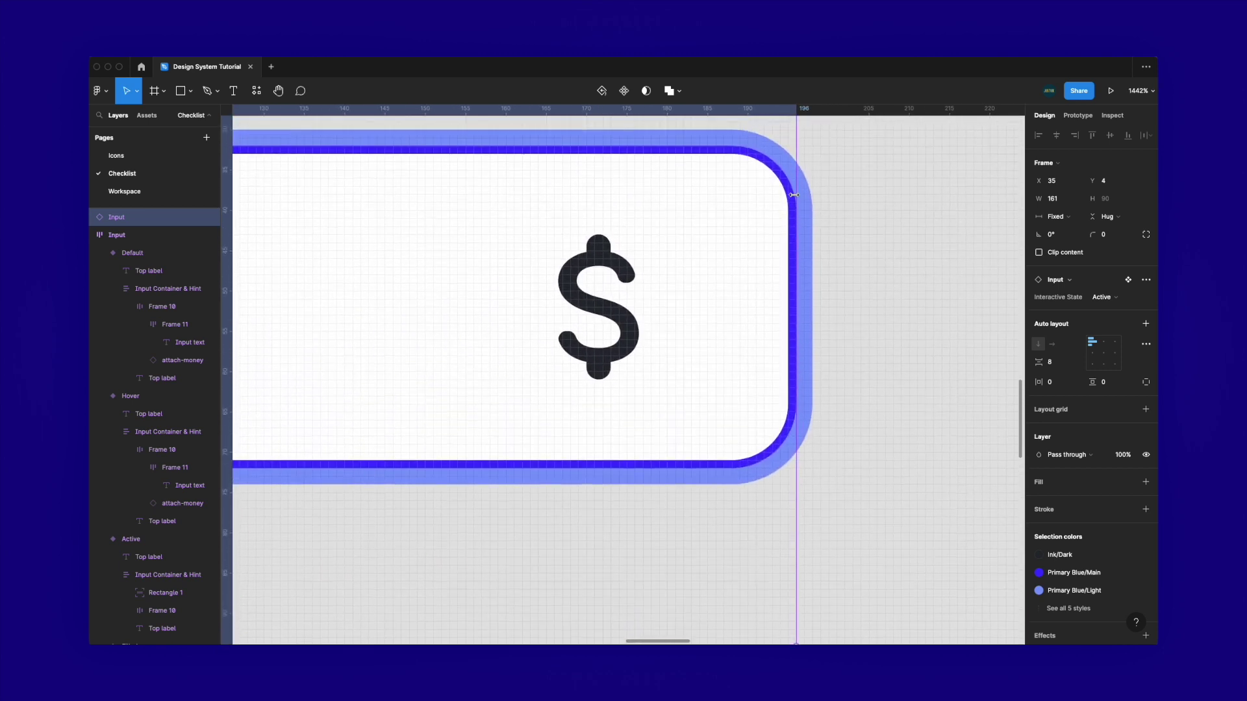
{"action": "scroll", "coordinate": [793, 195], "scroll_direction": "down", "scroll_amount": 5}
{"action": "scroll", "coordinate": [794, 195], "scroll_direction": "up", "scroll_amount": 1}
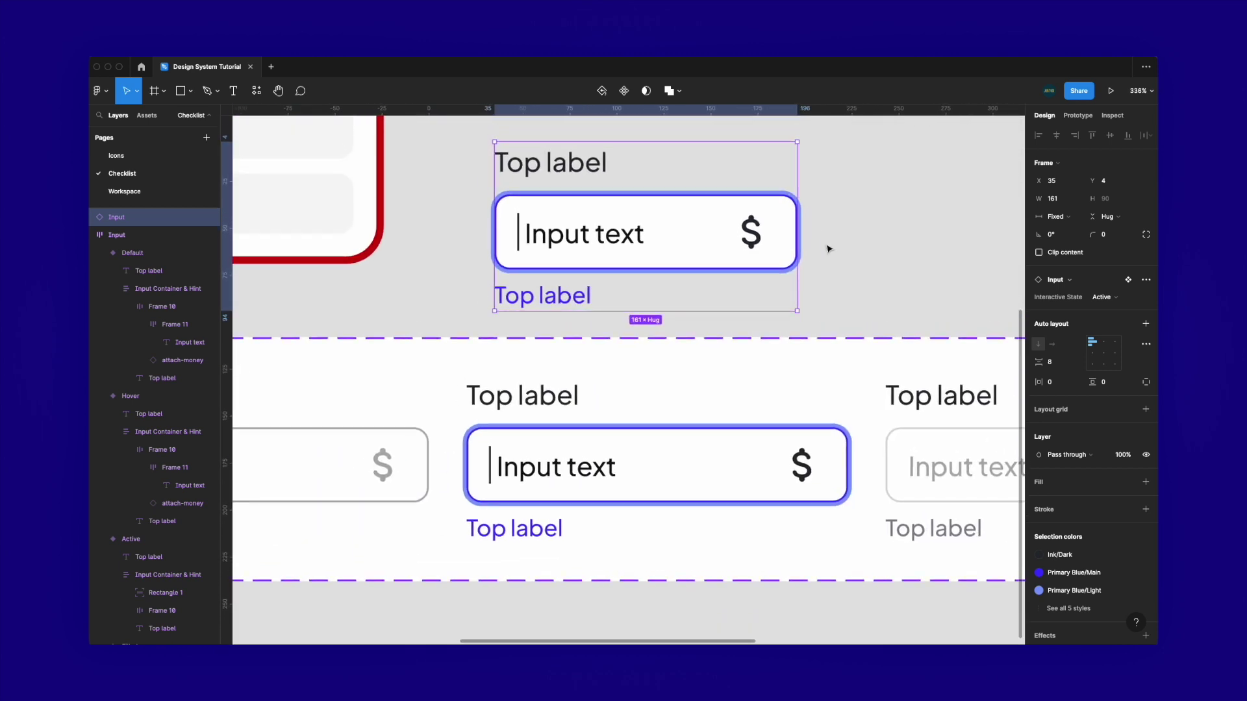
Examine the halo rectangle's size and constraints in the Active variant and in its narrowed instance
{"action": "left_click", "coordinate": [855, 446], "text": "super"}
{"action": "scroll", "coordinate": [855, 445], "scroll_direction": "up", "scroll_amount": 3}
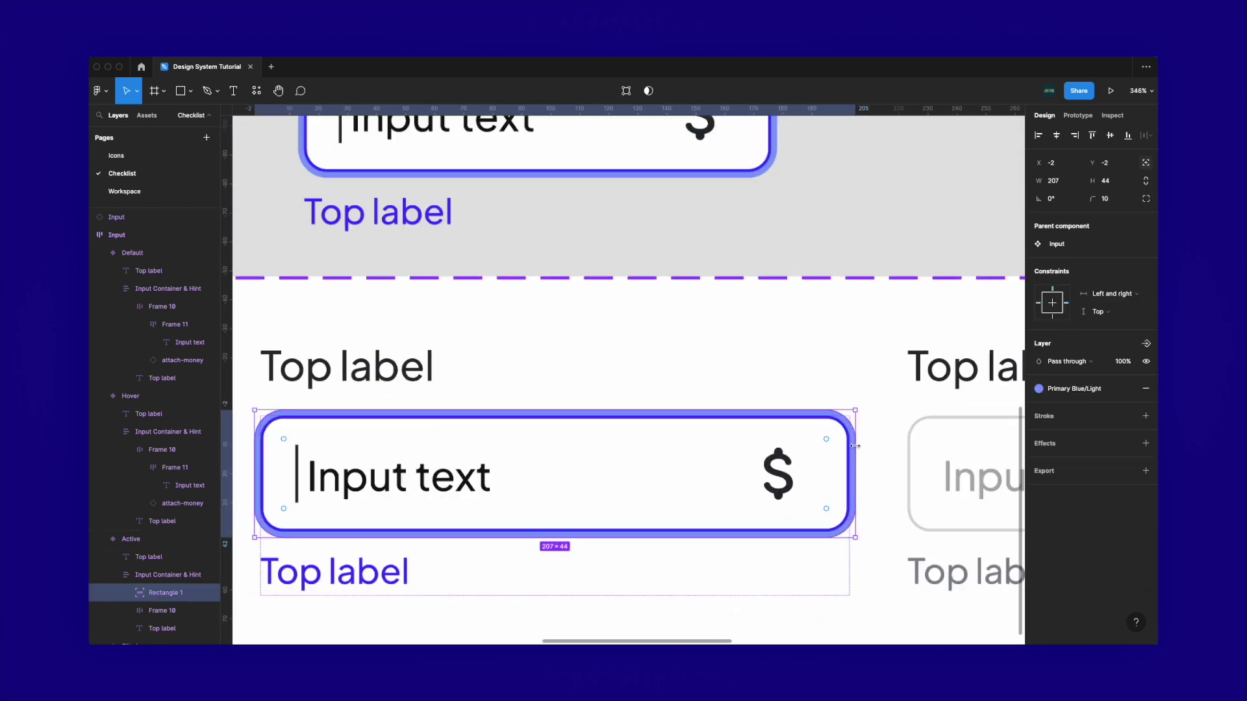
{"action": "scroll", "coordinate": [855, 446], "scroll_direction": "up", "scroll_amount": 3}
{"action": "scroll", "coordinate": [855, 448], "scroll_direction": "down", "scroll_amount": 4}
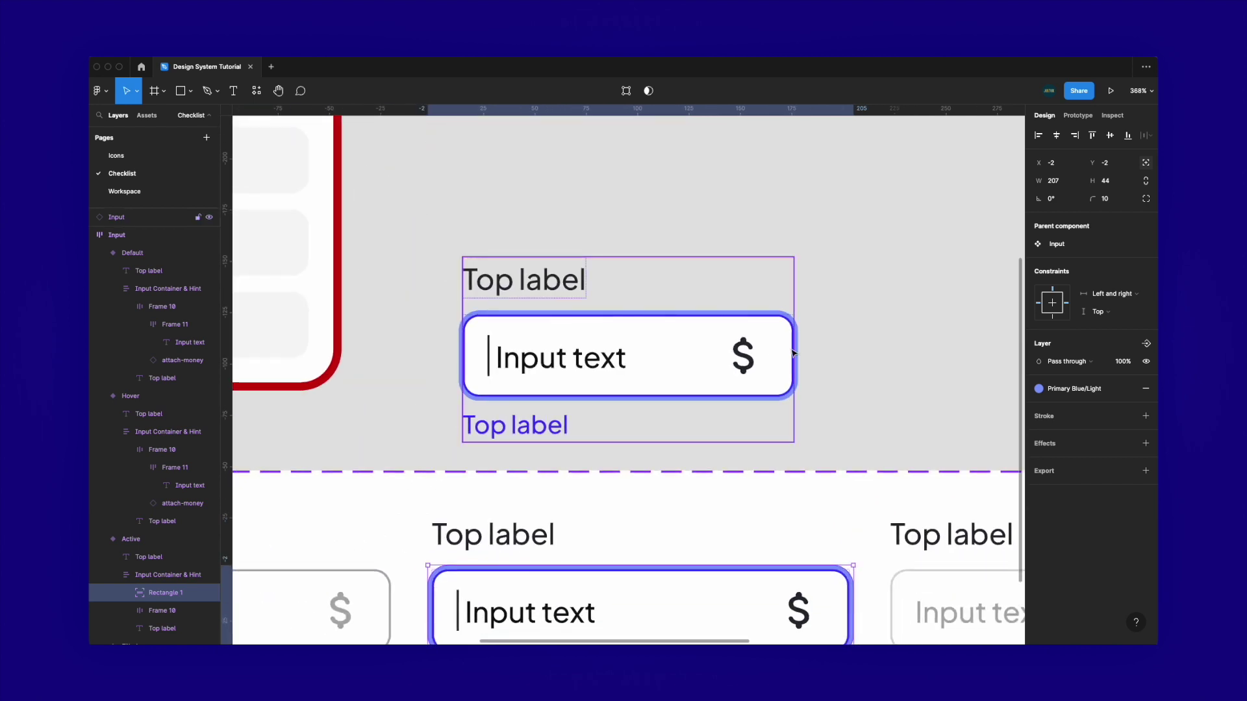
{"action": "left_click", "coordinate": [793, 352], "text": "super"}
{"action": "scroll", "coordinate": [764, 410], "scroll_direction": "up", "scroll_amount": 3}
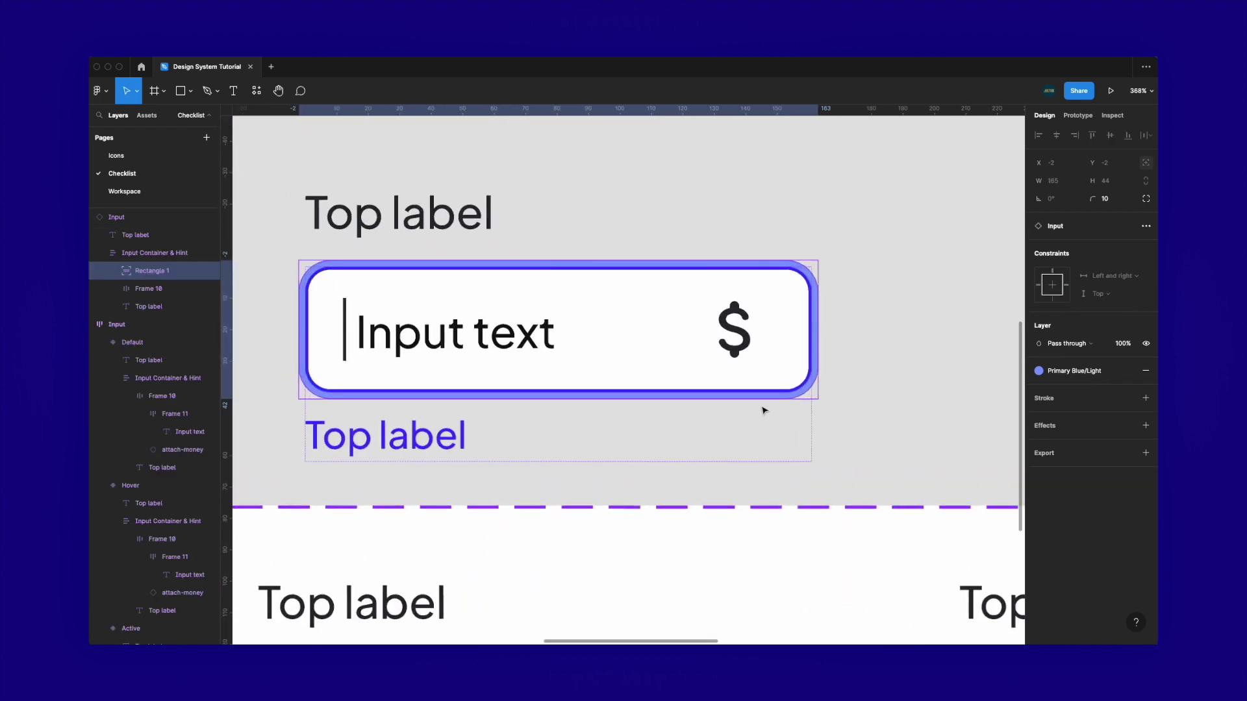
{"action": "left_click", "coordinate": [758, 431]}
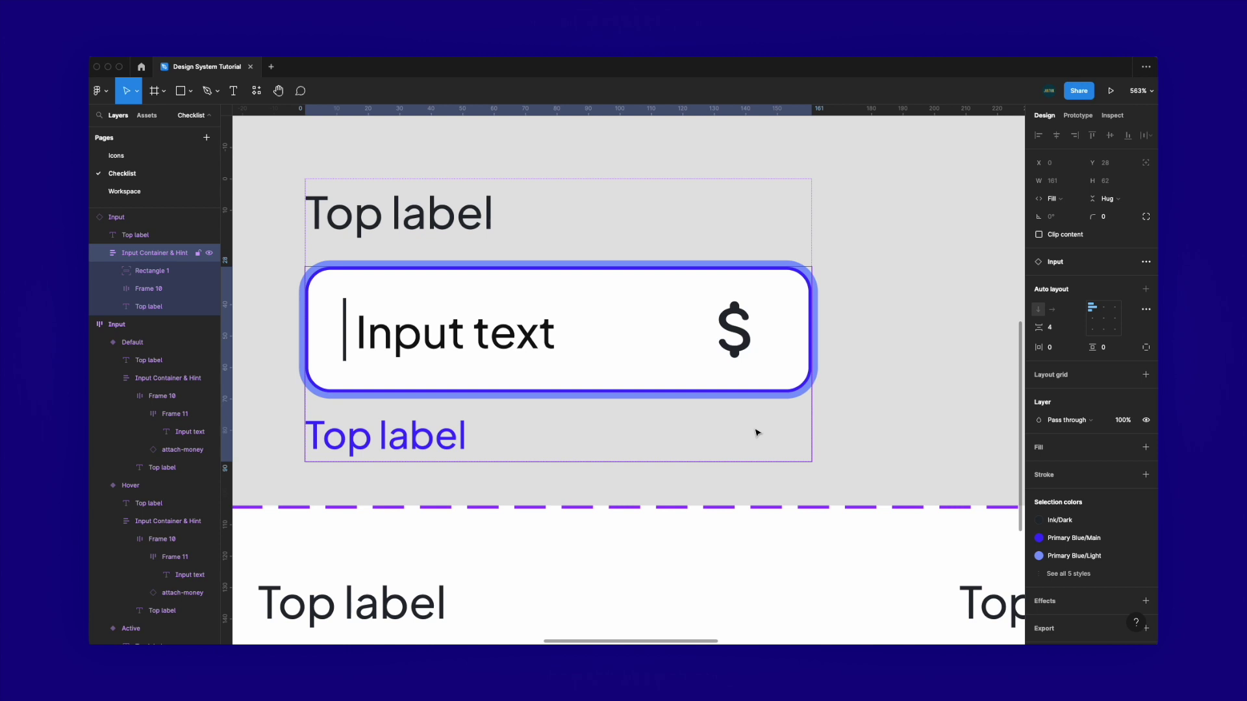
Examine the halo rectangle and the blue hint text in the narrowed Active instance, comparing them with the main Active variant
{"action": "left_click", "coordinate": [817, 349]}
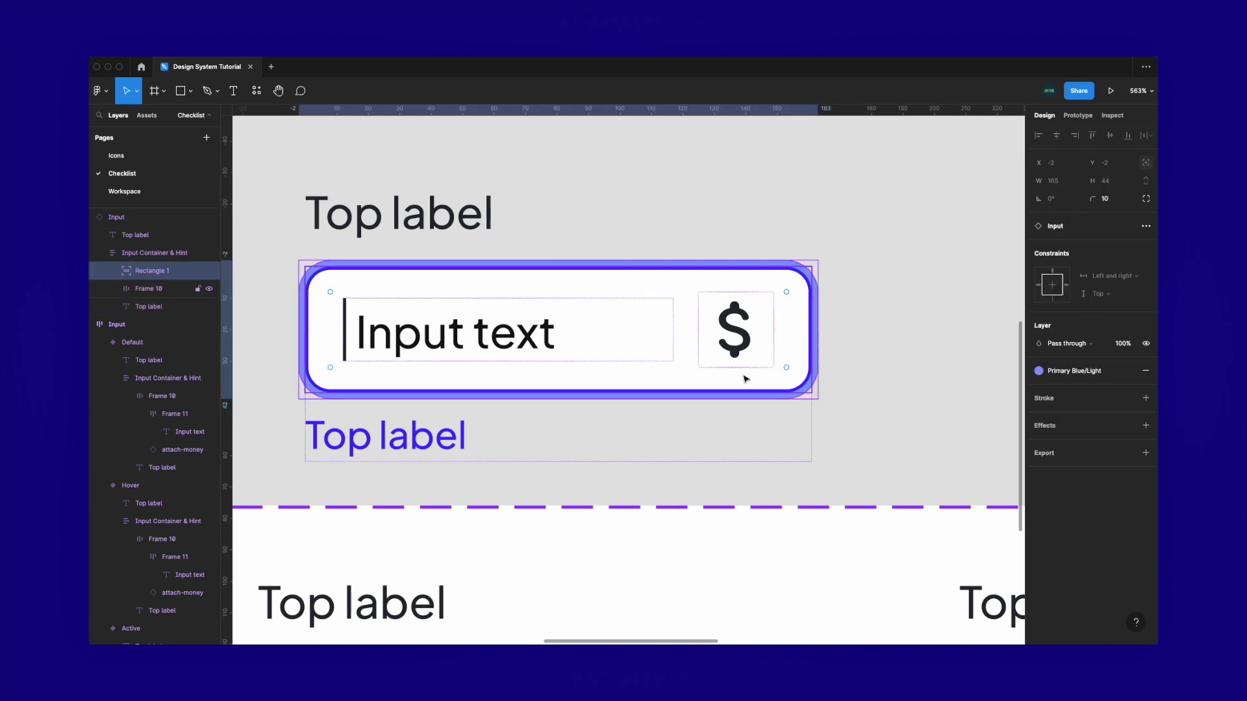
{"action": "left_click", "coordinate": [793, 364]}
{"action": "left_click", "coordinate": [877, 370]}
{"action": "left_click", "coordinate": [745, 405]}
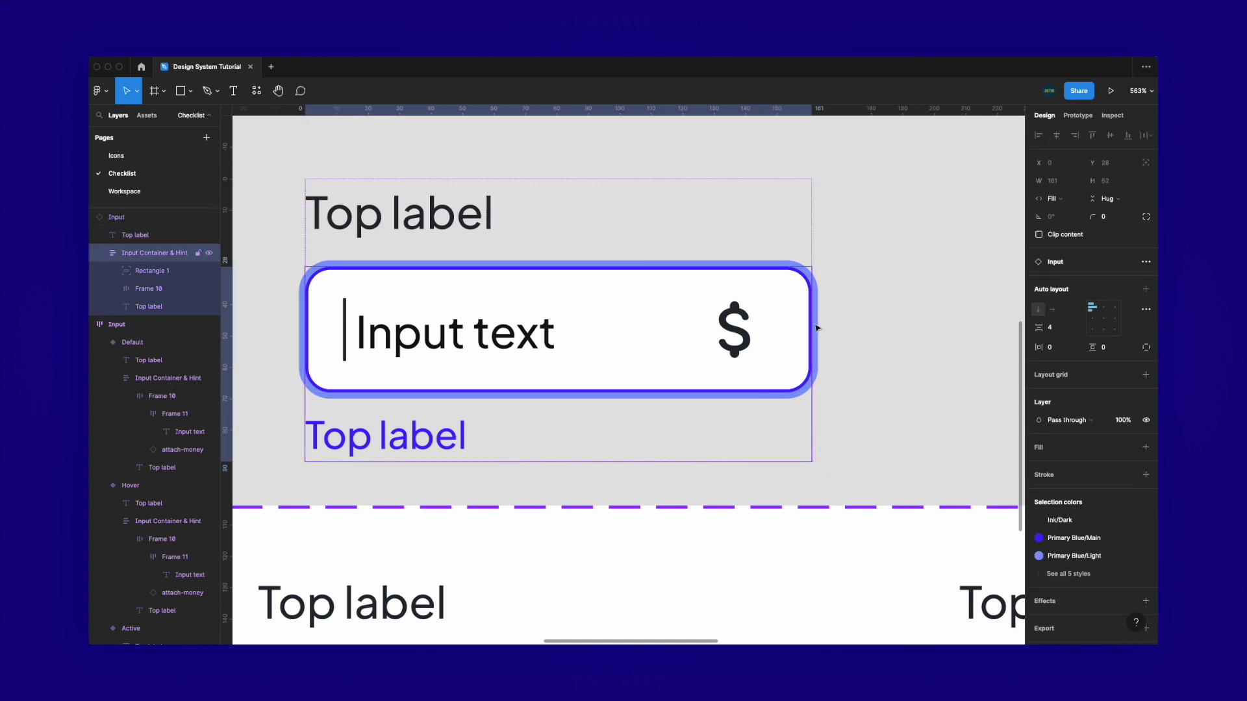
{"action": "left_click", "coordinate": [399, 433]}
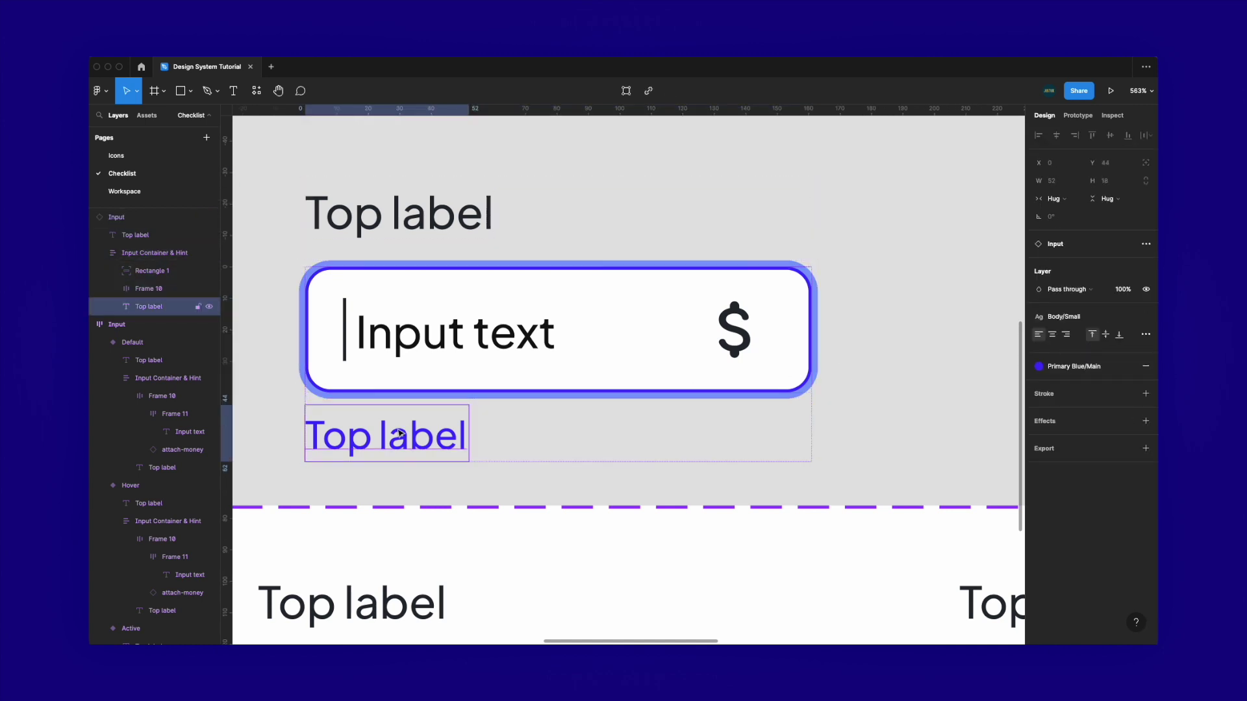
{"action": "left_click", "coordinate": [375, 441]}
{"action": "double_click", "coordinate": [375, 441]}
{"action": "double_click", "coordinate": [375, 441]}
{"action": "left_click", "coordinate": [374, 474]}
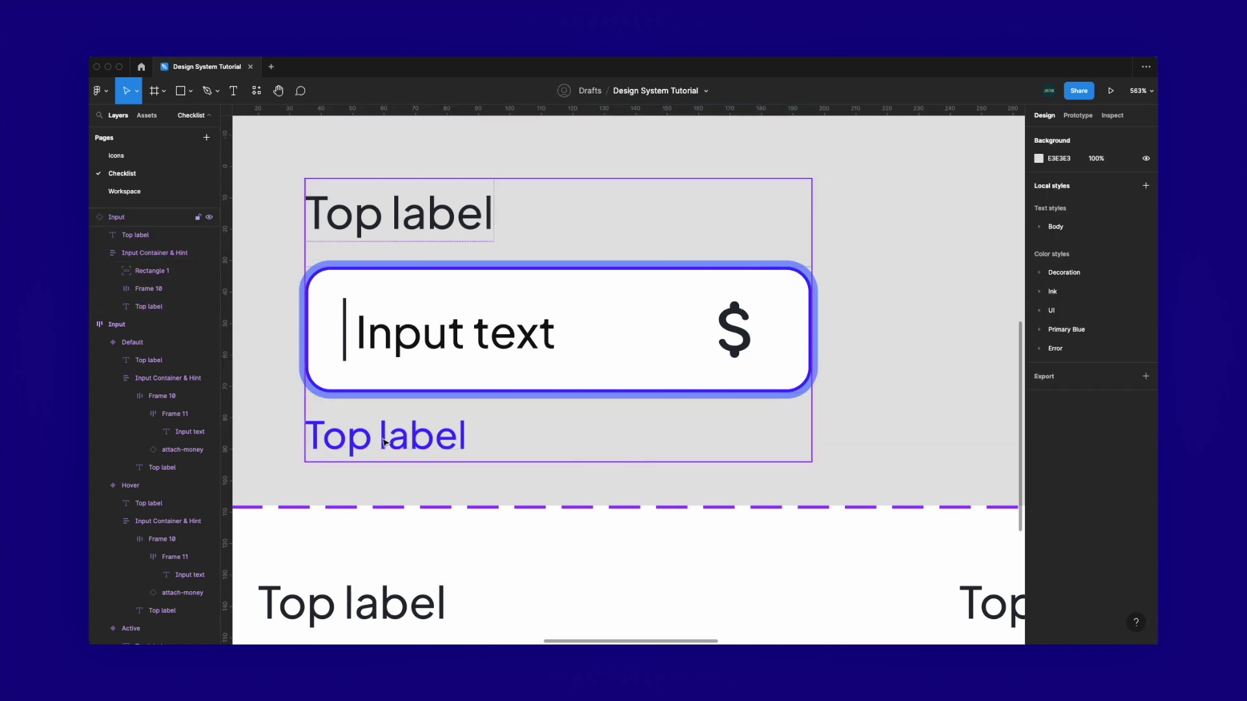
{"action": "left_click", "coordinate": [433, 401]}
{"action": "left_click", "coordinate": [821, 295]}
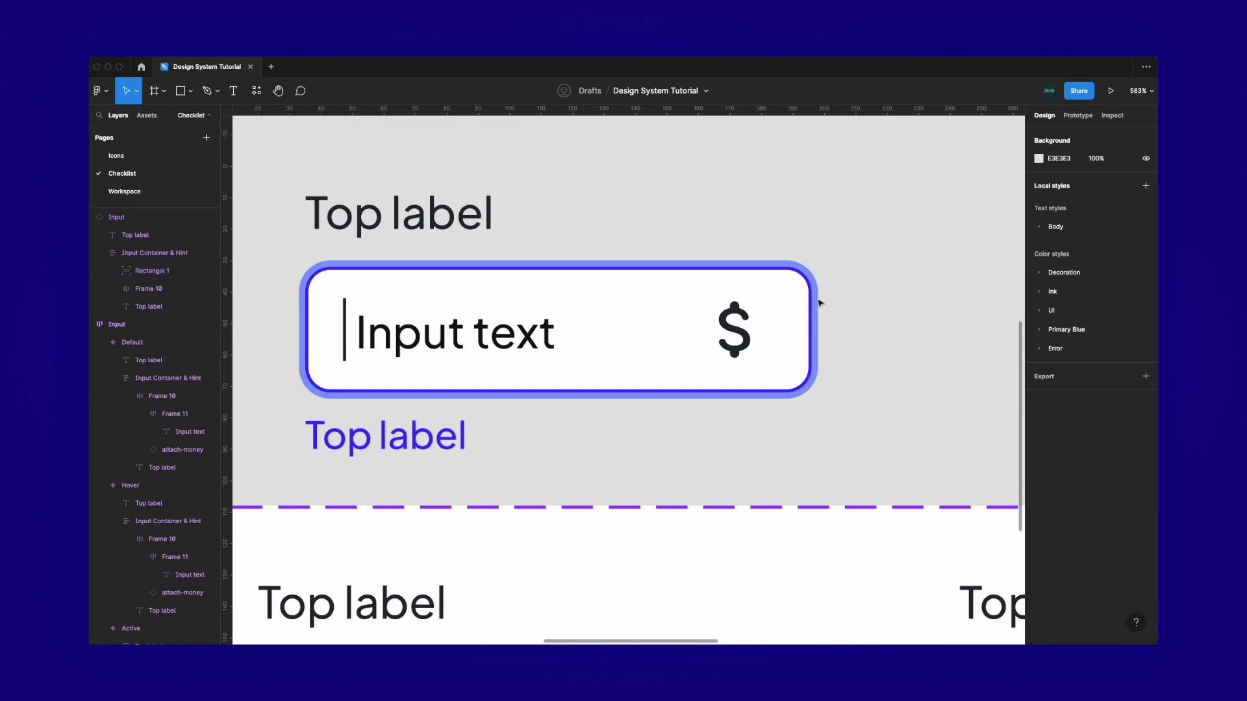
{"action": "scroll", "coordinate": [771, 462], "scroll_direction": "down", "scroll_amount": 3}
{"action": "left_click", "coordinate": [771, 462]}
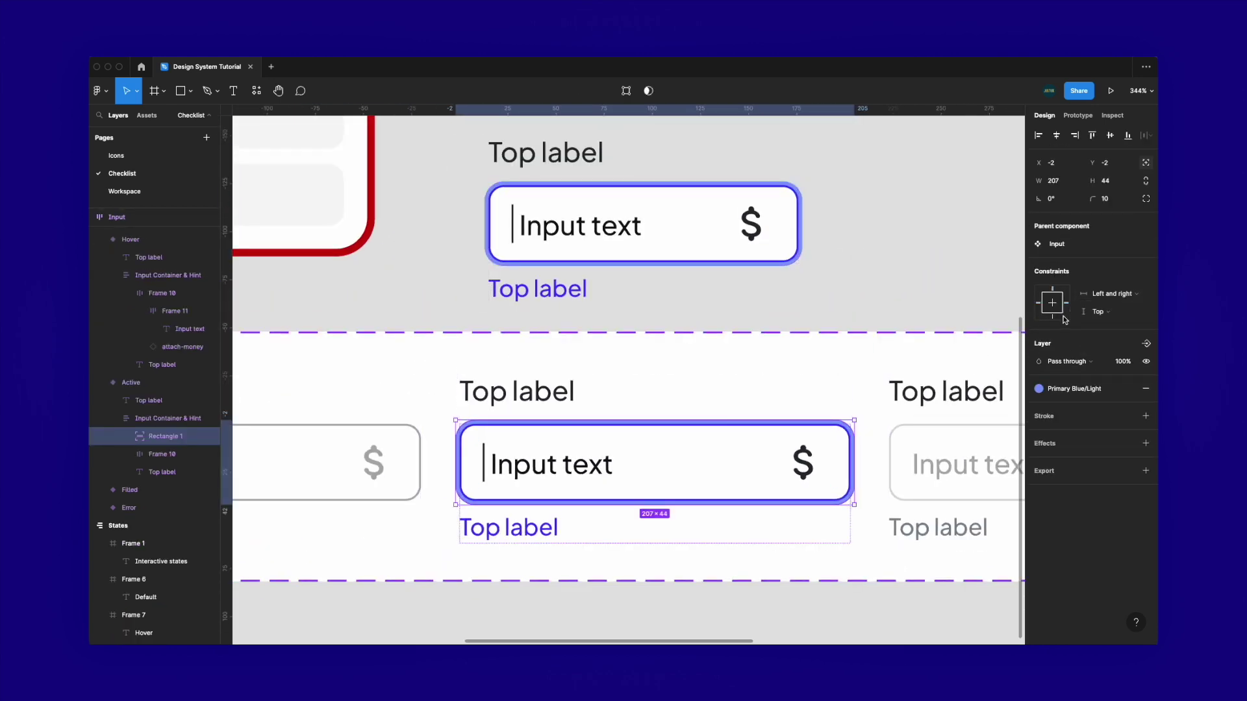
{"action": "left_click", "coordinate": [916, 280]}
{"action": "scroll", "coordinate": [913, 282], "scroll_direction": "up", "scroll_amount": 2}
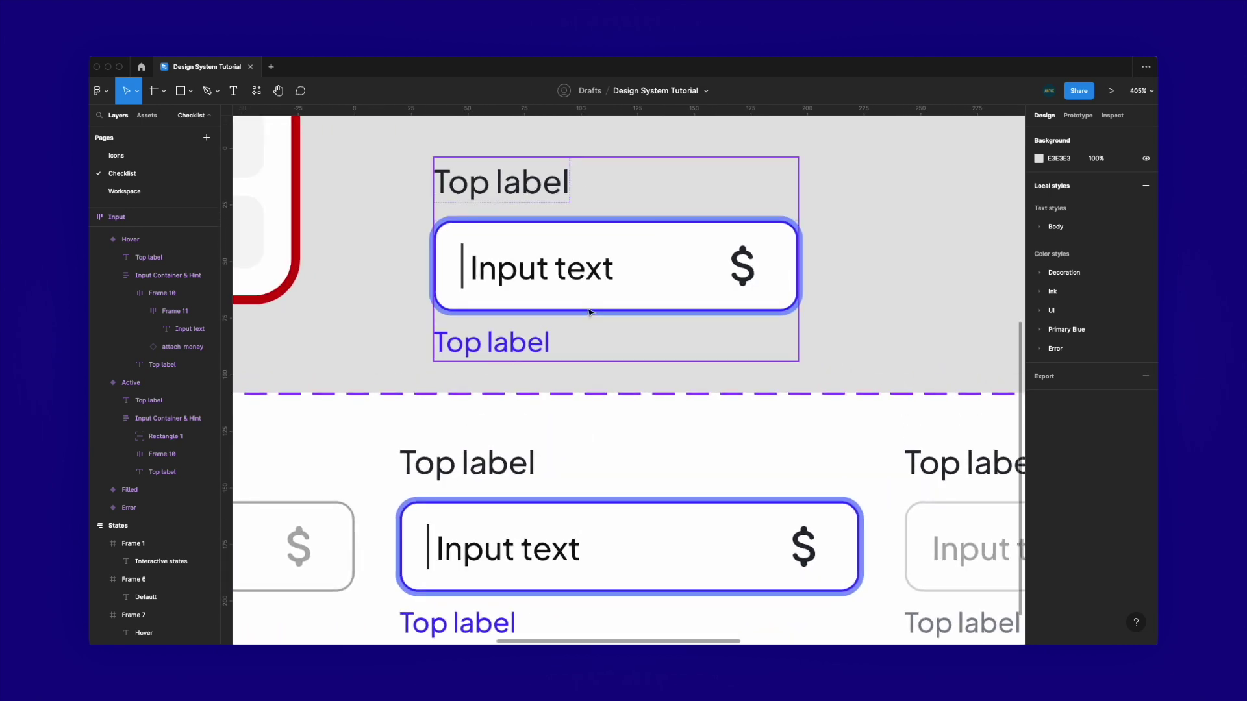
Hide the hint text in the Active instance and show it again to test how the halo rectangle responds
{"action": "left_click", "coordinate": [505, 341]}
{"action": "left_click", "coordinate": [505, 341]}
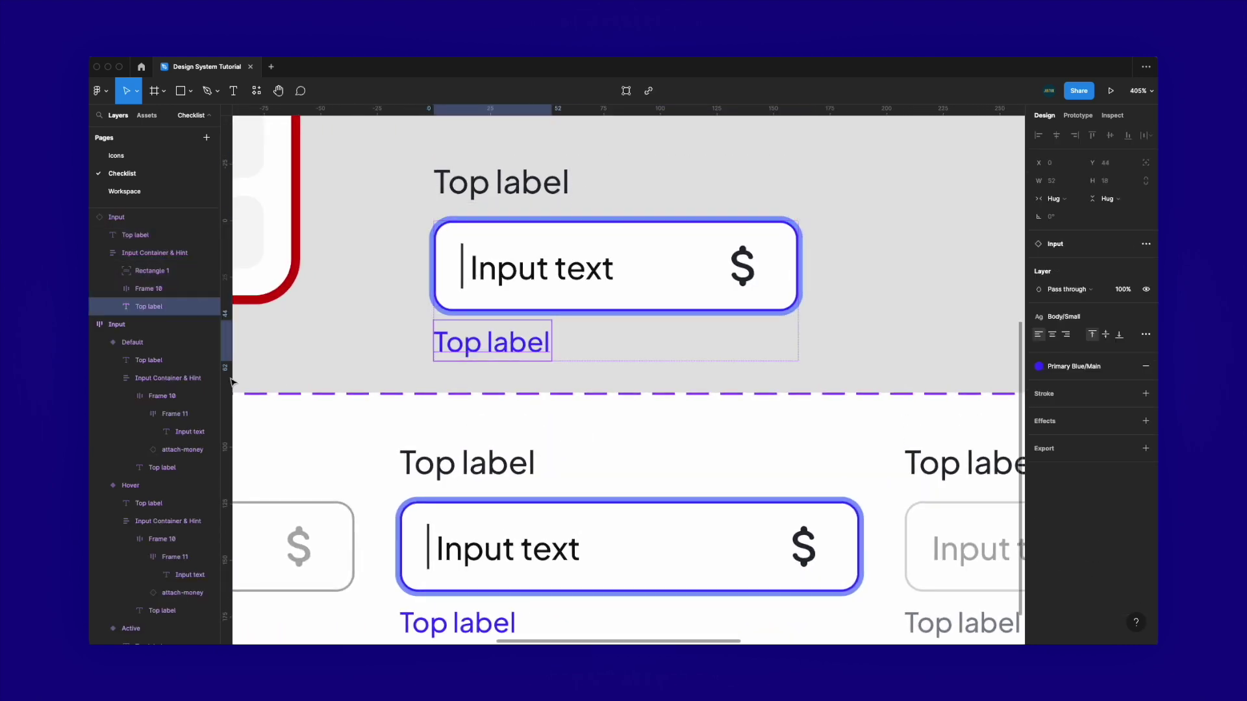
{"action": "left_click", "coordinate": [208, 308]}
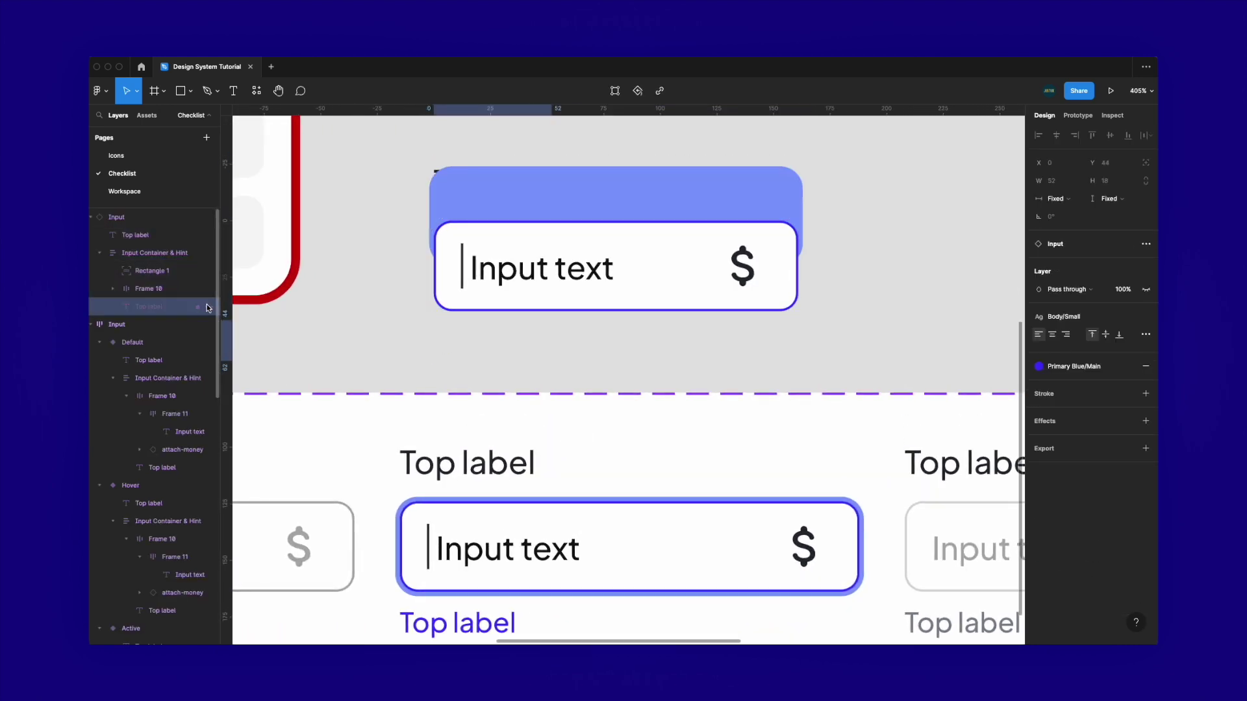
{"action": "left_click", "coordinate": [208, 308]}
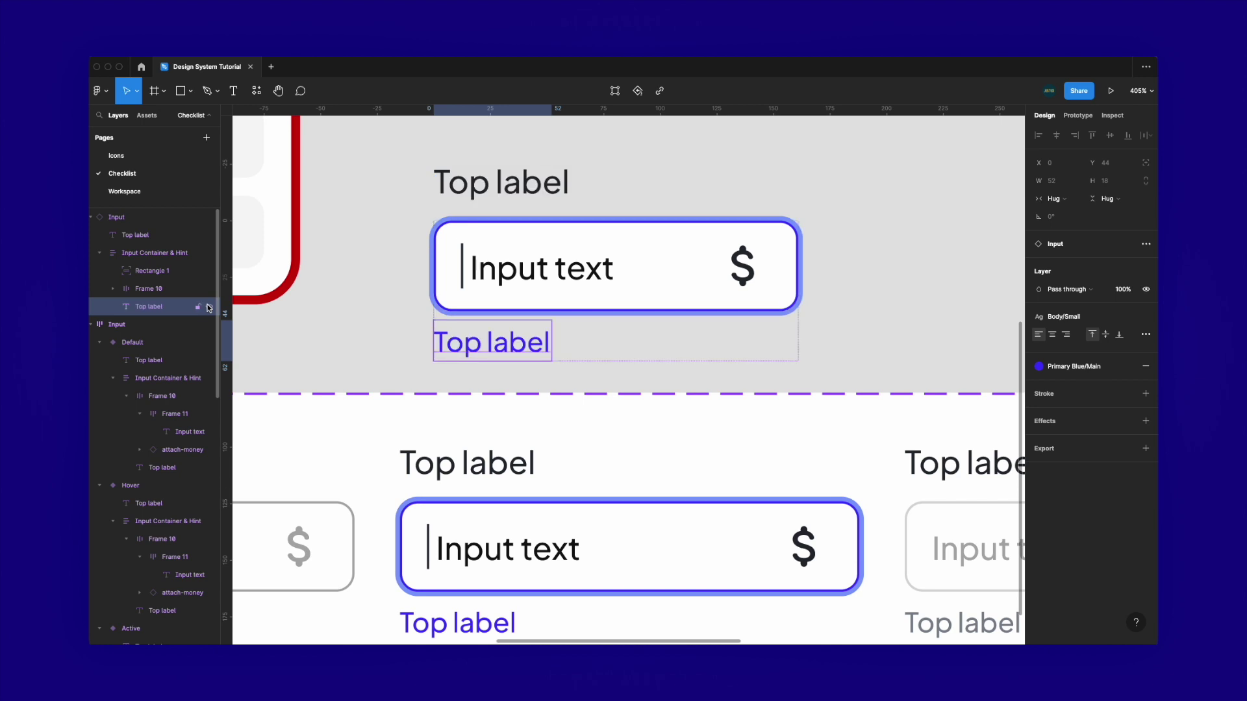
{"action": "left_click", "coordinate": [208, 308]}
{"action": "left_click", "coordinate": [207, 308]}
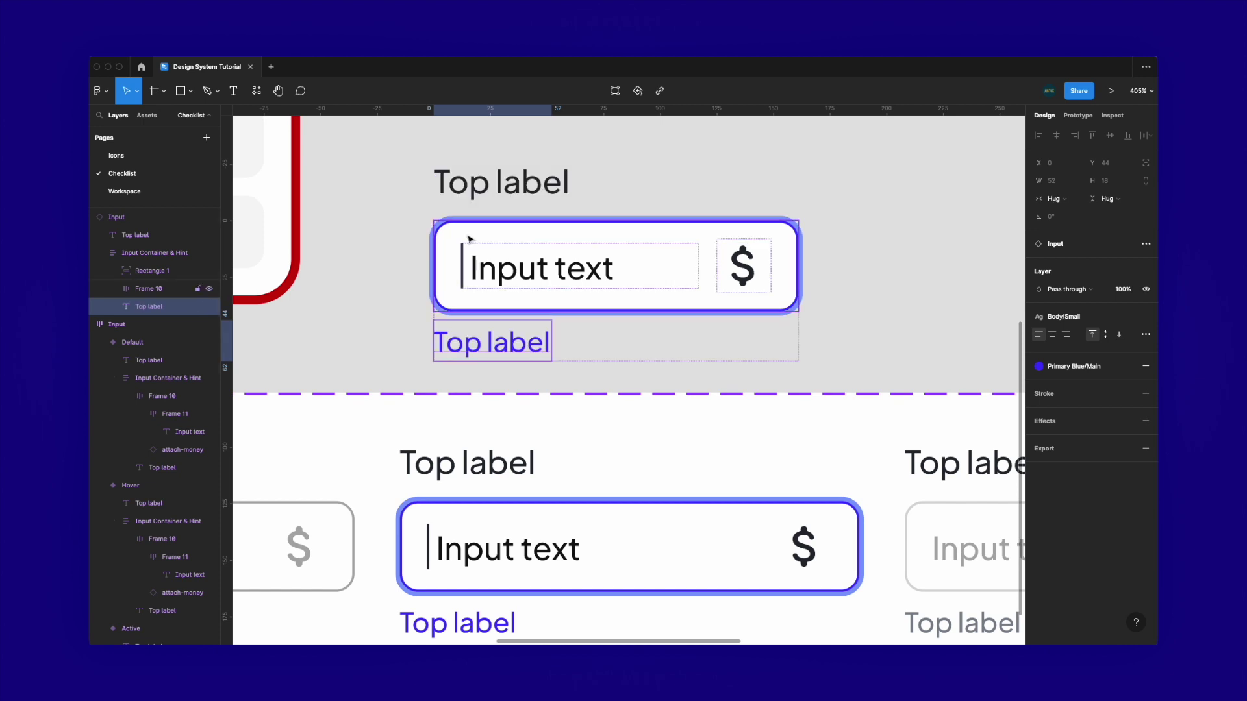
Check the constraints of the halo rectangle behind the input container in the main Active variant
{"action": "scroll", "coordinate": [468, 239], "scroll_direction": "down", "scroll_amount": 5}
{"action": "left_click", "coordinate": [397, 347]}
{"action": "left_click", "coordinate": [397, 348]}
{"action": "left_click", "coordinate": [397, 348]}
{"action": "left_click", "coordinate": [1053, 290]}
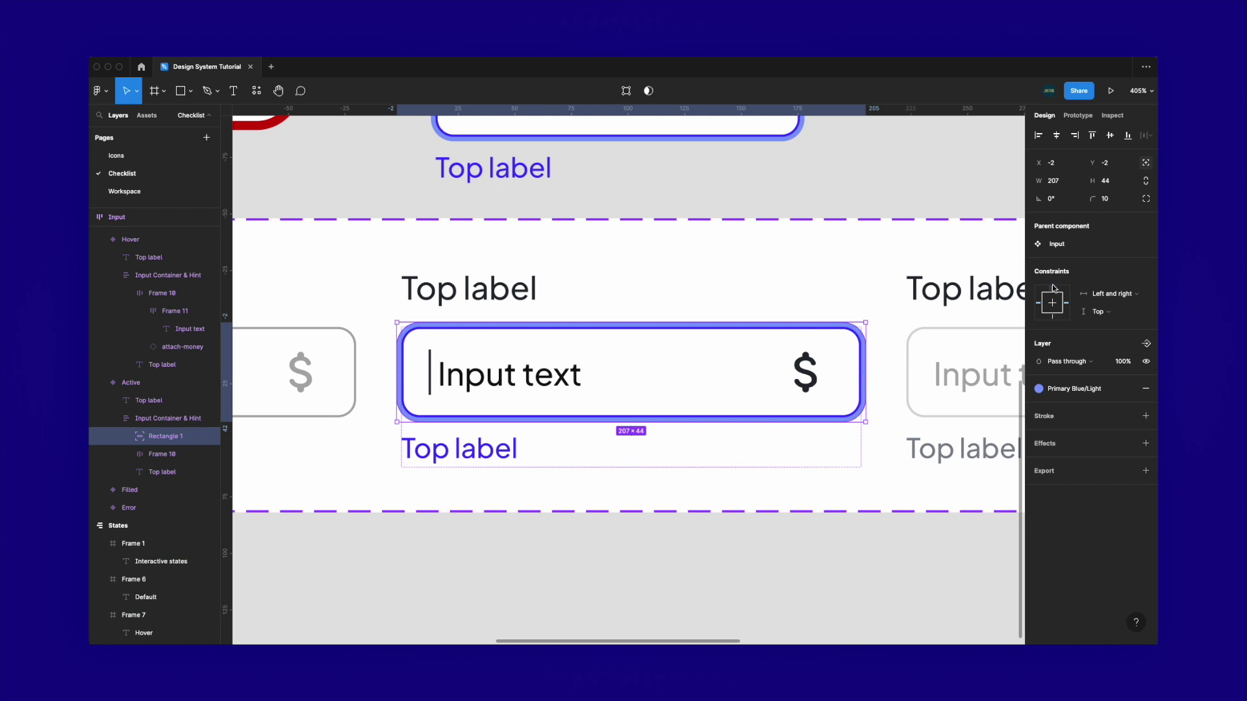
{"action": "scroll", "coordinate": [739, 310], "scroll_direction": "up", "scroll_amount": 8}
Hide the hint text in the Active instance and widen the instance to 241 to test its resizing
{"action": "left_click", "coordinate": [524, 456]}
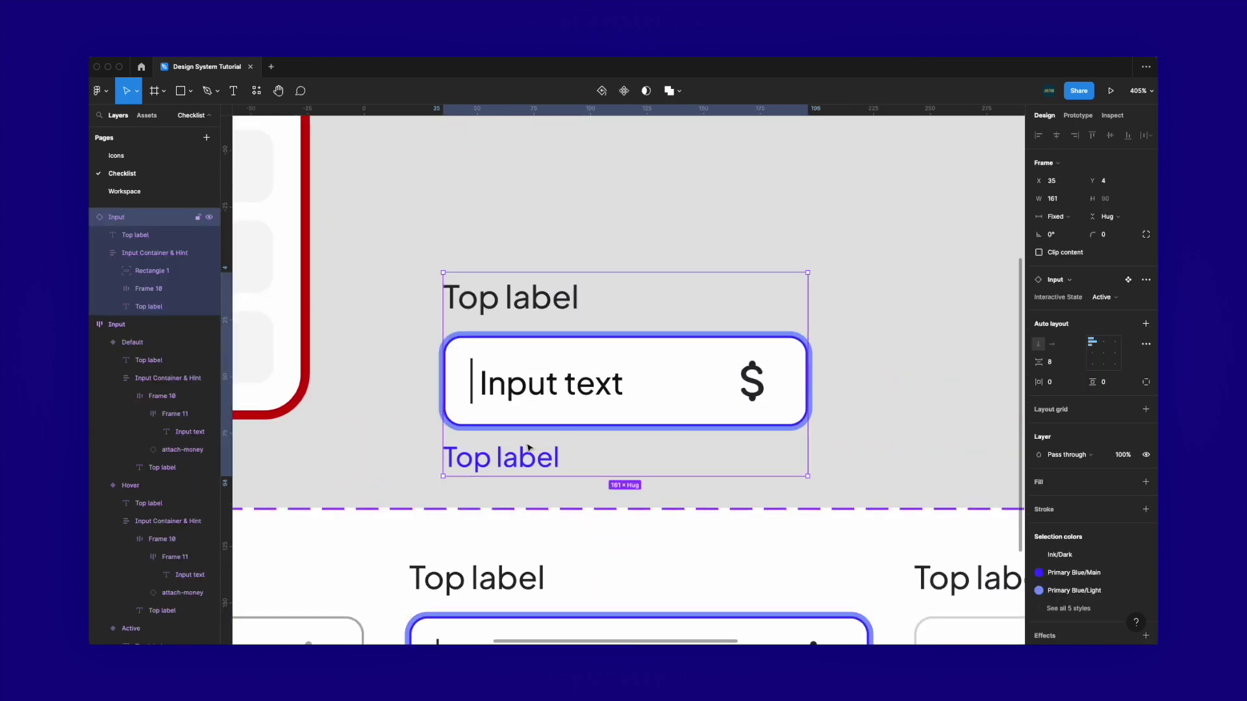
{"action": "left_click", "coordinate": [209, 307]}
{"action": "scroll", "coordinate": [673, 317], "scroll_direction": "down", "scroll_amount": 3}
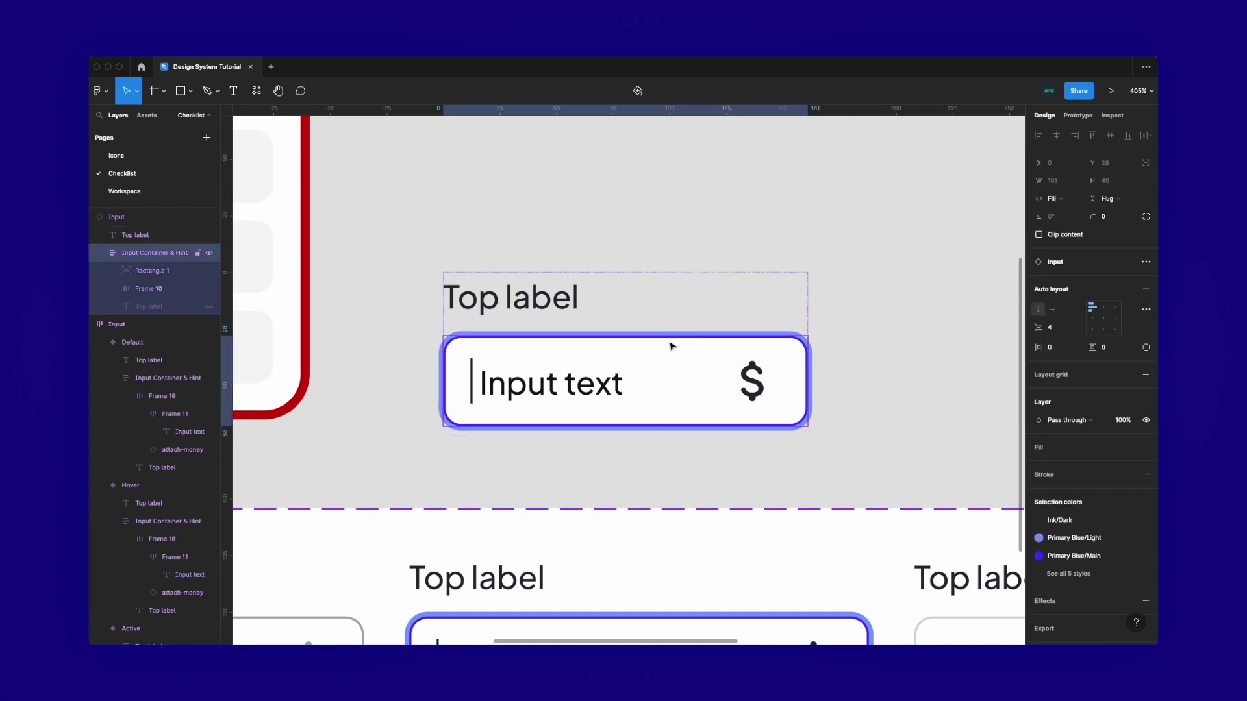
{"action": "left_click", "coordinate": [741, 330]}
{"action": "left_click_drag", "start_coordinate": [800, 325], "coordinate": [905, 340]}
{"action": "scroll", "coordinate": [905, 339], "scroll_direction": "down", "scroll_amount": 2}
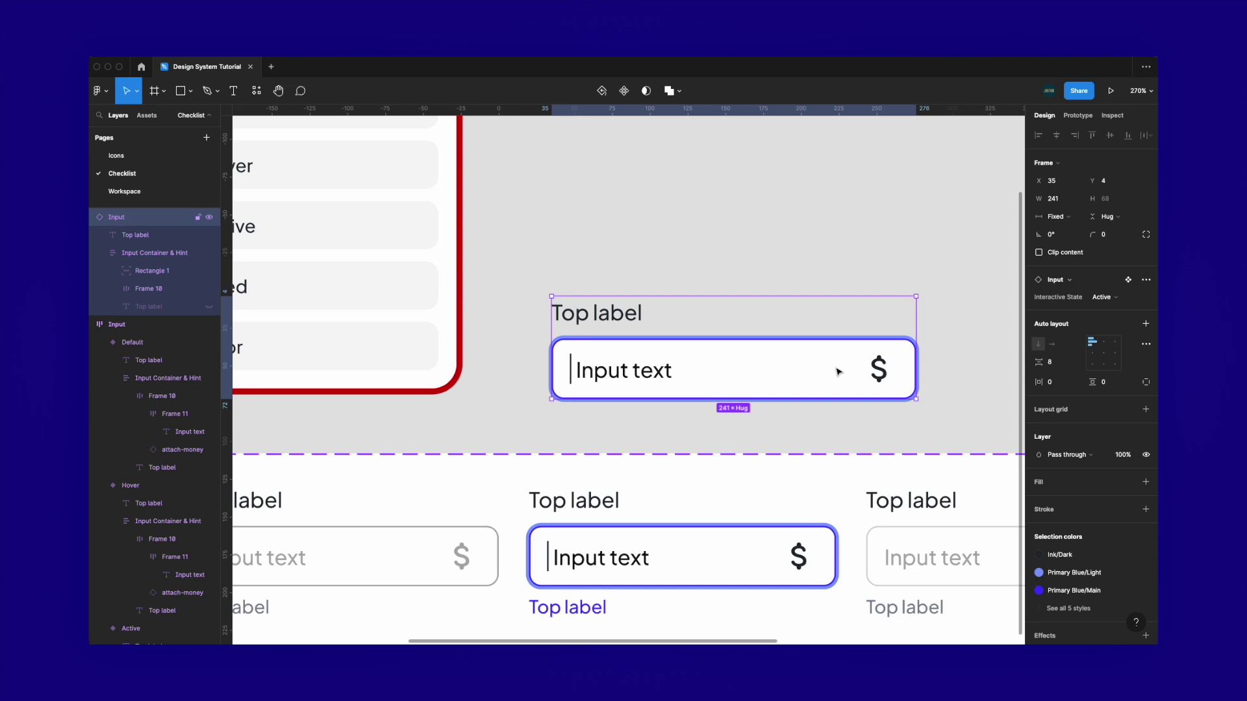
Delete the test instance of the Active variant above the component set
{"action": "key", "text": "Delete"}
{"action": "scroll", "coordinate": [840, 370], "scroll_direction": "down", "scroll_amount": 5}
{"action": "scroll", "coordinate": [840, 368], "scroll_direction": "right", "scroll_amount": 3}
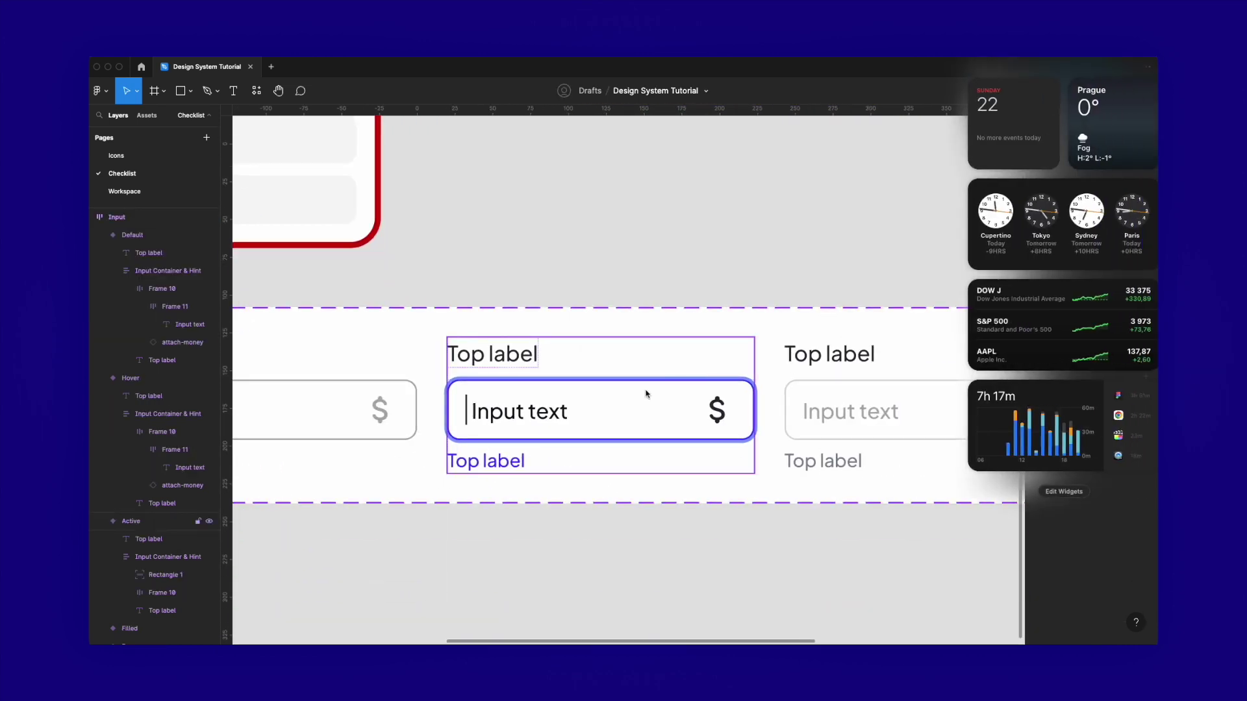
{"action": "scroll", "coordinate": [689, 281], "scroll_direction": "down", "scroll_amount": 4}
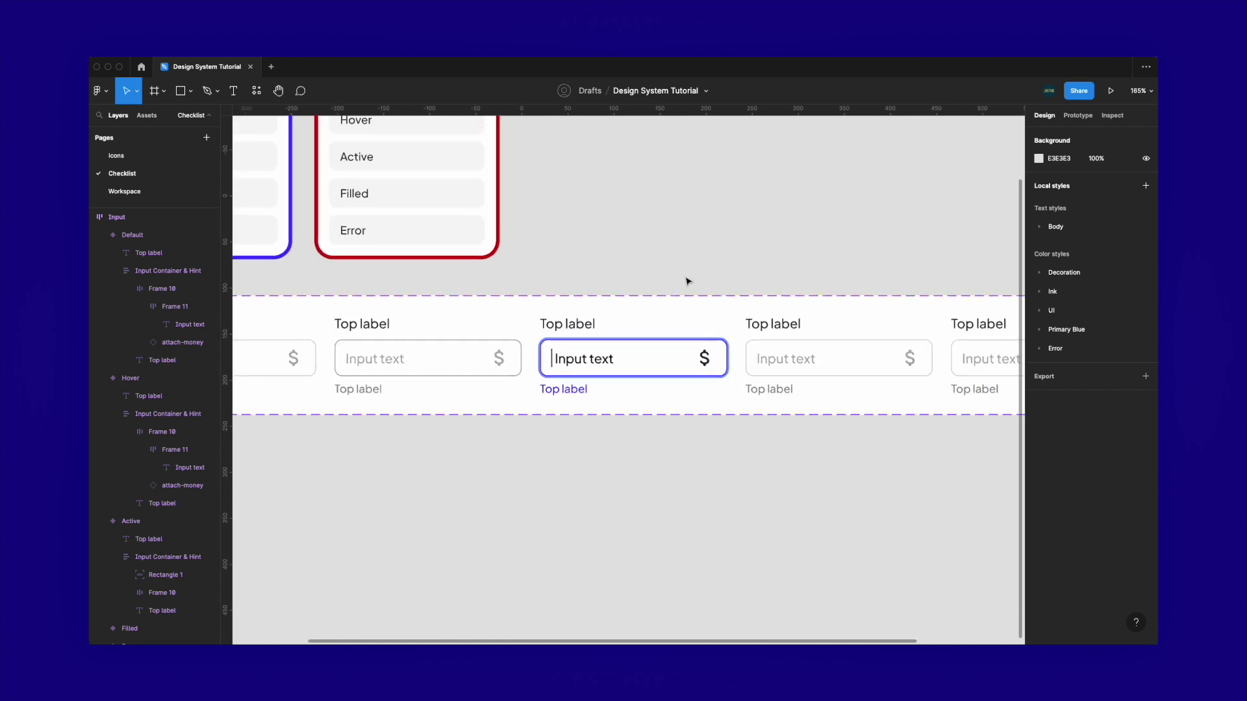
{"action": "right_click", "coordinate": [745, 291]}
{"action": "left_click", "coordinate": [738, 271]}
Apply the Ink/Dark color style to the input text and the dollar icon of the Filled variant
{"action": "scroll", "coordinate": [759, 287], "scroll_direction": "up", "scroll_amount": 3}
{"action": "left_click", "coordinate": [687, 366]}
{"action": "double_click", "coordinate": [687, 366]}
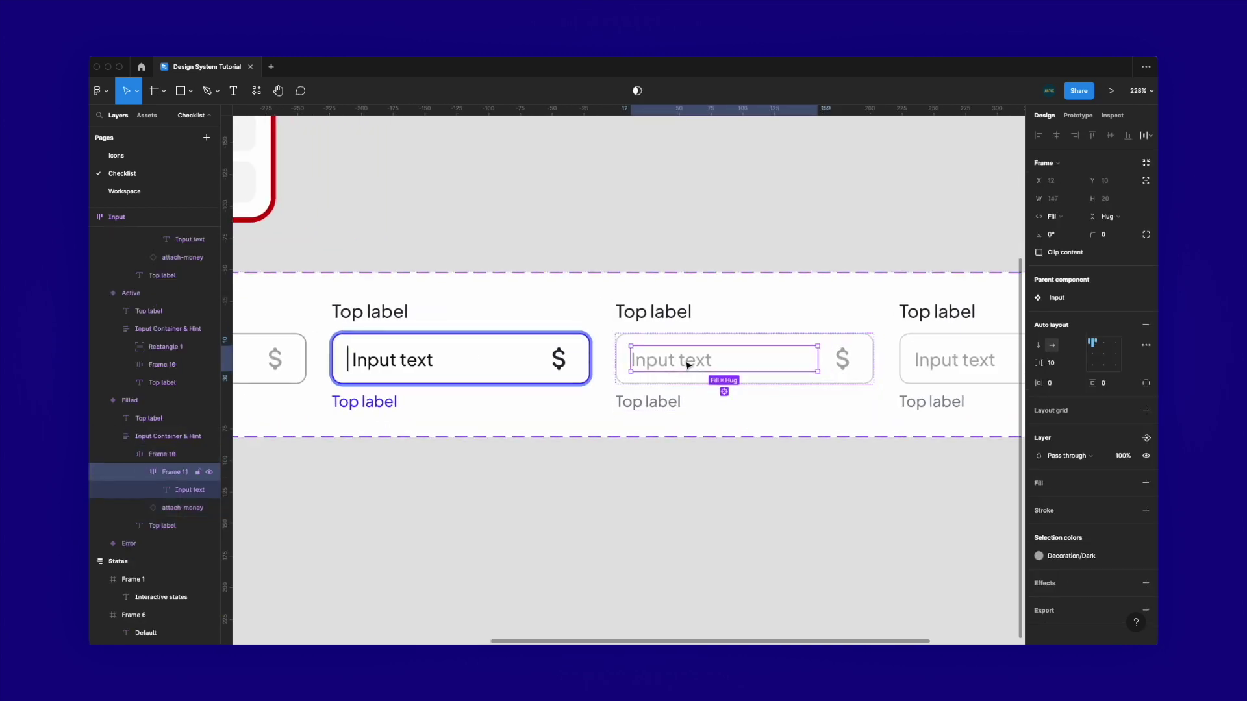
{"action": "left_click", "coordinate": [849, 367], "text": "shift"}
{"action": "left_click", "coordinate": [1073, 537]}
{"action": "left_click", "coordinate": [937, 549]}
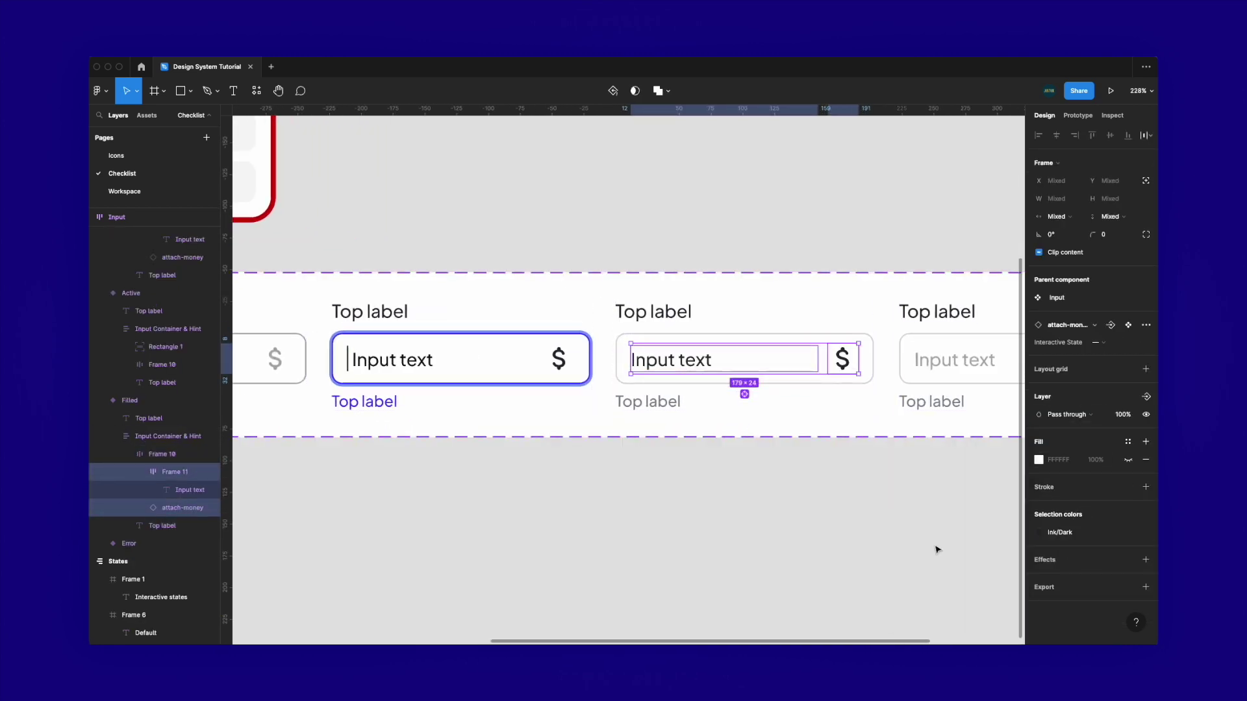
{"action": "left_click", "coordinate": [792, 507]}
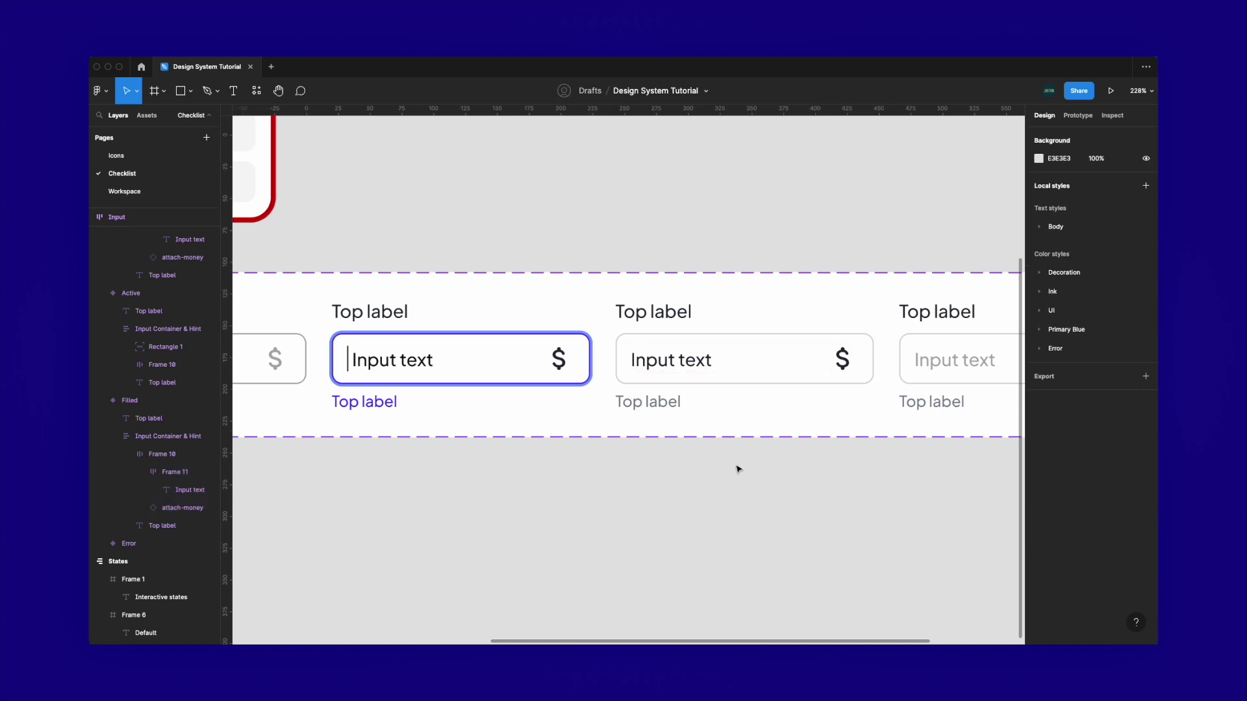
Apply the Ink/Dark color style to the input text and the dollar icon of the Error variant
{"action": "scroll", "coordinate": [741, 465], "scroll_direction": "down", "scroll_amount": 5}
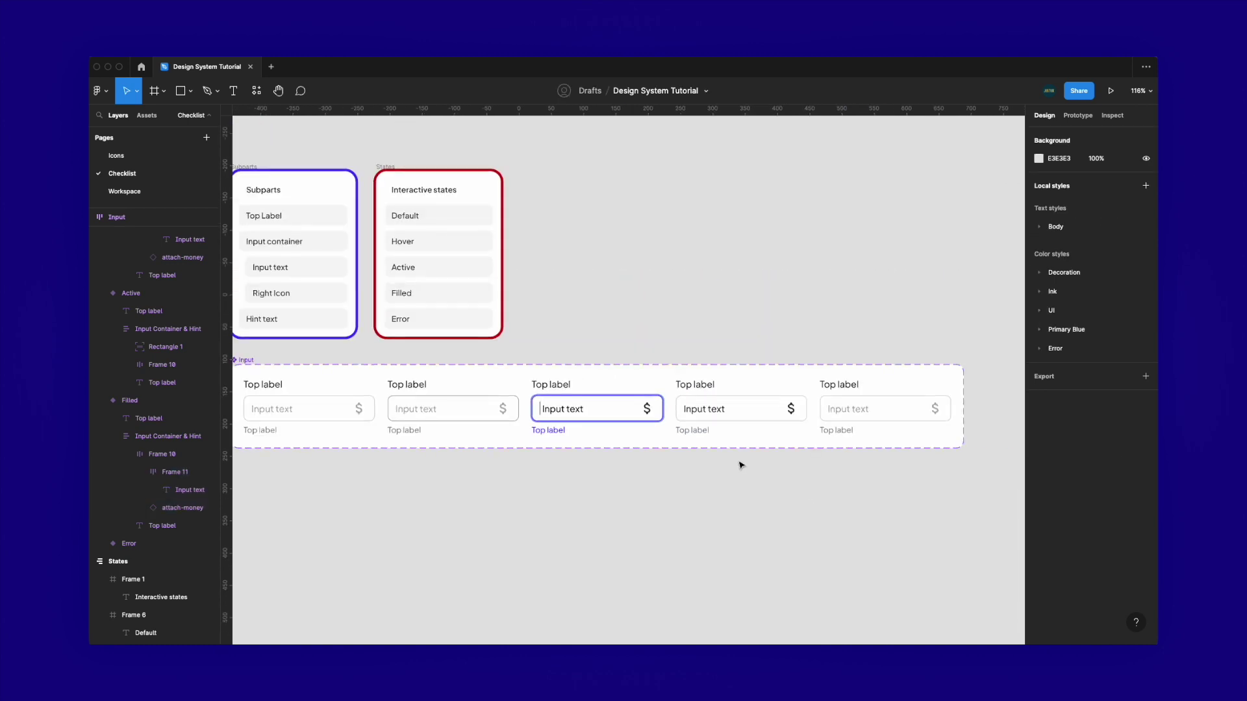
{"action": "scroll", "coordinate": [741, 465], "scroll_direction": "right", "scroll_amount": 2}
{"action": "double_click", "coordinate": [824, 409]}
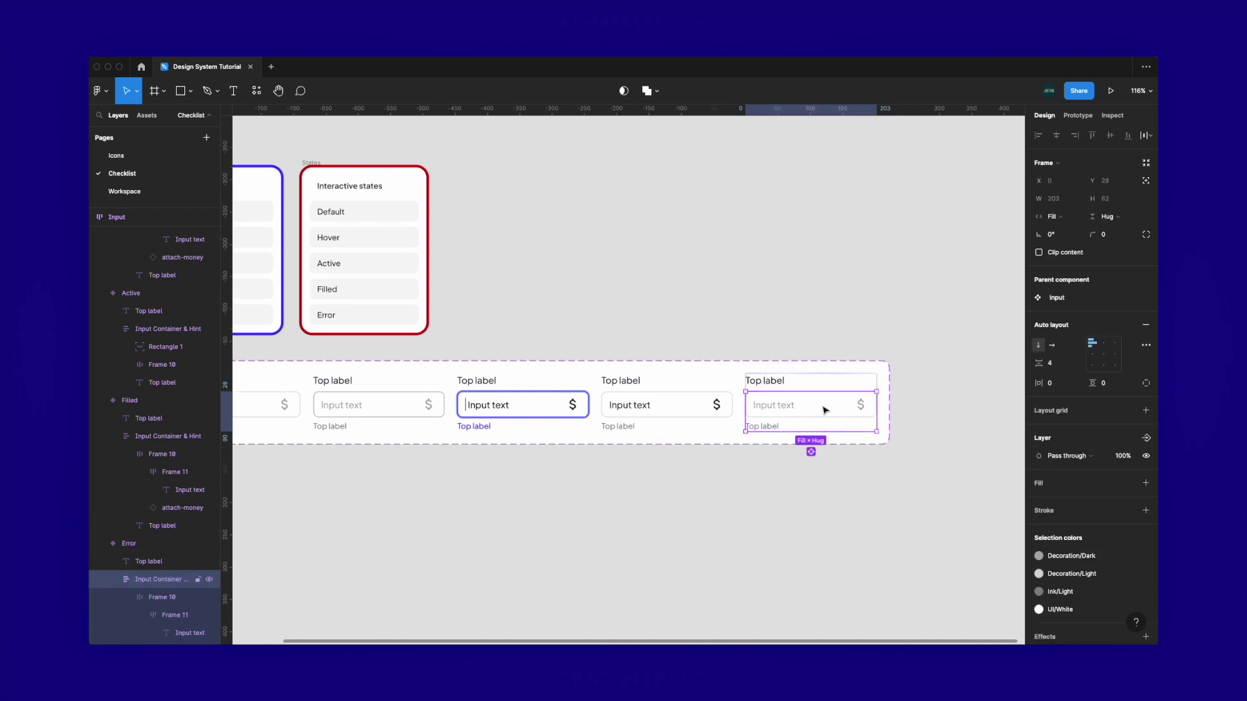
{"action": "double_click", "coordinate": [780, 405]}
{"action": "left_click", "coordinate": [861, 405], "text": "shift"}
{"action": "left_click", "coordinate": [1128, 534]}
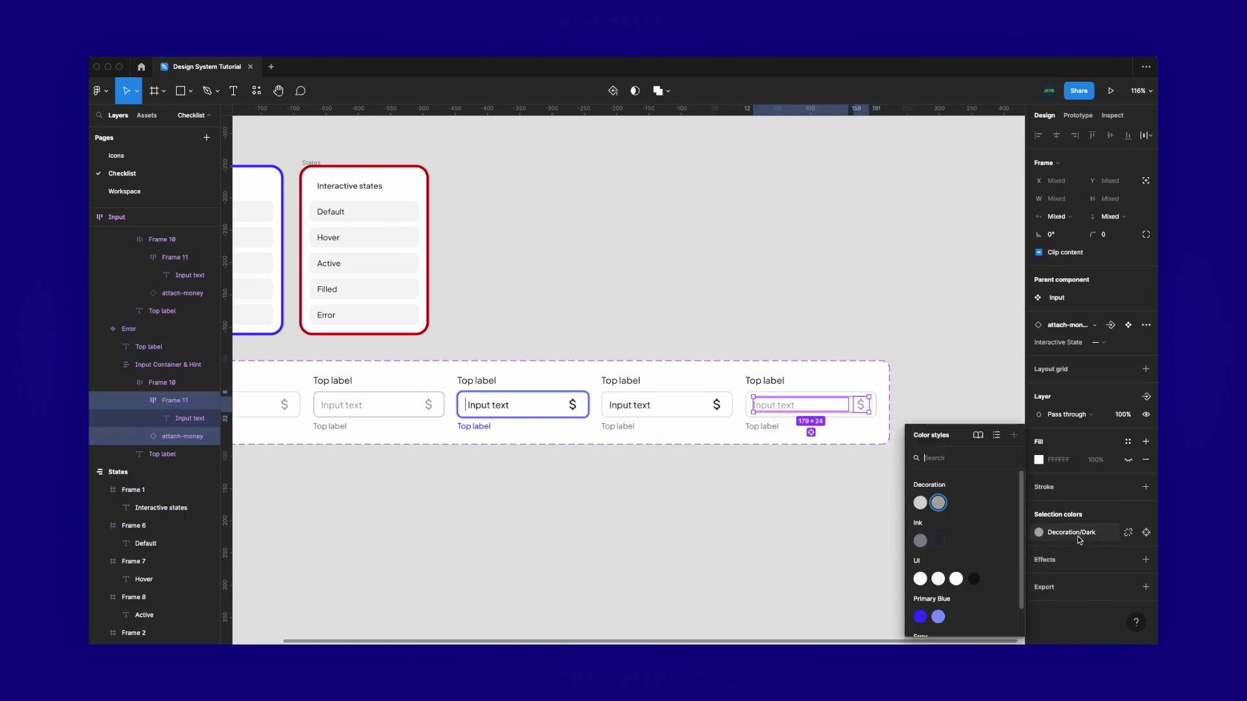
{"action": "left_click", "coordinate": [939, 543]}
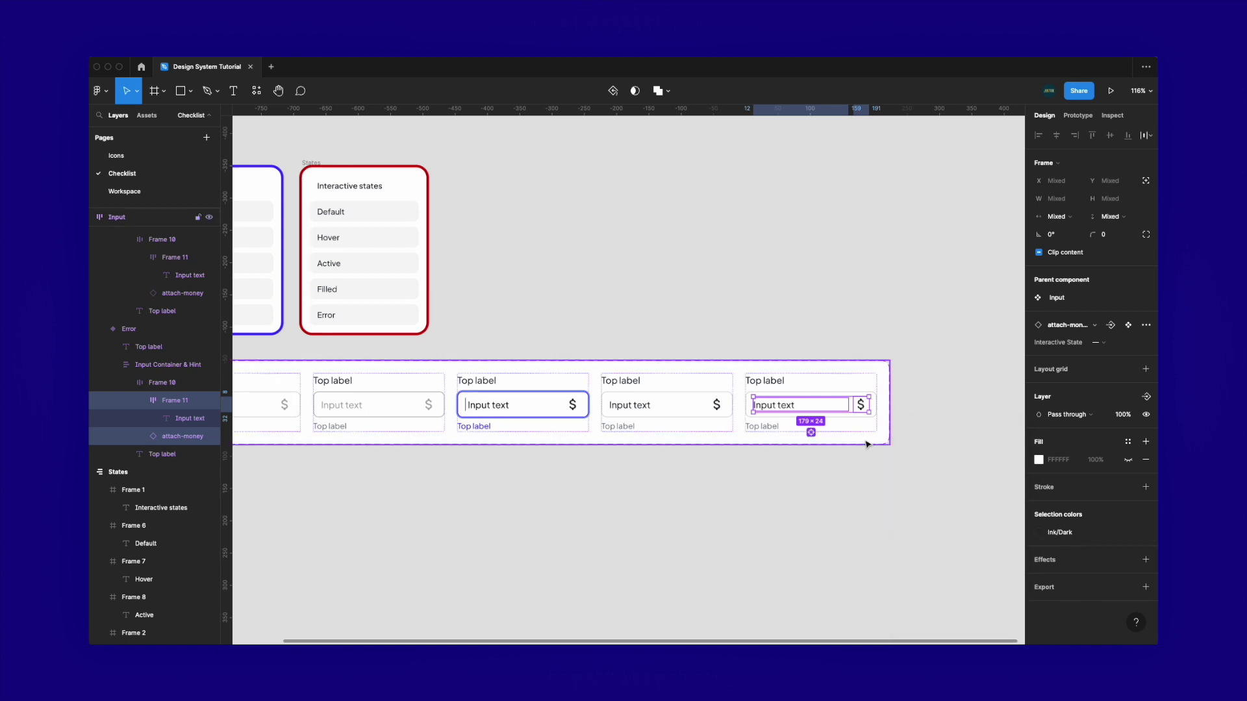
Apply the red Error color style to the stroke of the Error variant's input container
{"action": "scroll", "coordinate": [861, 435], "scroll_direction": "up", "scroll_amount": 5}
{"action": "left_click", "coordinate": [885, 381]}
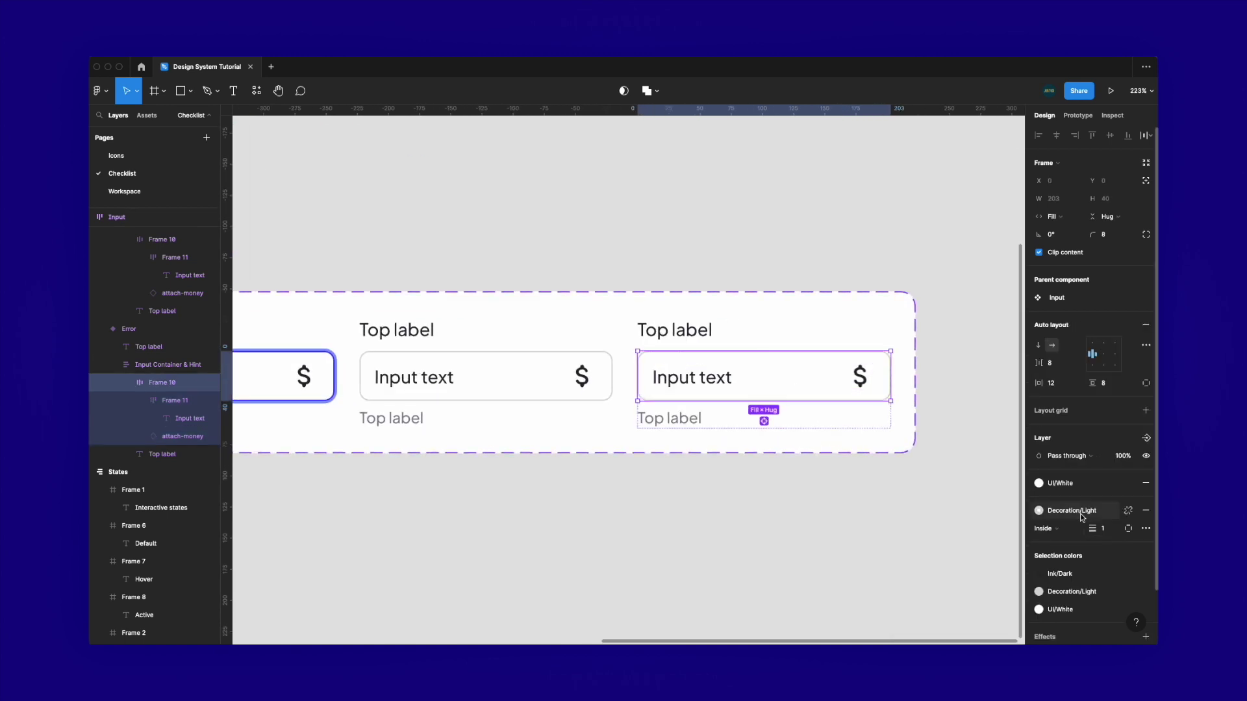
{"action": "left_click", "coordinate": [1039, 510]}
{"action": "left_click", "coordinate": [1049, 628]}
{"action": "left_click", "coordinate": [835, 537]}
Hide the interface and review all five input variants against the subparts and interactive states checklists
{"action": "key", "text": "ctrl+backslash"}
{"action": "scroll", "coordinate": [837, 540], "scroll_direction": "down", "scroll_amount": 2}
{"action": "scroll", "coordinate": [837, 540], "scroll_direction": "down", "scroll_amount": 3}
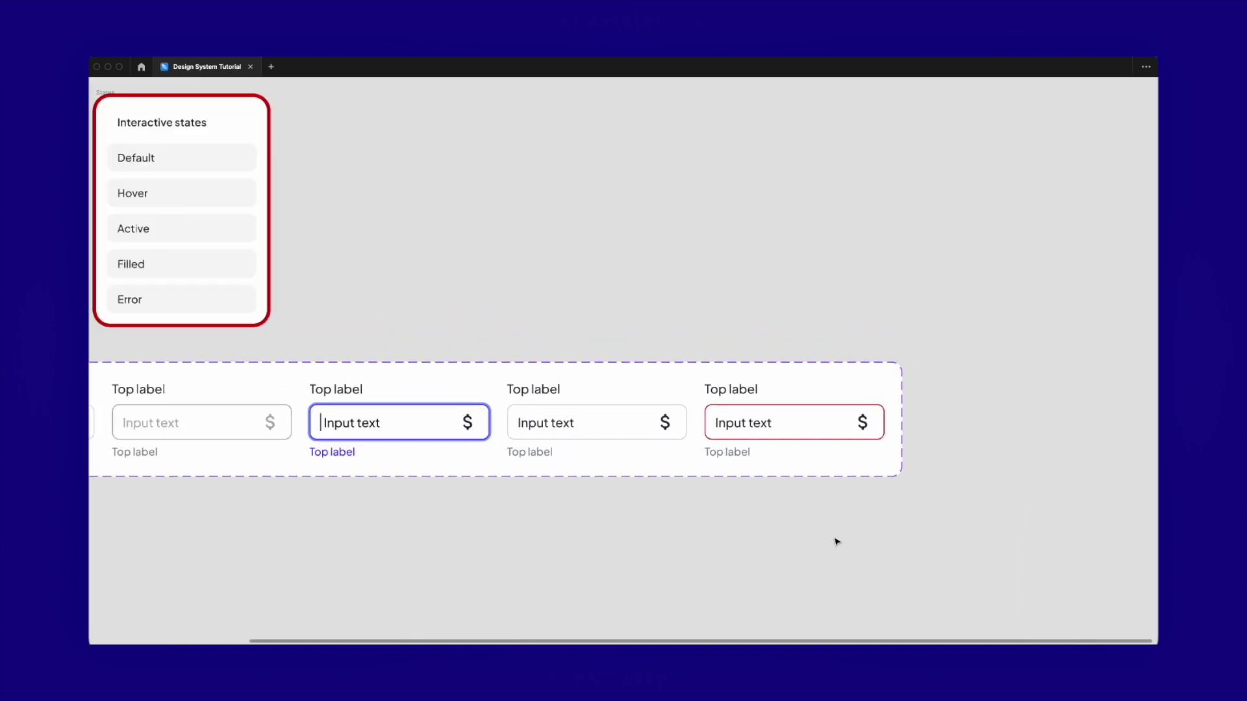
{"action": "scroll", "coordinate": [837, 539], "scroll_direction": "left", "scroll_amount": 5}
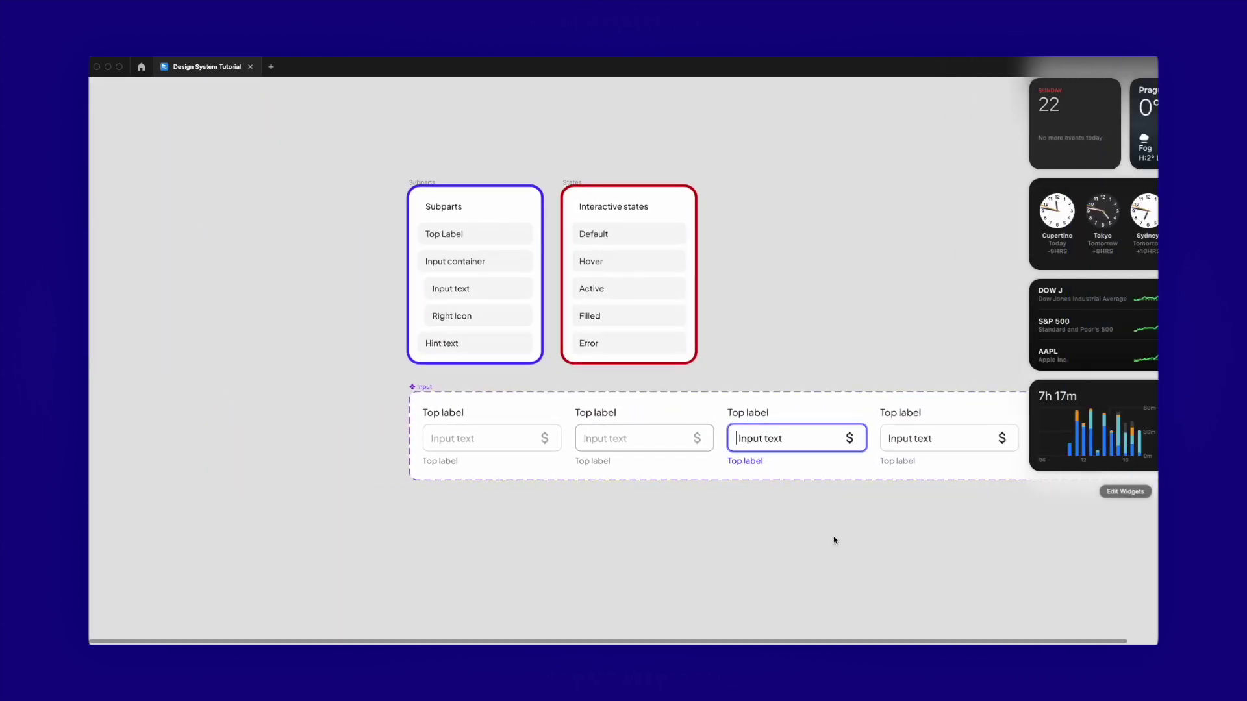
{"action": "right_click", "coordinate": [835, 537]}
{"action": "key", "text": "Escape"}
{"action": "left_click", "coordinate": [821, 525]}
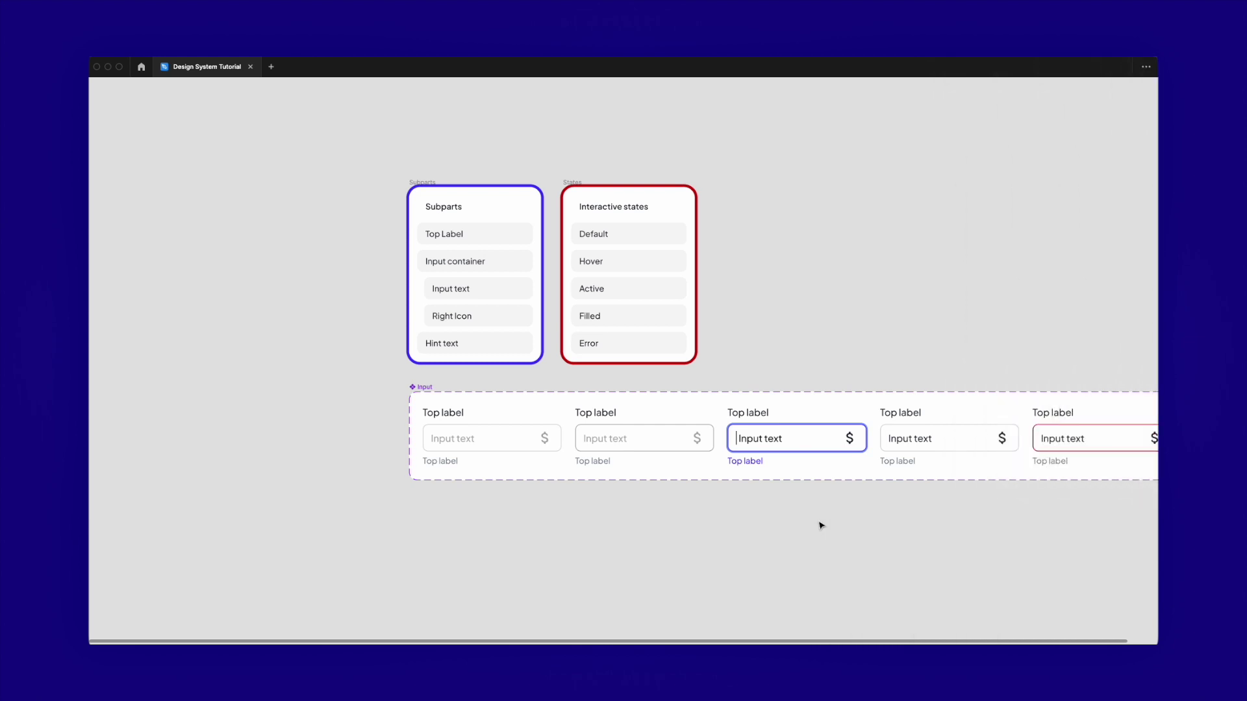
{"action": "scroll", "coordinate": [805, 525], "scroll_direction": "down", "scroll_amount": 3}
{"action": "scroll", "coordinate": [806, 525], "scroll_direction": "right", "scroll_amount": 4}
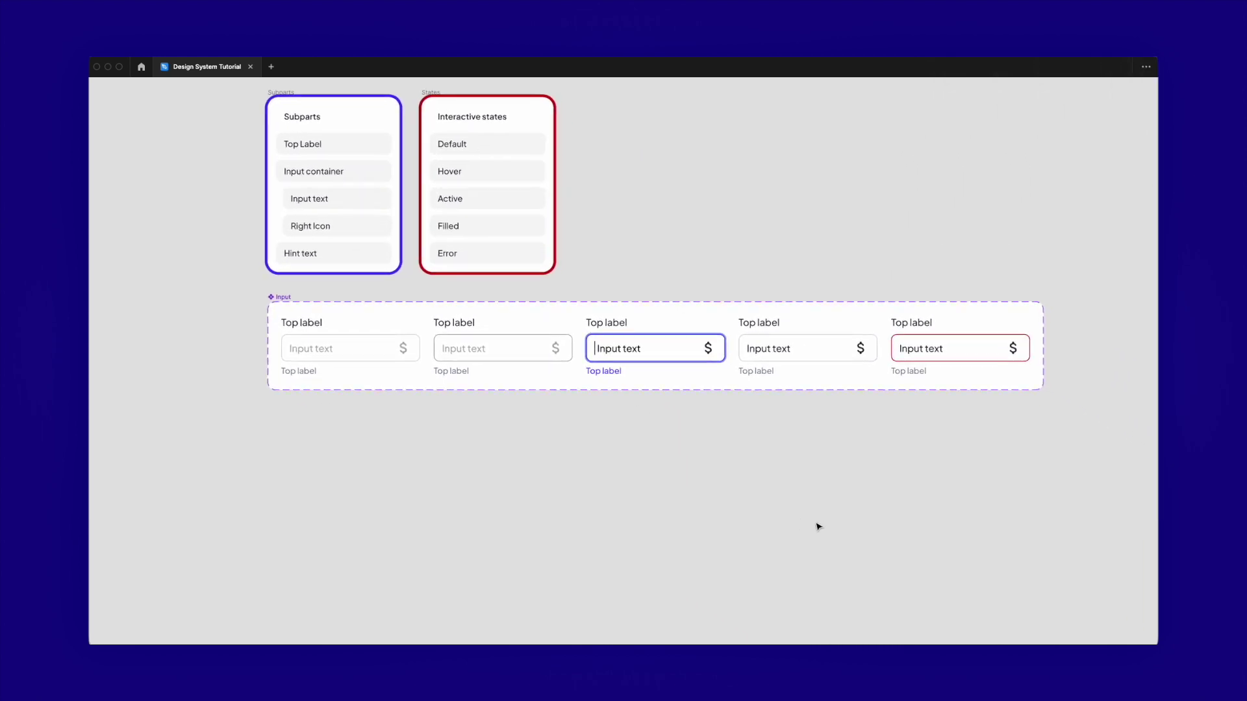
{"action": "scroll", "coordinate": [414, 439], "scroll_direction": "up", "scroll_amount": 4}
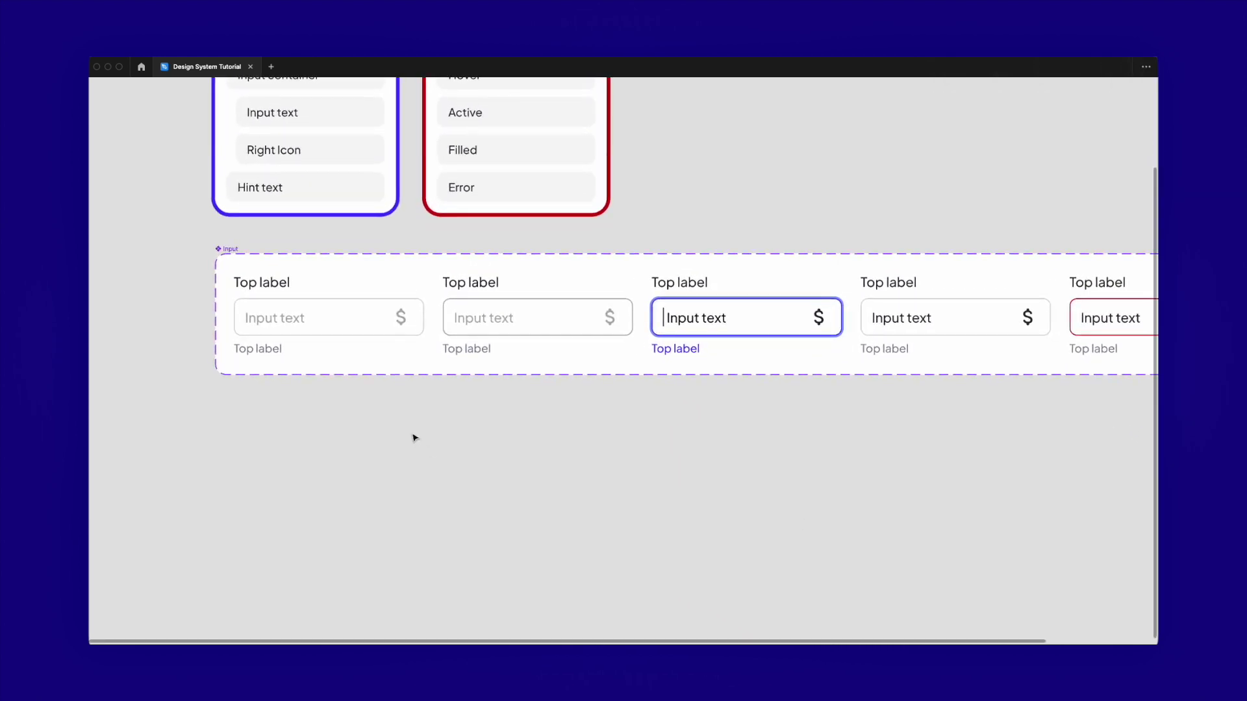
{"action": "scroll", "coordinate": [414, 438], "scroll_direction": "down", "scroll_amount": 3}
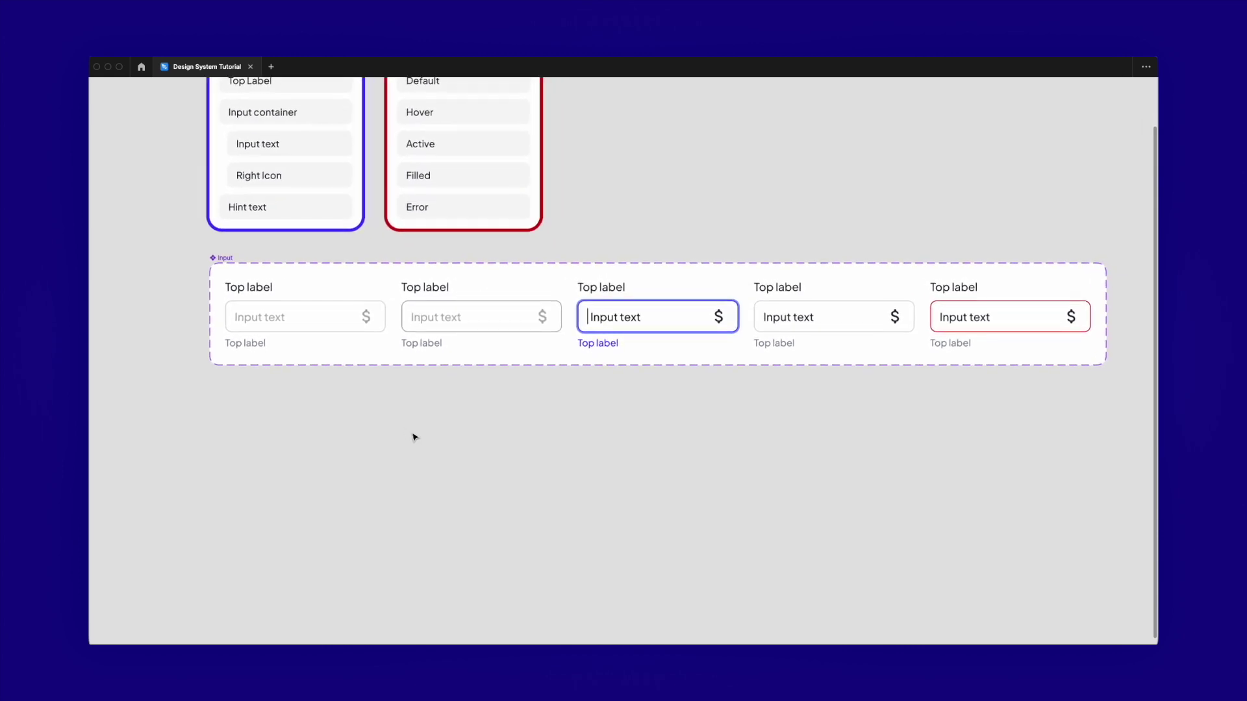
{"action": "scroll", "coordinate": [414, 438], "scroll_direction": "up", "scroll_amount": 1}
{"action": "left_click", "coordinate": [323, 291]}
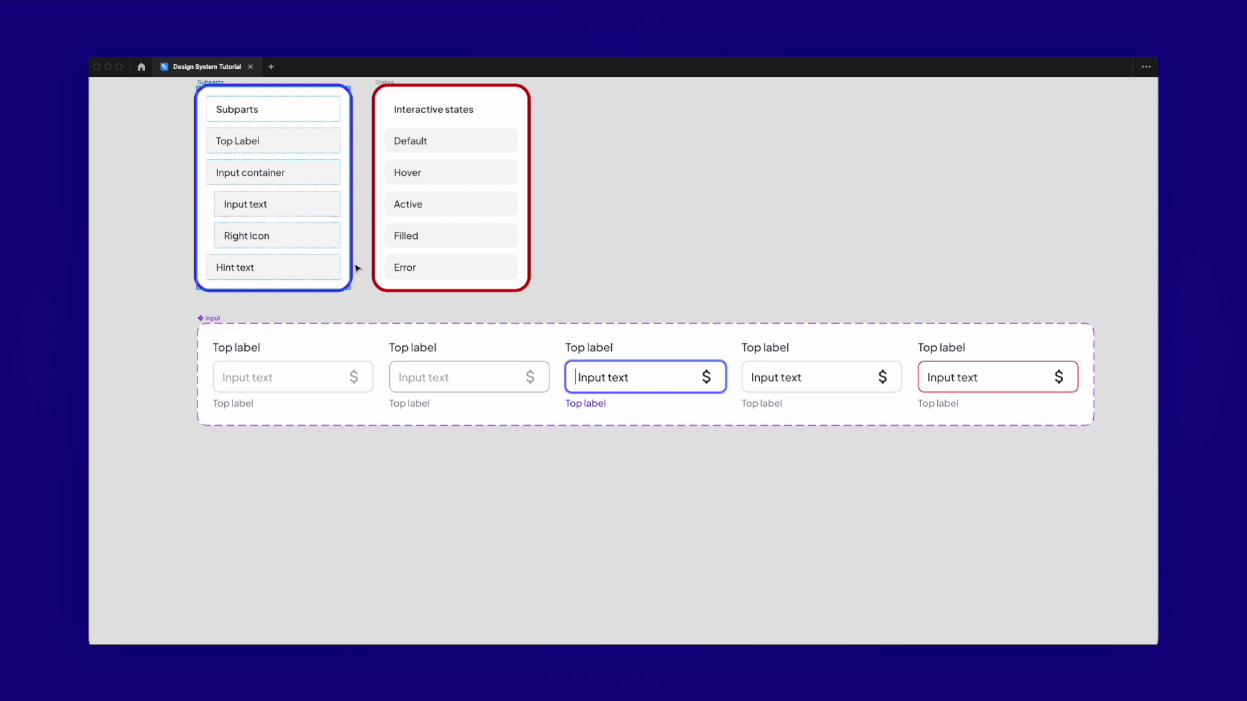
{"action": "scroll", "coordinate": [357, 268], "scroll_direction": "down", "scroll_amount": 2}
{"action": "scroll", "coordinate": [407, 432], "scroll_direction": "up", "scroll_amount": 1}
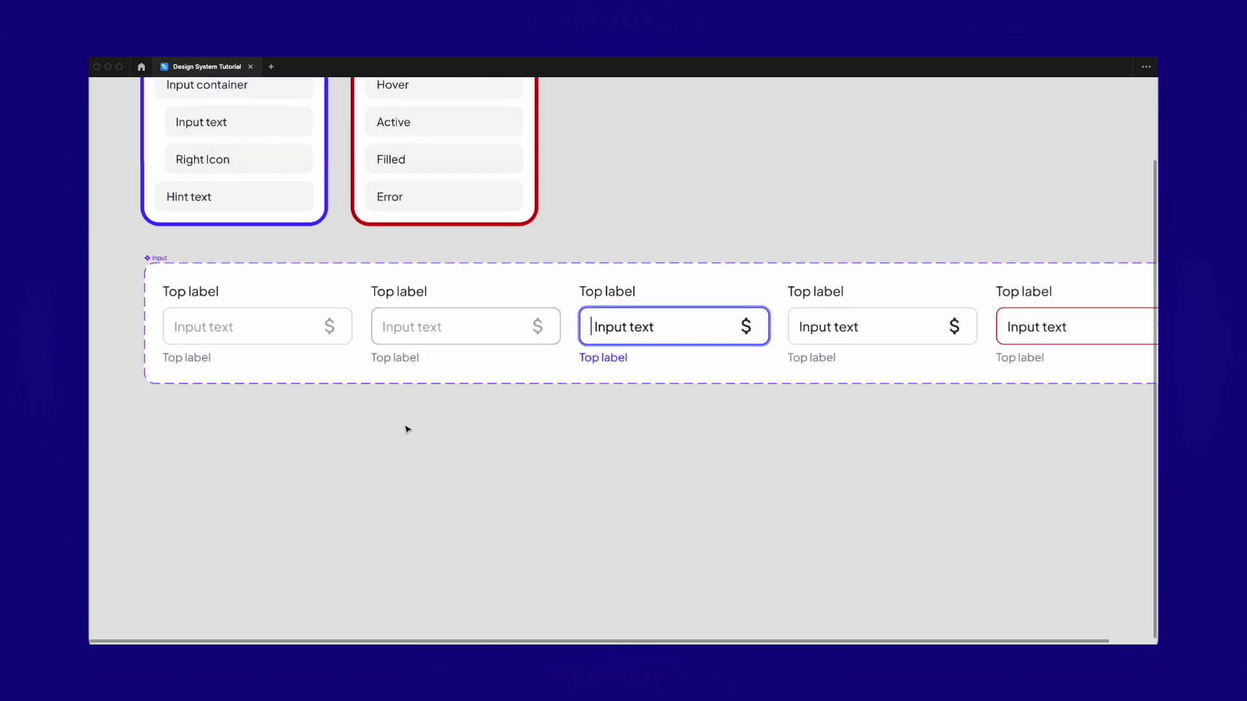
Select the Default variant's top label and restore the hidden interface
{"action": "scroll", "coordinate": [407, 431], "scroll_direction": "down", "scroll_amount": 2}
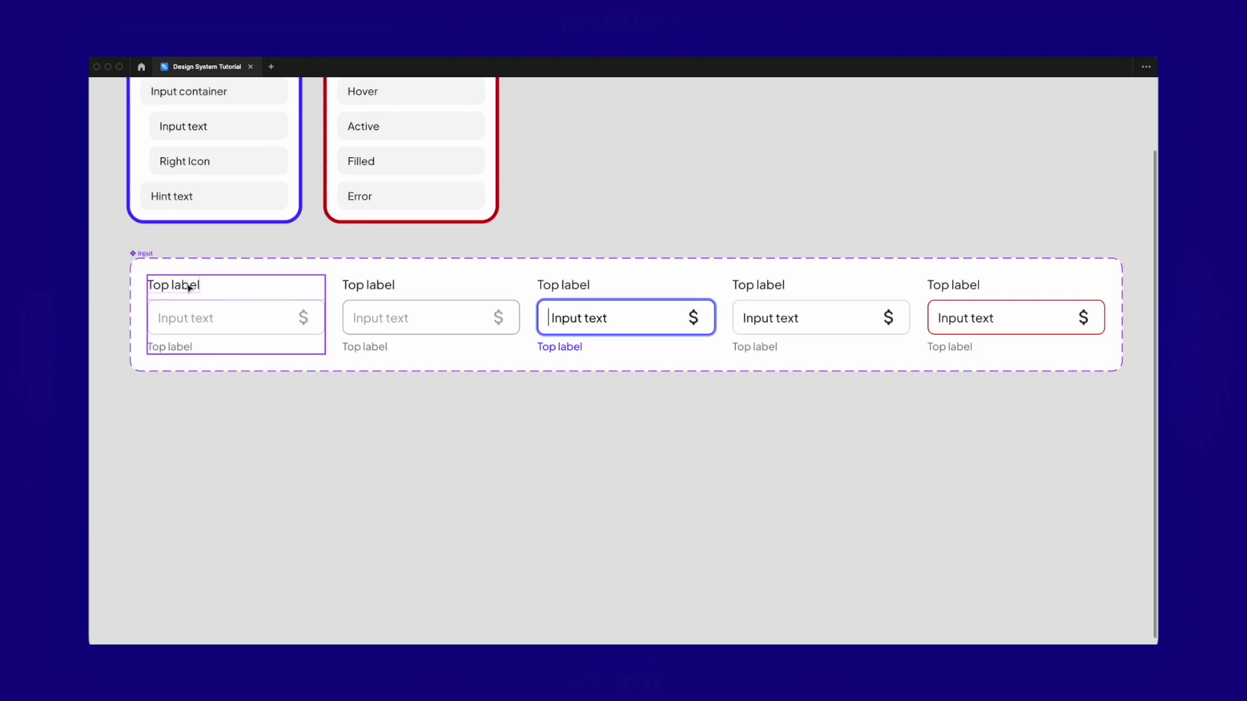
{"action": "left_click", "coordinate": [189, 287]}
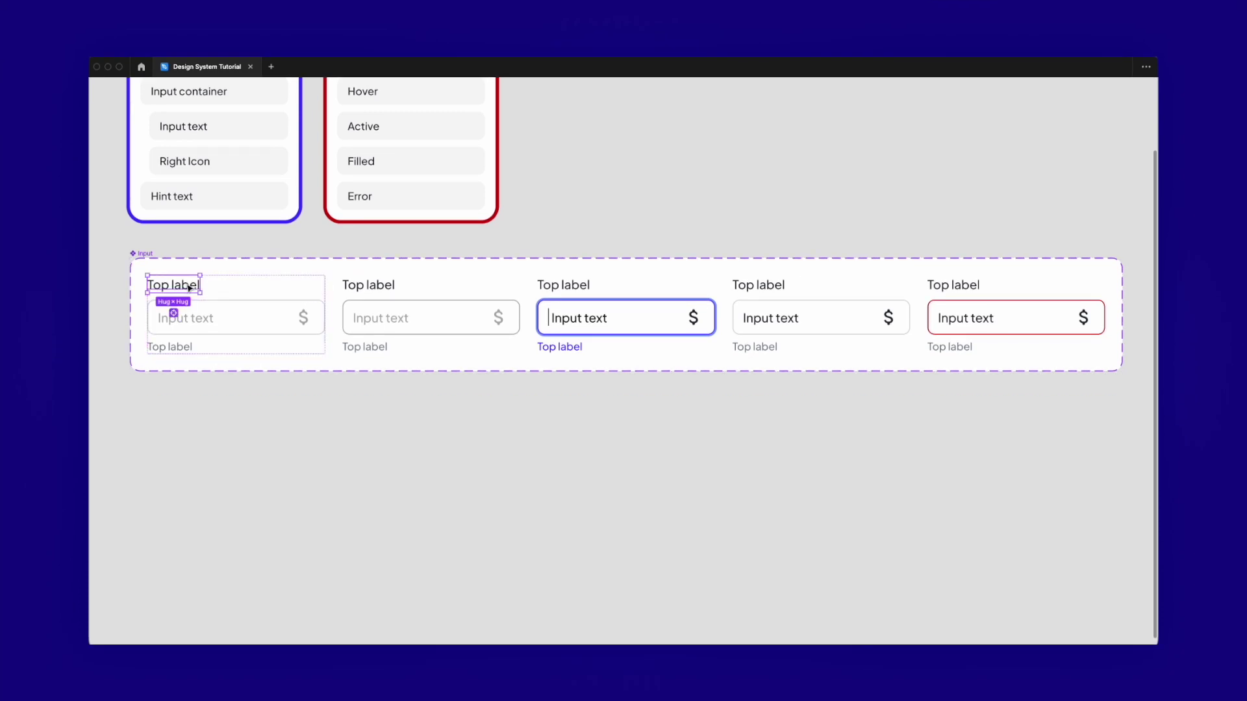
{"action": "key", "text": "super+backslash"}
{"action": "scroll", "coordinate": [468, 350], "scroll_direction": "left", "scroll_amount": 5}
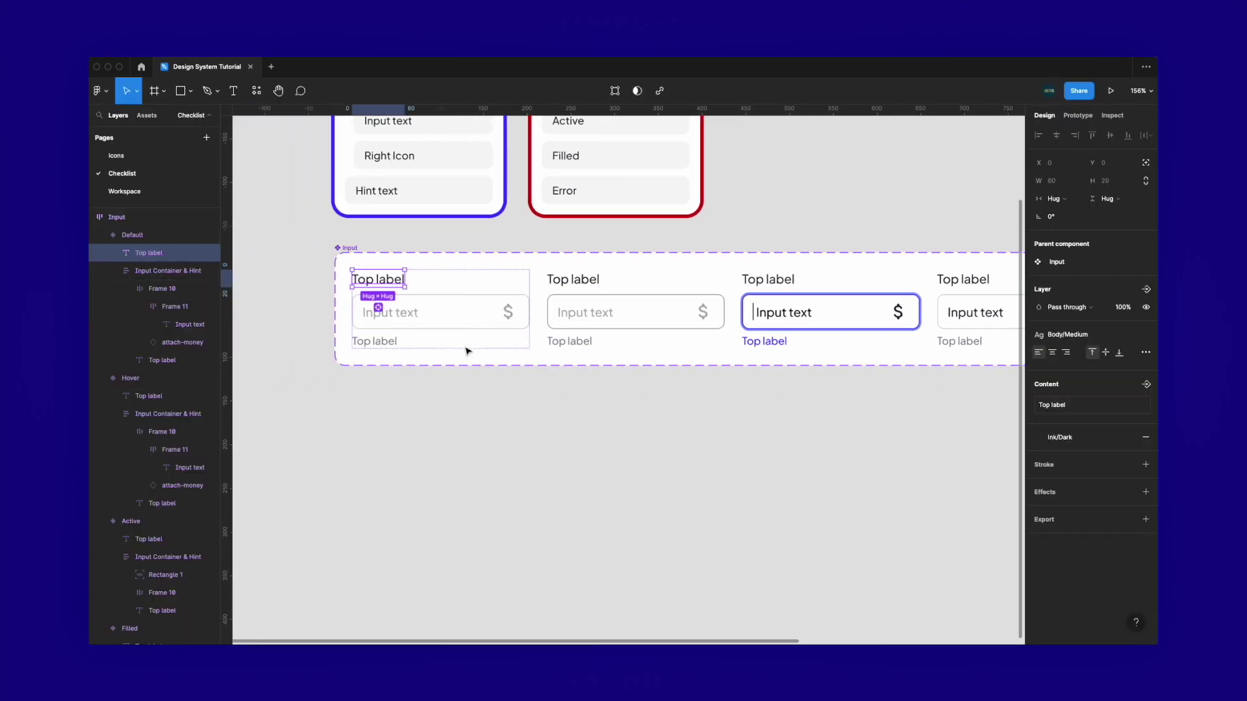
Create a boolean visibility property named Top Layer with value True for the matching top labels in all five variants
{"action": "left_click", "coordinate": [390, 256]}
{"action": "left_click", "coordinate": [377, 280]}
{"action": "scroll", "coordinate": [382, 302], "scroll_direction": "up", "scroll_amount": 3}
{"action": "scroll", "coordinate": [382, 302], "scroll_direction": "up", "scroll_amount": 1}
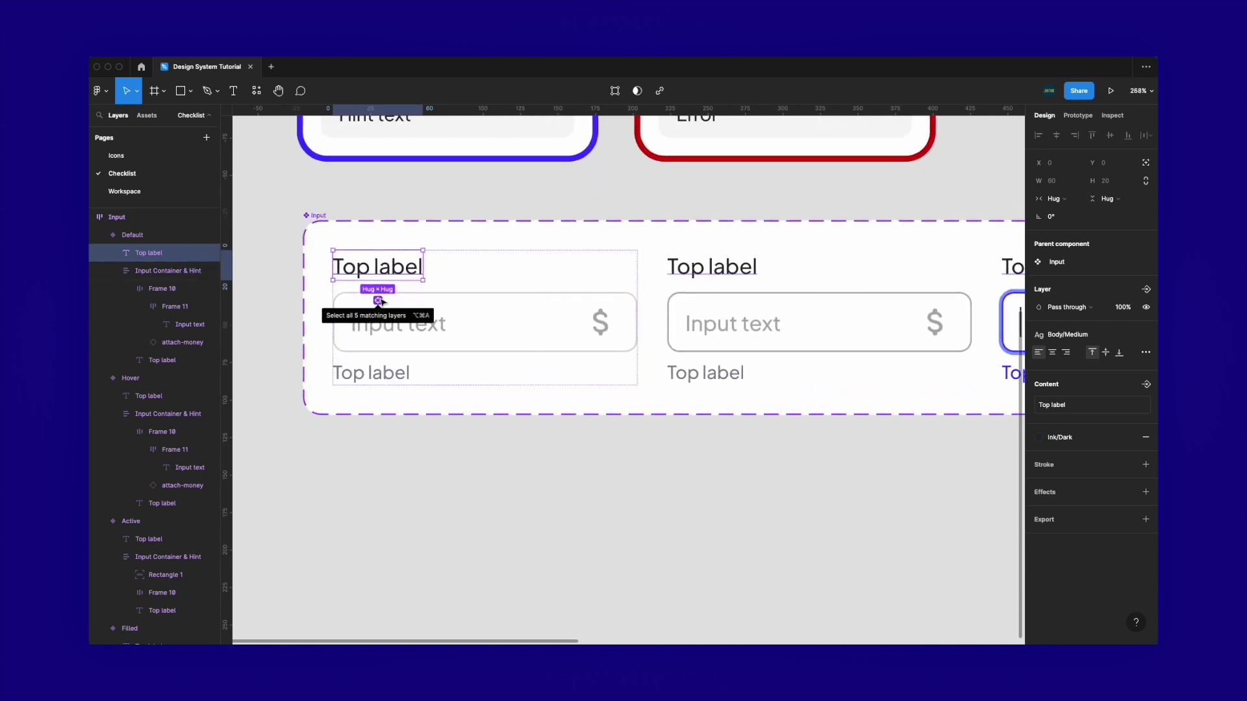
{"action": "scroll", "coordinate": [378, 301], "scroll_direction": "up", "scroll_amount": 3}
{"action": "left_click", "coordinate": [381, 298]}
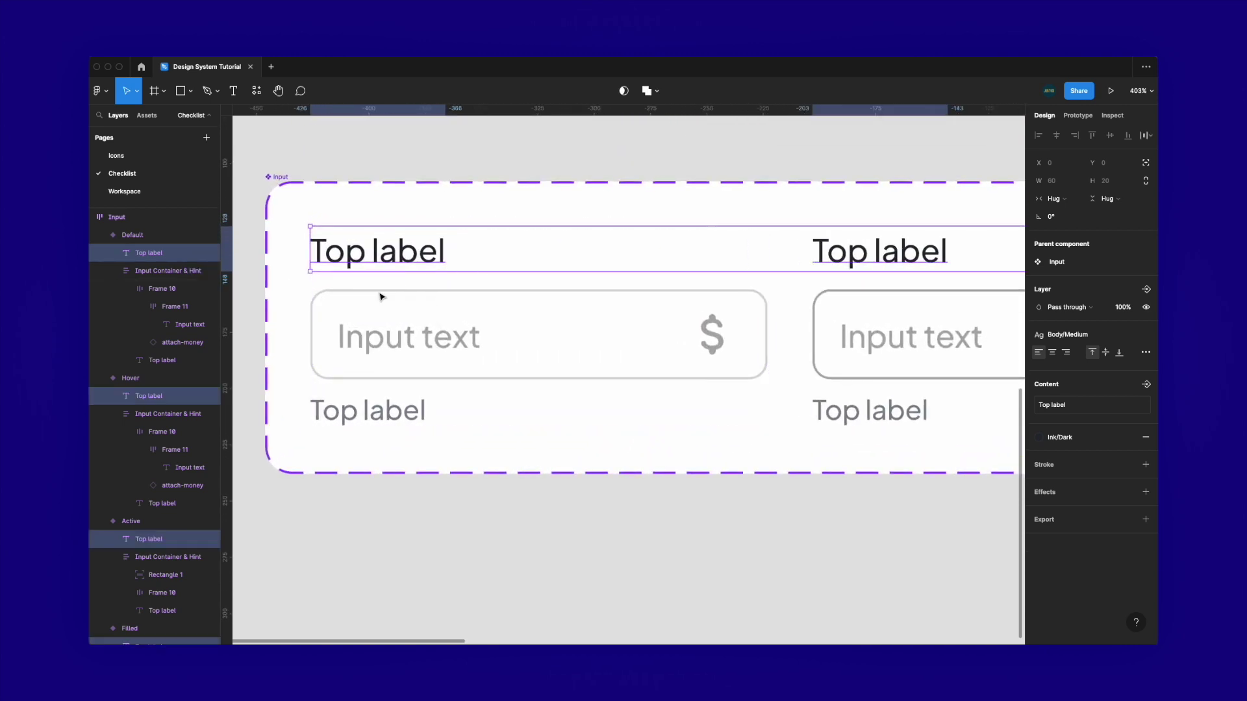
{"action": "scroll", "coordinate": [381, 297], "scroll_direction": "down", "scroll_amount": 6}
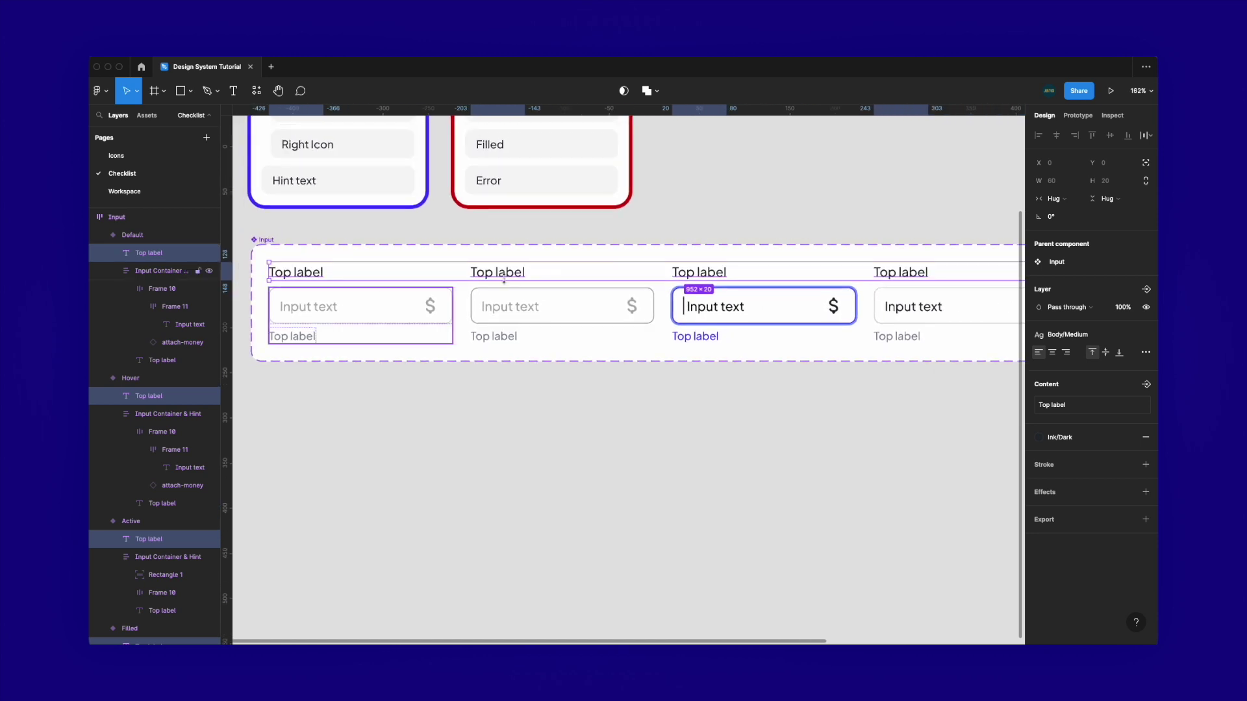
{"action": "scroll", "coordinate": [557, 285], "scroll_direction": "right", "scroll_amount": 3}
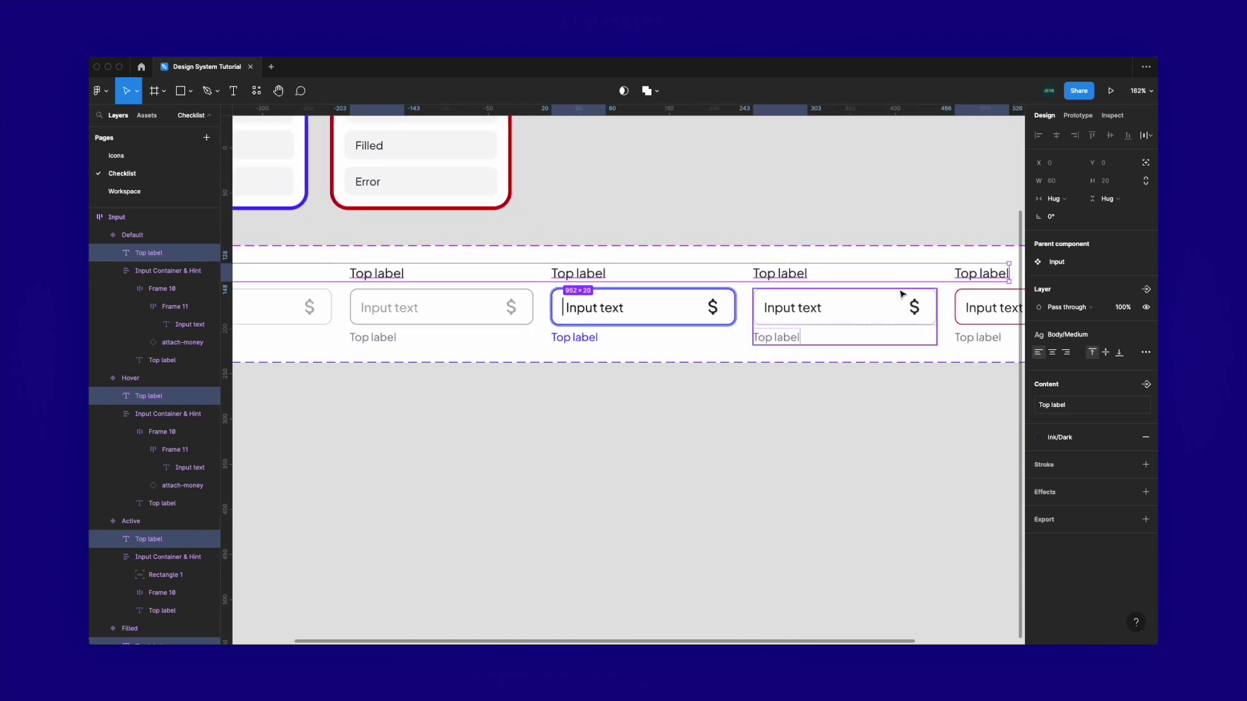
{"action": "scroll", "coordinate": [903, 292], "scroll_direction": "left", "scroll_amount": 1}
{"action": "scroll", "coordinate": [607, 325], "scroll_direction": "left", "scroll_amount": 3}
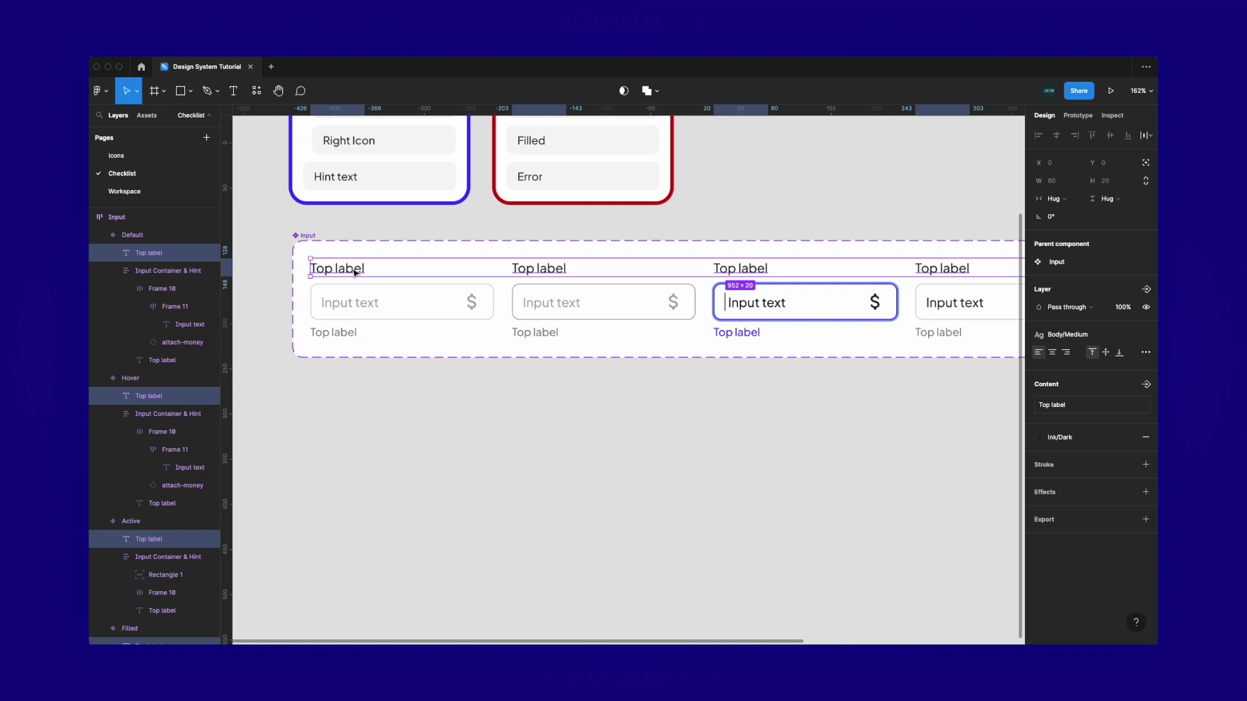
{"action": "scroll", "coordinate": [354, 272], "scroll_direction": "up", "scroll_amount": 1}
{"action": "left_click", "coordinate": [1147, 289]}
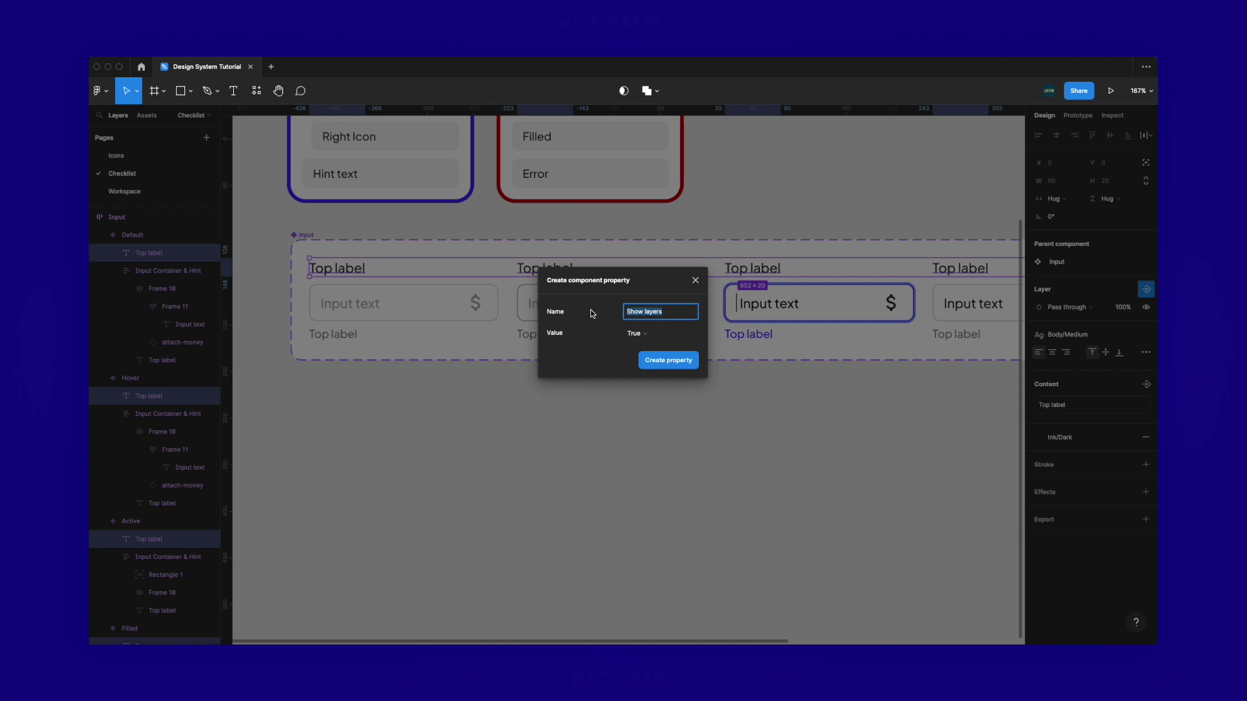
{"action": "type", "text": "Top laye"}
{"action": "left_click", "coordinate": [666, 360]}
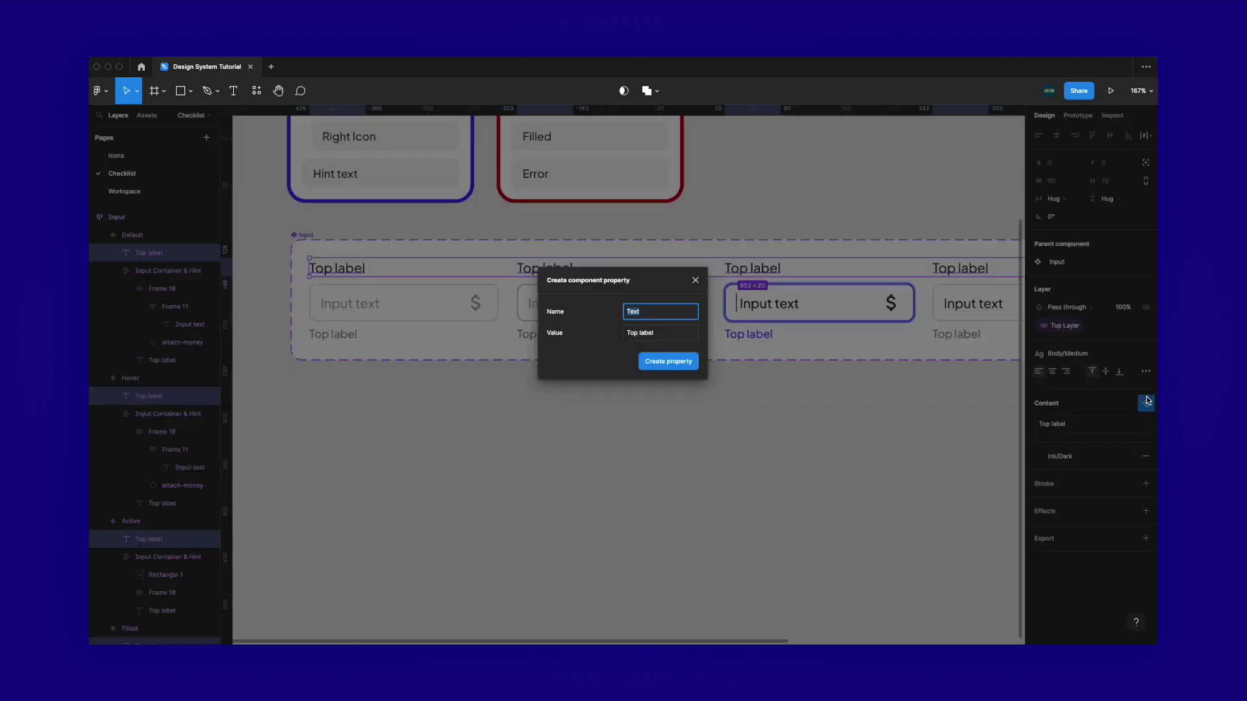
Create a text content property named "→ Top Label" with the value Label for the selected top labels
{"action": "left_click", "coordinate": [1146, 403]}
{"action": "type", "text": "Top"}
{"action": "type", "text": "op Label"}
{"action": "left_click", "coordinate": [671, 334]}
{"action": "type", "text": "Label"}
{"action": "key", "text": "Return"}
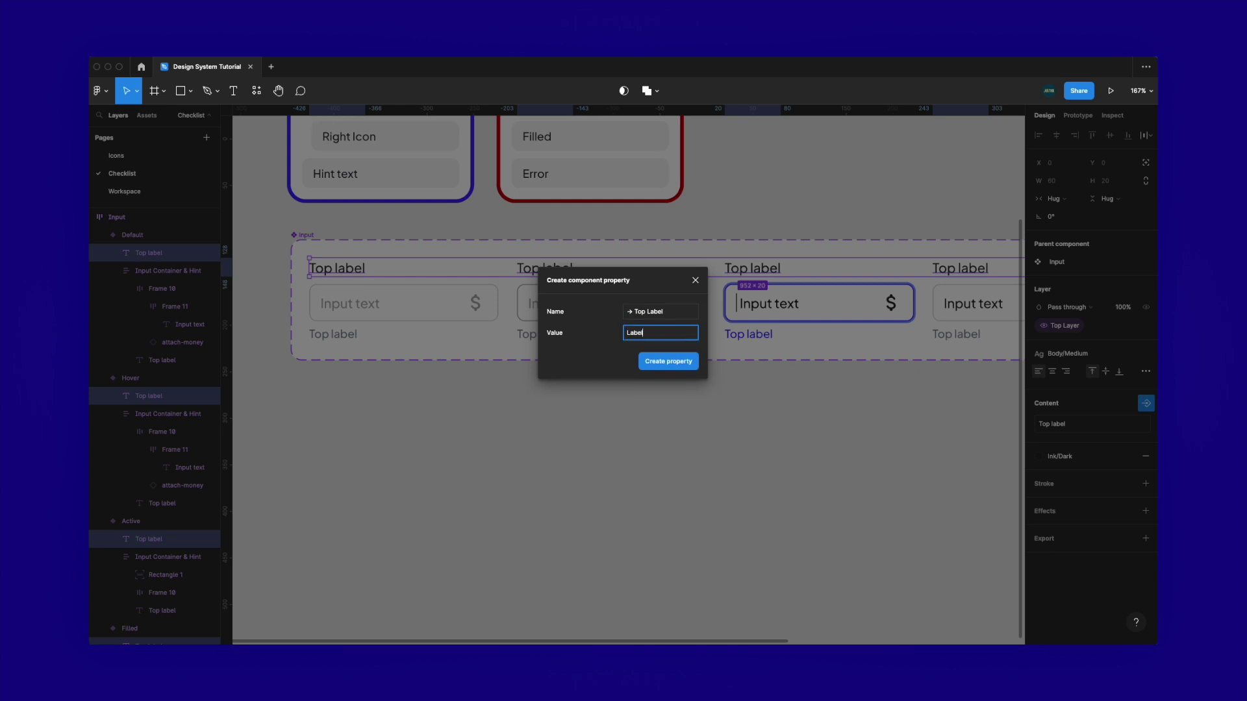
{"action": "left_click", "coordinate": [669, 370]}
{"action": "left_click", "coordinate": [785, 206]}
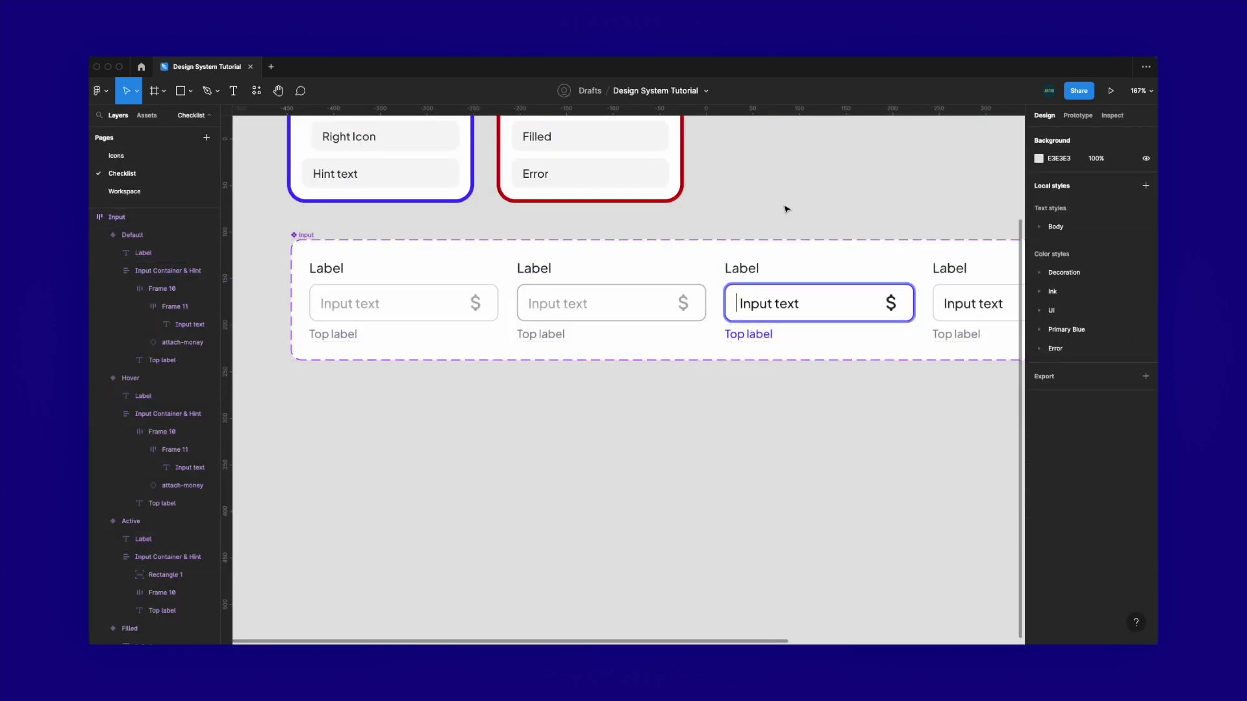
Create a boolean visibility property named Input Content with value True for the matching input text layers across the variants
{"action": "left_click", "coordinate": [355, 296]}
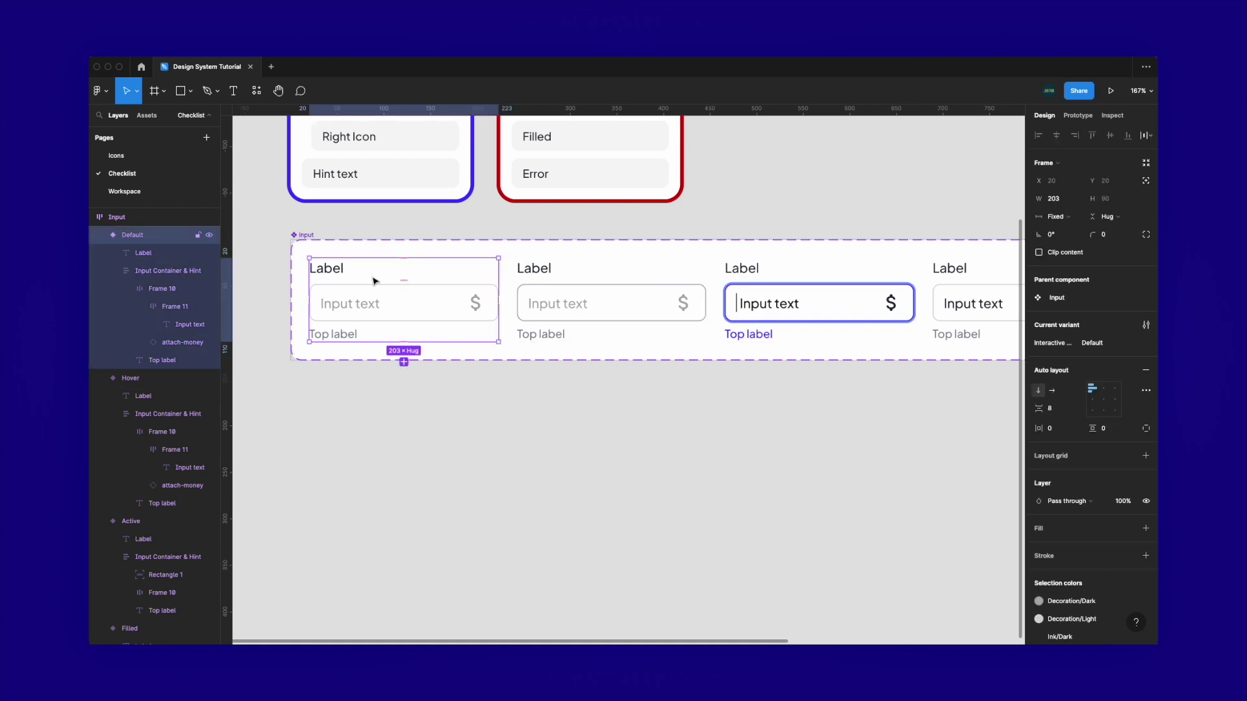
{"action": "left_click", "coordinate": [347, 303]}
{"action": "left_click", "coordinate": [346, 306]}
{"action": "left_click", "coordinate": [346, 307]}
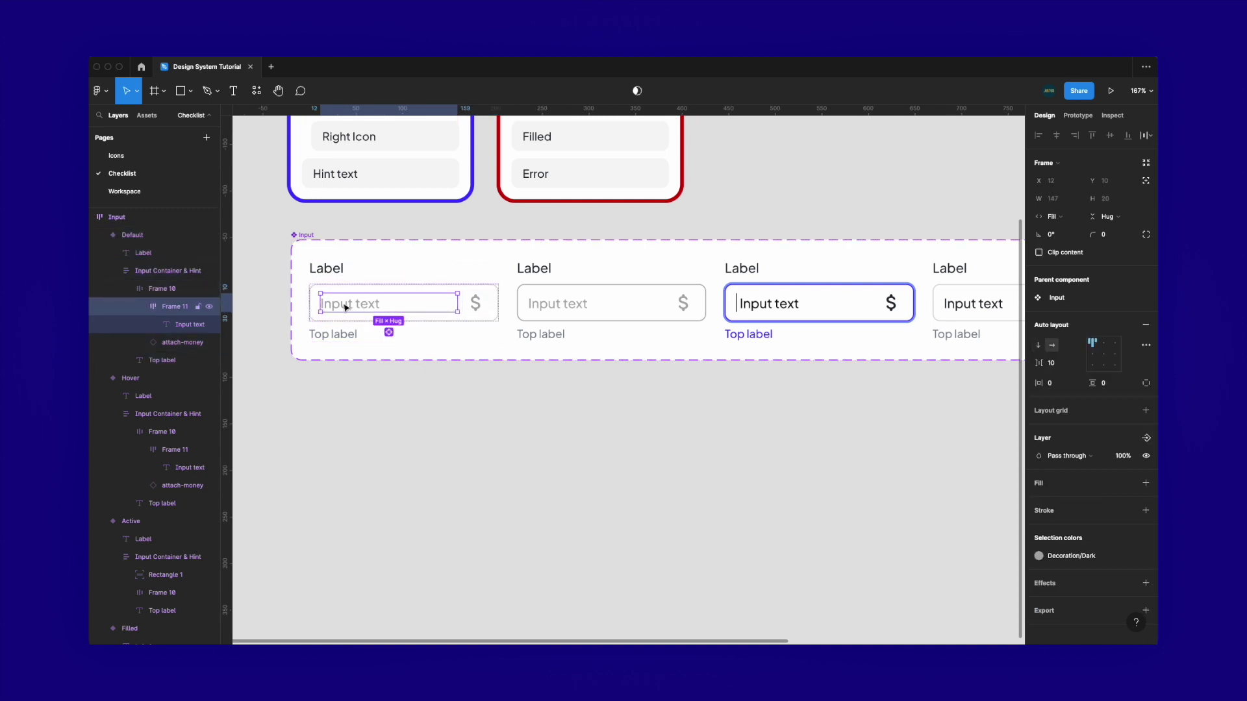
{"action": "left_click", "coordinate": [344, 304]}
{"action": "key", "text": "super+alt+a"}
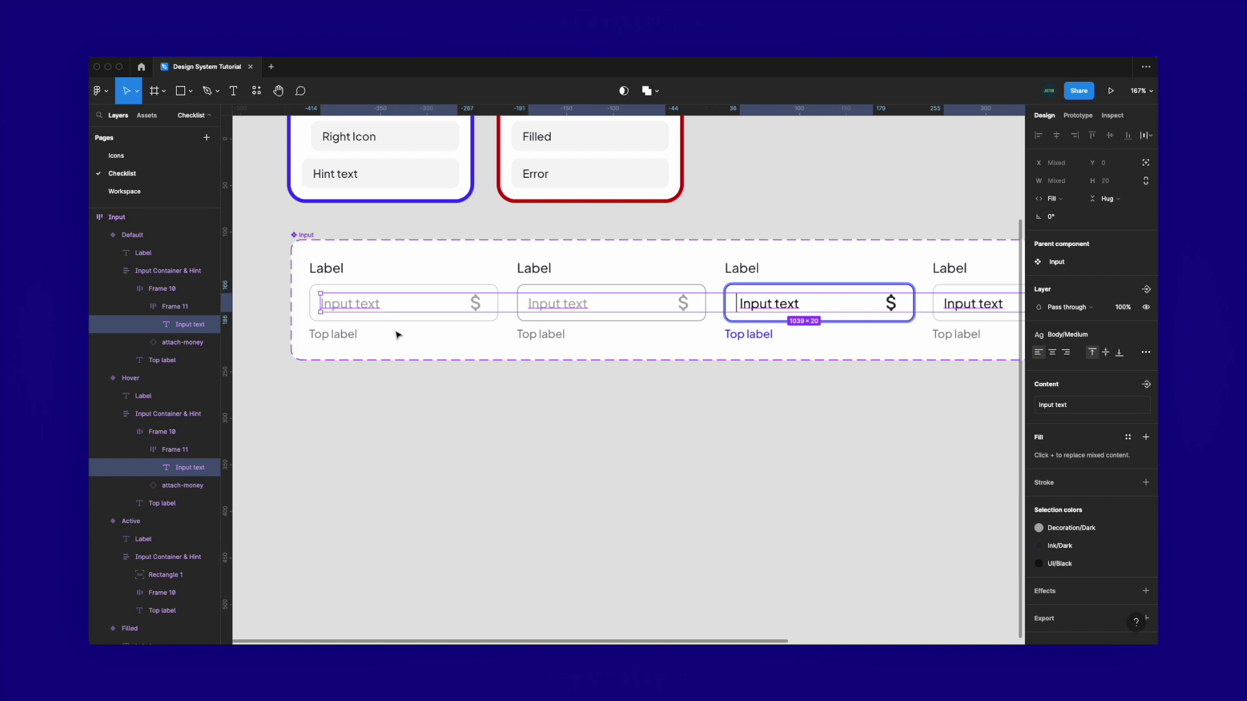
{"action": "left_click", "coordinate": [341, 335]}
{"action": "left_click", "coordinate": [357, 307]}
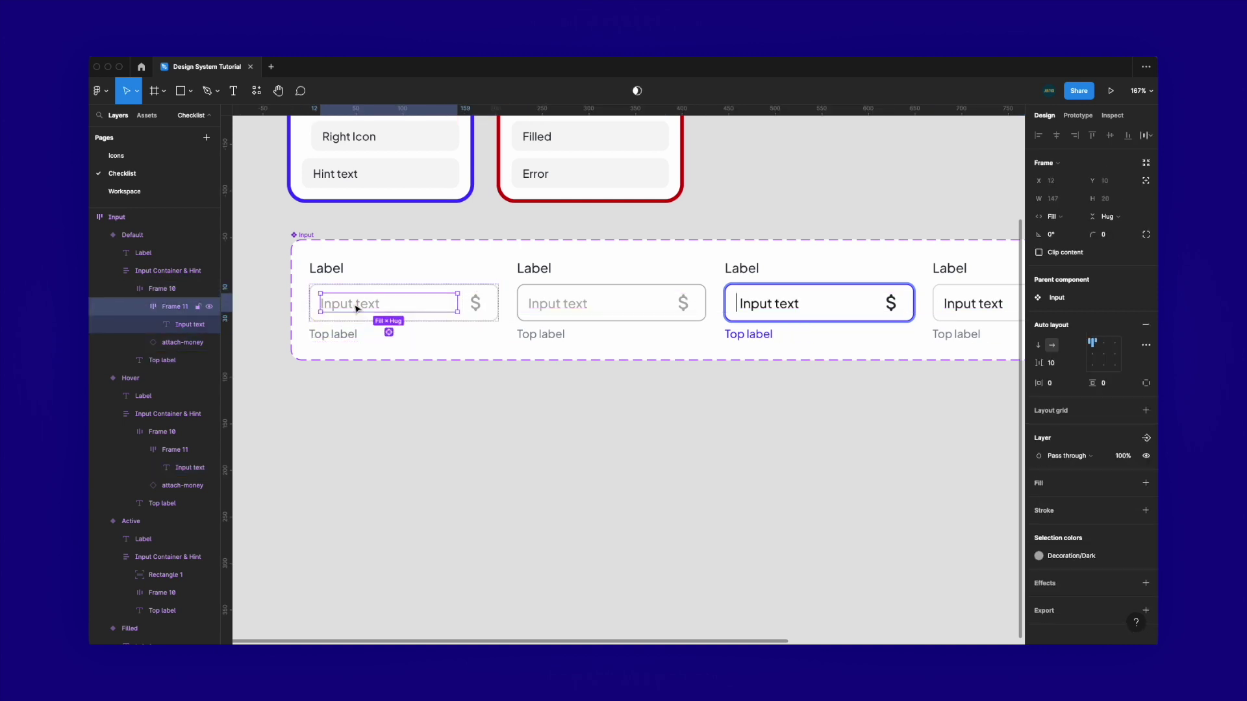
{"action": "left_click", "coordinate": [357, 308]}
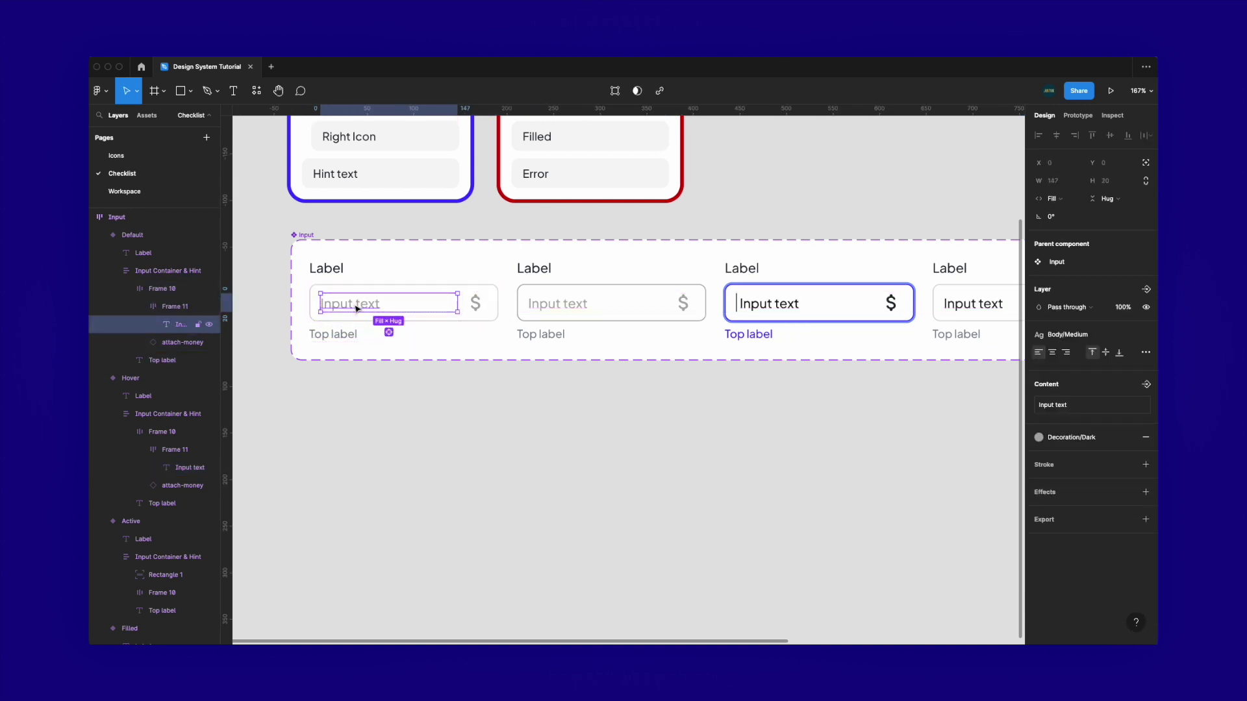
{"action": "key", "text": "super+alt+a"}
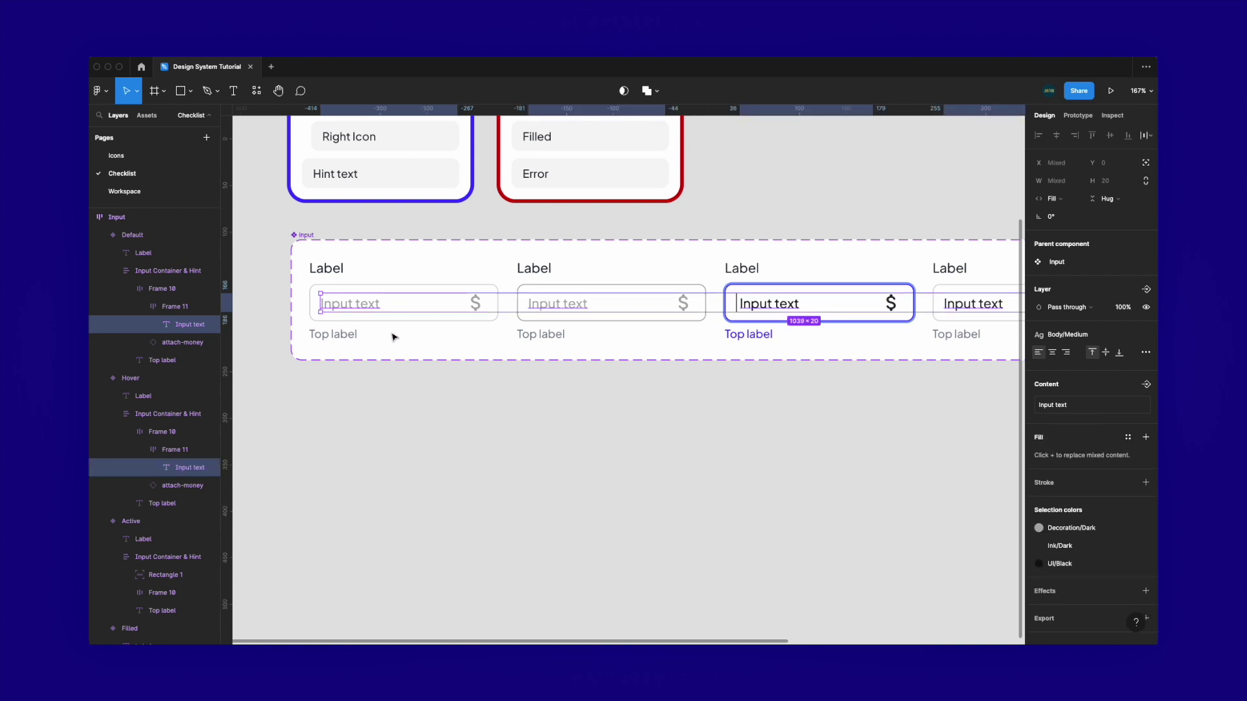
{"action": "left_click", "coordinate": [1146, 289]}
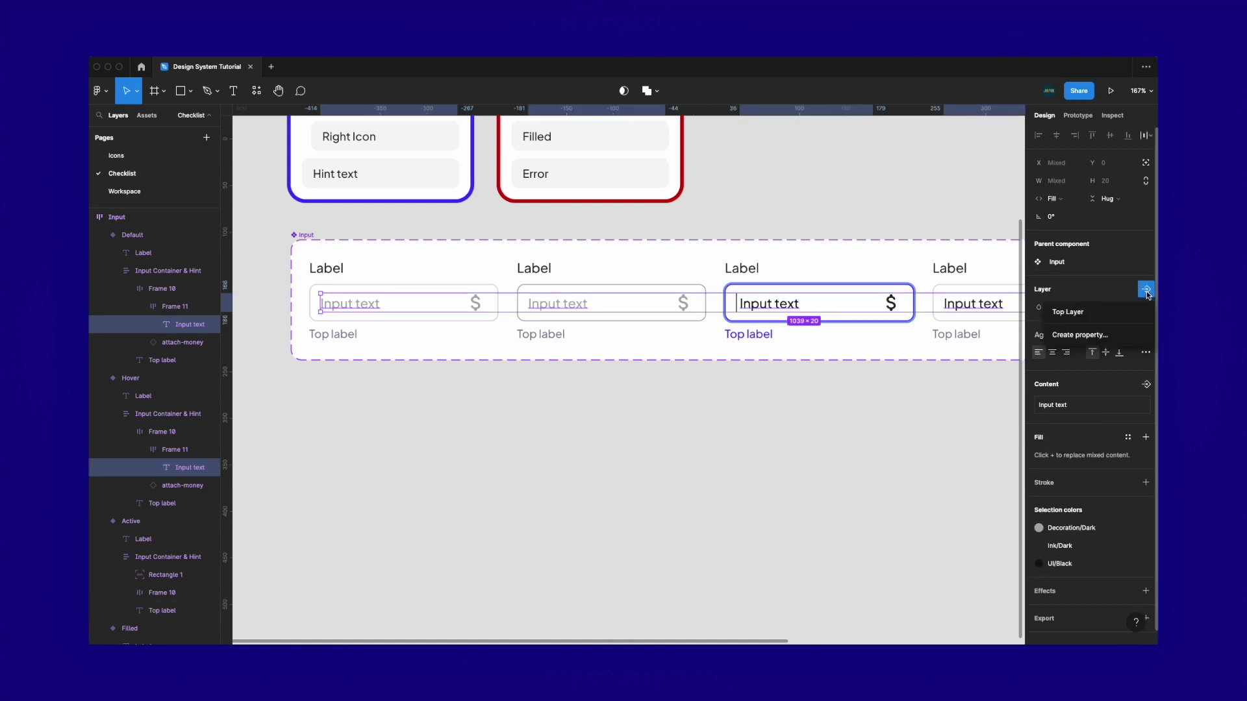
{"action": "left_click", "coordinate": [1065, 334]}
{"action": "type", "text": "In"}
{"action": "key", "text": "BackSpace"}
{"action": "key", "text": "BackSpace"}
{"action": "type", "text": "Input Content"}
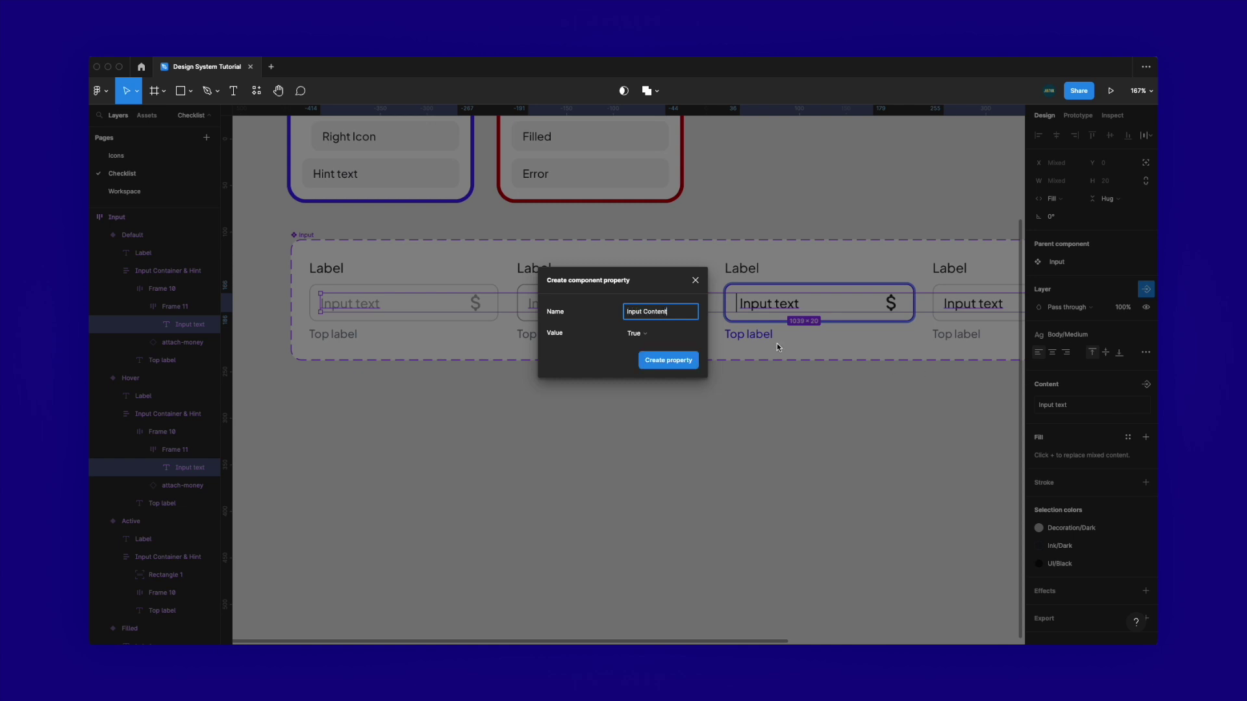
{"action": "left_click", "coordinate": [668, 362]}
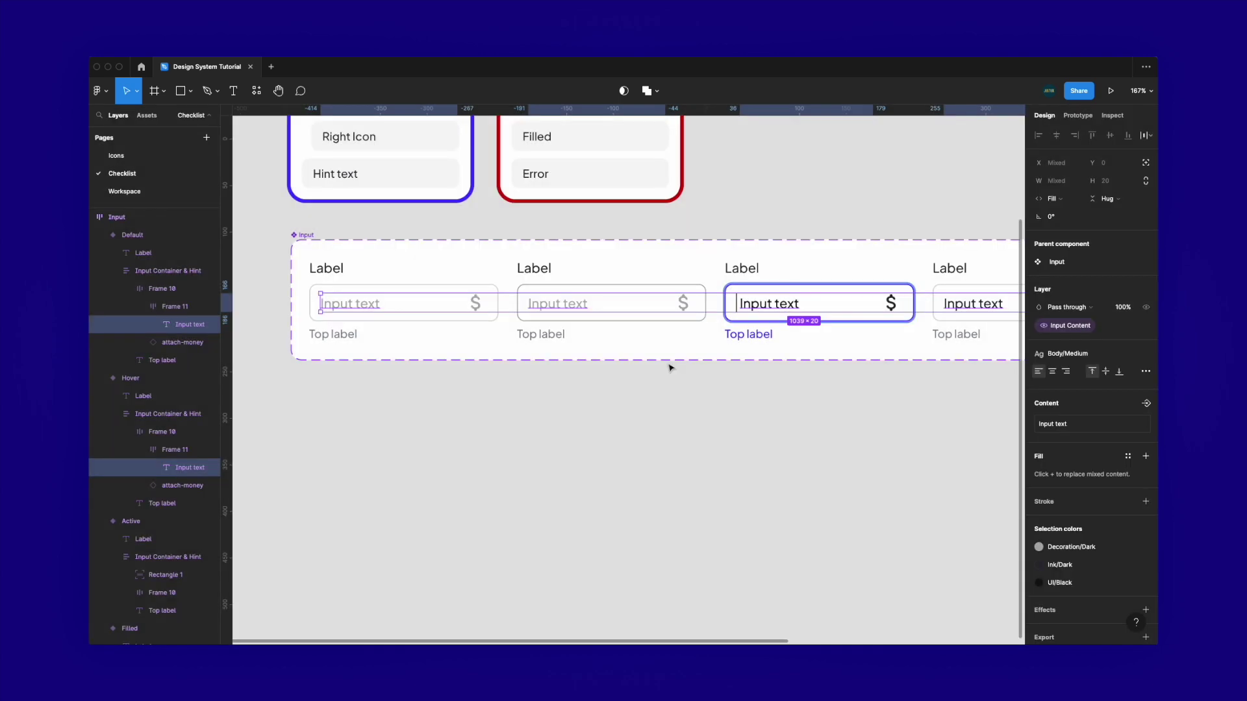
Create a text content property named "→ Input Content" with the value Input text for the selected input text layers
{"action": "left_click", "coordinate": [1142, 404]}
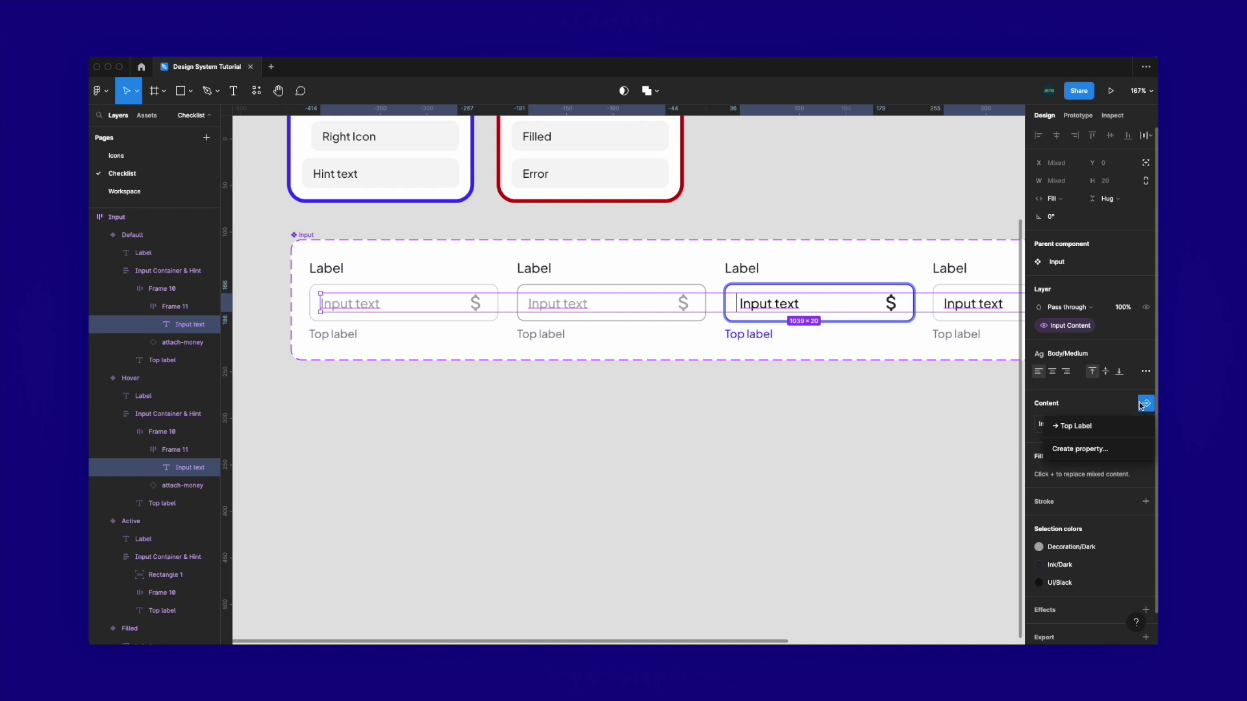
{"action": "left_click", "coordinate": [1081, 448]}
{"action": "type", "text": "="}
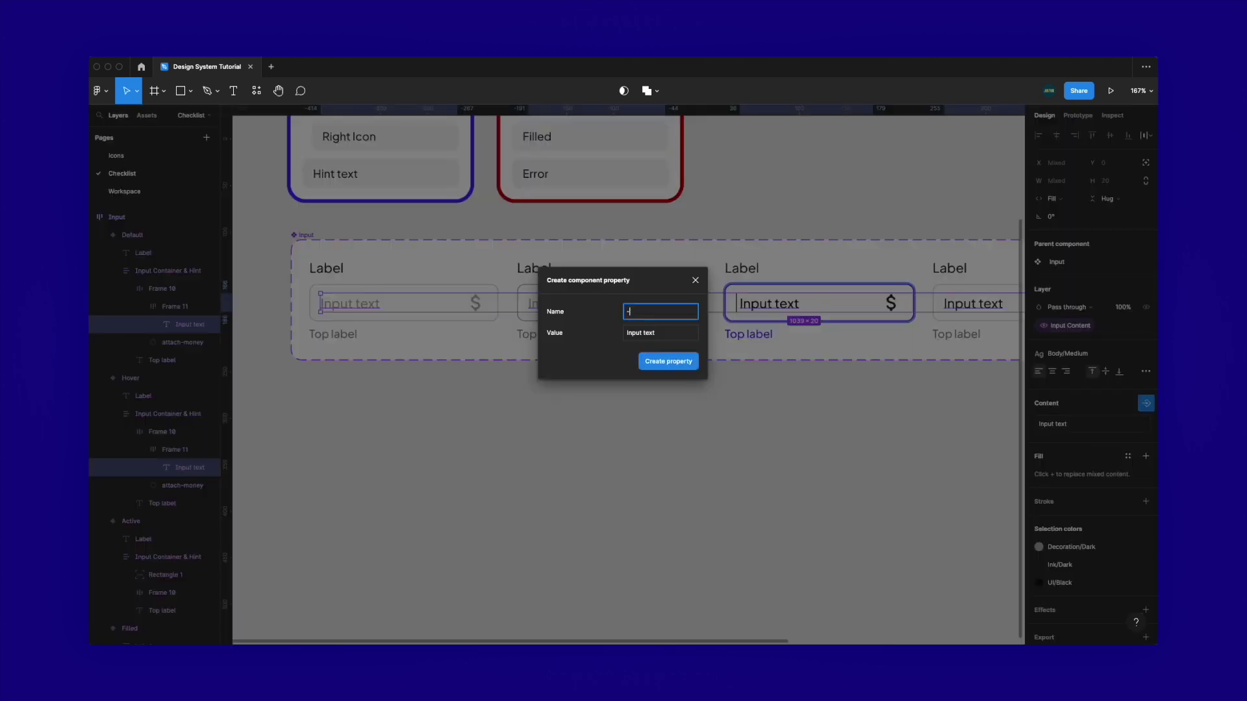
{"action": "type", "text": " Input Content"}
{"action": "key", "text": "Return"}
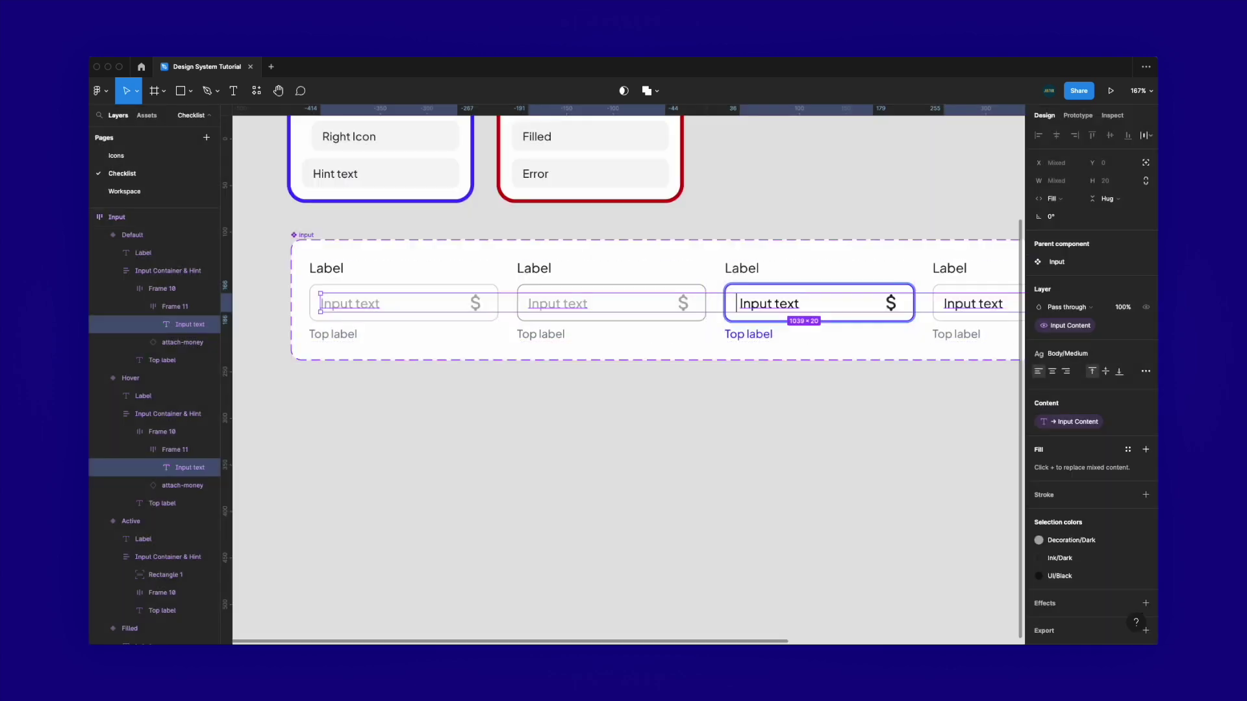
{"action": "left_click", "coordinate": [640, 420]}
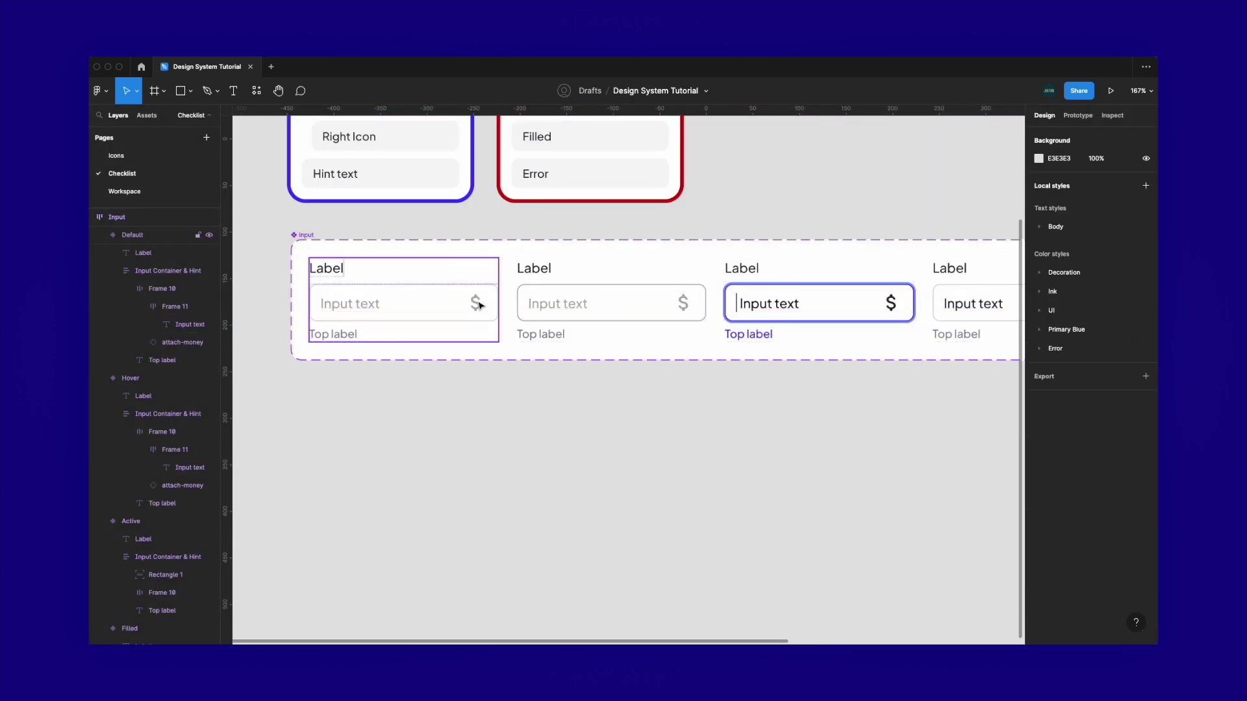
Toggle the visibility of the Default variant's dollar icon to check how the input container's height reacts
{"action": "left_click", "coordinate": [478, 305]}
{"action": "left_click", "coordinate": [479, 306]}
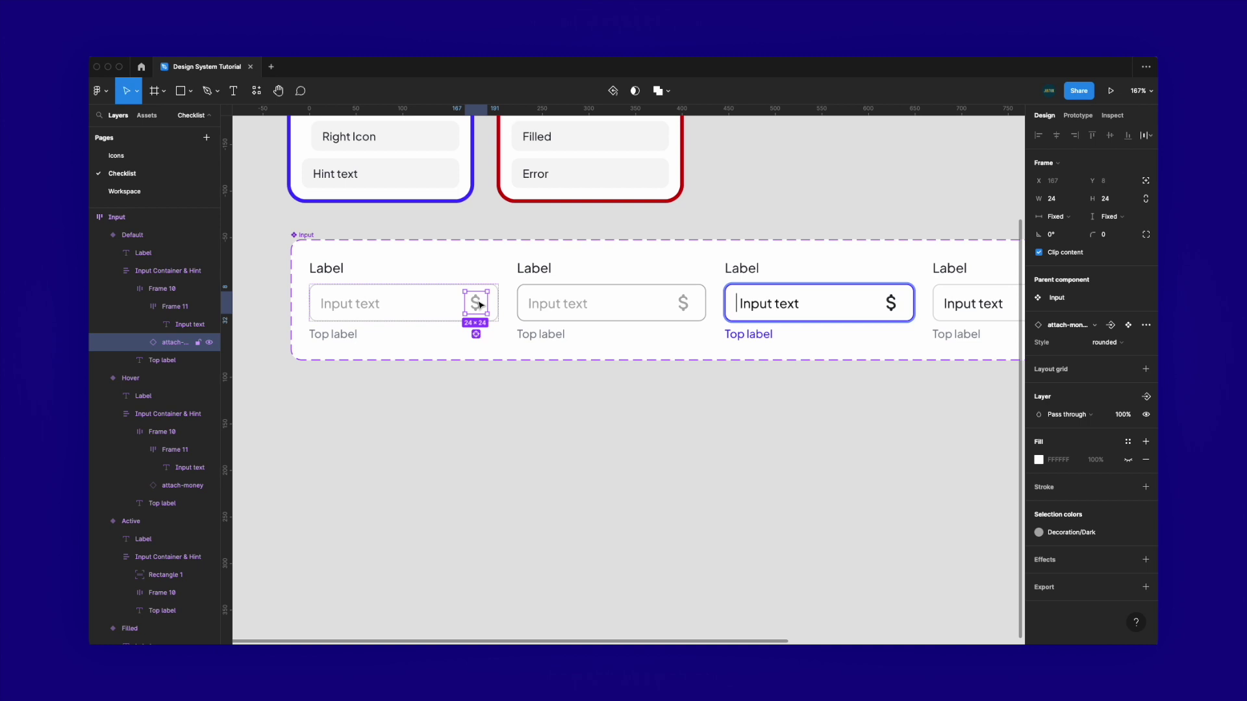
{"action": "left_click", "coordinate": [209, 343]}
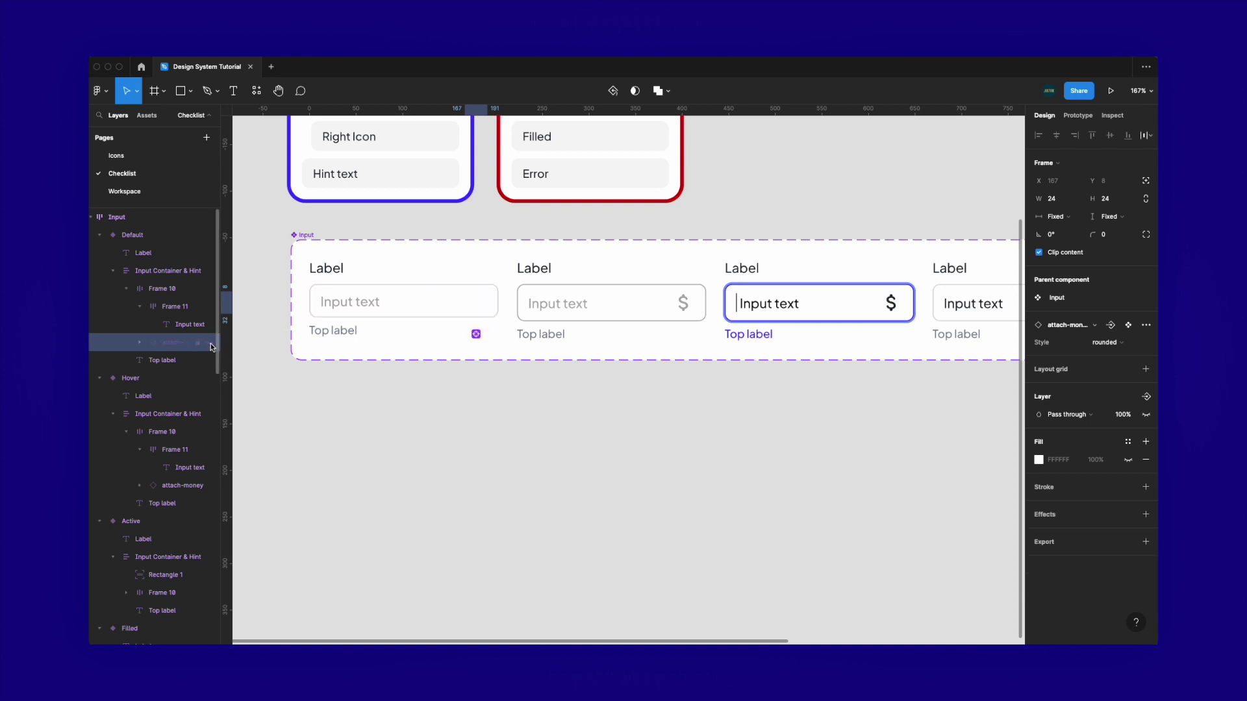
{"action": "left_click", "coordinate": [209, 344]}
{"action": "left_click", "coordinate": [431, 290]}
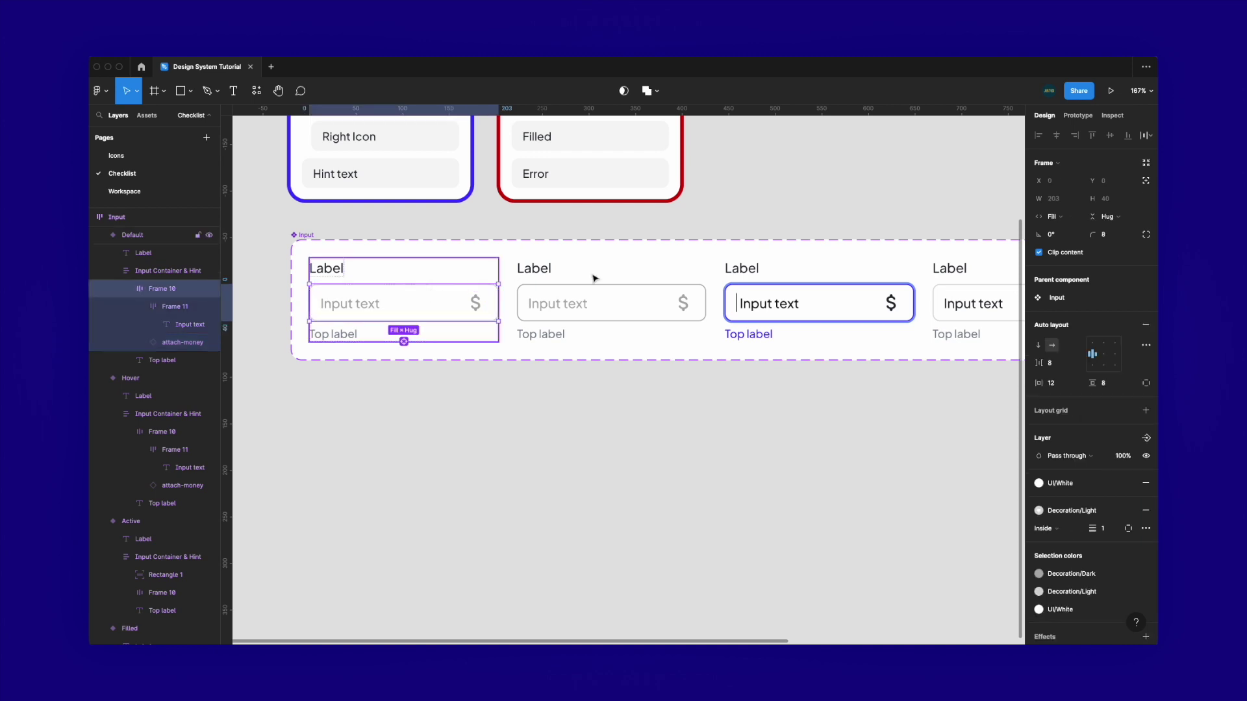
{"action": "left_click", "coordinate": [489, 314]}
{"action": "left_click", "coordinate": [211, 344]}
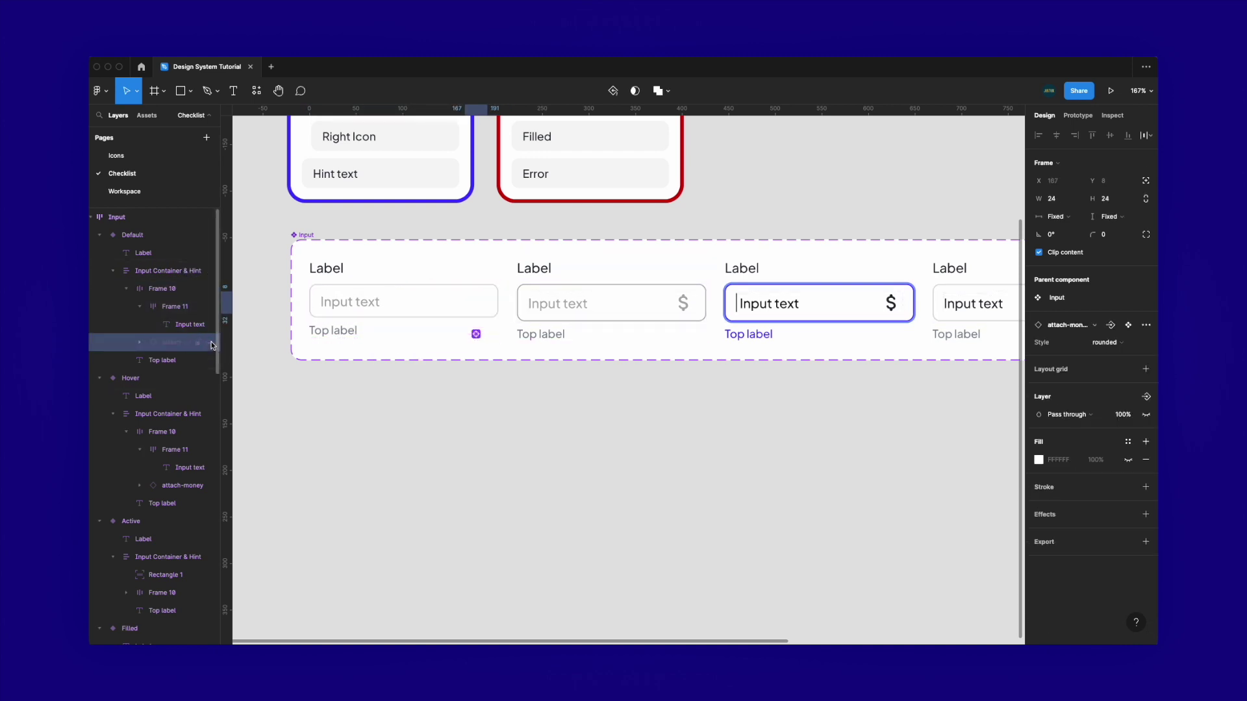
{"action": "left_click", "coordinate": [211, 344]}
{"action": "left_click", "coordinate": [211, 344]}
{"action": "left_click", "coordinate": [211, 344]}
{"action": "left_click", "coordinate": [211, 344]}
{"action": "left_click", "coordinate": [211, 344]}
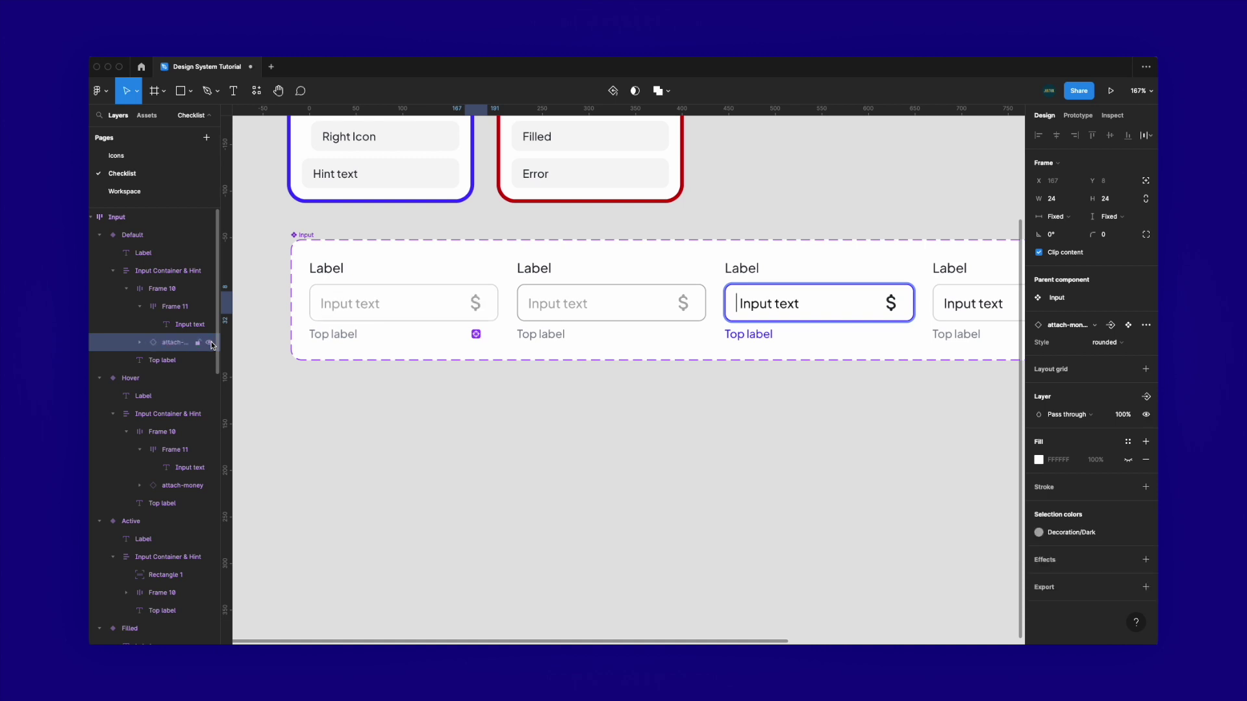
Select the matching input containers across the variants and make their height fixed
{"action": "left_click", "coordinate": [413, 287]}
{"action": "scroll", "coordinate": [413, 288], "scroll_direction": "up", "scroll_amount": 2}
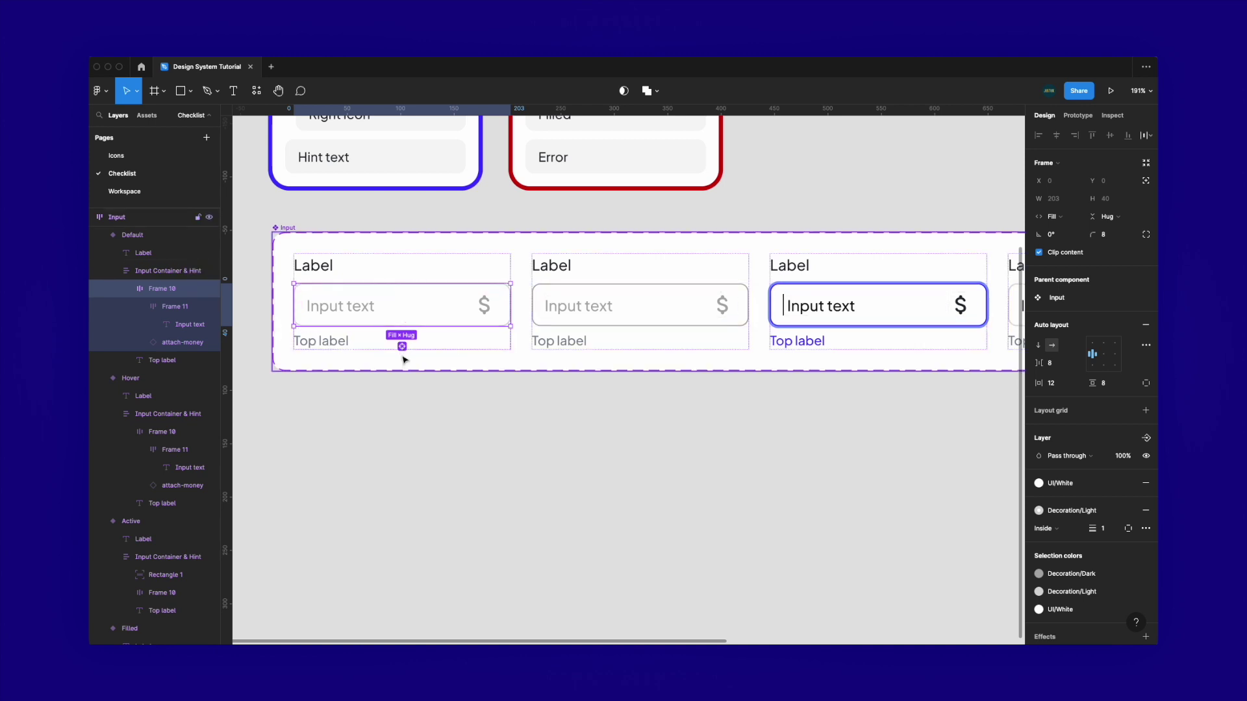
{"action": "key", "text": "super+alt+a"}
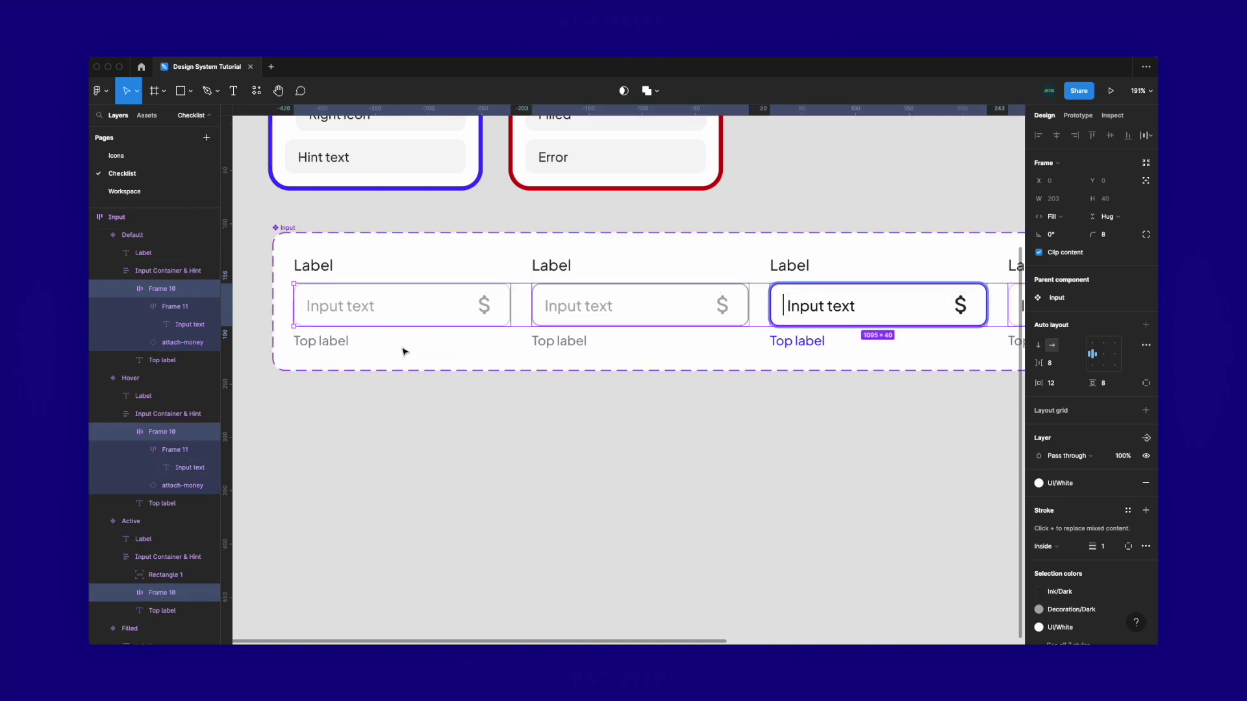
{"action": "left_click", "coordinate": [1109, 222]}
{"action": "left_click", "coordinate": [1090, 207]}
Hide and re-show the Default variant's dollar icon to check the input container's fixed height
{"action": "left_click", "coordinate": [492, 306]}
{"action": "double_click", "coordinate": [492, 306]}
{"action": "left_click", "coordinate": [453, 313]}
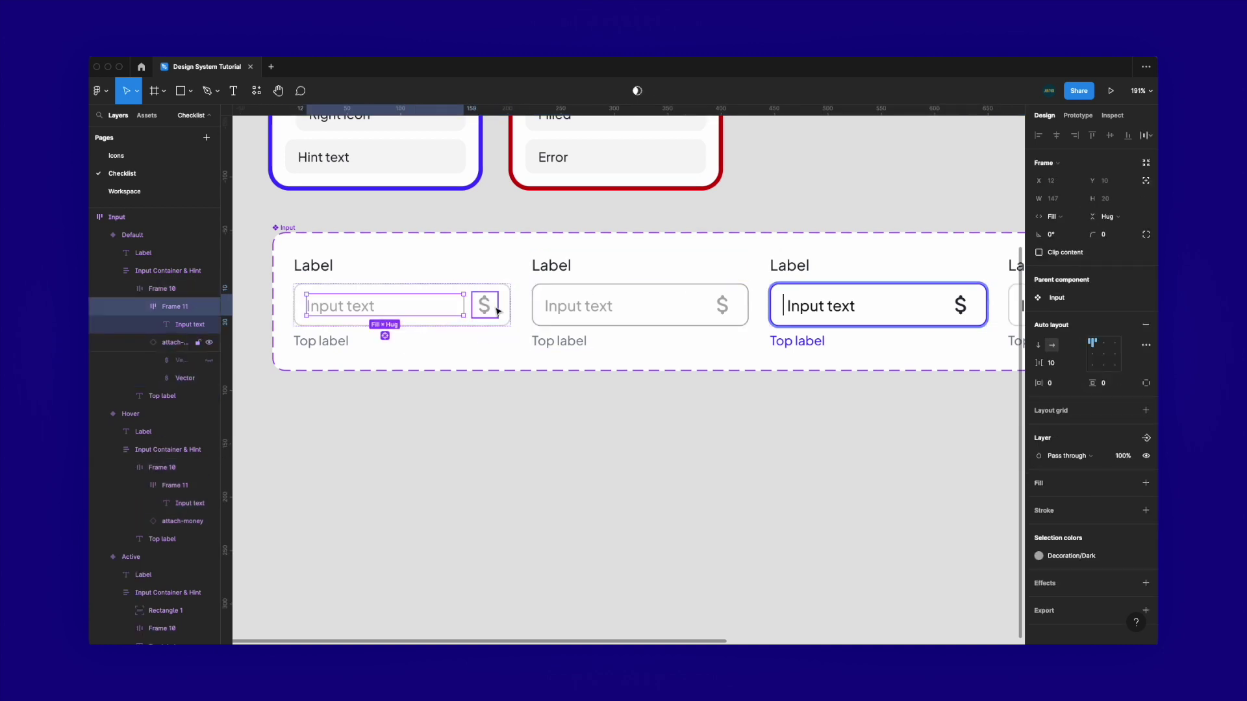
{"action": "left_click", "coordinate": [497, 311]}
{"action": "left_click", "coordinate": [209, 343]}
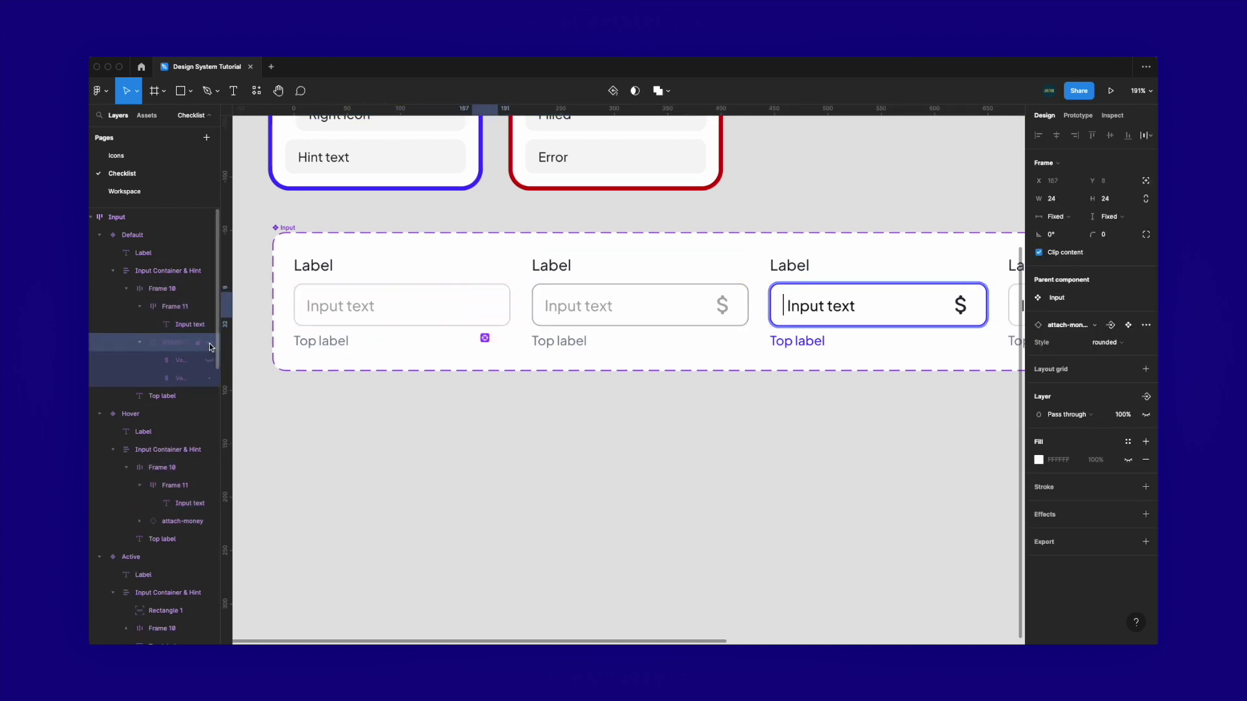
{"action": "left_click", "coordinate": [210, 346]}
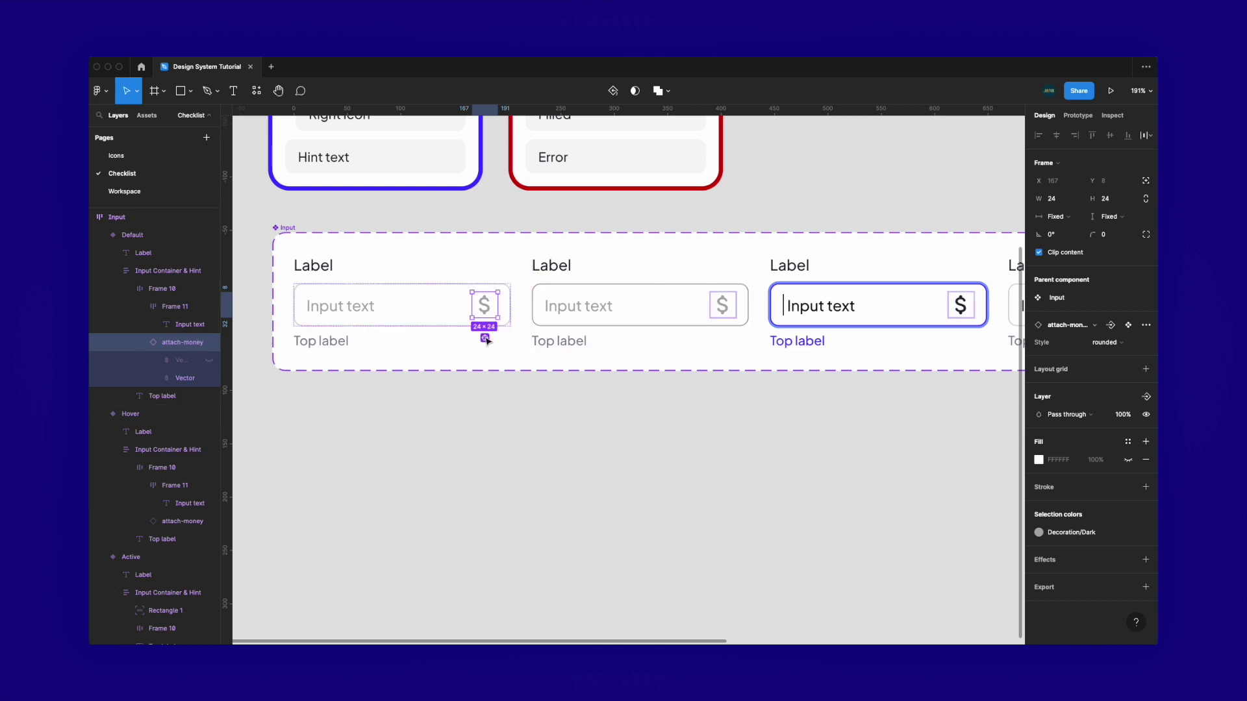
Select the matching dollar icons across all variants and create a visibility property named Icon with the value True
{"action": "key", "text": "super+alt+a"}
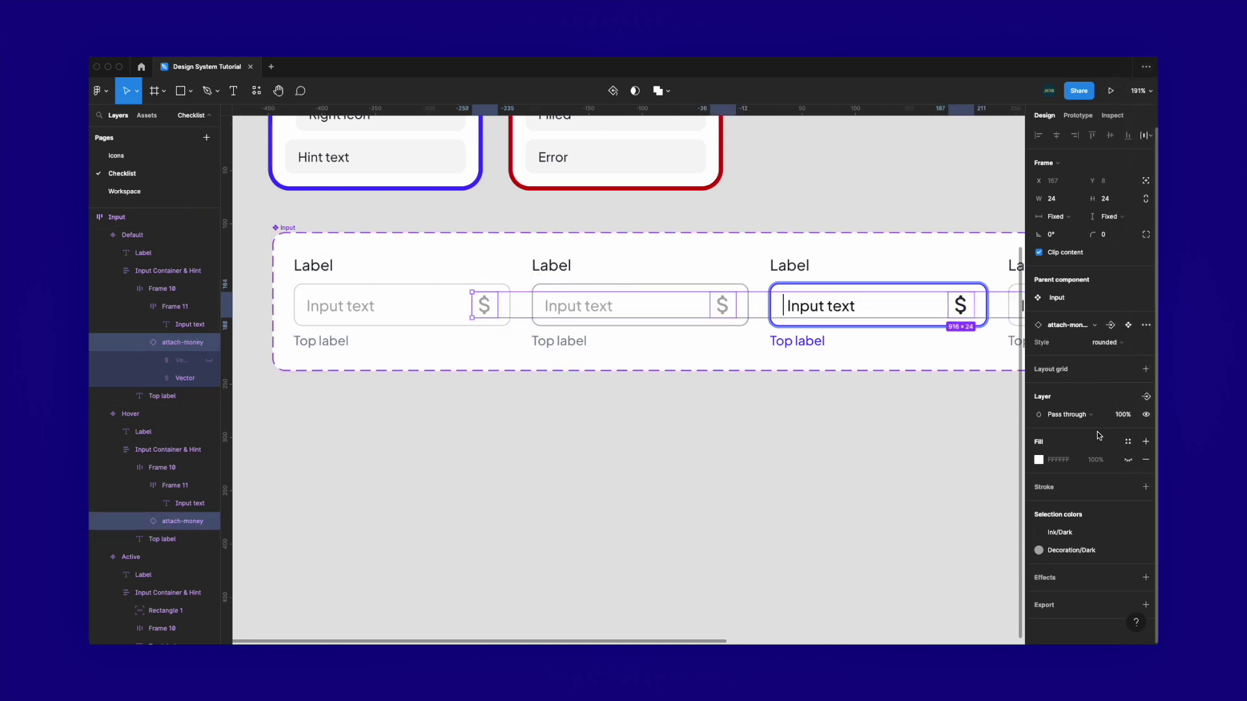
{"action": "left_click", "coordinate": [1147, 396]}
{"action": "left_click", "coordinate": [1072, 456]}
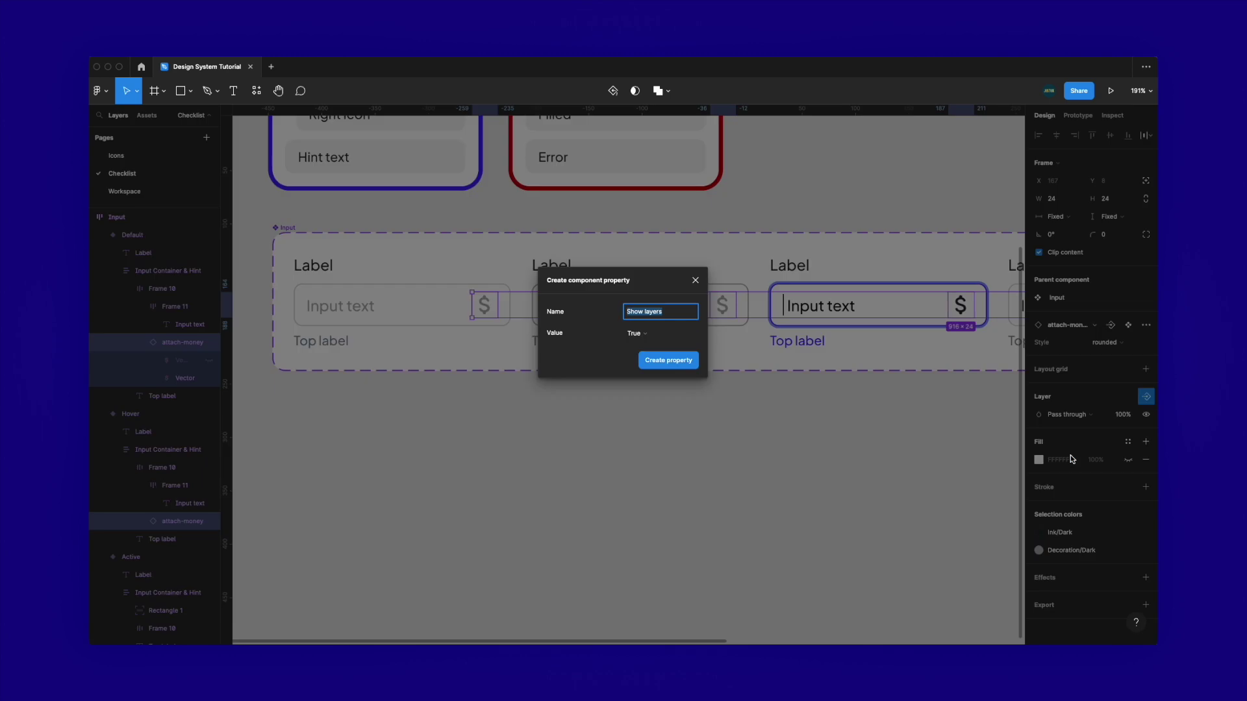
{"action": "type", "text": "Icon"}
{"action": "key", "text": "BackSpace"}
{"action": "key", "text": "BackSpace"}
{"action": "key", "text": "BackSpace"}
{"action": "key", "text": "BackSpace"}
{"action": "type", "text": "Icon"}
{"action": "left_click", "coordinate": [654, 341]}
{"action": "left_click", "coordinate": [653, 341]}
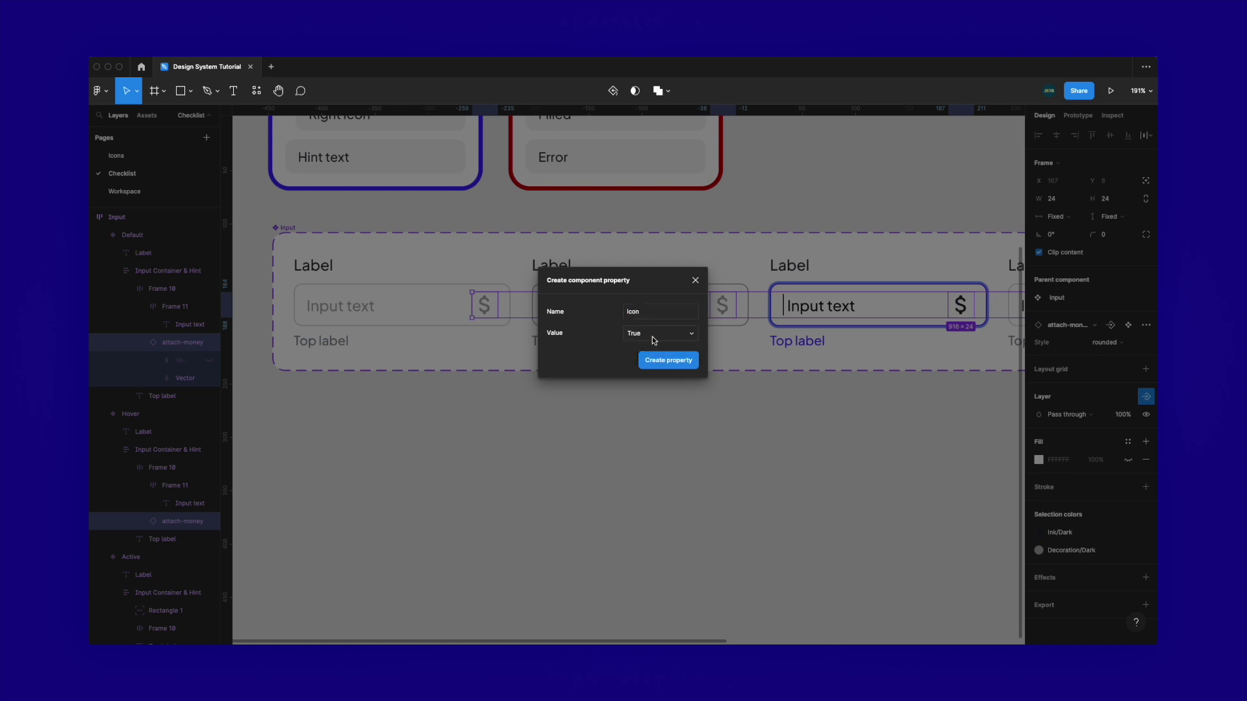
{"action": "left_click", "coordinate": [668, 360]}
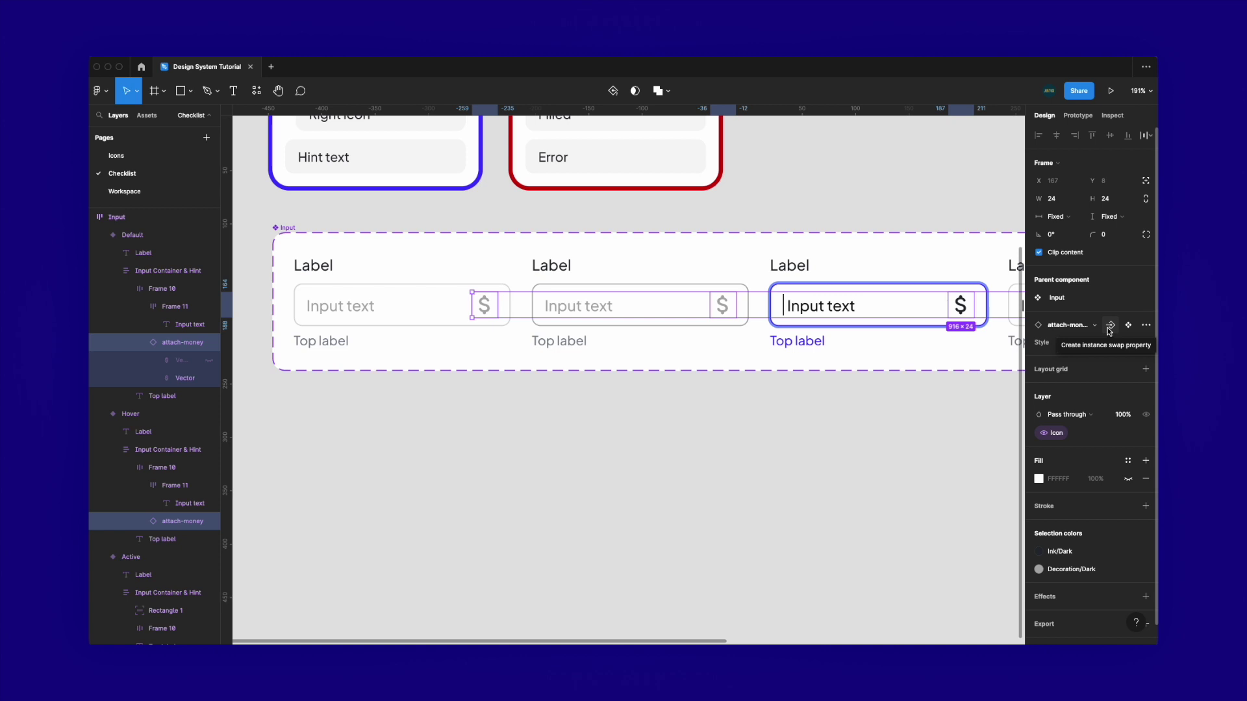
Swap the selected icons to attachment and back to attach-money to check instance swapping
{"action": "left_click", "coordinate": [1063, 327]}
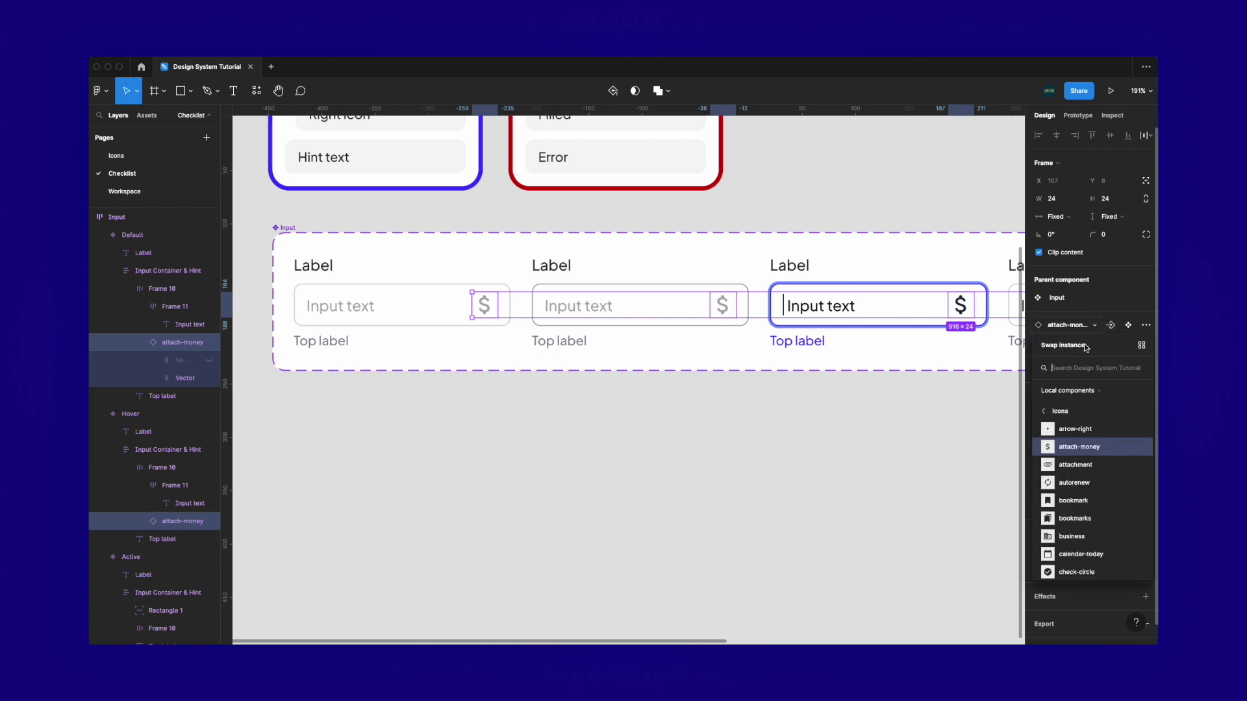
{"action": "left_click", "coordinate": [1073, 465]}
{"action": "left_click", "coordinate": [1073, 320]}
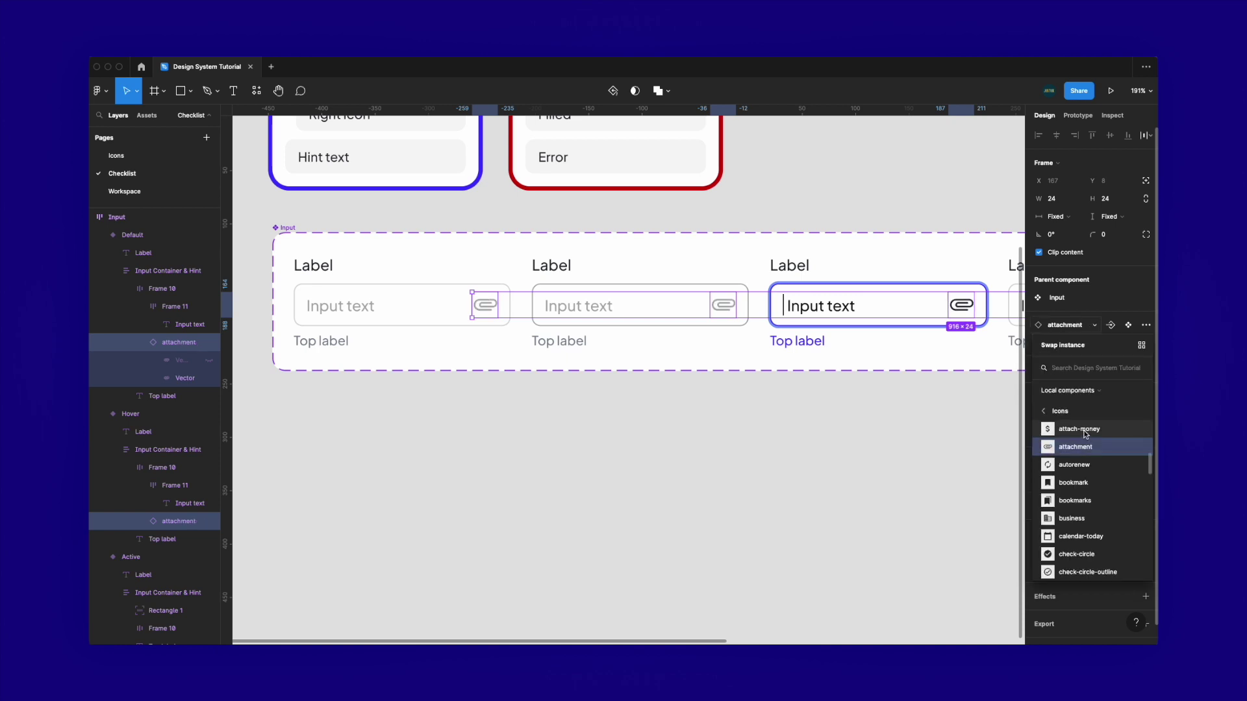
{"action": "left_click", "coordinate": [1084, 430]}
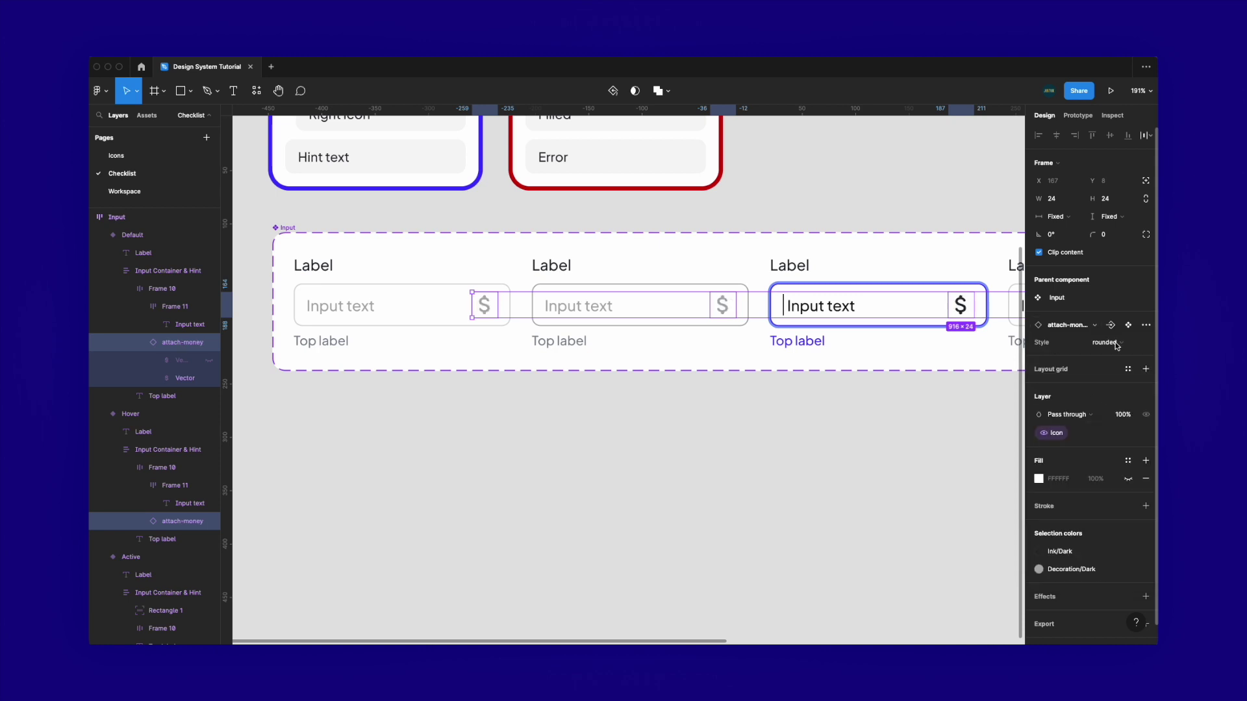
Create an instance swap property named "→ Icon" with attach-money as its value for the selected icons
{"action": "left_click", "coordinate": [1111, 326]}
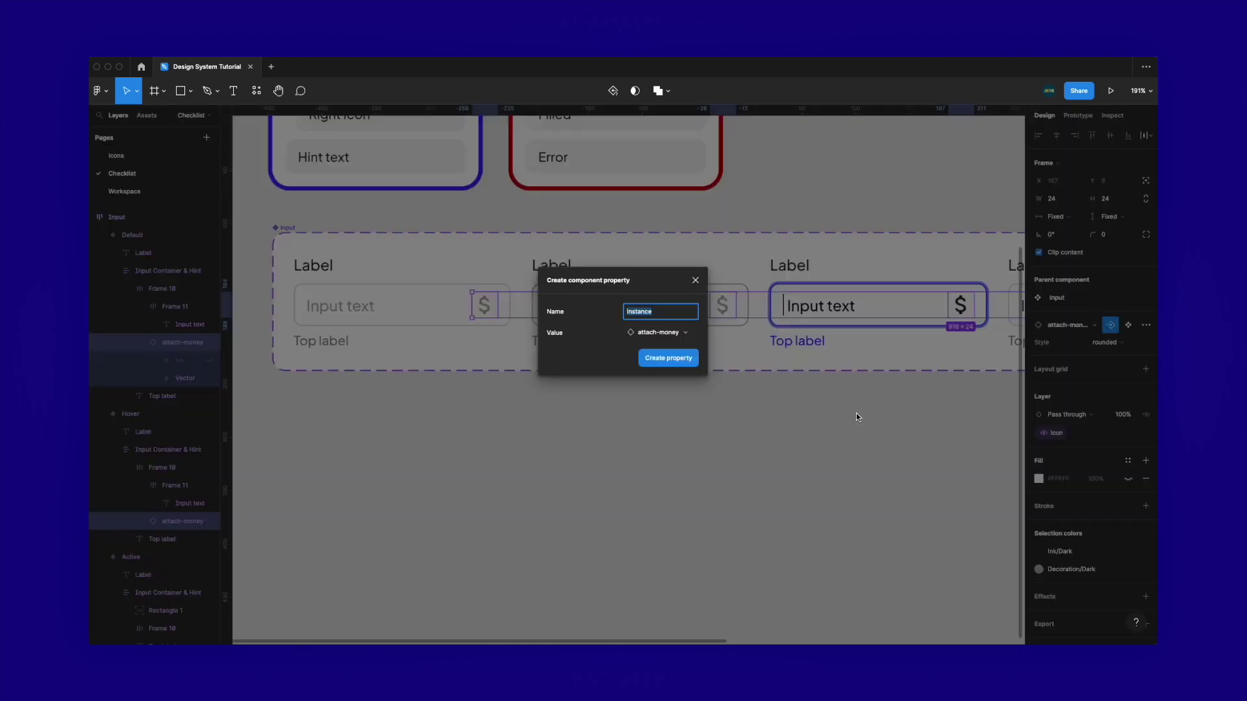
{"action": "key", "text": "BackSpace"}
{"action": "type", "text": "Icon"}
{"action": "key", "text": "Return"}
{"action": "left_click", "coordinate": [562, 417]}
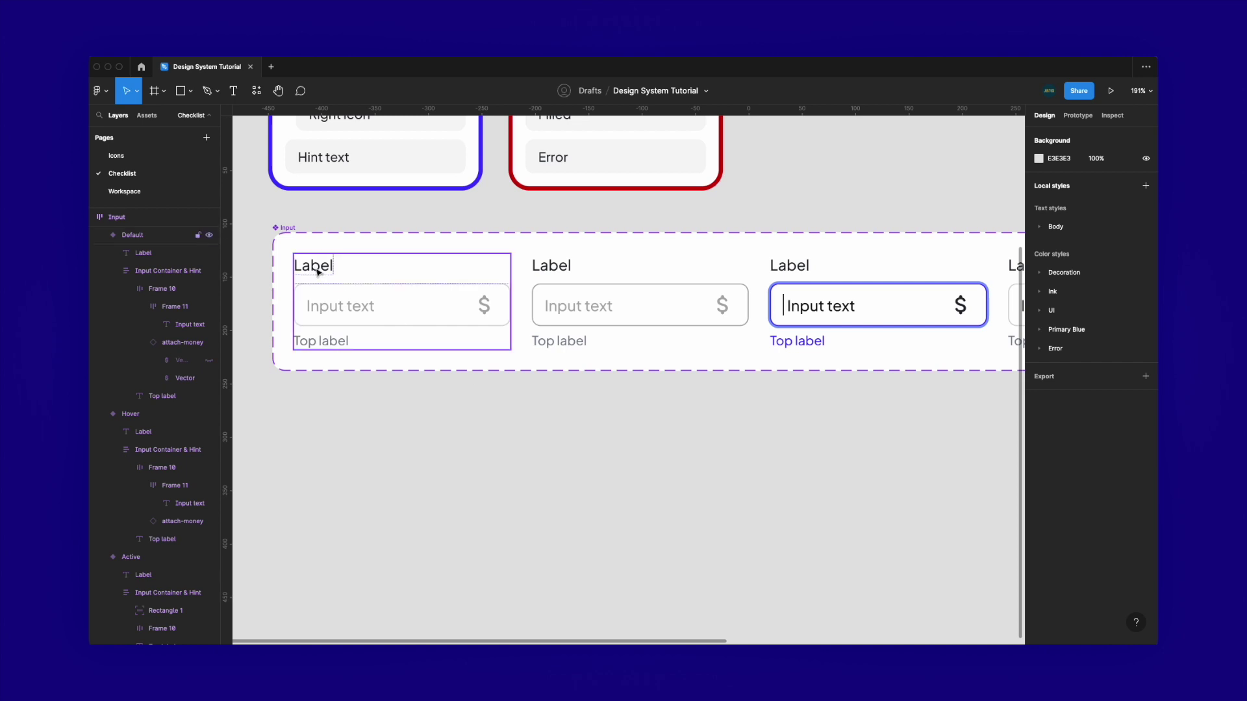
Select the matching hint texts below the input containers in all variants and create a visibility property named Hint
{"action": "left_click", "coordinate": [320, 348]}
{"action": "left_click", "coordinate": [320, 349]}
{"action": "key", "text": "alt+super+a"}
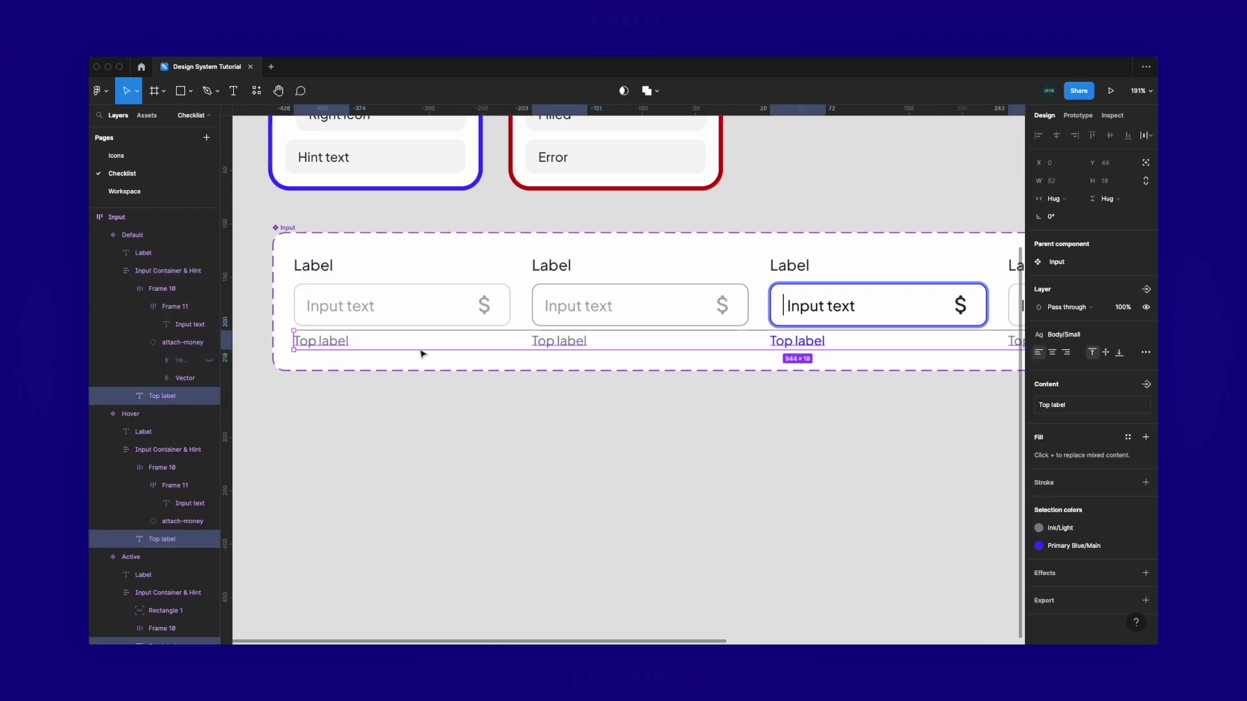
{"action": "left_click", "coordinate": [1146, 289]}
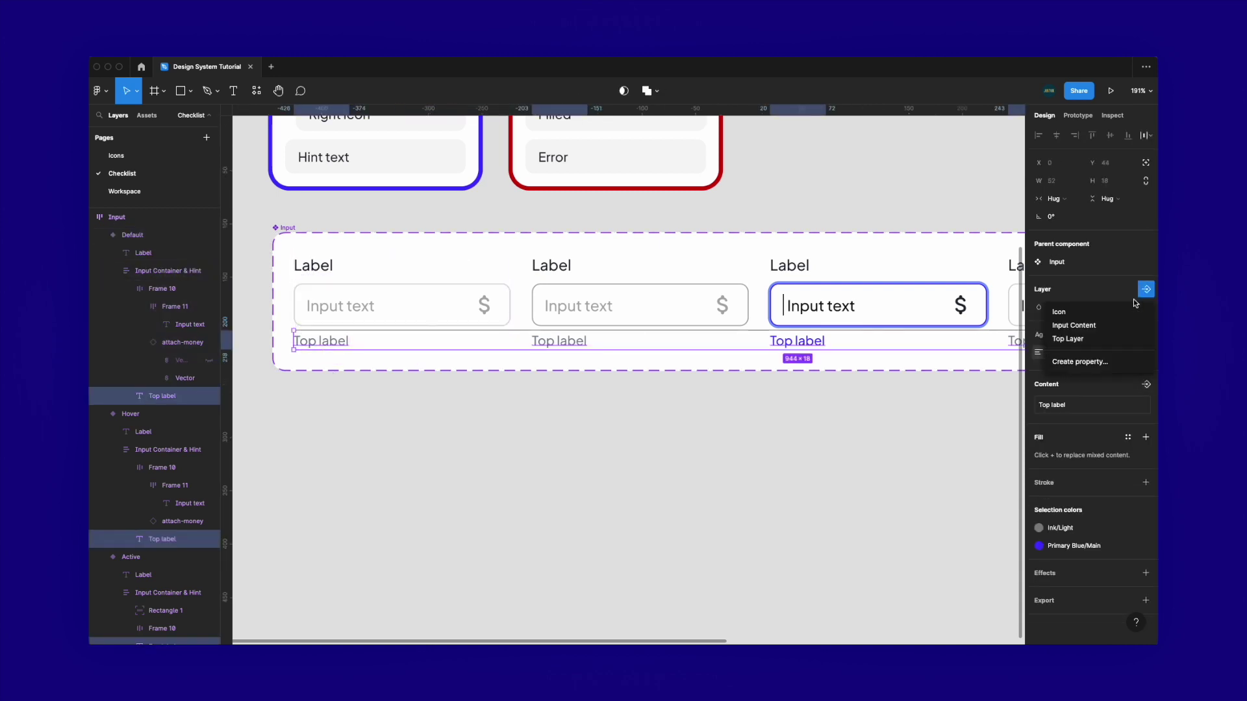
{"action": "left_click", "coordinate": [1098, 363]}
{"action": "type", "text": "Jomt"}
{"action": "key", "text": "BackSpace"}
{"action": "key", "text": "BackSpace"}
{"action": "key", "text": "BackSpace"}
{"action": "key", "text": "BackSpace"}
{"action": "type", "text": "Hint"}
{"action": "key", "text": "Return"}
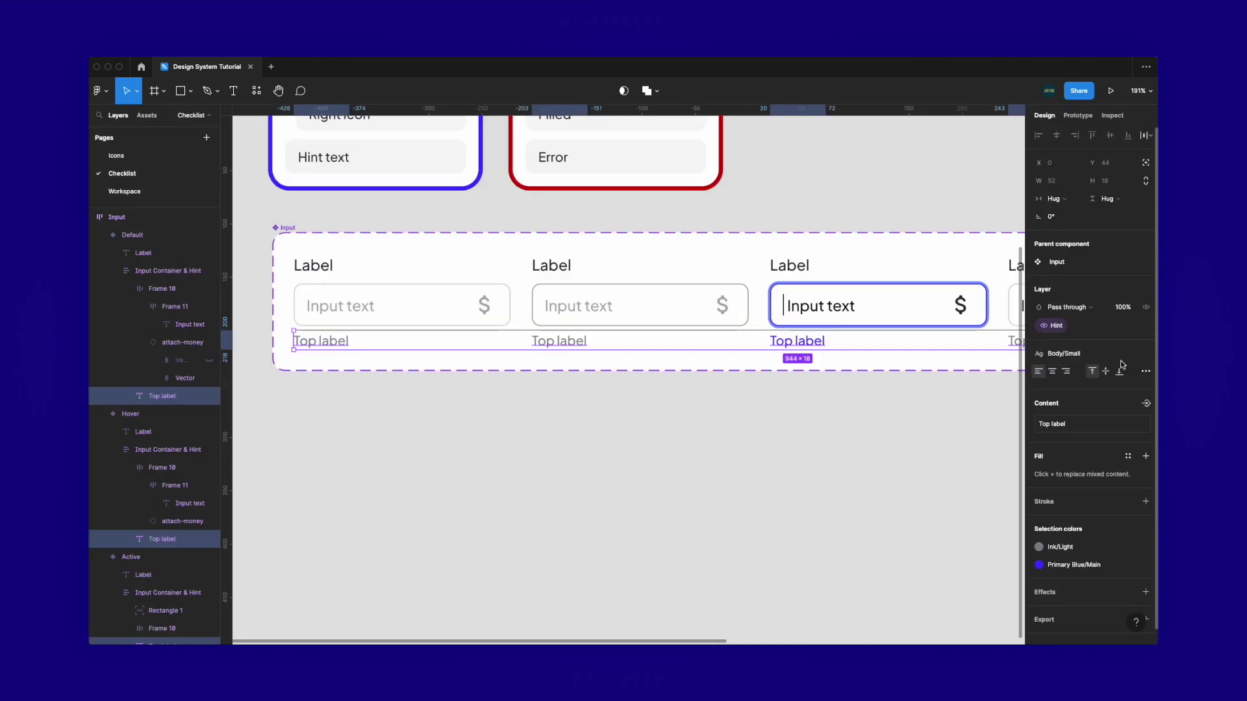
Create a text content property named "→Hint" with the value Top label for the selected hint texts
{"action": "left_click", "coordinate": [1146, 403]}
{"action": "left_click", "coordinate": [1073, 468]}
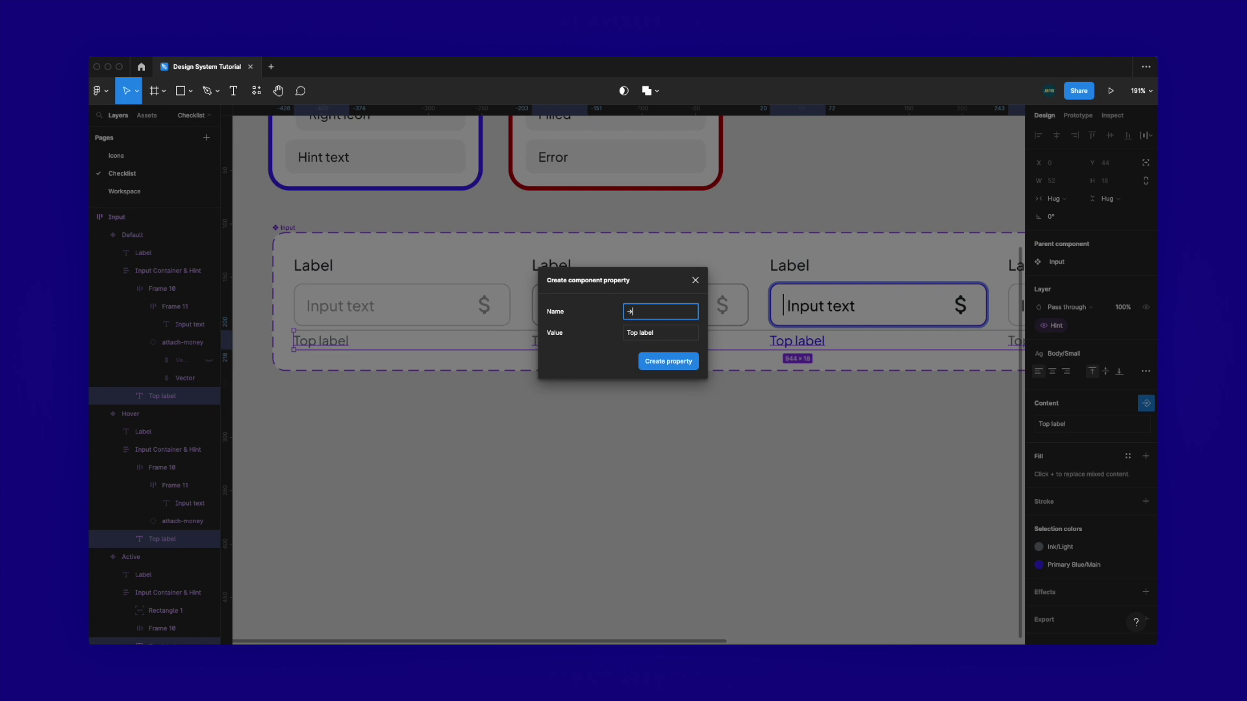
{"action": "type", "text": "Hint text"}
{"action": "key", "text": "Return"}
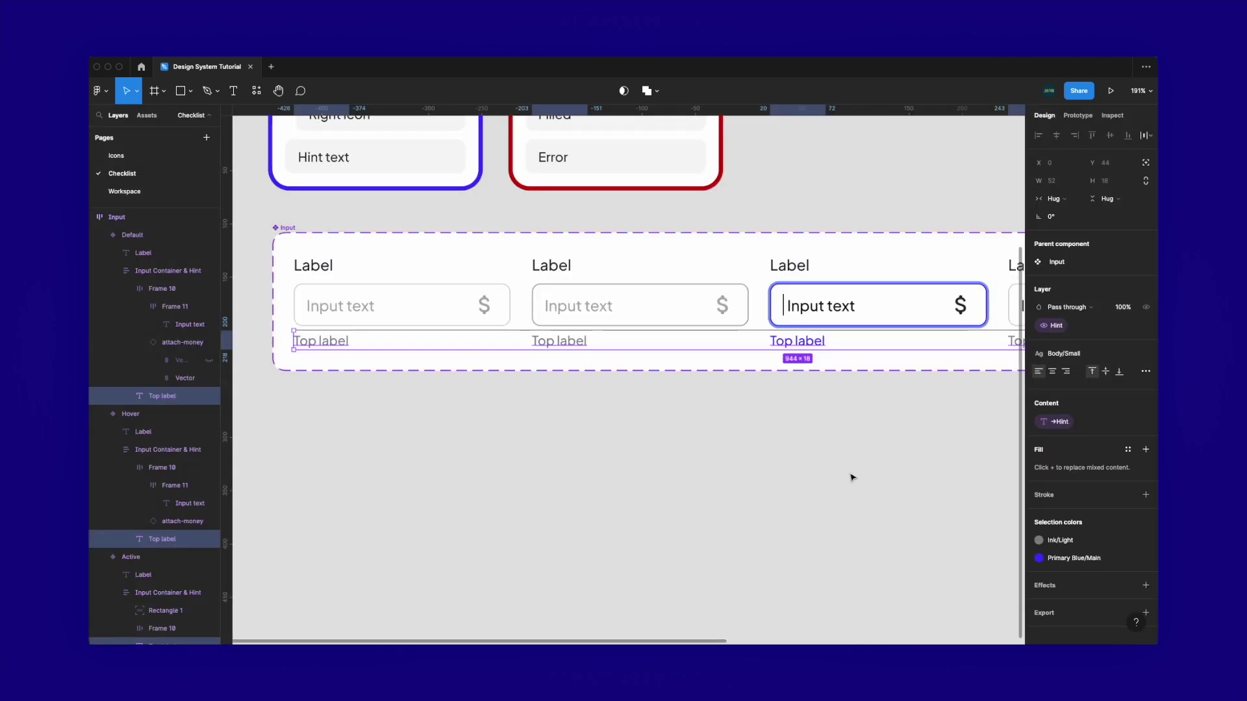
{"action": "left_click", "coordinate": [838, 477]}
Set the horizontal and vertical padding of the frame around the input instance to 40 and its corner radius to 16
{"action": "scroll", "coordinate": [824, 487], "scroll_direction": "up", "scroll_amount": 2}
{"action": "scroll", "coordinate": [824, 487], "scroll_direction": "right", "scroll_amount": 3}
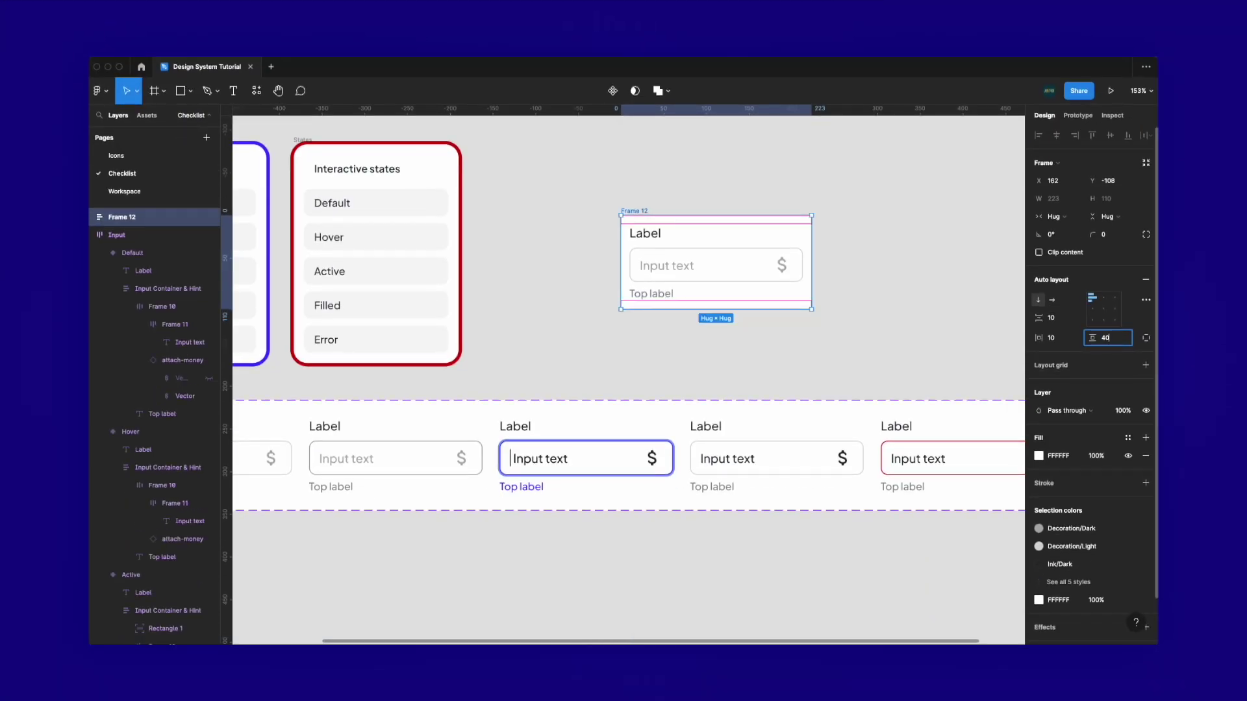
{"action": "key", "text": "Return"}
{"action": "left_click", "coordinate": [1052, 338]}
{"action": "type", "text": "40"}
{"action": "key", "text": "Return"}
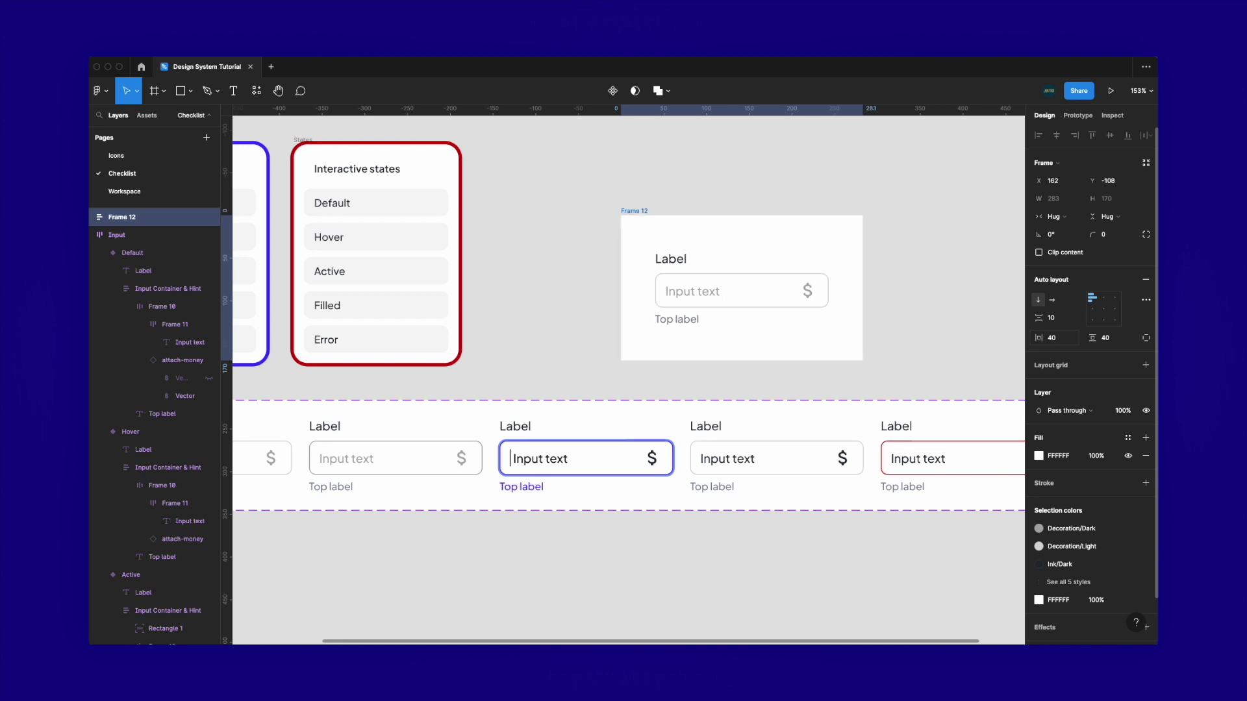
{"action": "left_click", "coordinate": [1104, 235]}
{"action": "type", "text": "16"}
{"action": "key", "text": "Return"}
Rename the frame around the input instance as Example and move it below the Input component set, aligned with its left edge
{"action": "key", "text": "minus"}
{"action": "double_click", "coordinate": [682, 216]}
{"action": "type", "text": "Example"}
{"action": "key", "text": "Return"}
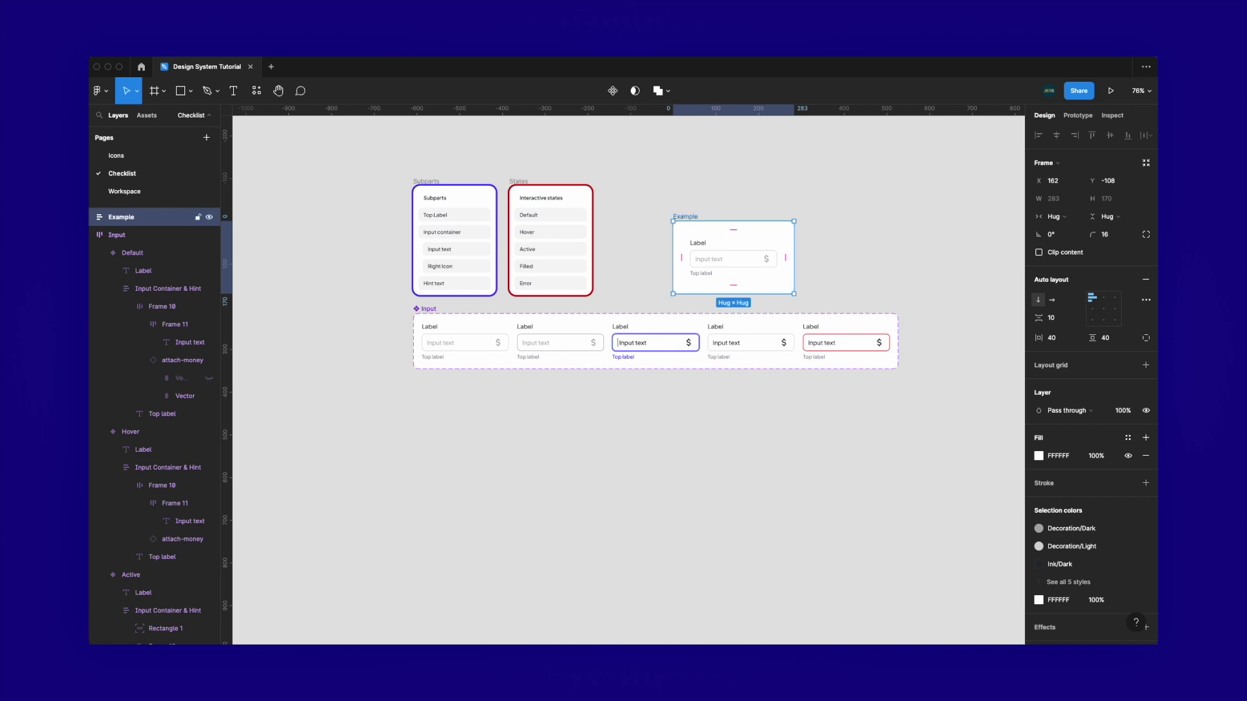
{"action": "left_click_drag", "start_coordinate": [682, 221], "coordinate": [422, 404]}
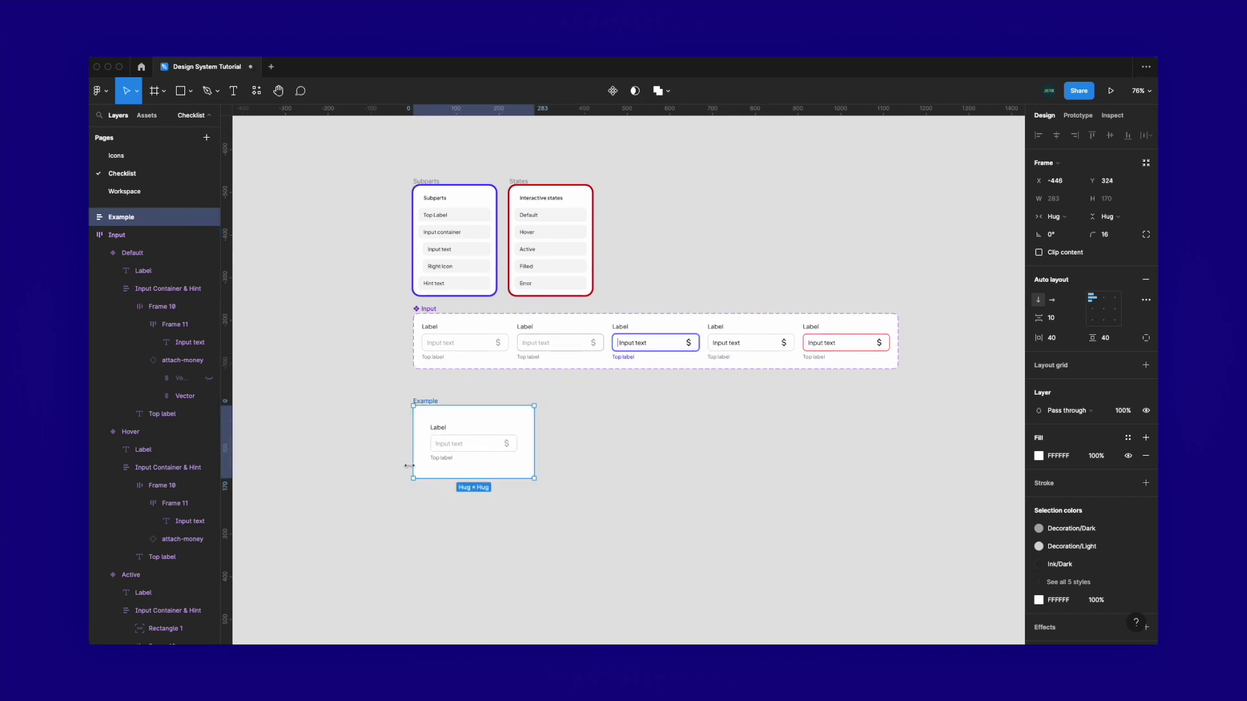
Switch the input instance in the Example frame through the Hover, Active, Filled and Error states and back to Default
{"action": "key", "text": "shift+2"}
{"action": "left_click", "coordinate": [579, 375]}
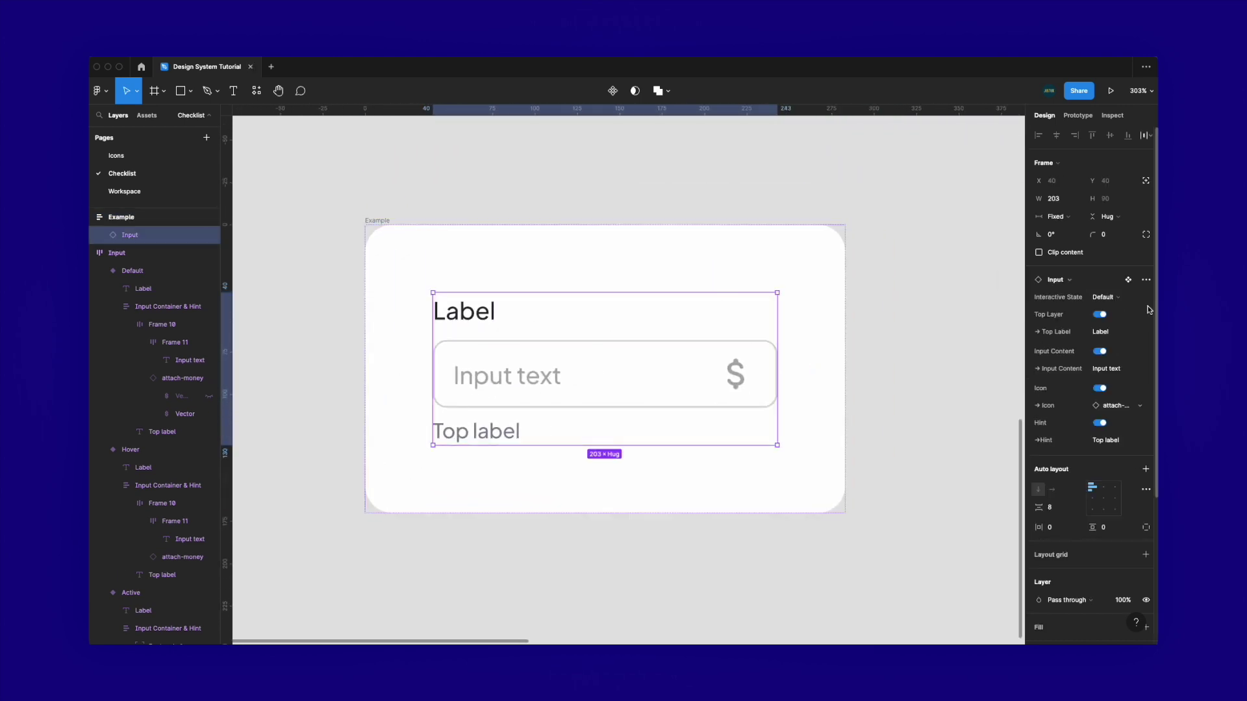
{"action": "left_click", "coordinate": [1103, 296]}
{"action": "left_click", "coordinate": [1111, 301]}
{"action": "left_click", "coordinate": [1112, 298]}
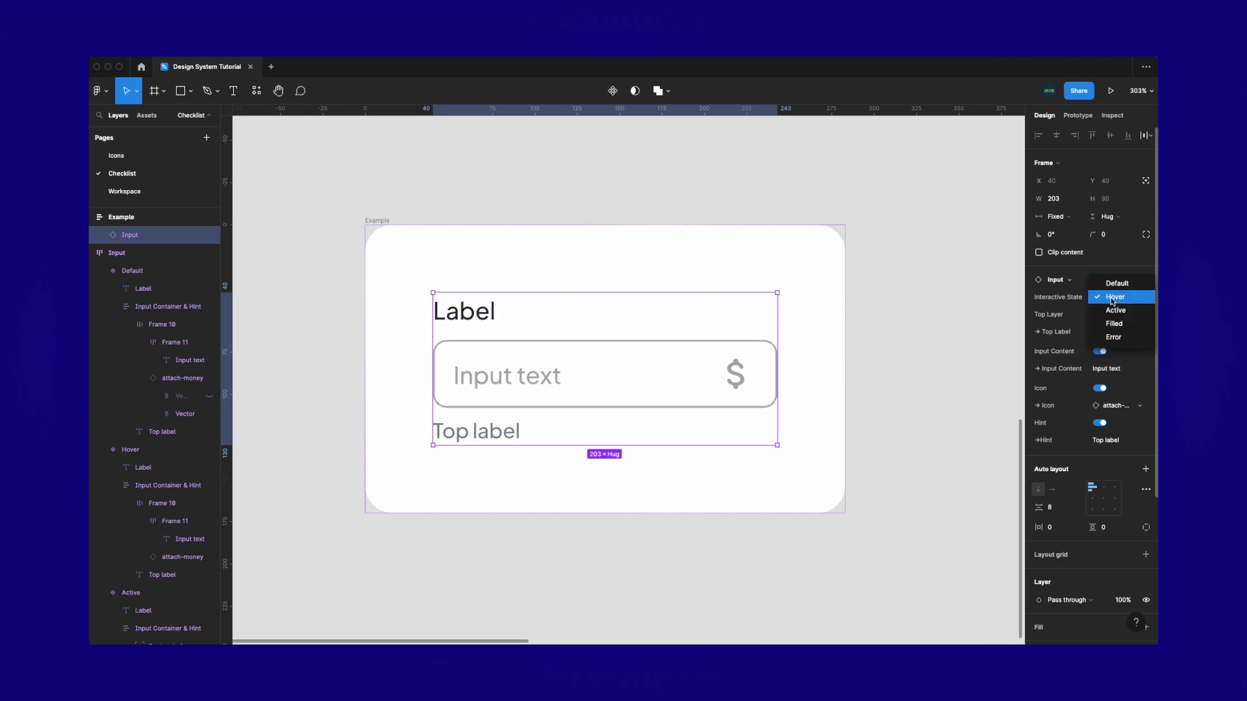
{"action": "left_click", "coordinate": [1115, 311]}
{"action": "left_click", "coordinate": [1115, 298]}
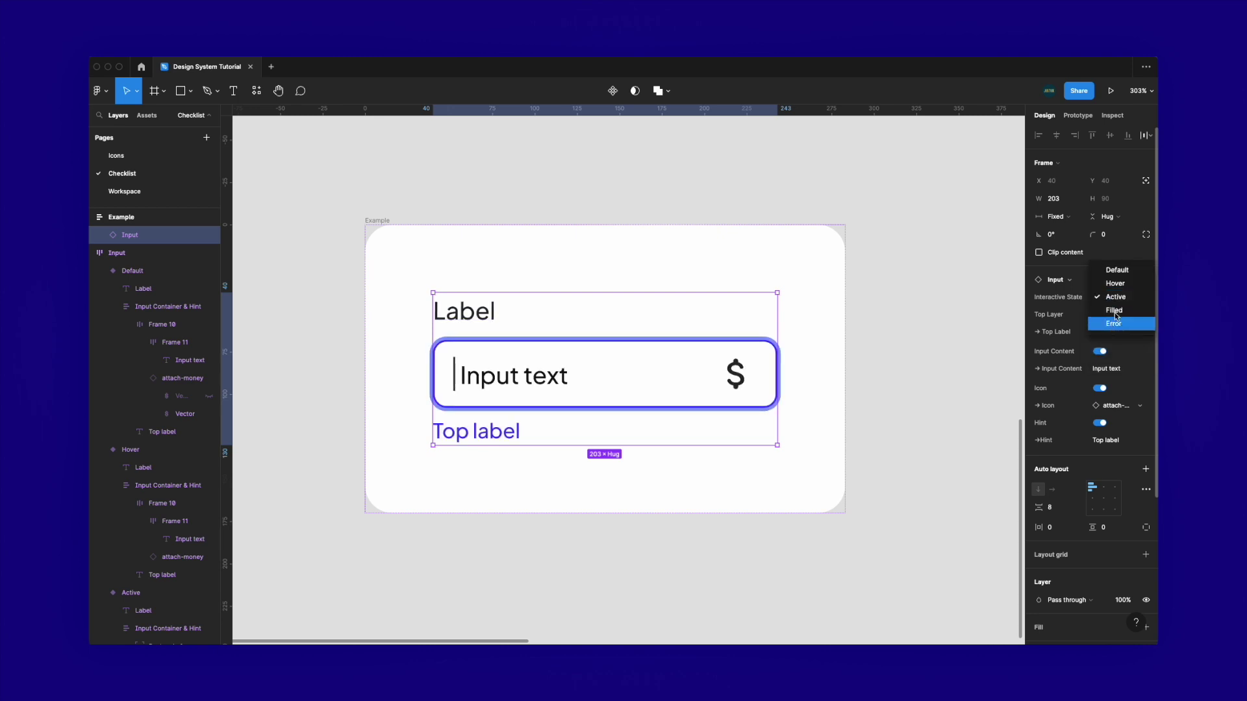
{"action": "left_click", "coordinate": [1115, 310]}
{"action": "left_click", "coordinate": [1119, 299]}
{"action": "left_click", "coordinate": [1114, 311]}
{"action": "left_click", "coordinate": [1118, 299]}
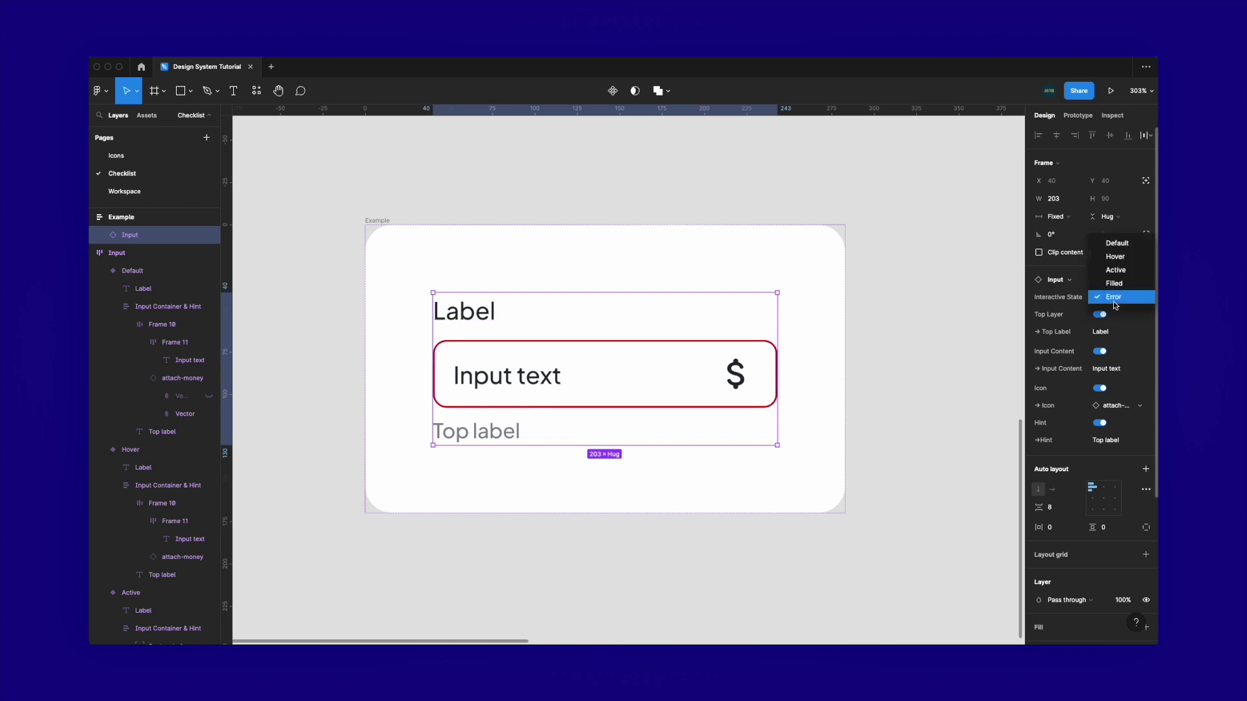
{"action": "left_click", "coordinate": [1119, 243]}
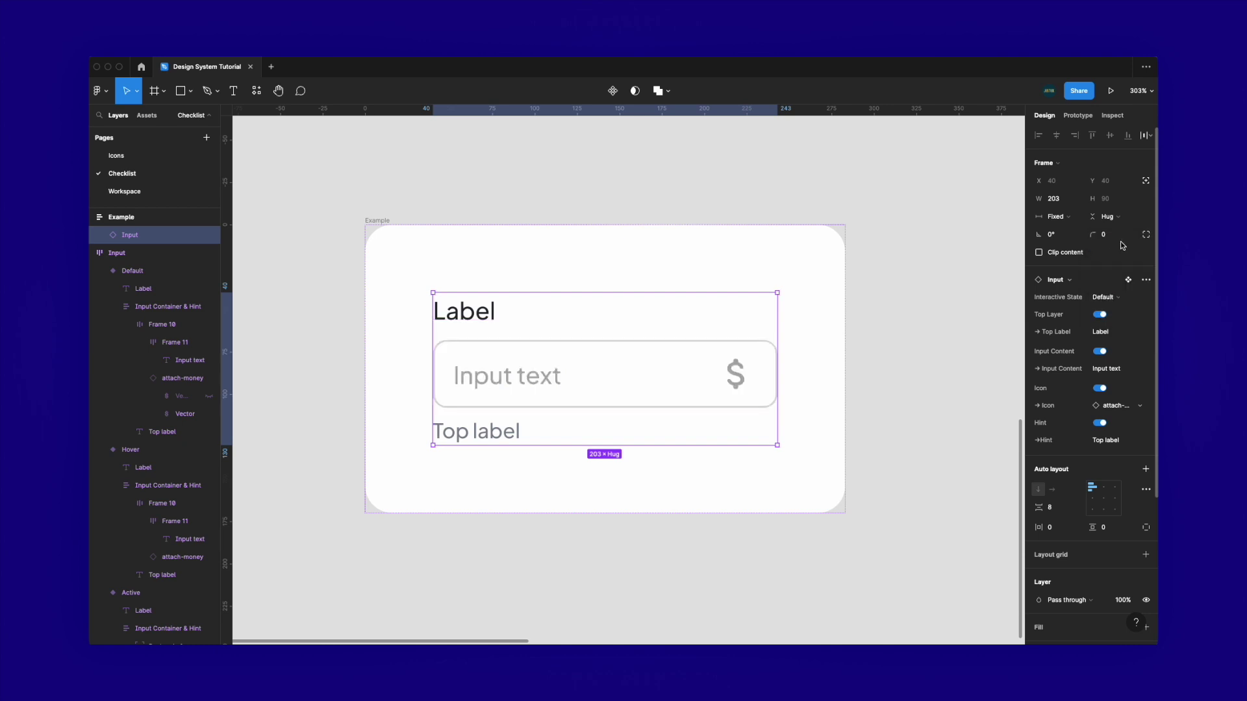
Turn off the example instance's Top Layer property, and toggle Input Content and Icon off and on again to test them
{"action": "left_click", "coordinate": [1099, 315]}
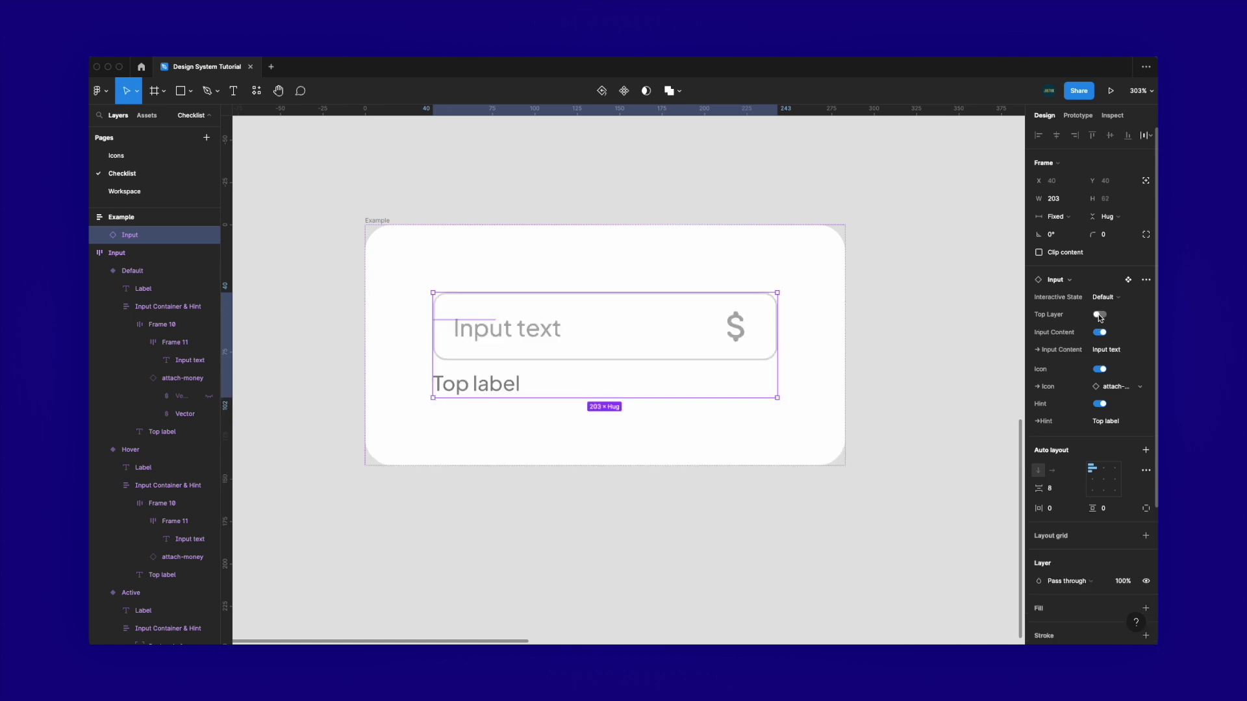
{"action": "left_click", "coordinate": [1100, 333]}
{"action": "left_click", "coordinate": [1100, 332]}
{"action": "left_click", "coordinate": [1100, 369]}
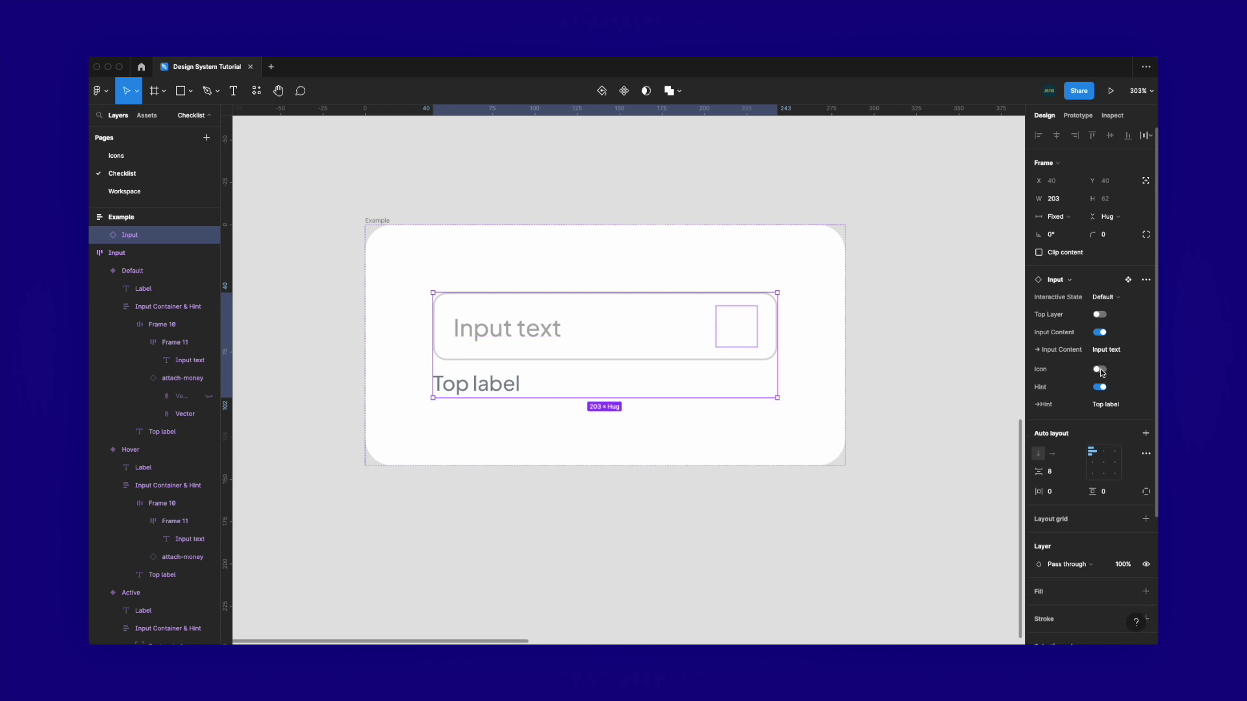
{"action": "left_click", "coordinate": [1100, 370]}
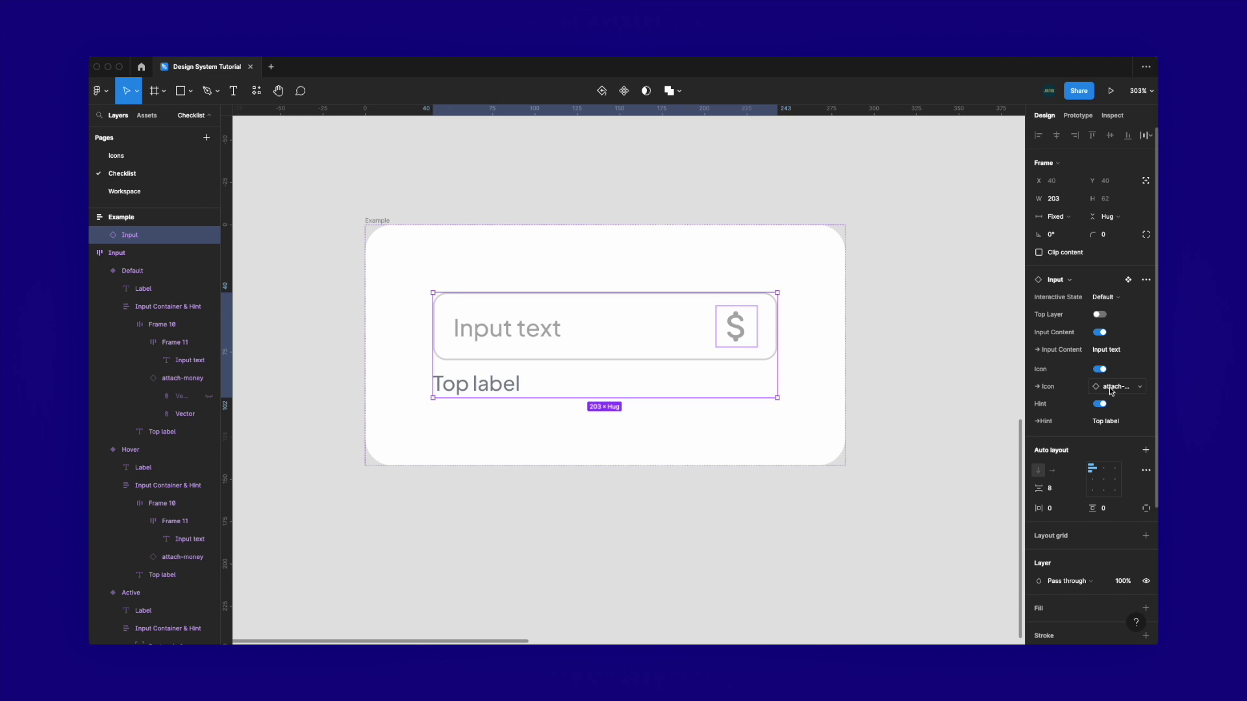
Try arrow-right as the example instance's icon, and settle on arrow-drop-down
{"action": "left_click", "coordinate": [1111, 388]}
{"action": "scroll", "coordinate": [1092, 535], "scroll_direction": "up", "scroll_amount": 1}
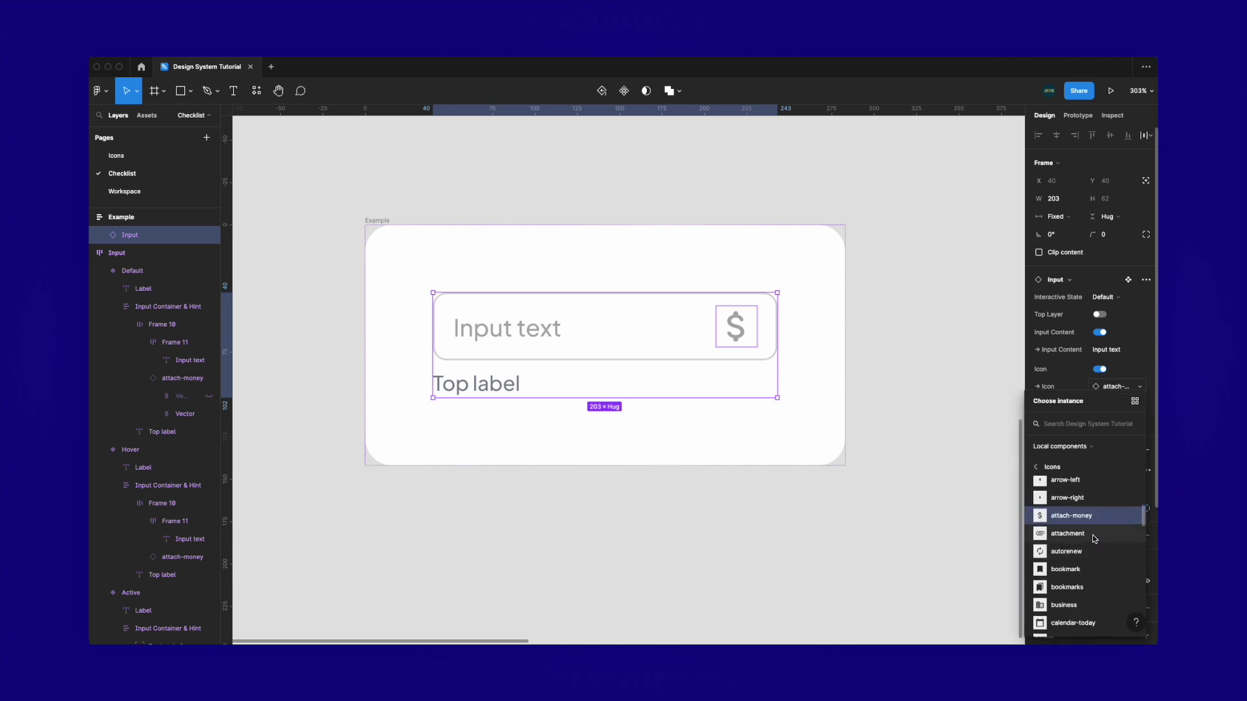
{"action": "scroll", "coordinate": [1094, 535], "scroll_direction": "up", "scroll_amount": 1}
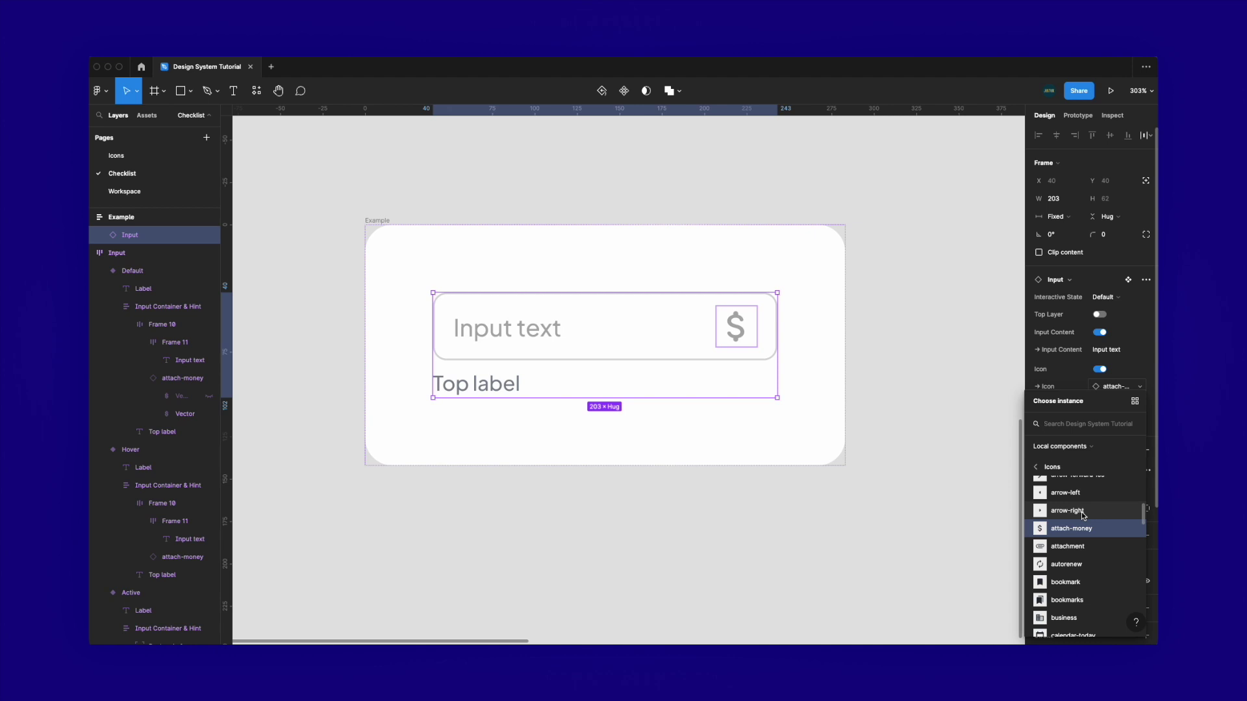
{"action": "left_click", "coordinate": [1083, 511]}
{"action": "left_click", "coordinate": [1119, 388]}
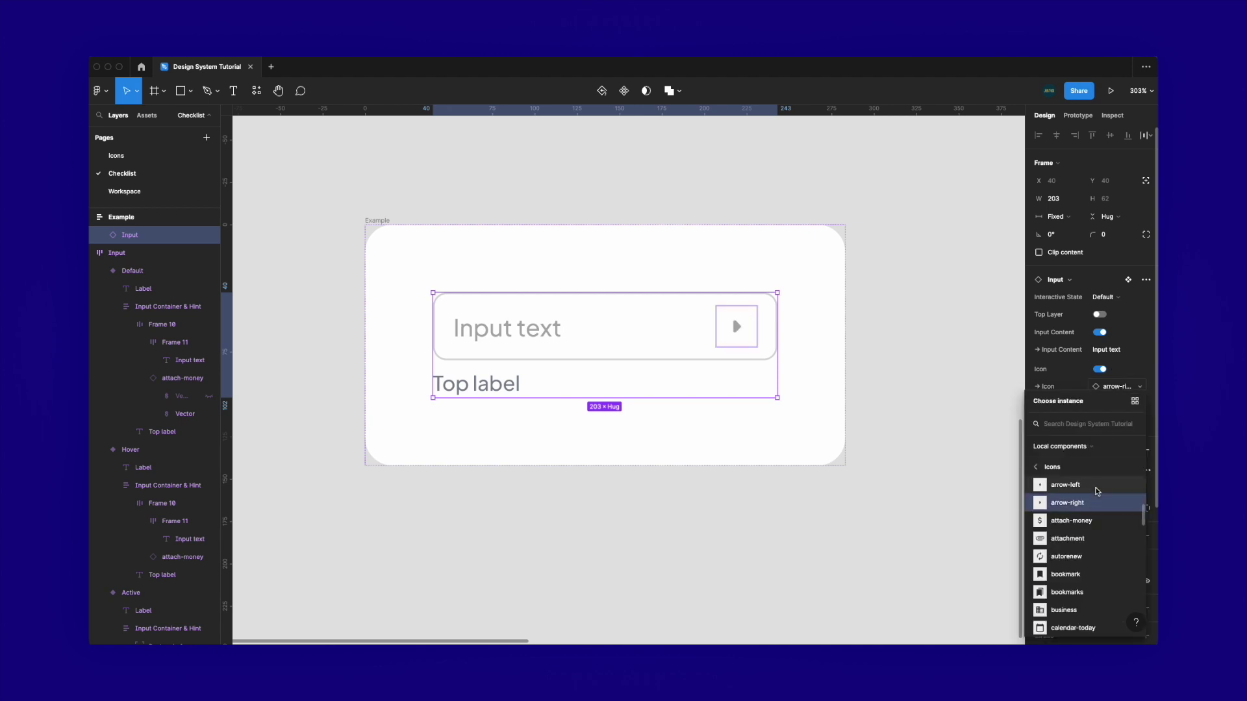
{"action": "scroll", "coordinate": [1097, 492], "scroll_direction": "up", "scroll_amount": 6}
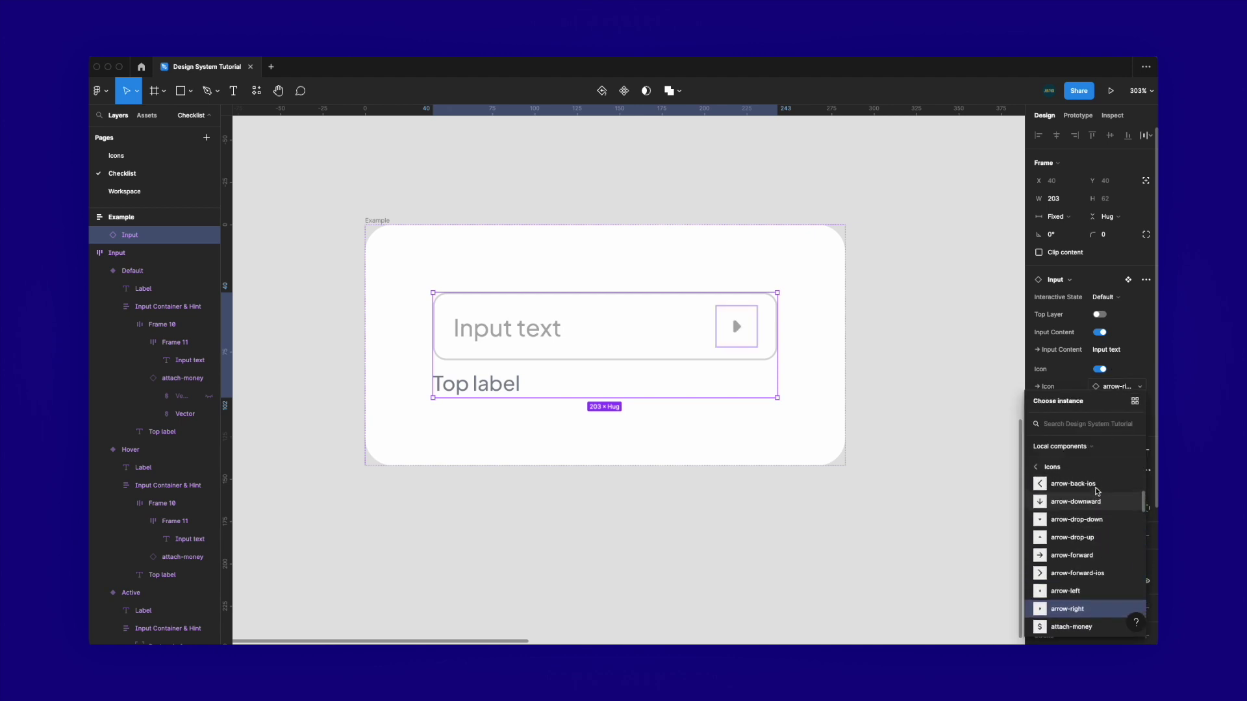
{"action": "left_click", "coordinate": [1077, 520]}
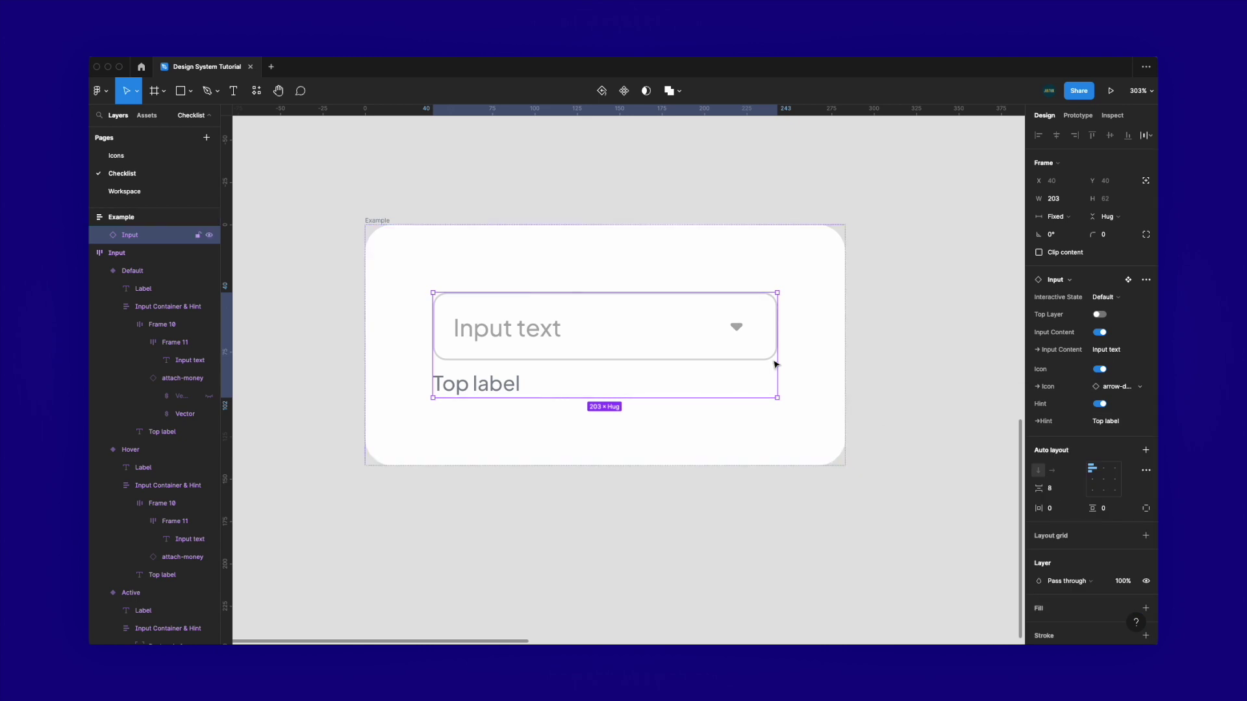
Toggle the example instance's Hint off and on, turn its Top Layer back on, and deselect the instance
{"action": "left_click", "coordinate": [1099, 404]}
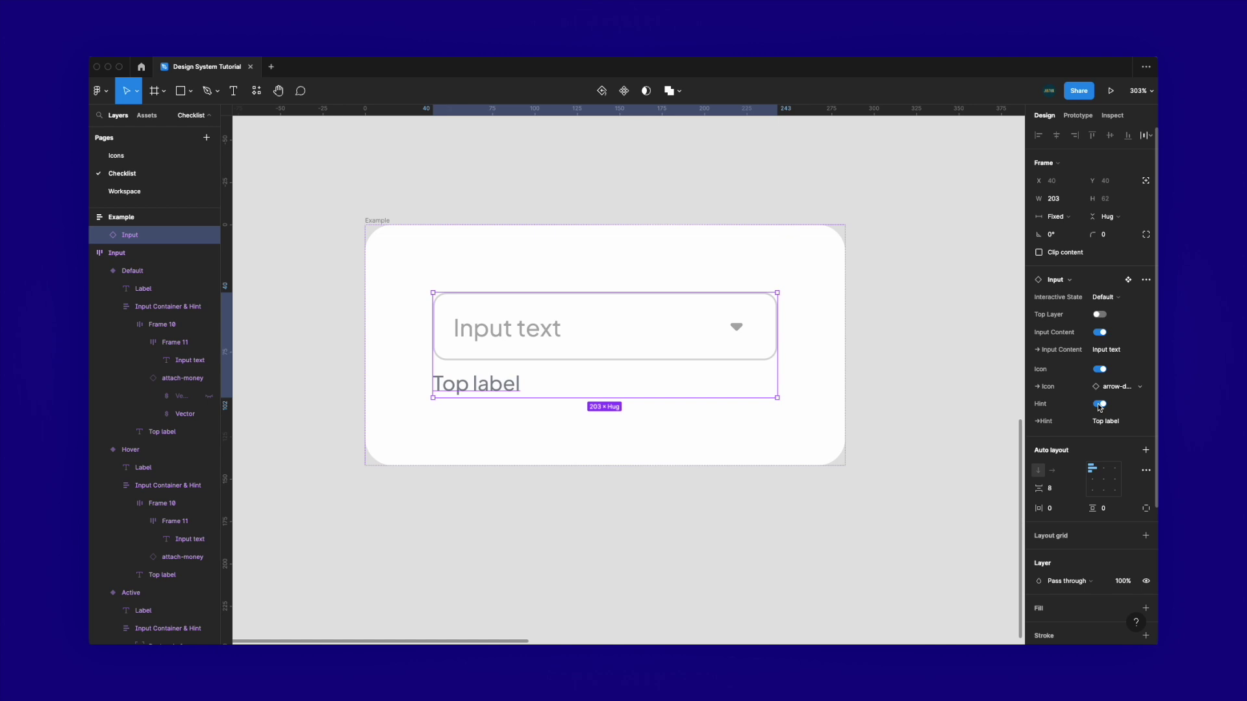
{"action": "left_click", "coordinate": [1100, 403]}
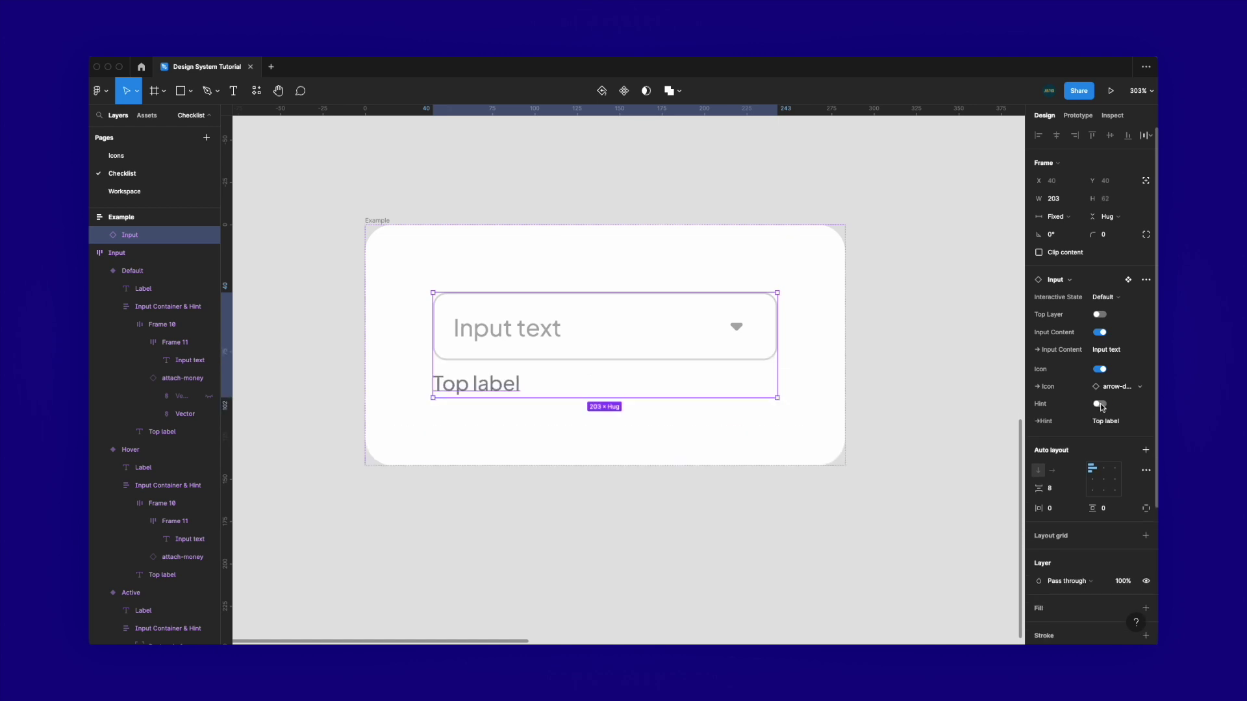
{"action": "left_click", "coordinate": [1100, 314]}
{"action": "left_click", "coordinate": [800, 241]}
{"action": "left_click", "coordinate": [788, 205]}
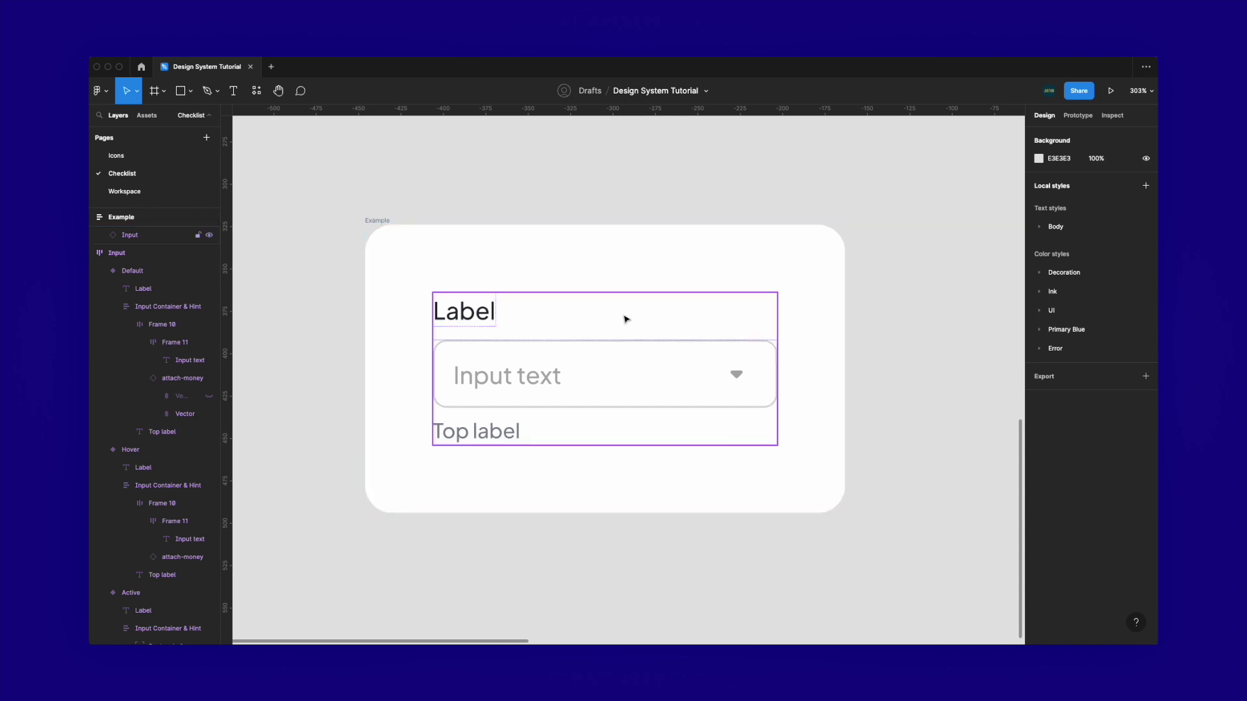
{"action": "scroll", "coordinate": [624, 322], "scroll_direction": "down", "scroll_amount": 5}
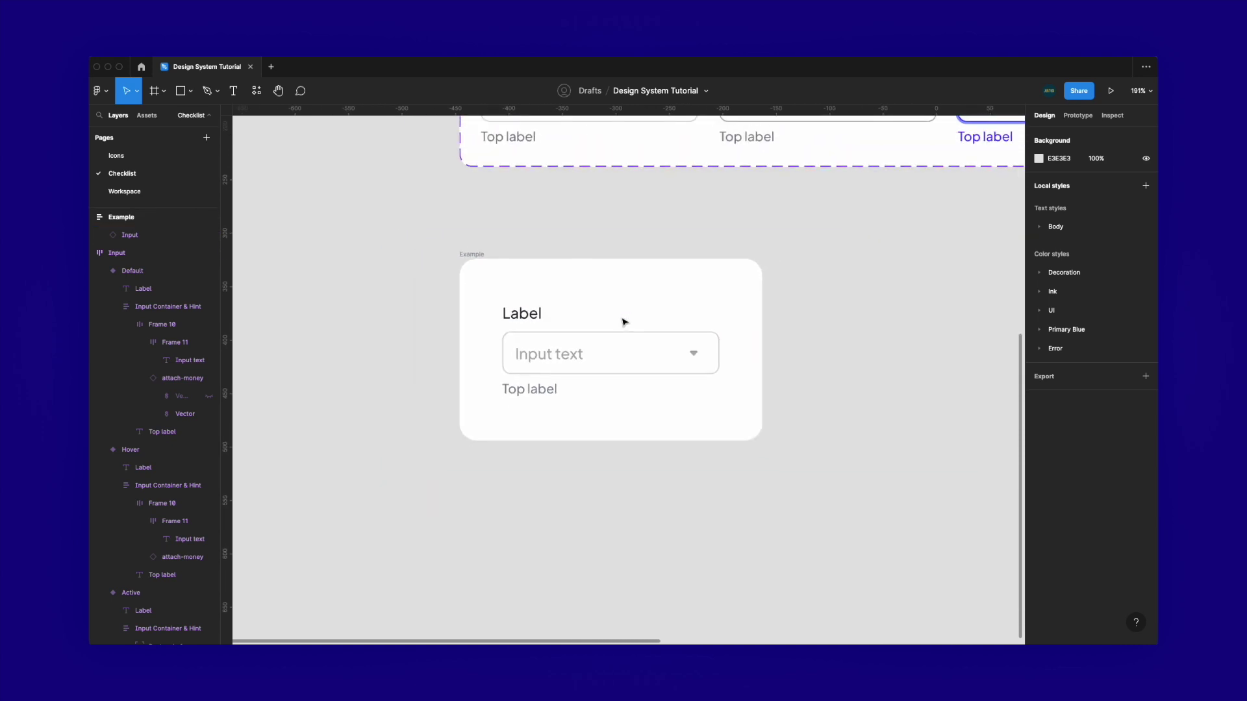